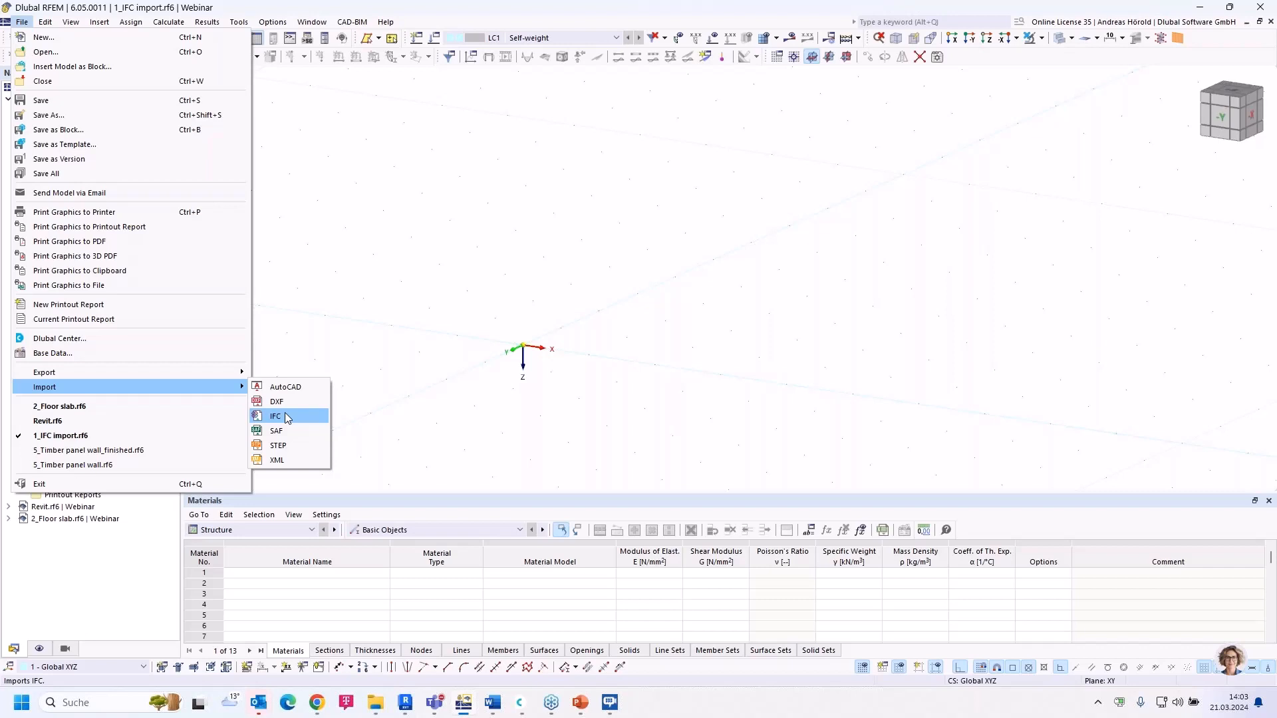
Step: Try importing the file 1_IFC.ifc with the default, unmirrored coordinate axes, and undo that import
mouse_move(214, 378)
left_click(303, 417)
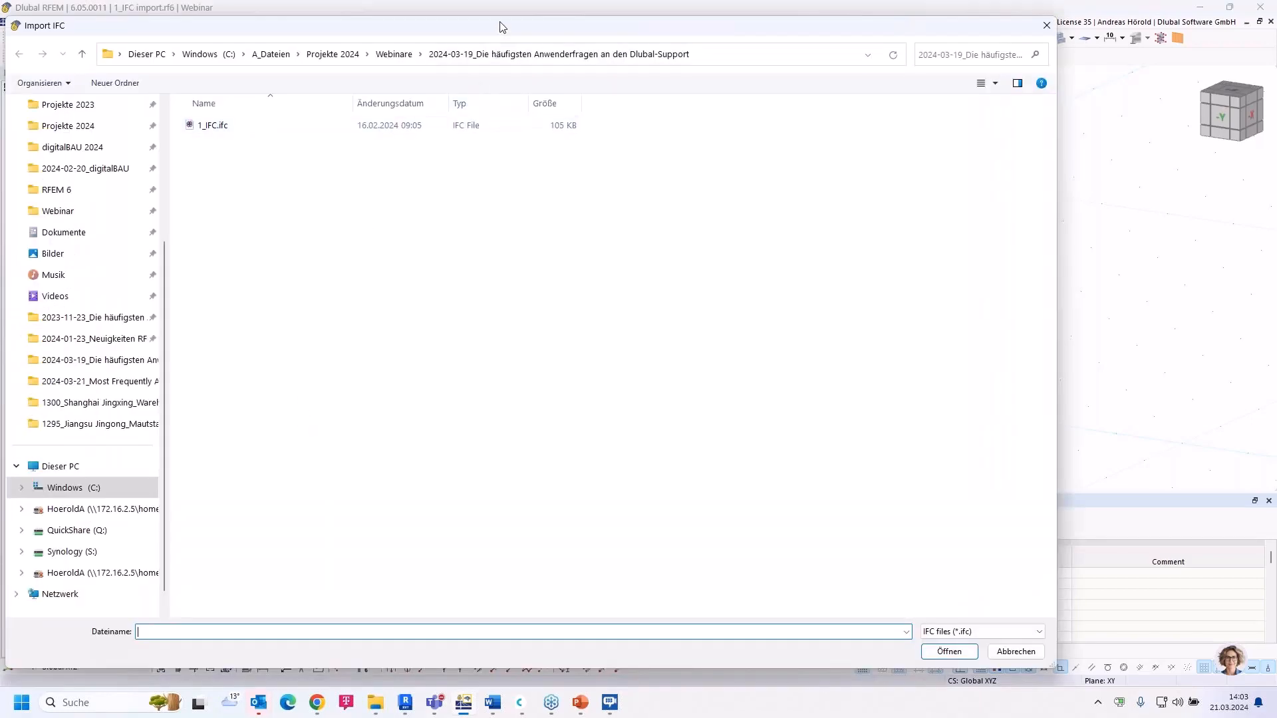
left_click(225, 132)
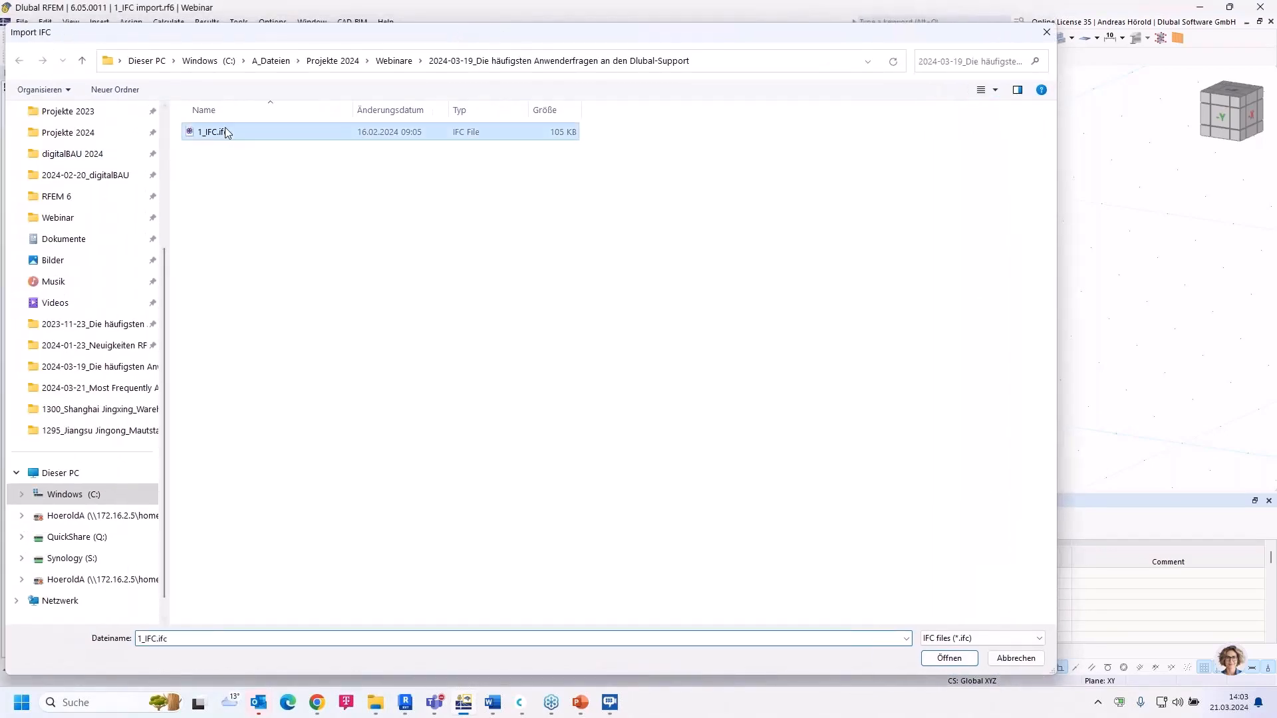
double_click(225, 130)
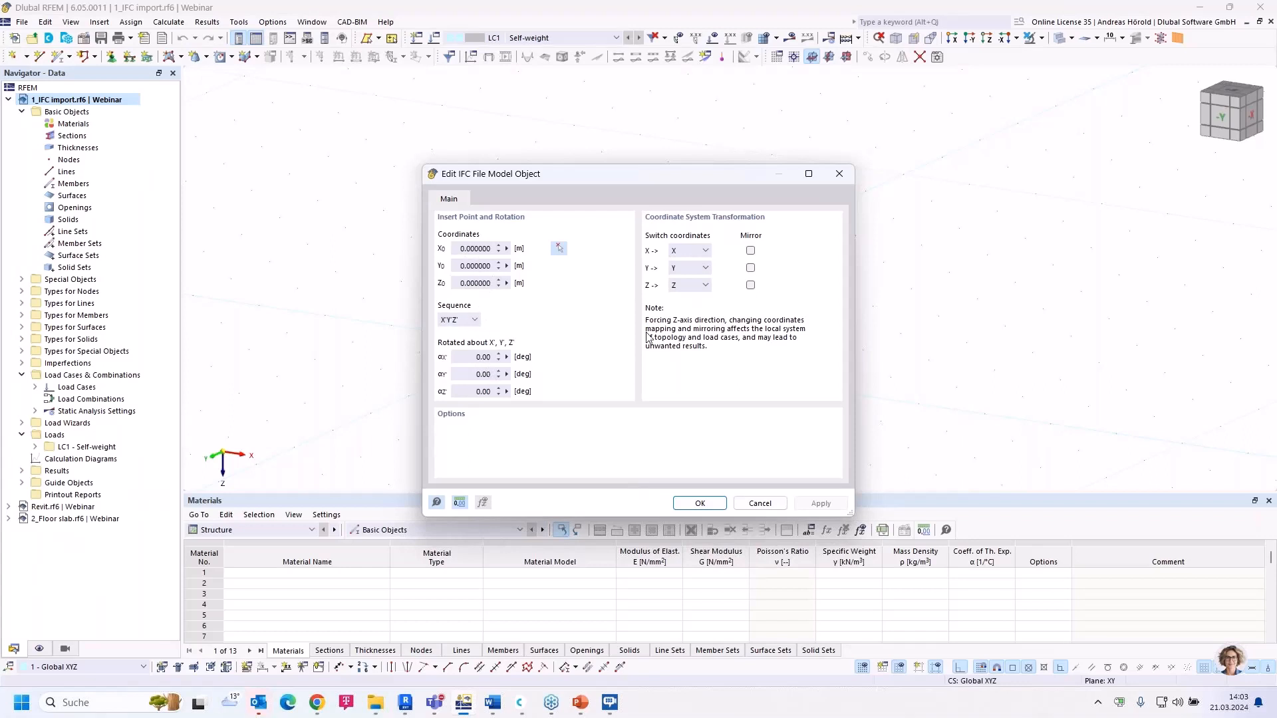
left_click(700, 504)
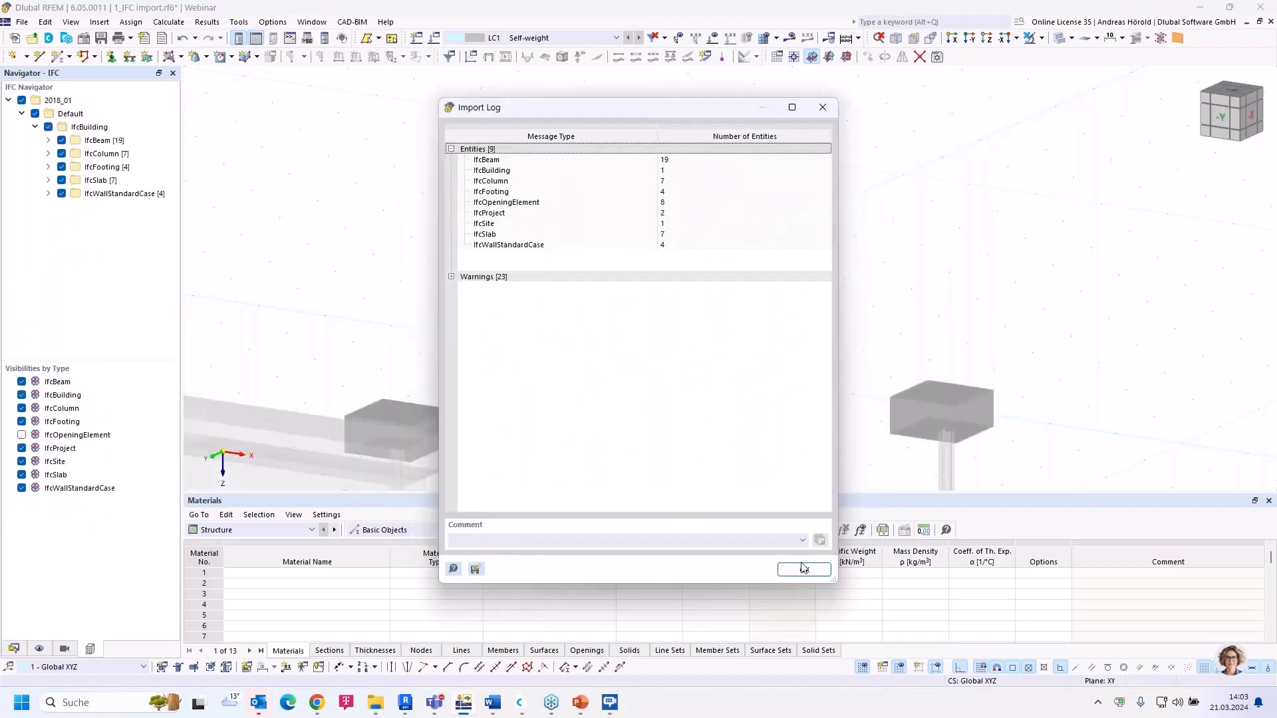
left_click(805, 570)
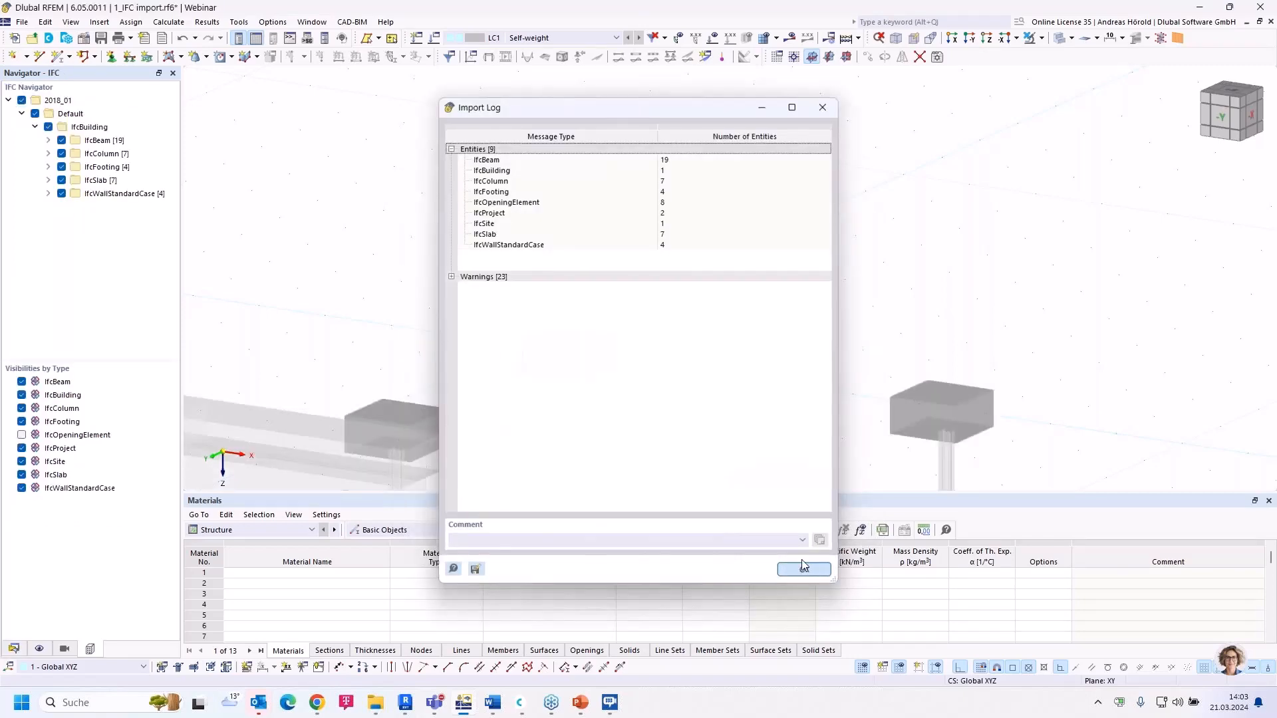
scroll(749, 226, "down", 5)
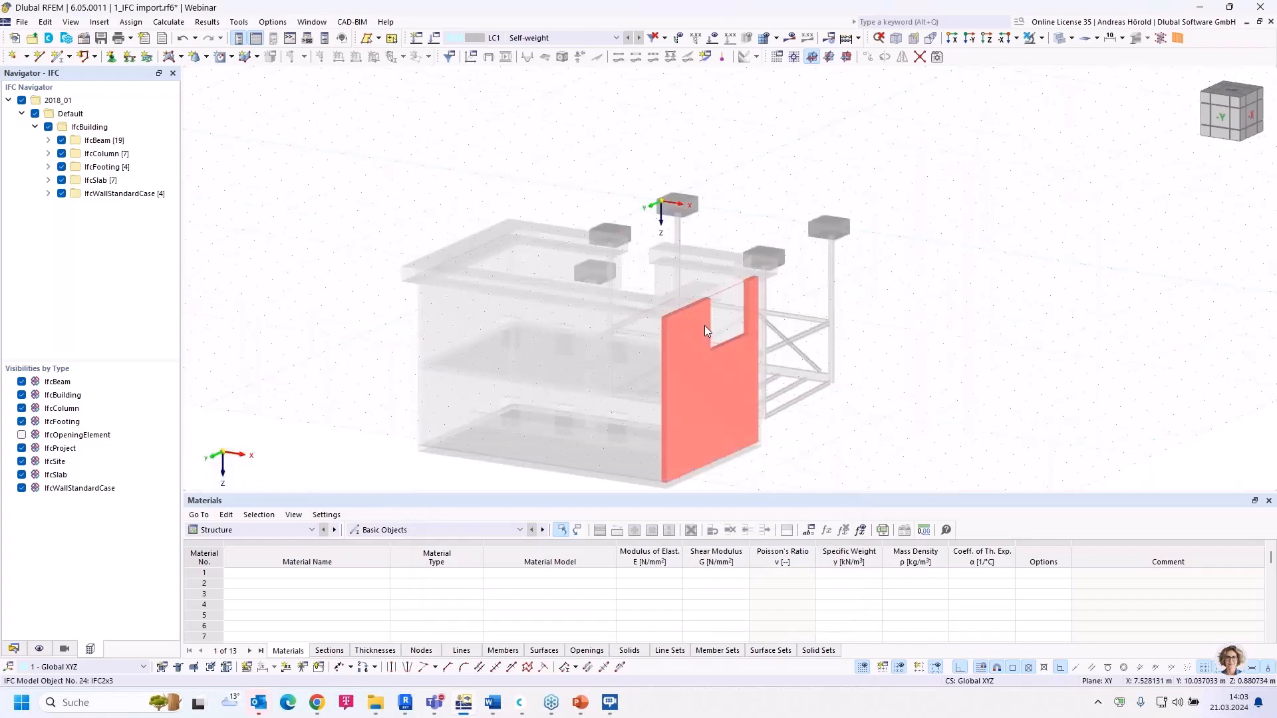
scroll(704, 325, "up", 3)
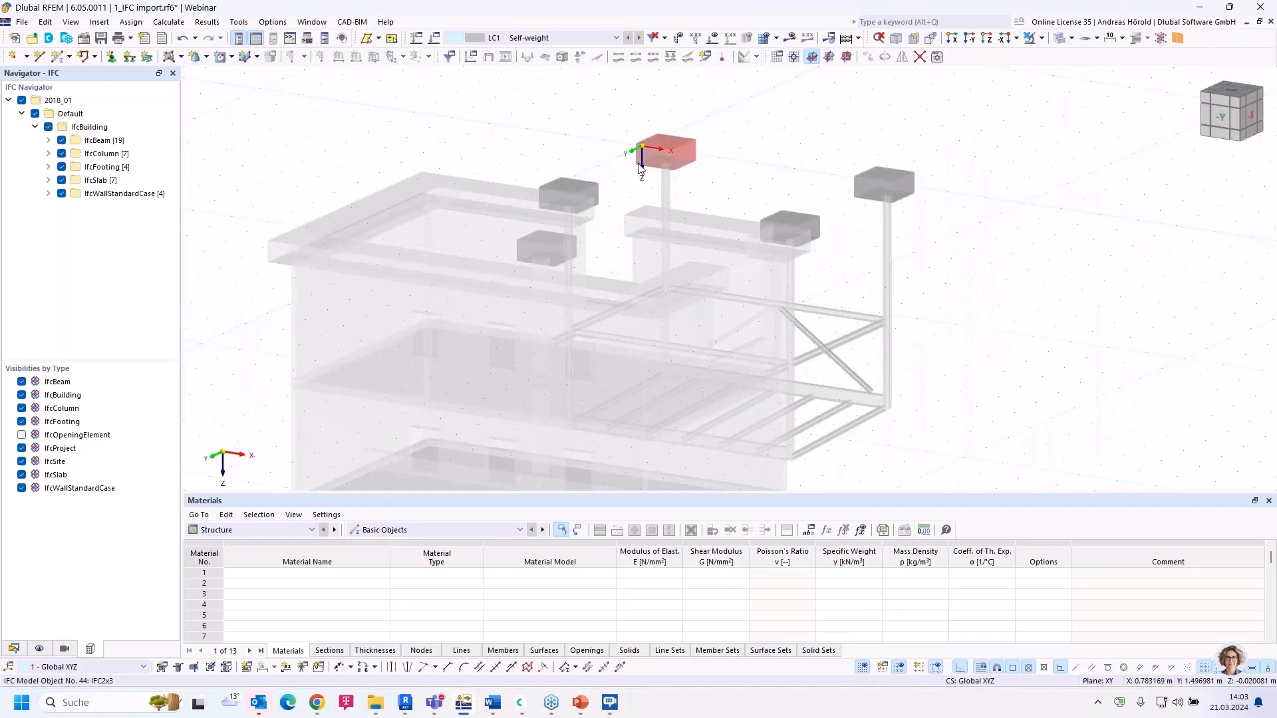
scroll(642, 121, "down", 5)
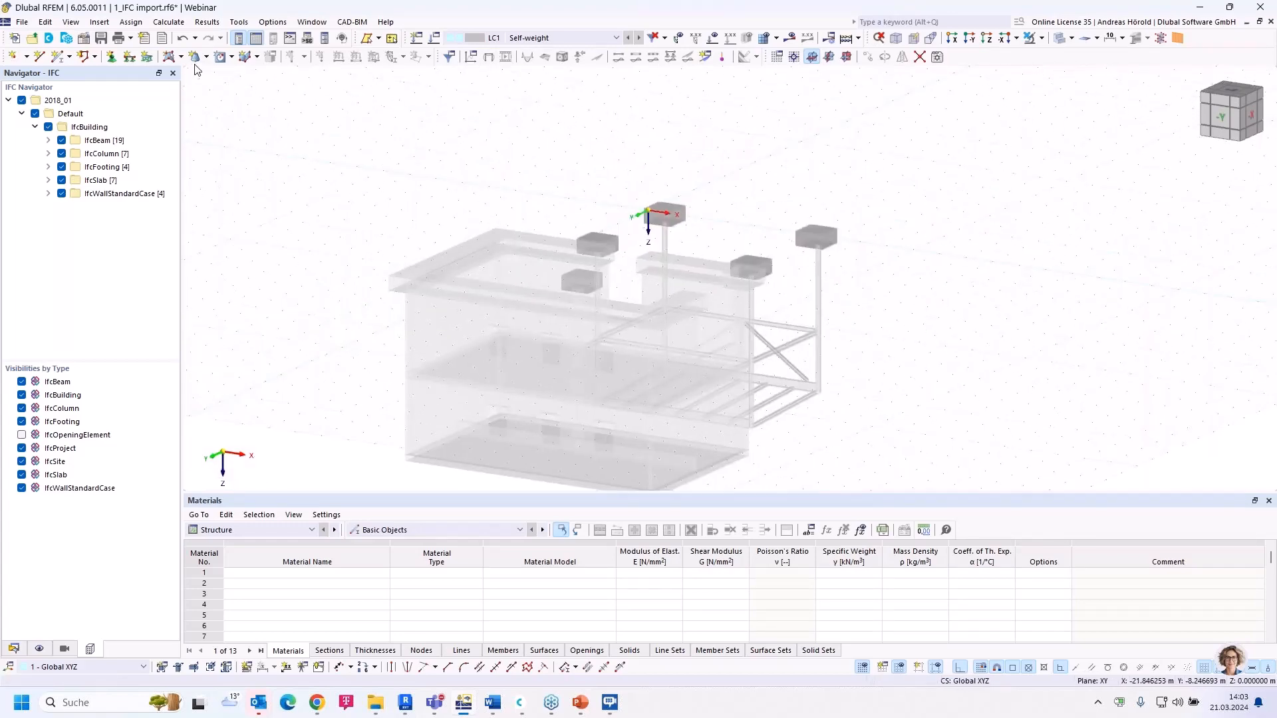
left_click(182, 40)
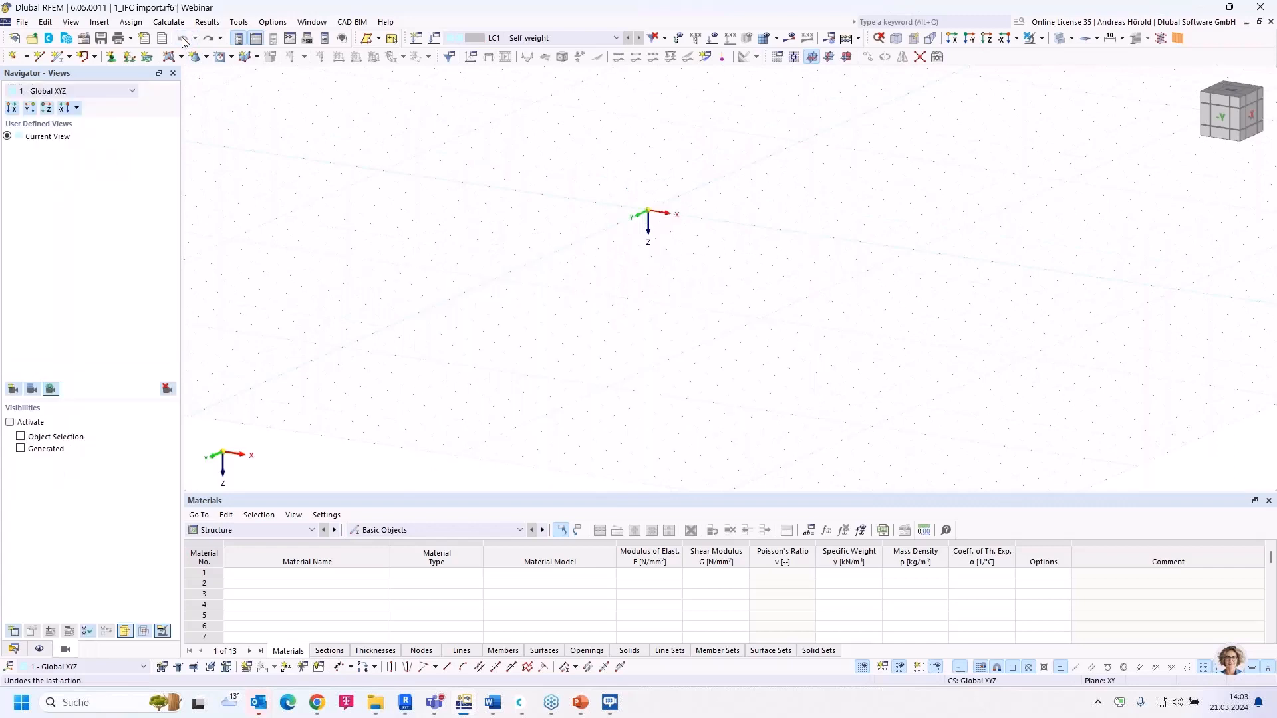
Step: Import the file 1_IFC.ifc with the Z coordinate mirrored and close the import log
left_click(22, 22)
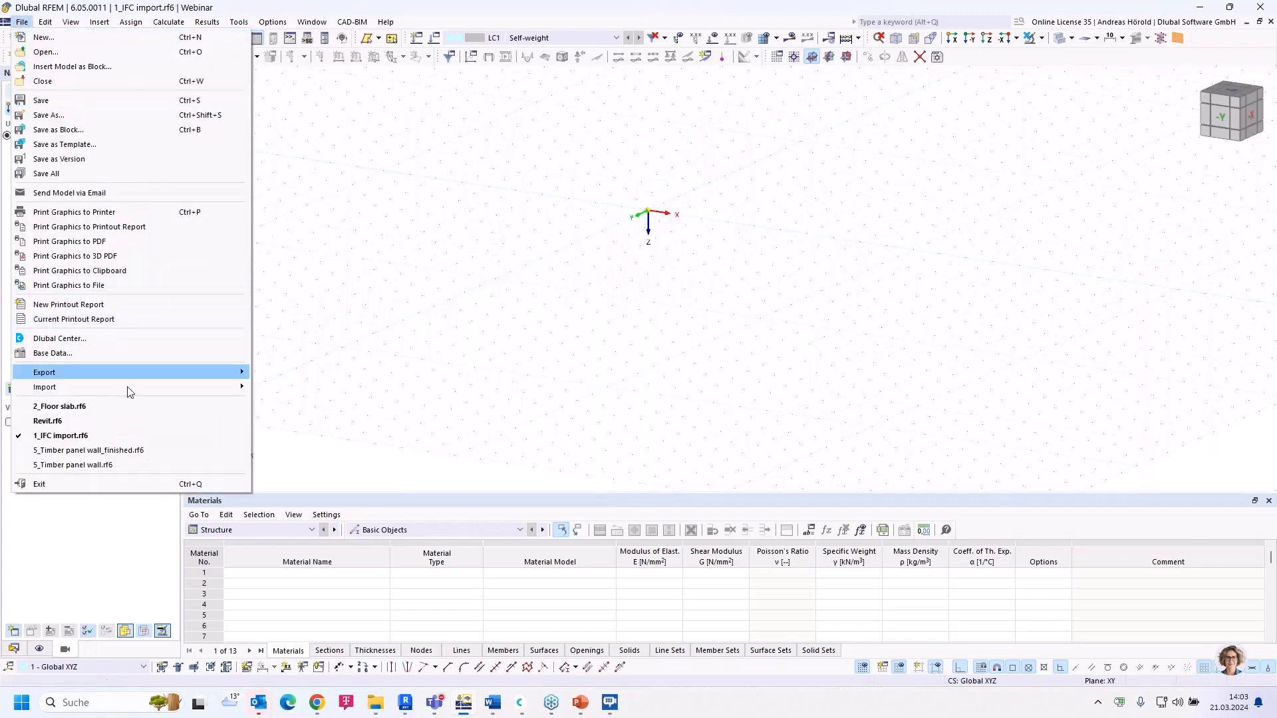
mouse_move(158, 390)
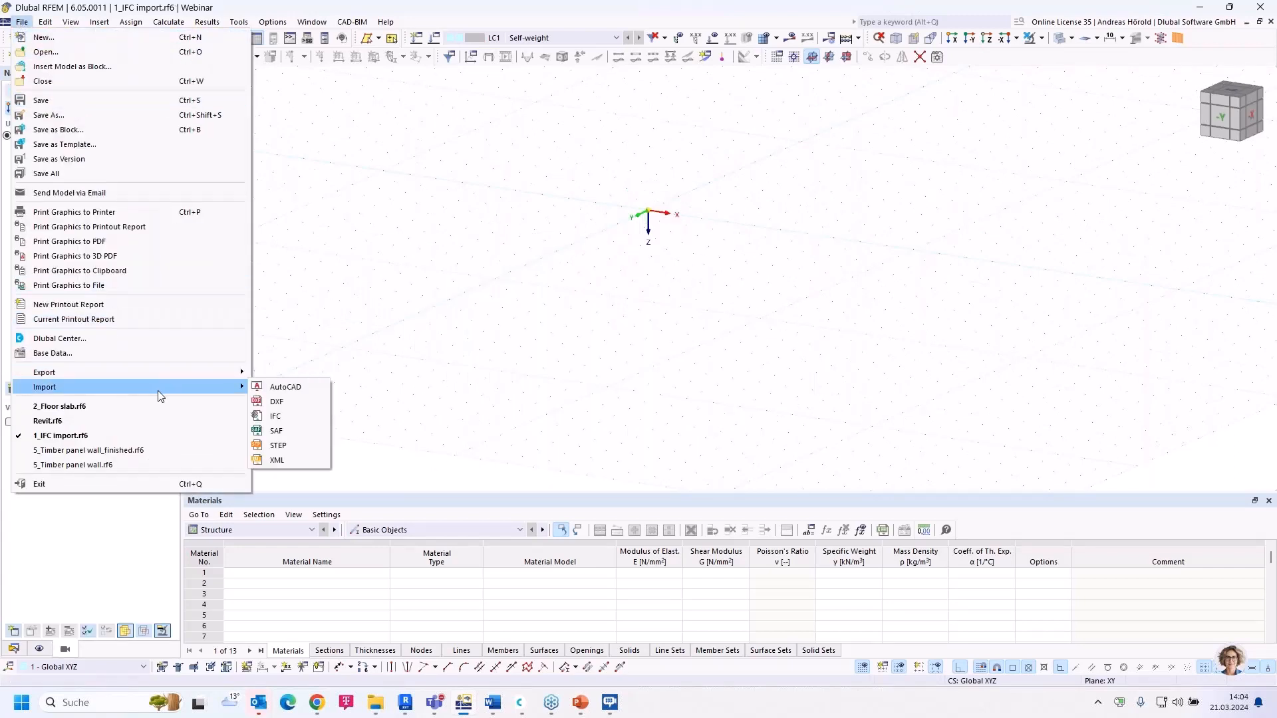
left_click(292, 417)
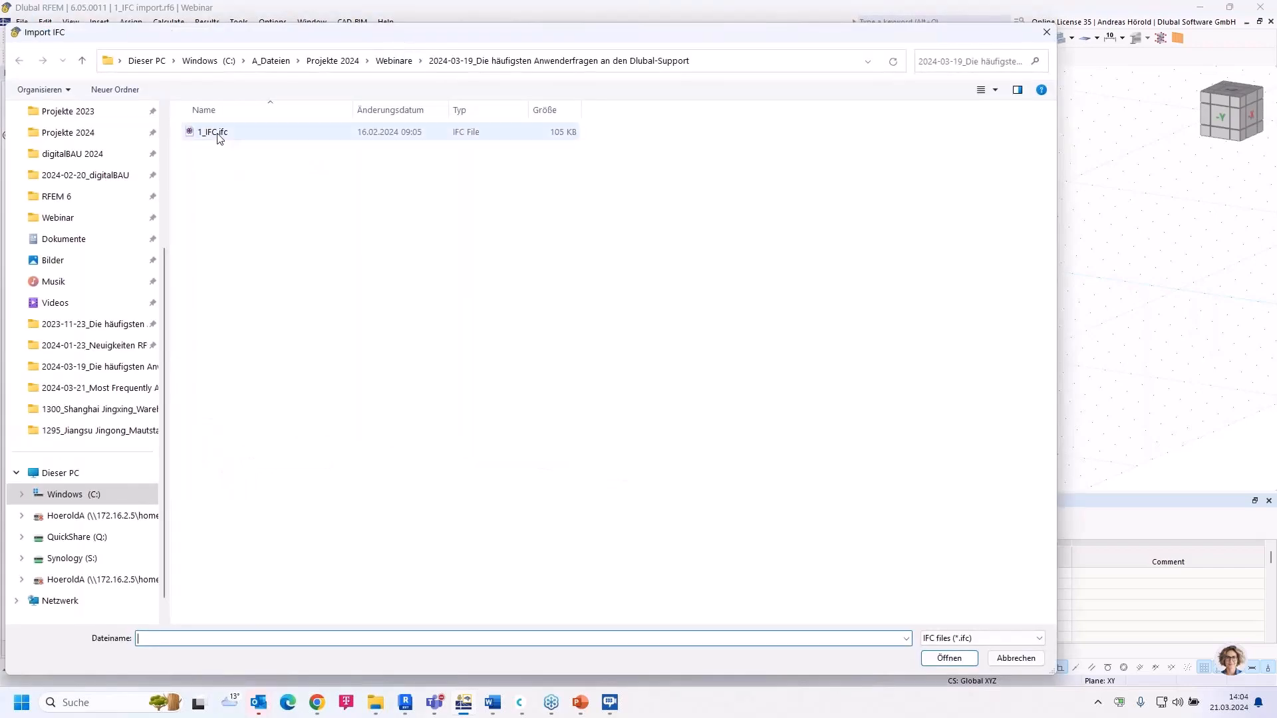
double_click(220, 135)
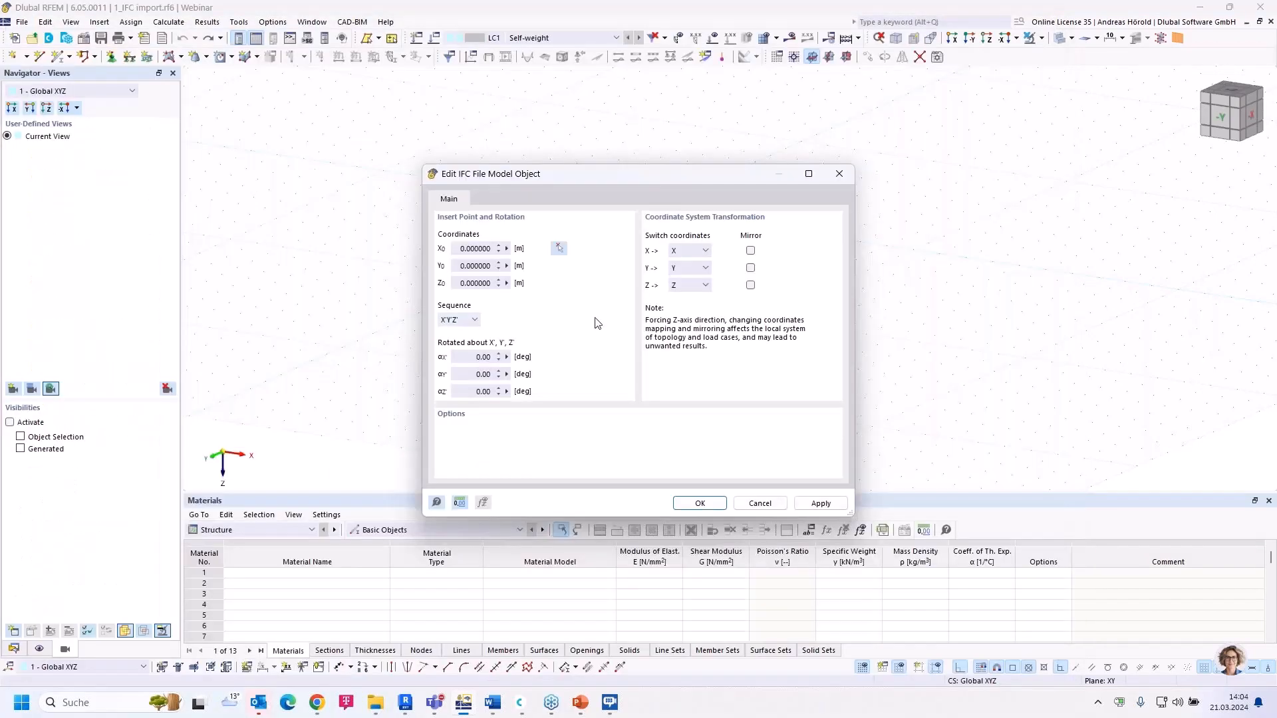
left_click(750, 284)
left_click(699, 504)
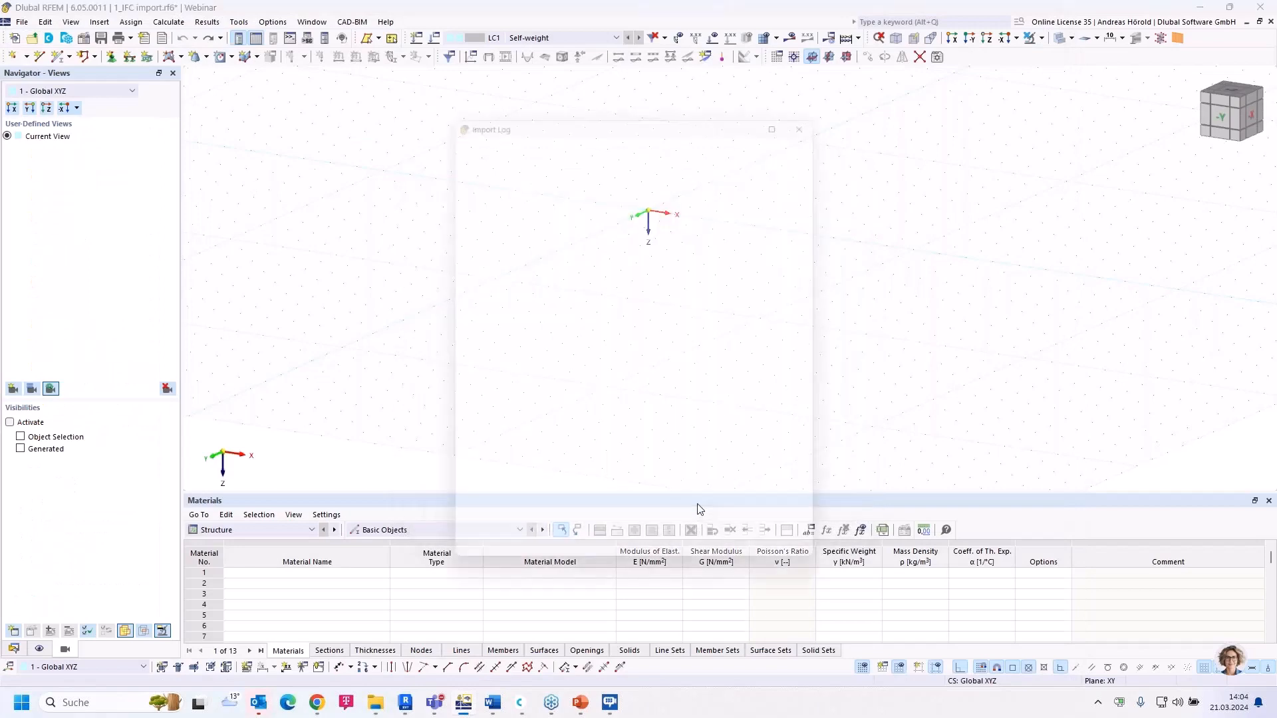
left_click(804, 569)
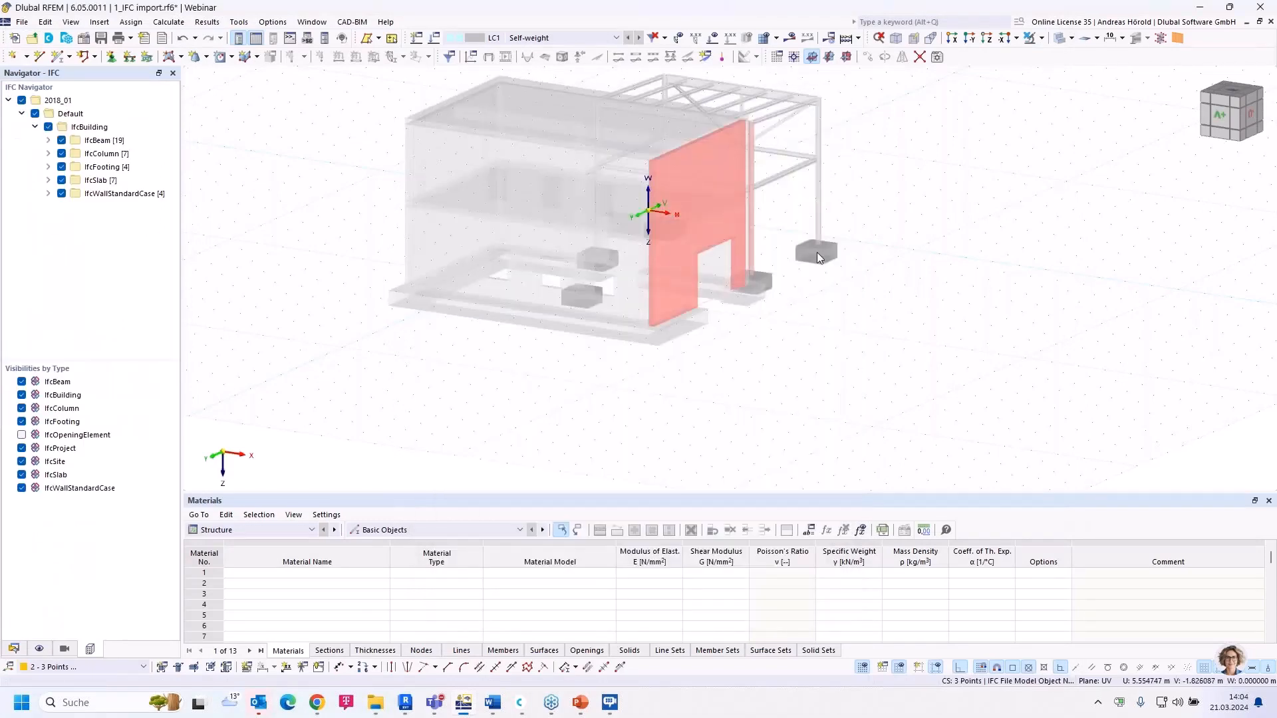
Step: Open the conversion tables and check which Dlubal material is assigned to Metall - Baustahl S235
middle_click_drag(798, 349, 934, 215, "ctrl")
scroll(819, 284, "up", 5)
scroll(934, 215, "down", 2)
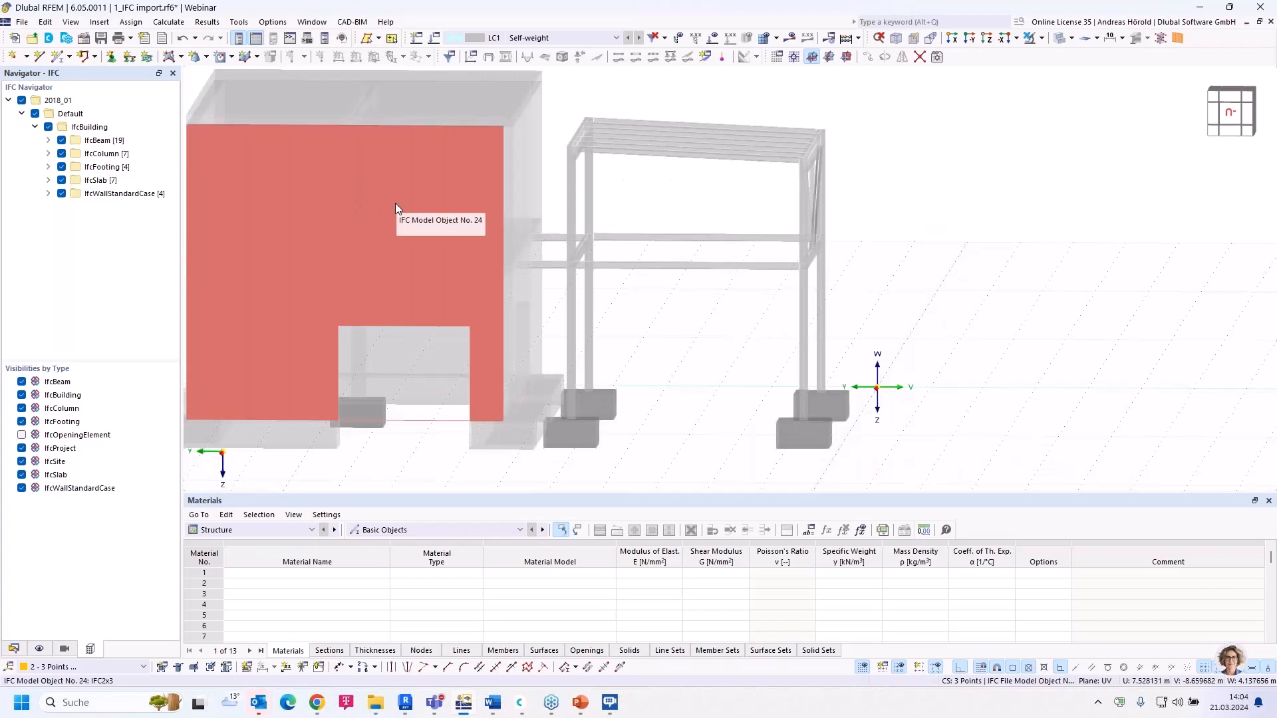
scroll(395, 202, "down", 1)
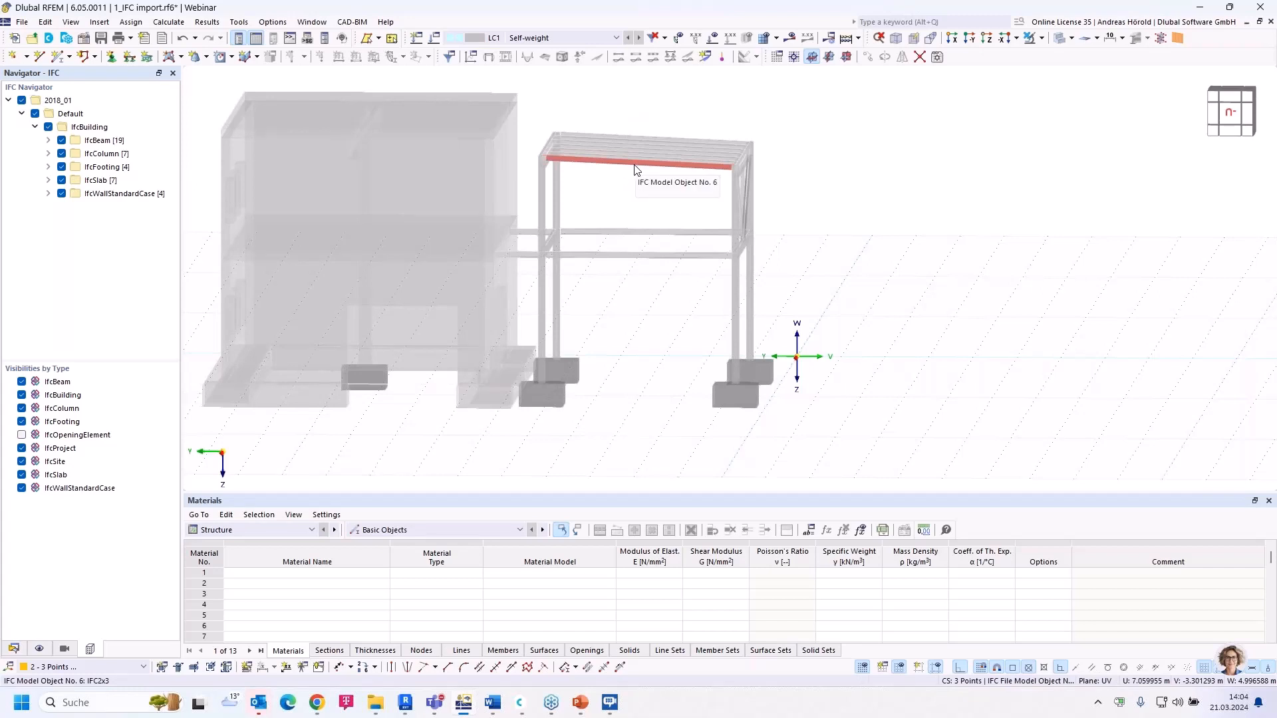
left_click(353, 24)
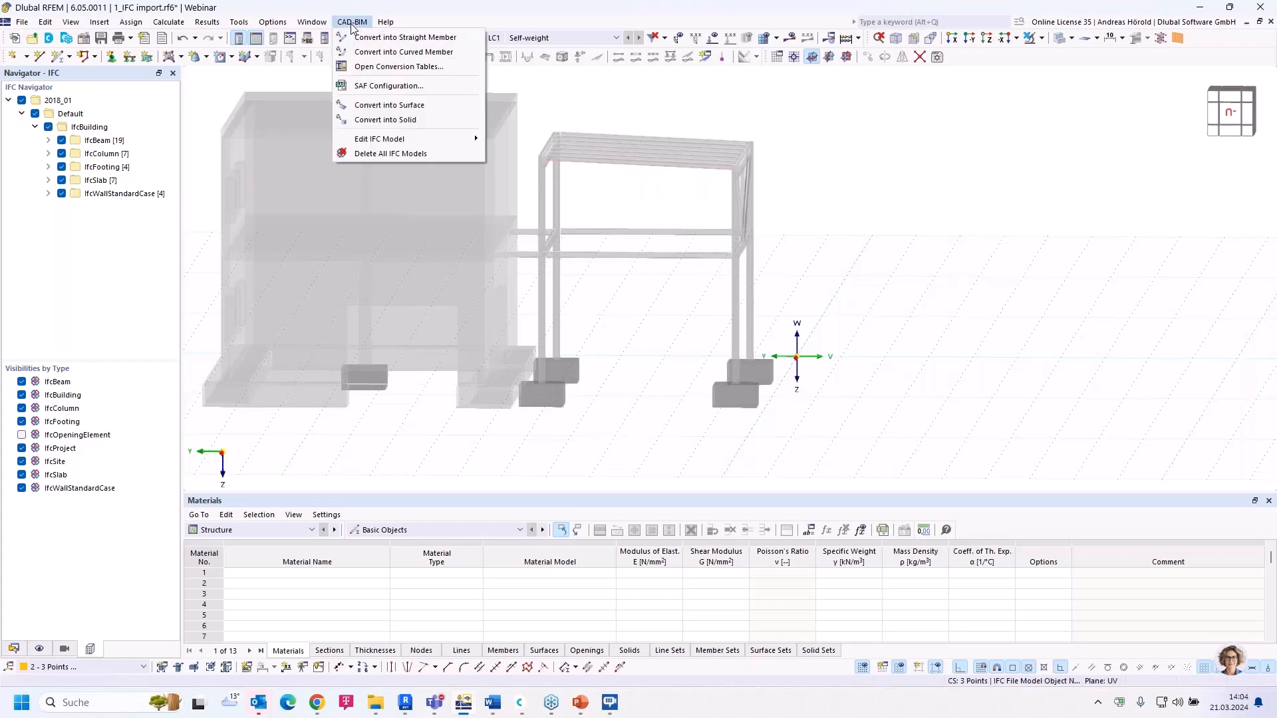
left_click(398, 66)
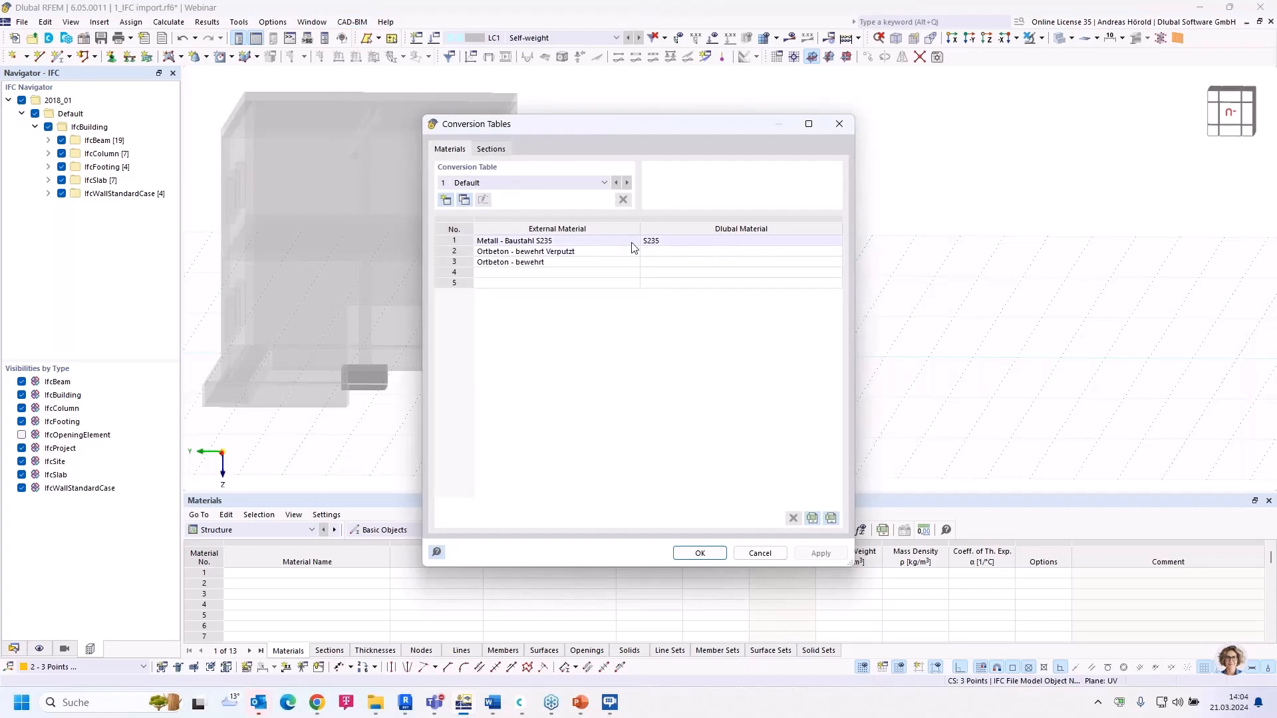
left_click(679, 245)
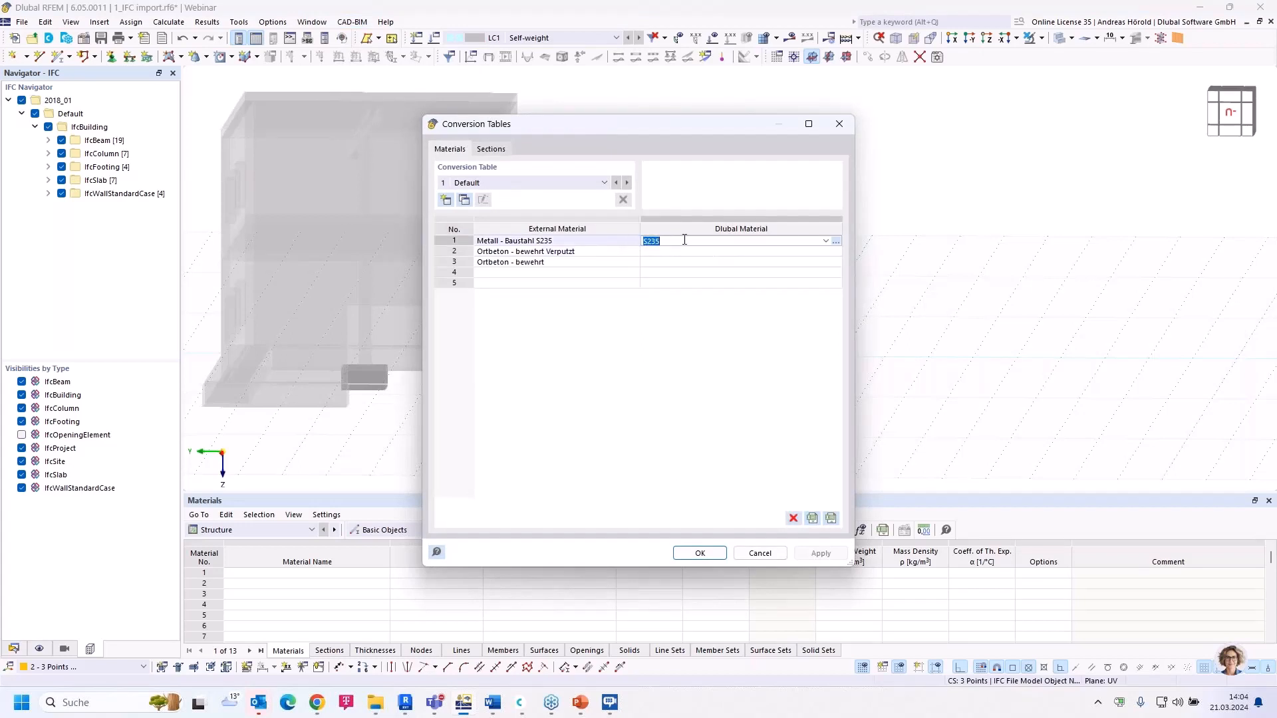
Step: Assign the ArcelorMittal HE 160 A section to the external section HEA Stütze:HEA 160 and accept the conversion tables
left_click(490, 150)
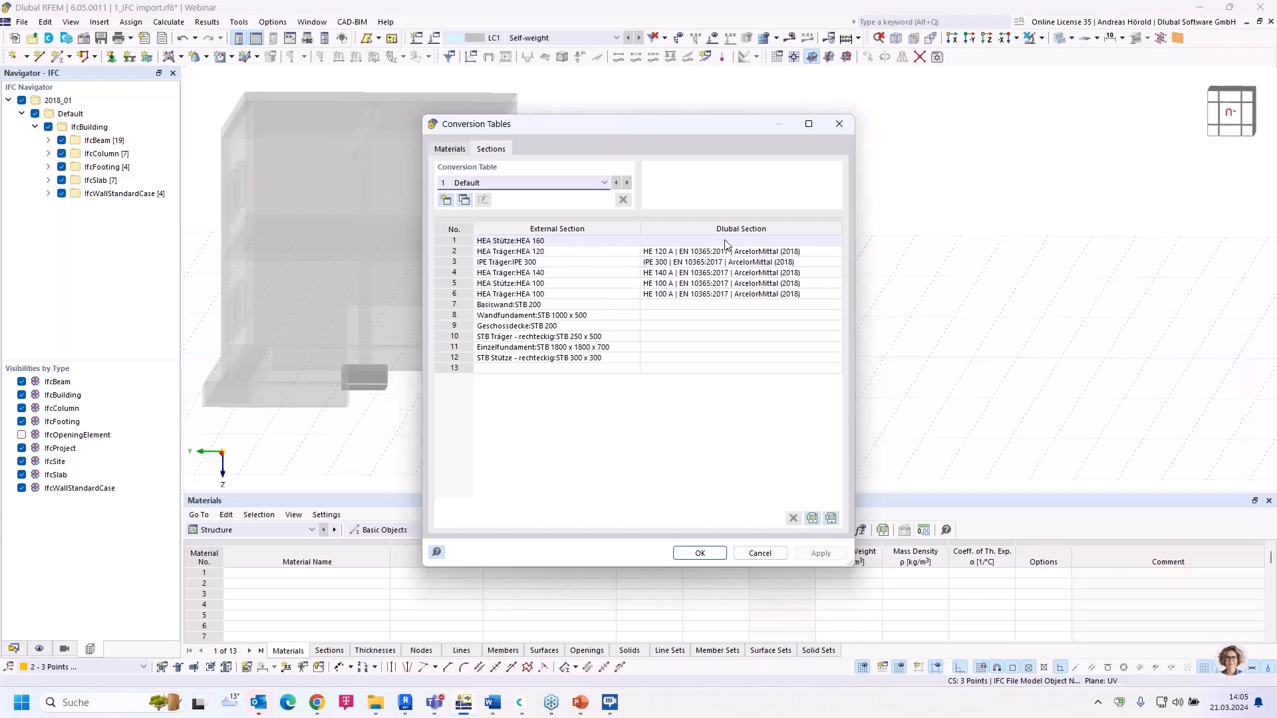
left_click(795, 241)
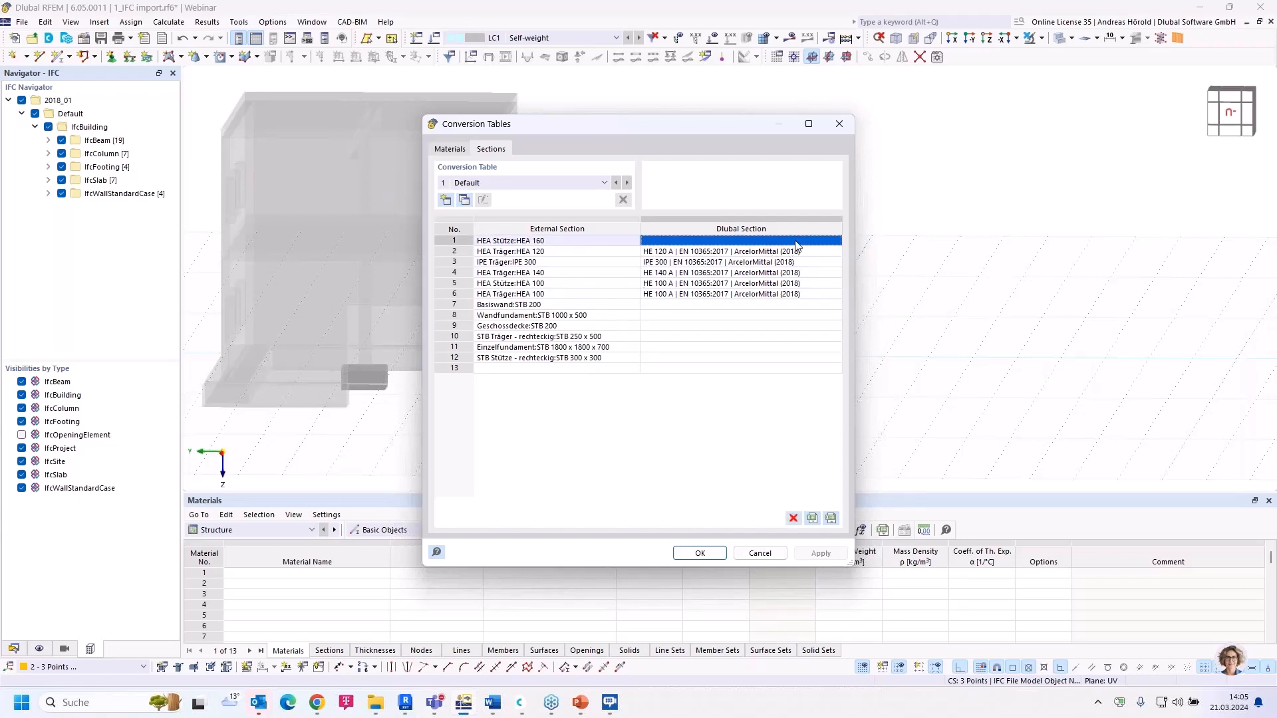
left_click(836, 242)
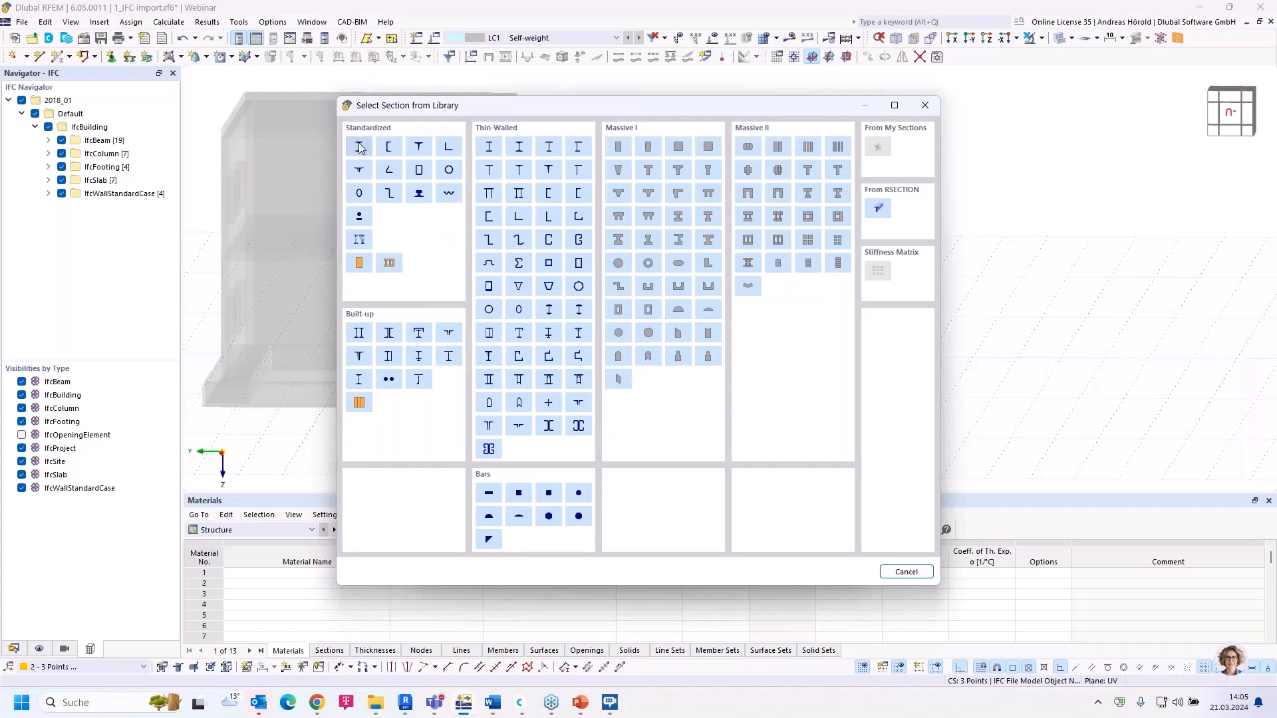
left_click(358, 147)
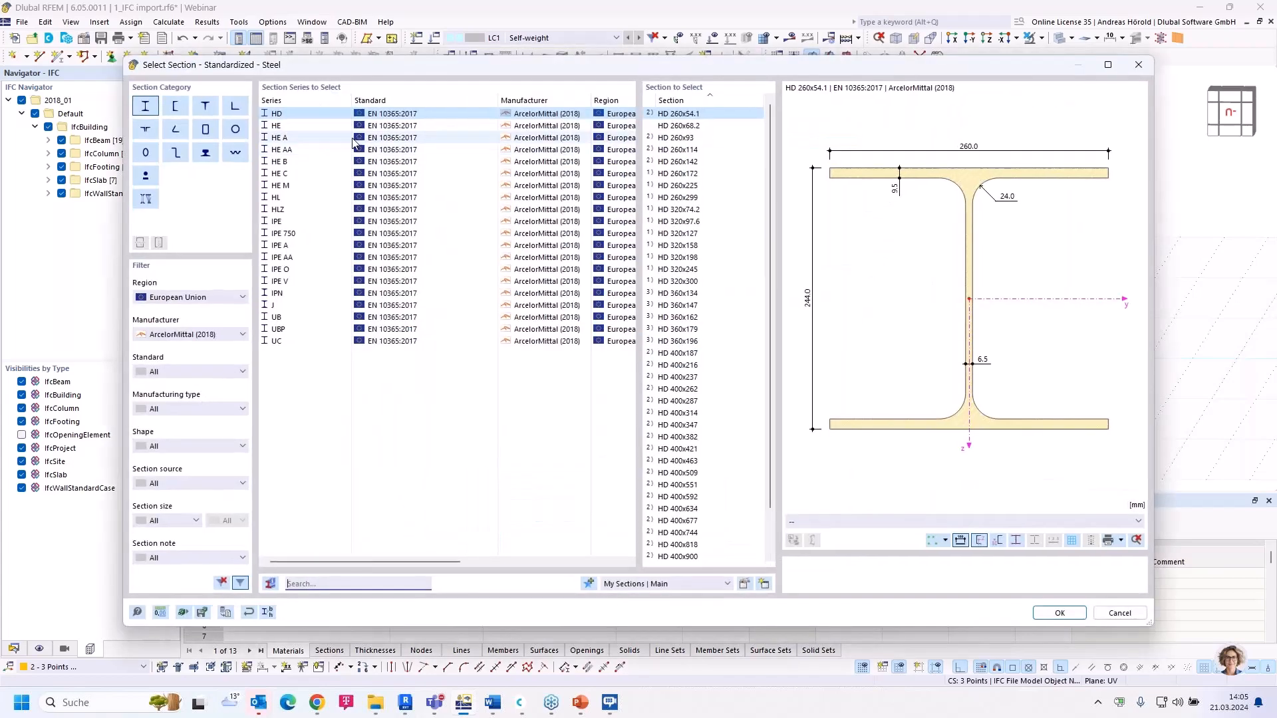
left_click(301, 137)
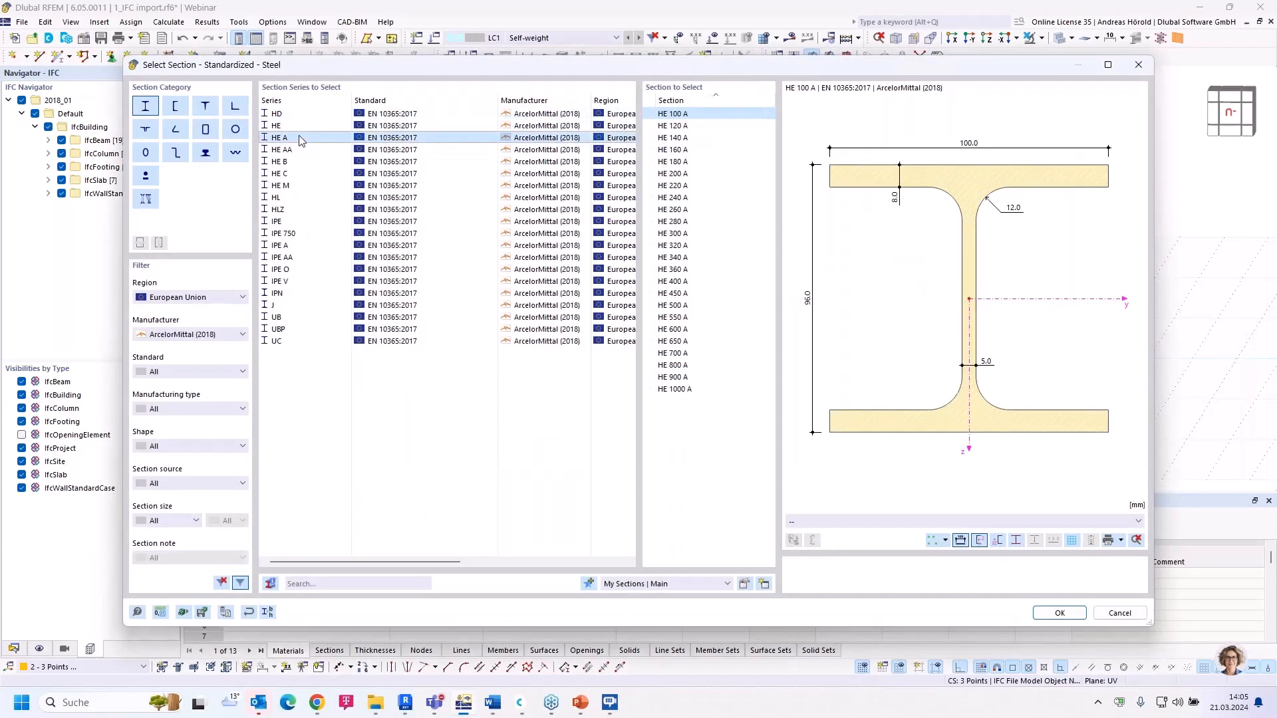
left_click(692, 150)
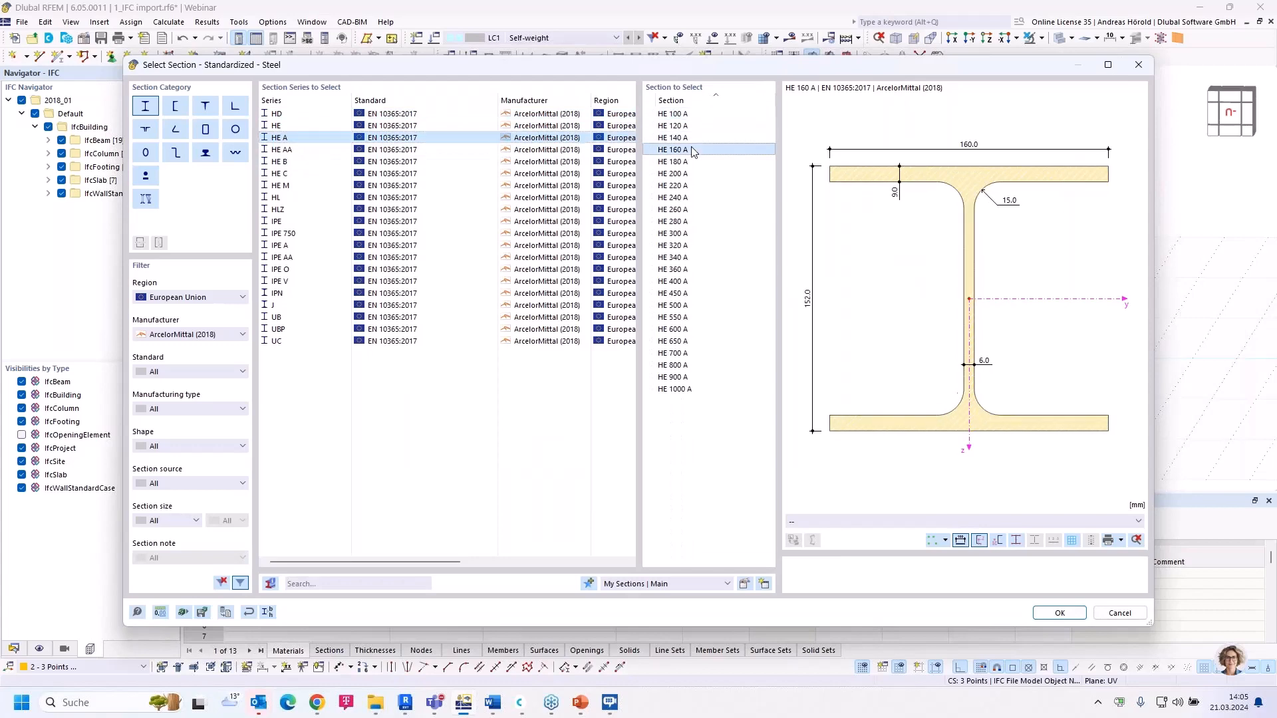
left_click(1062, 612)
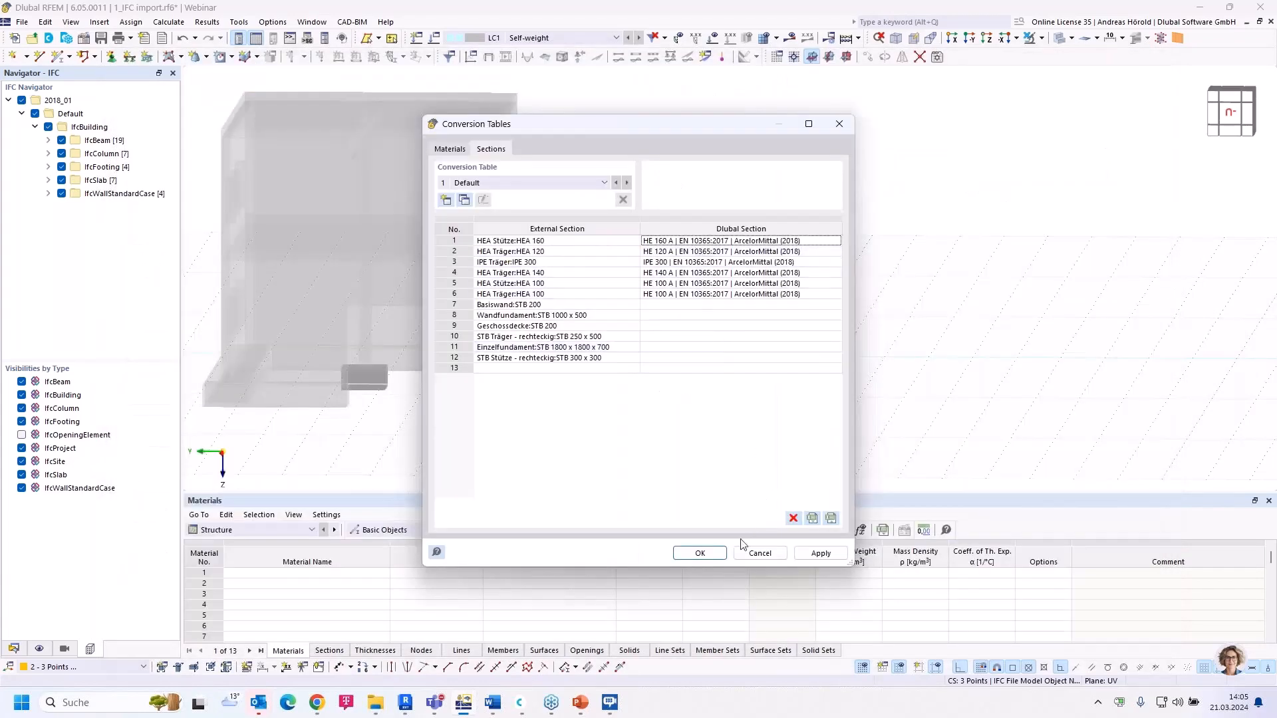
left_click(700, 554)
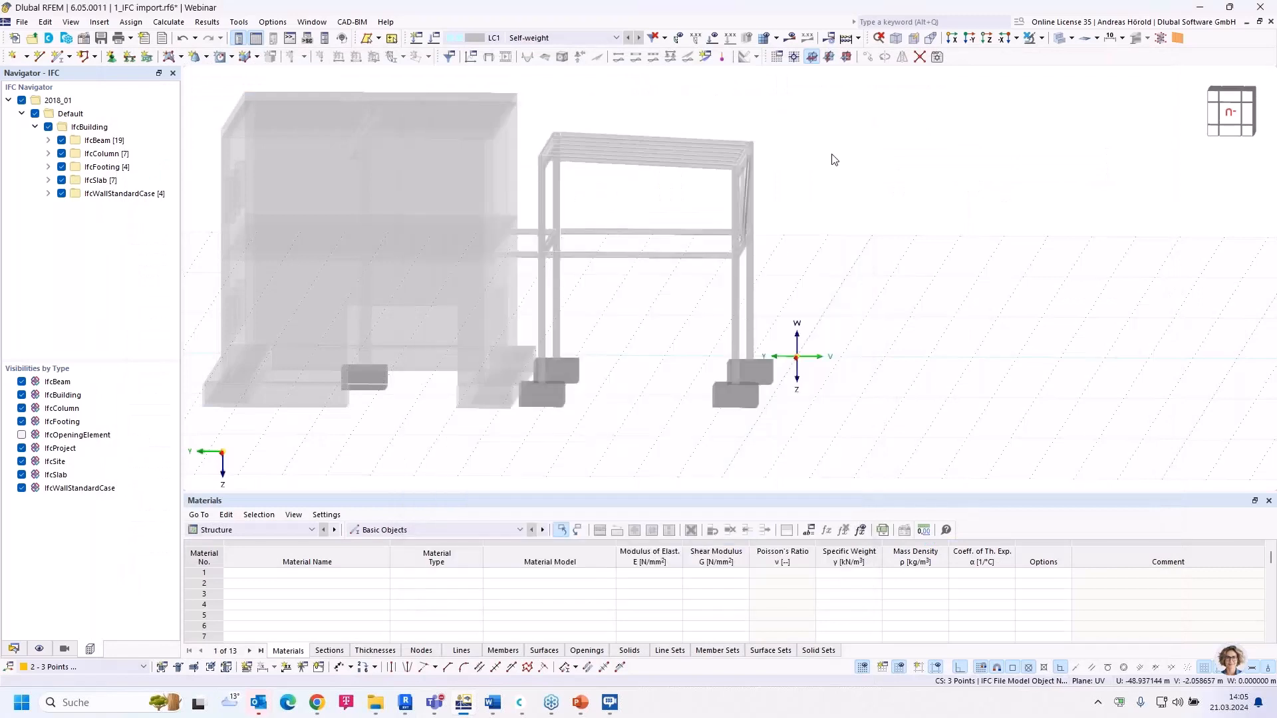
Step: Convert the steel beams and columns of the frame beside the building into straight members
left_click_drag(793, 99, 532, 286)
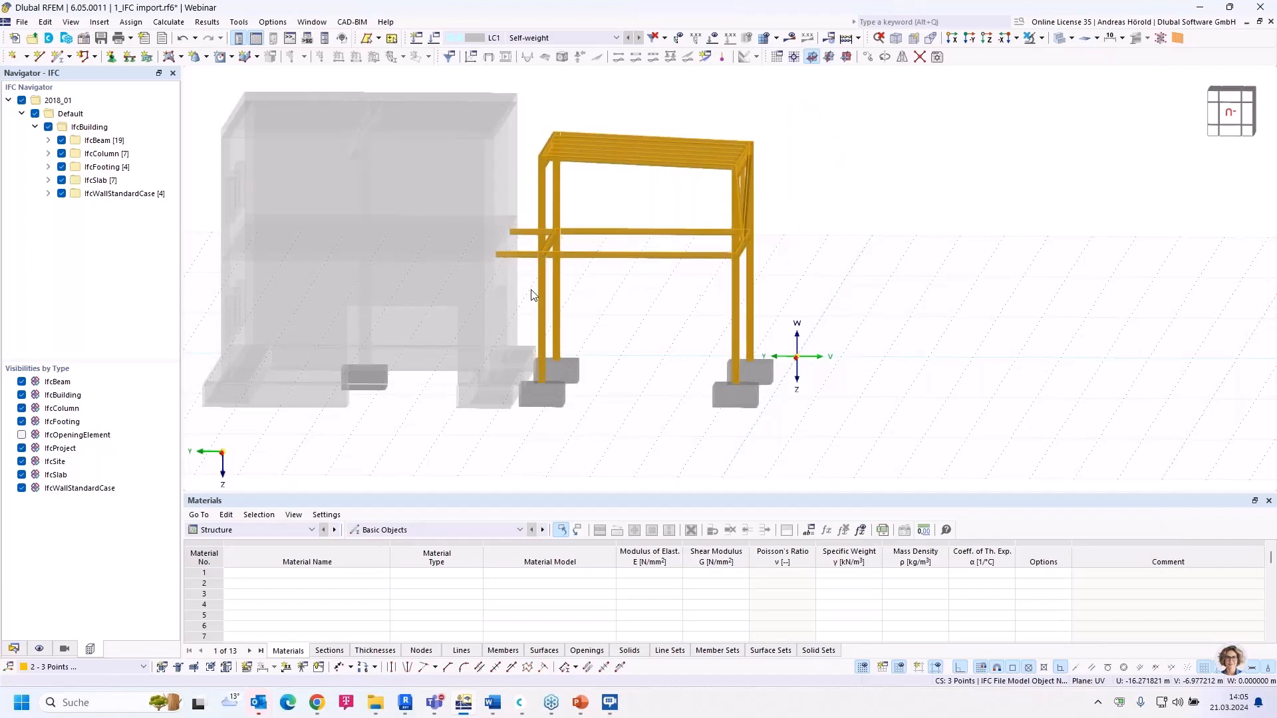
right_click(607, 165)
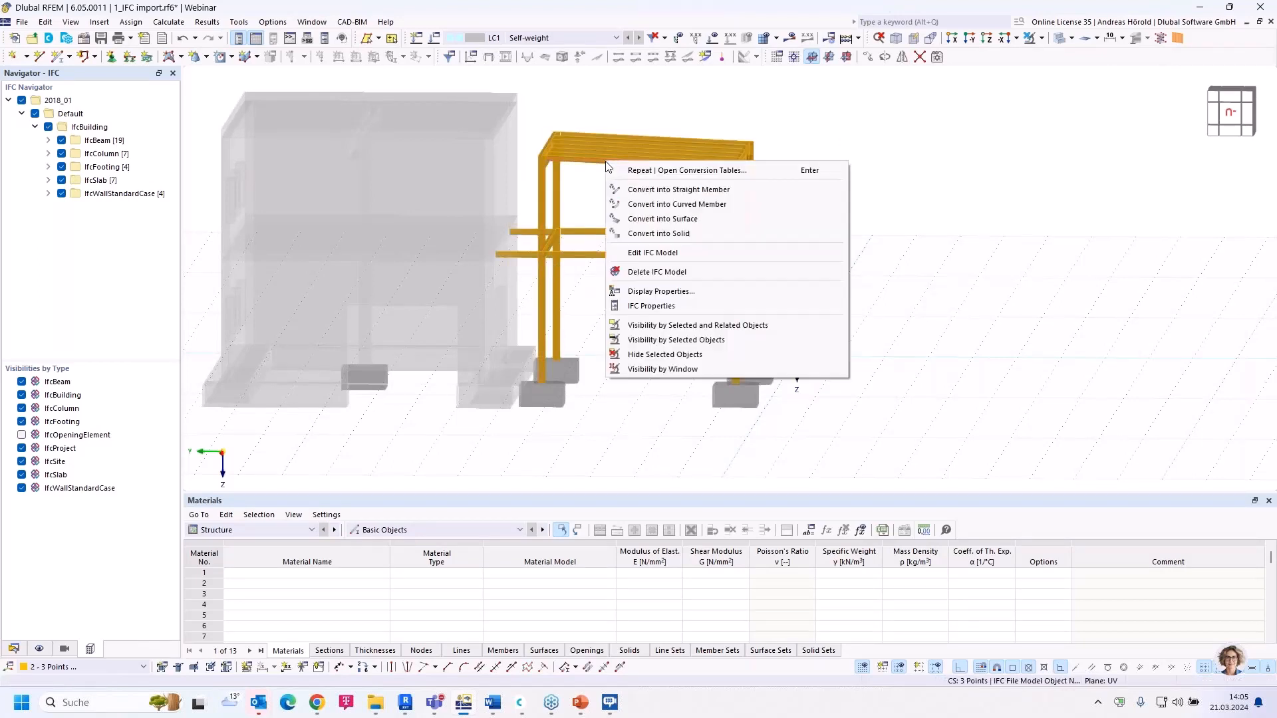
left_click(715, 190)
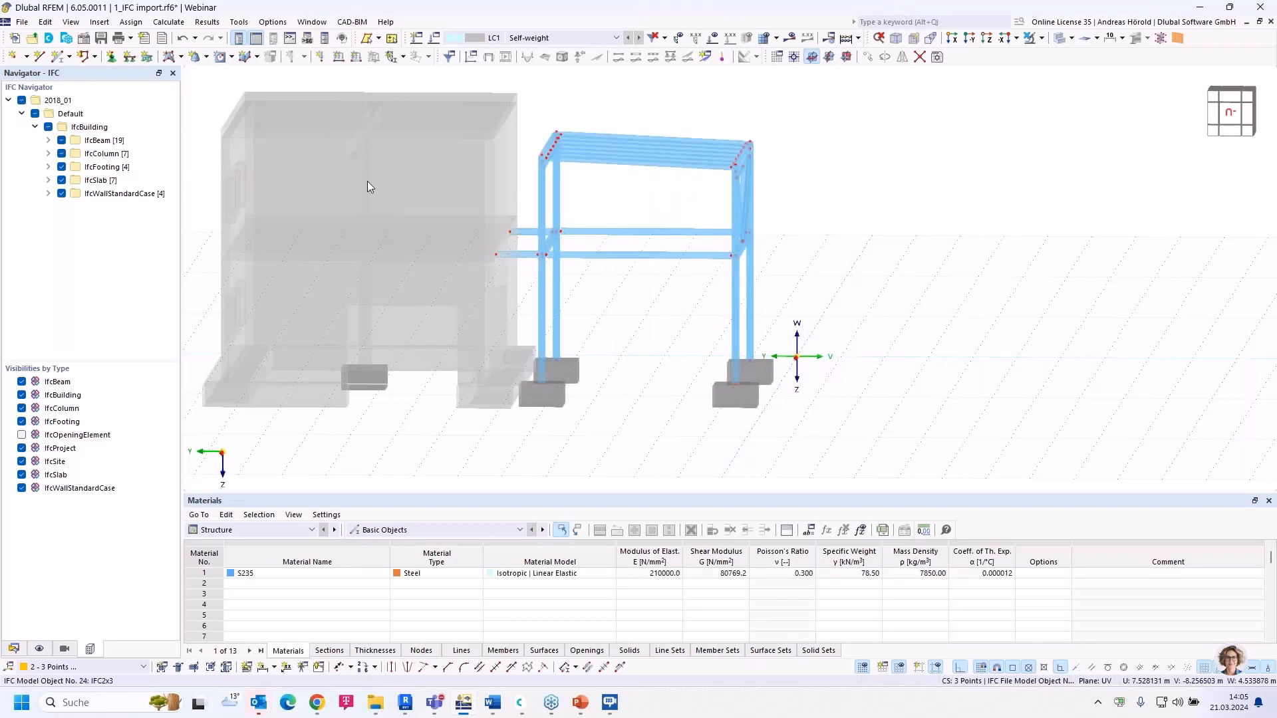
Step: Hide the entire IFC model 2018_01 and inspect the converted steel members
left_click(22, 100)
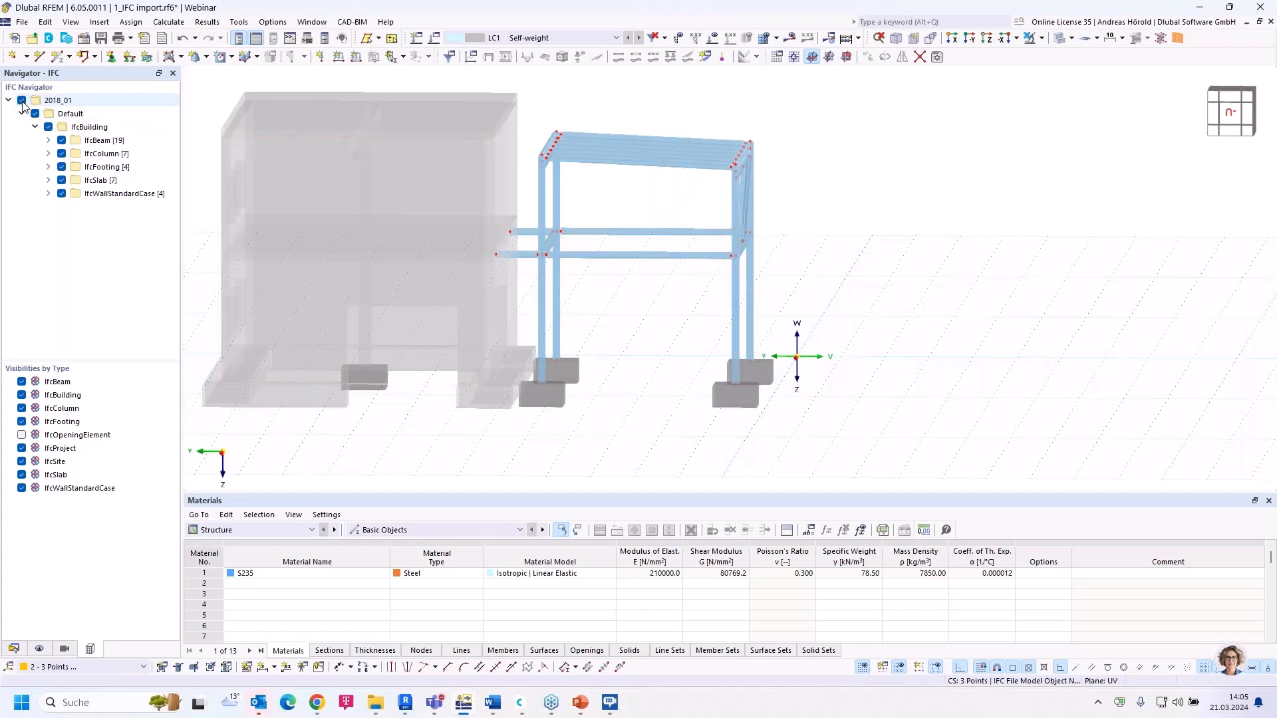
left_click(22, 100)
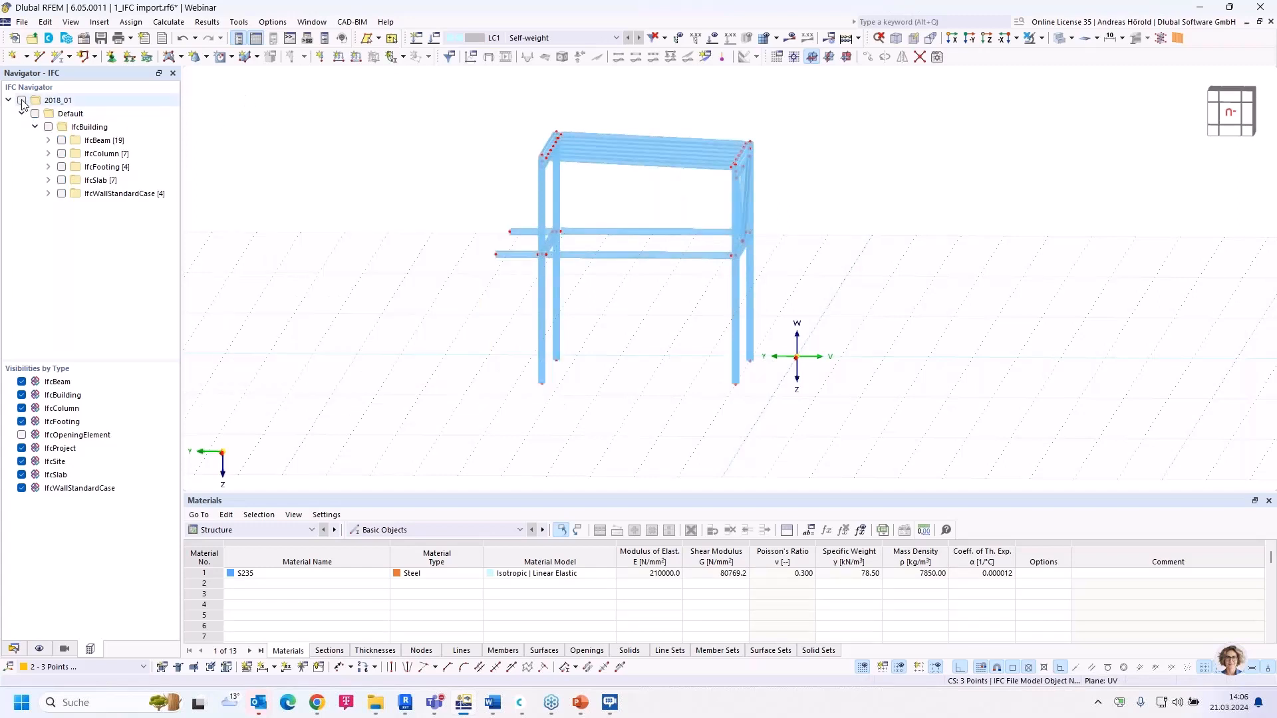
scroll(737, 213, "up", 2)
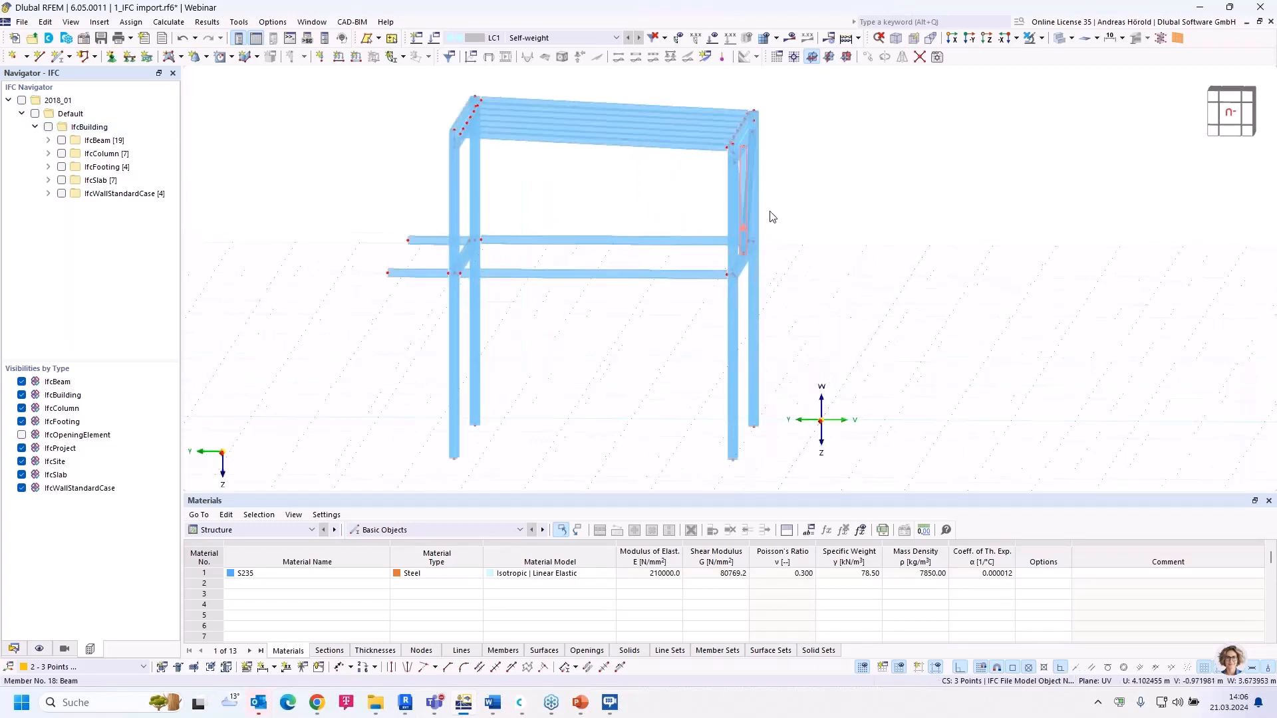
scroll(810, 220, "down", 1)
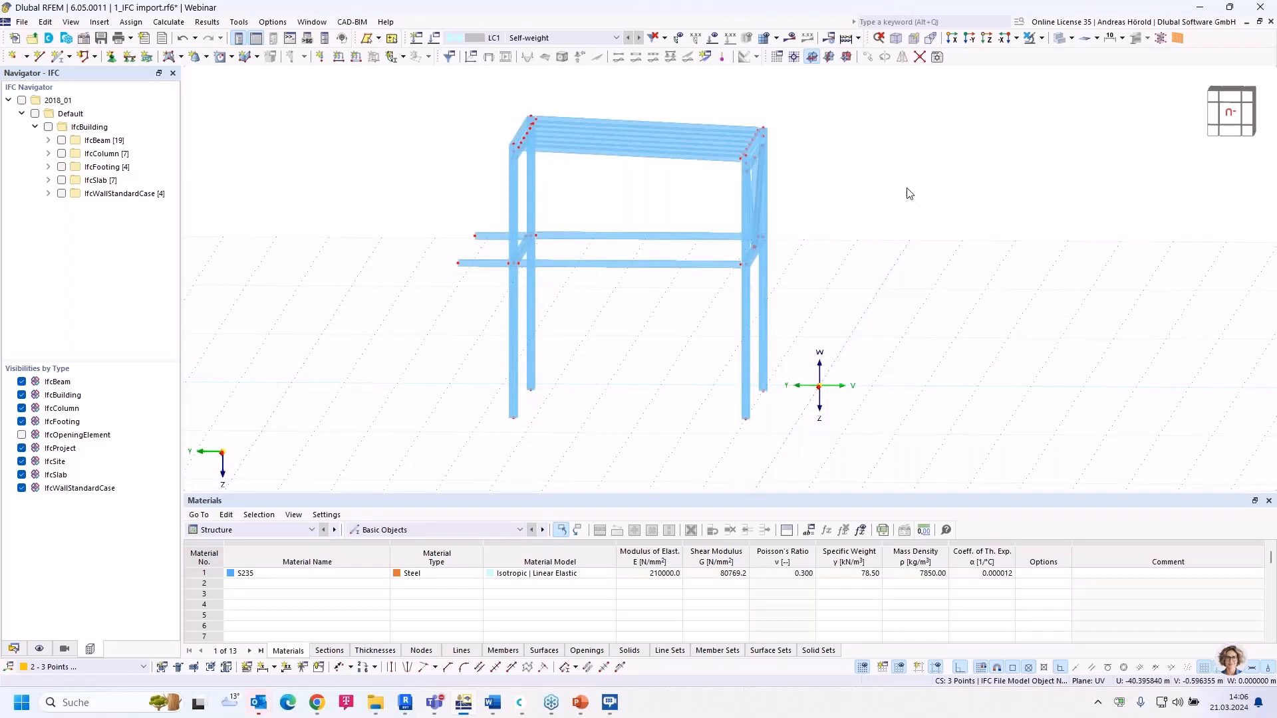
Step: Display the model in solid mode and examine the braced side of the steel frame
left_click(1071, 38)
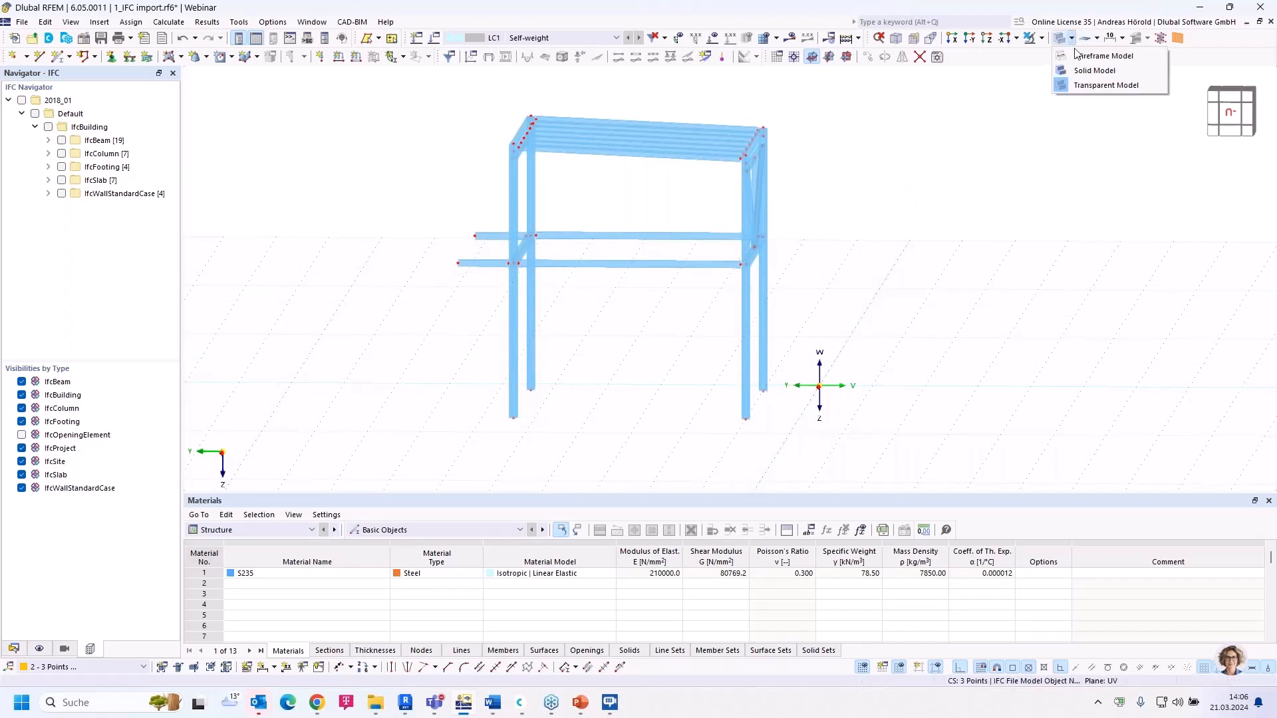
left_click(1094, 70)
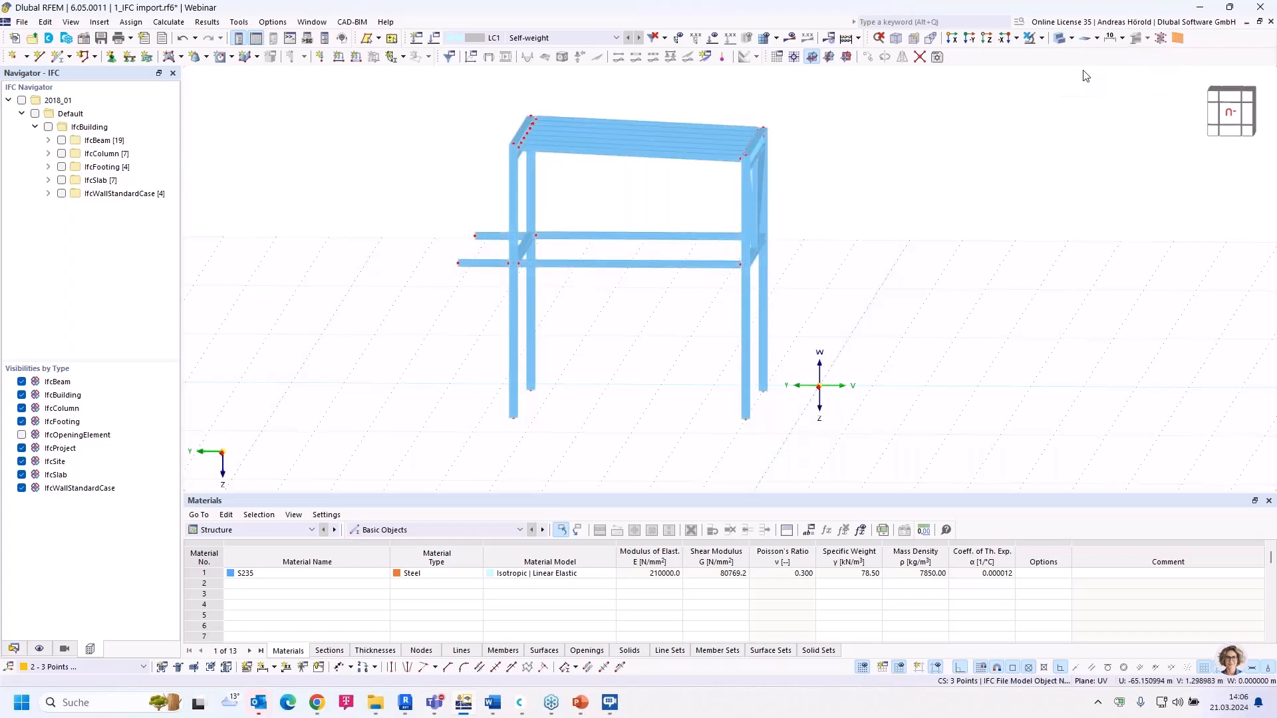
scroll(772, 200, "up", 3)
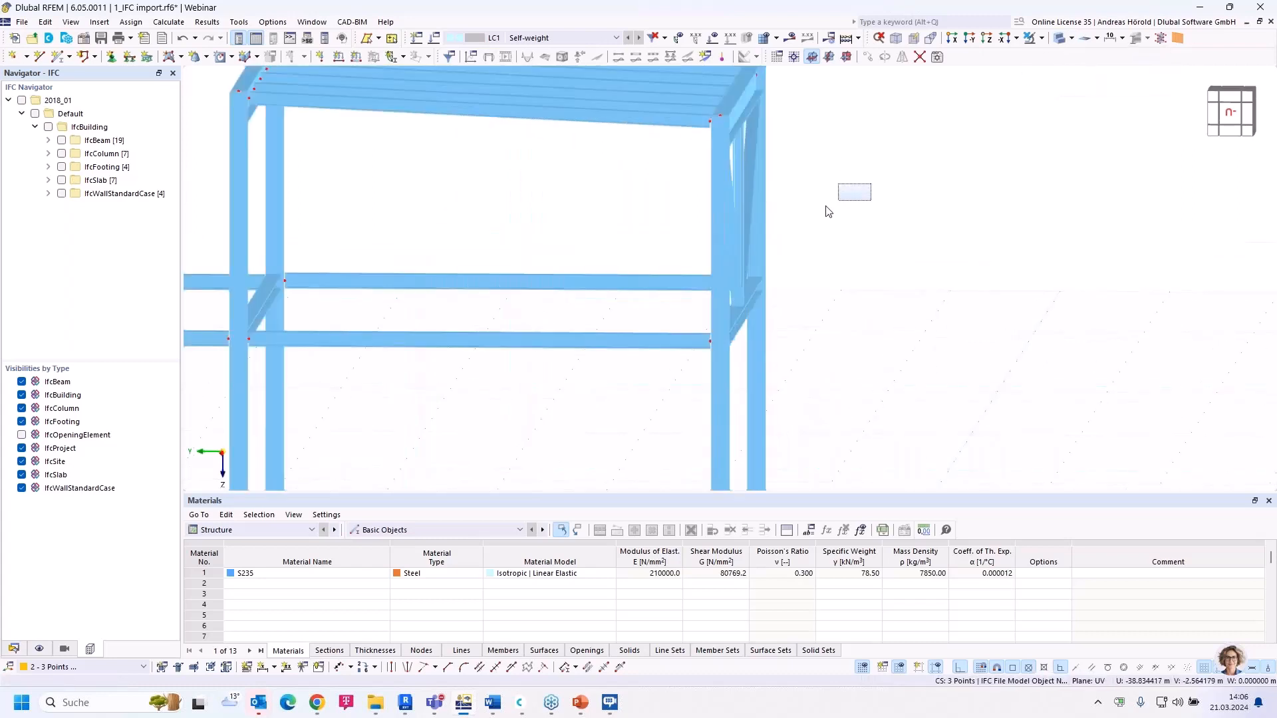
middle_click_drag(834, 191, 732, 304)
Step: Switch the display to wireframe and examine the member axes and end nodes of the frame
left_click(1070, 38)
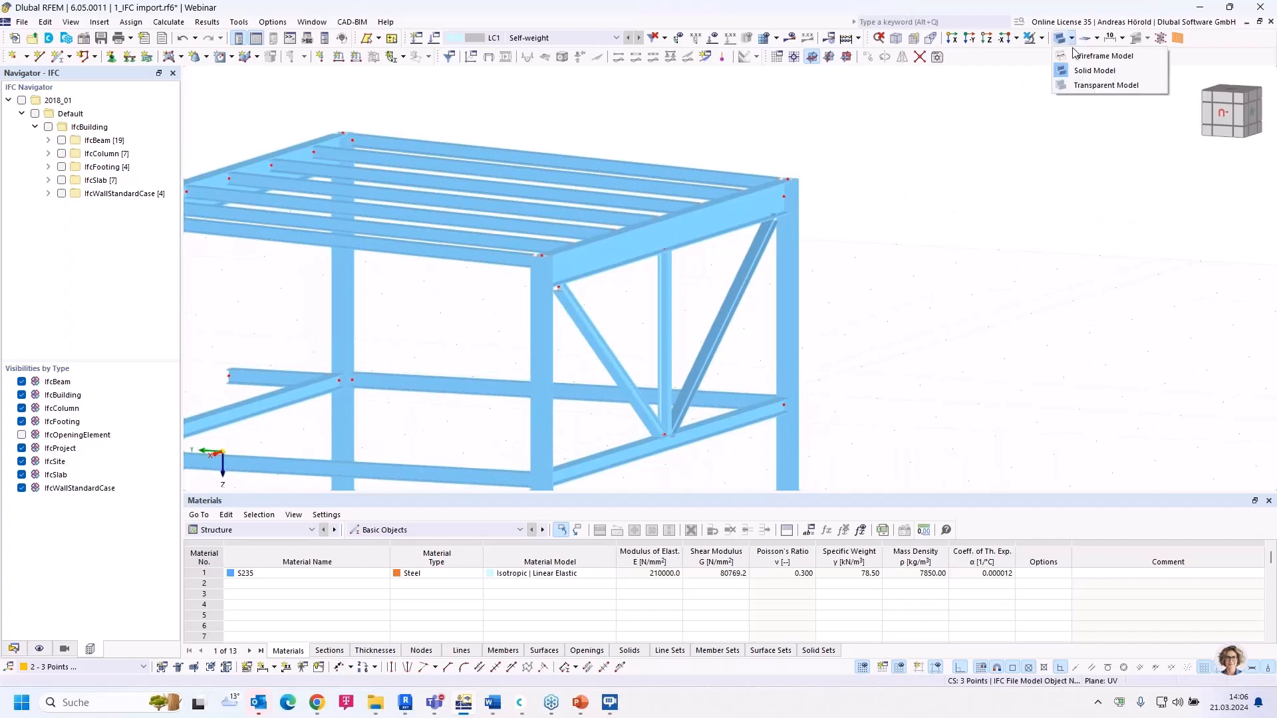
left_click(1090, 54)
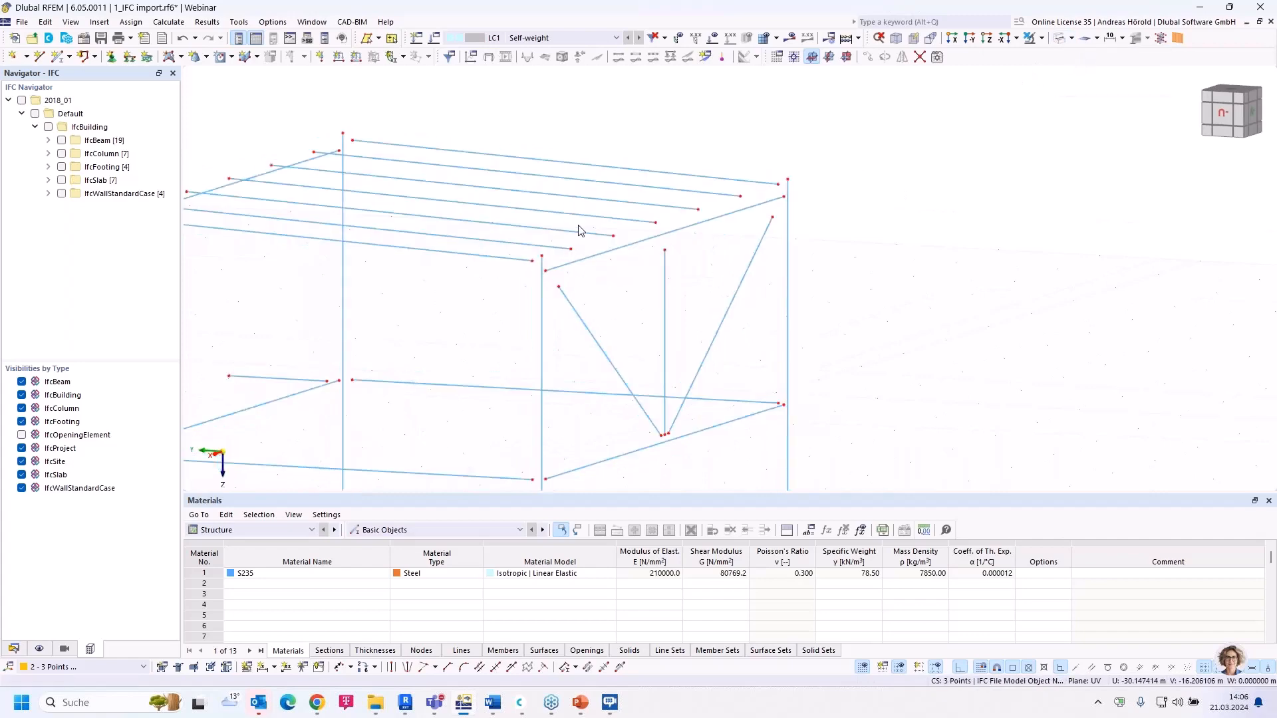
scroll(577, 285, "down", 3)
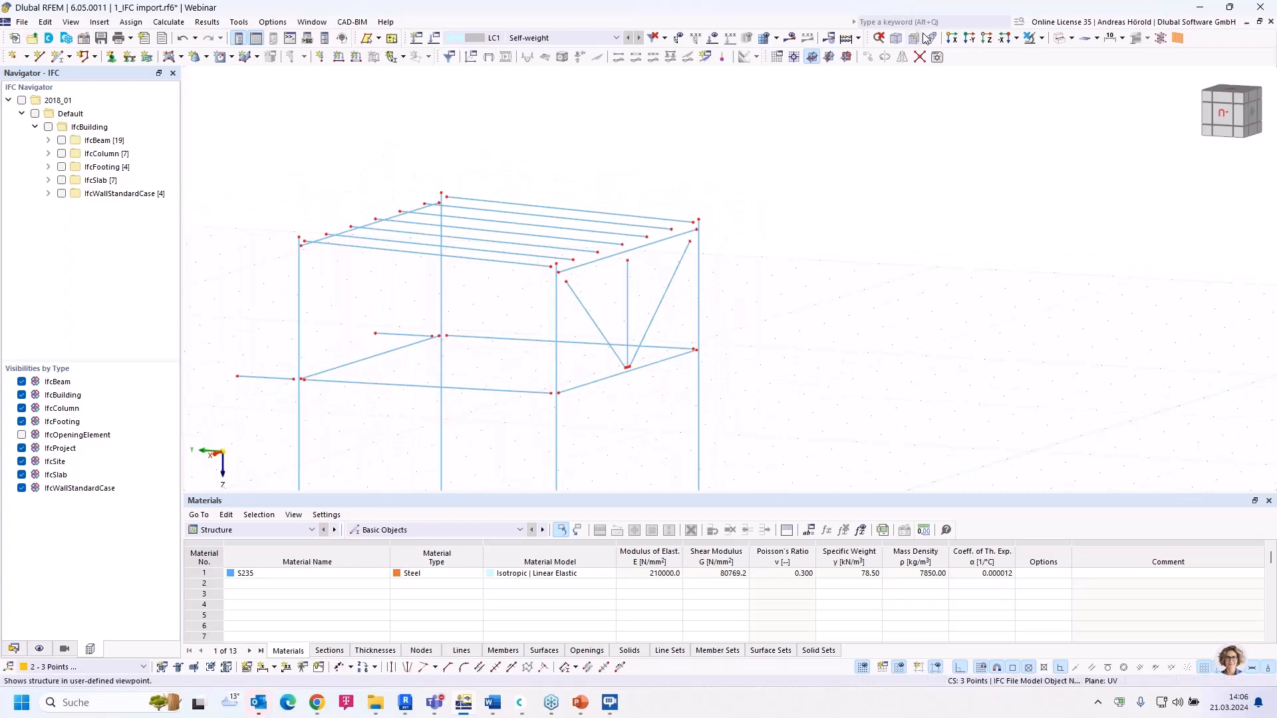
Step: Return to solid display and inspect the joints between the lower beams, the columns and the diagonal braces
left_click(1104, 72)
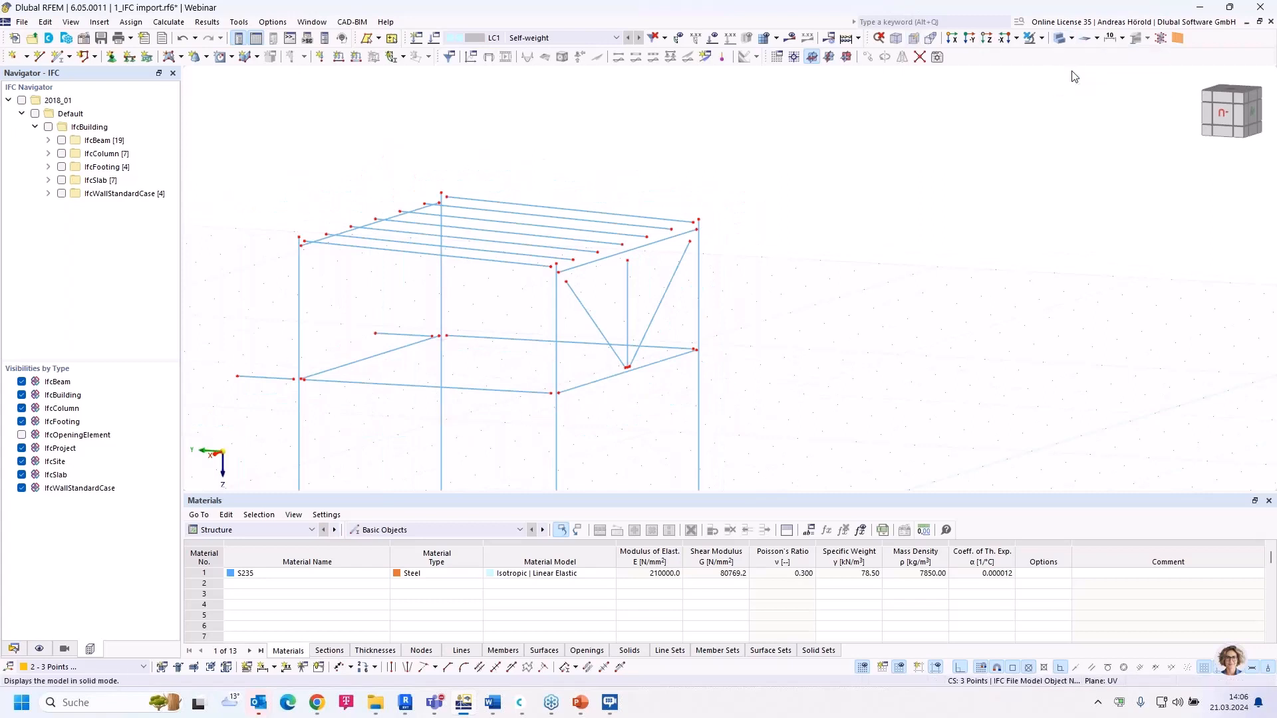
scroll(581, 421, "up", 3)
scroll(578, 420, "up", 6)
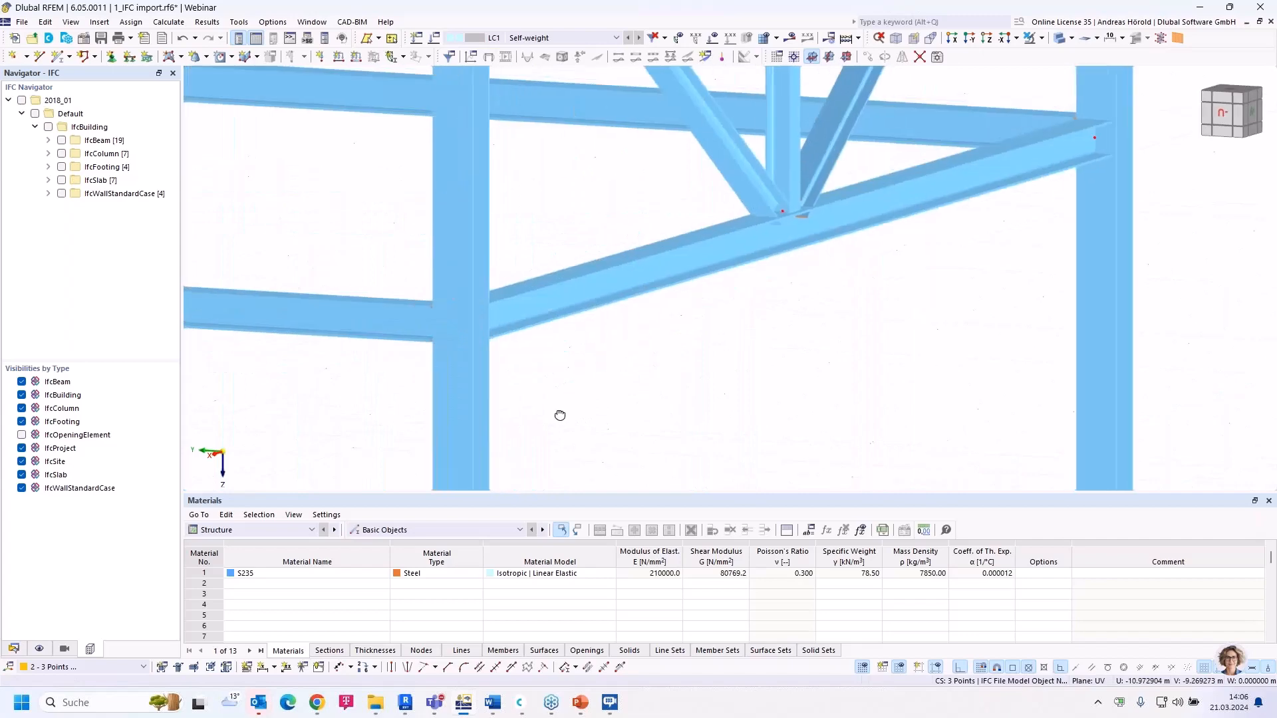
scroll(505, 416, "down", 5)
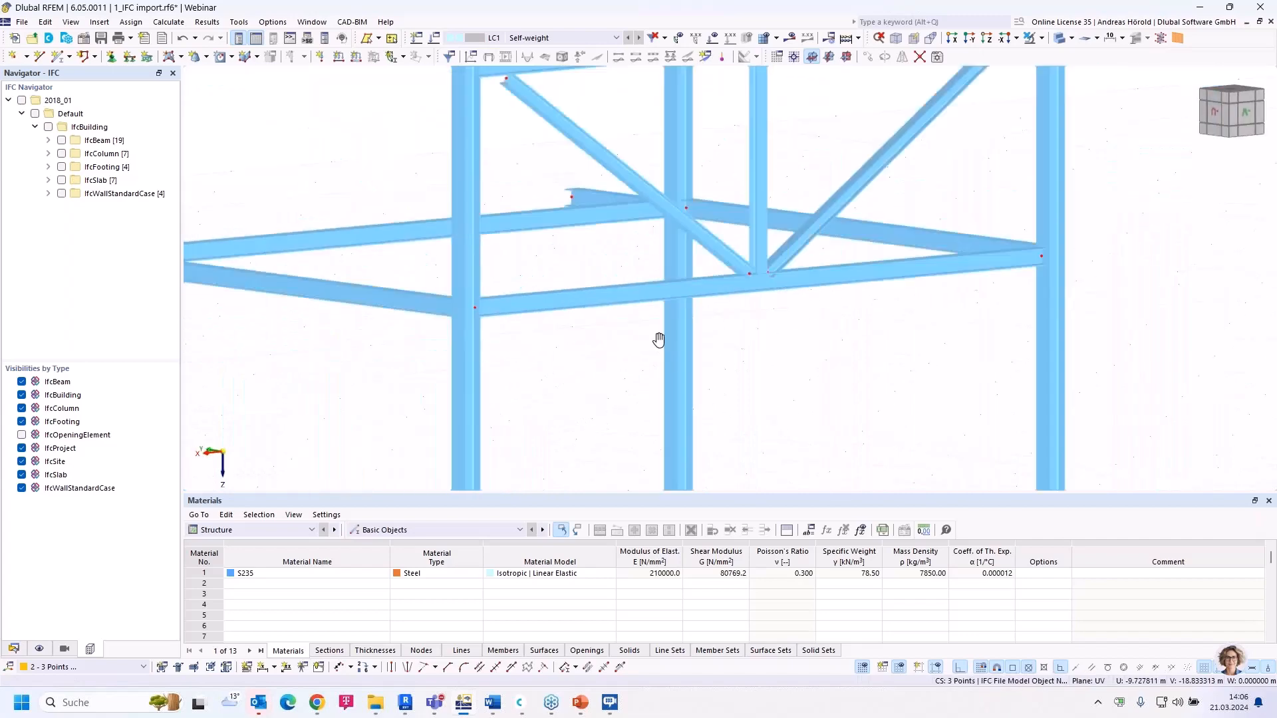
scroll(431, 323, "up", 3)
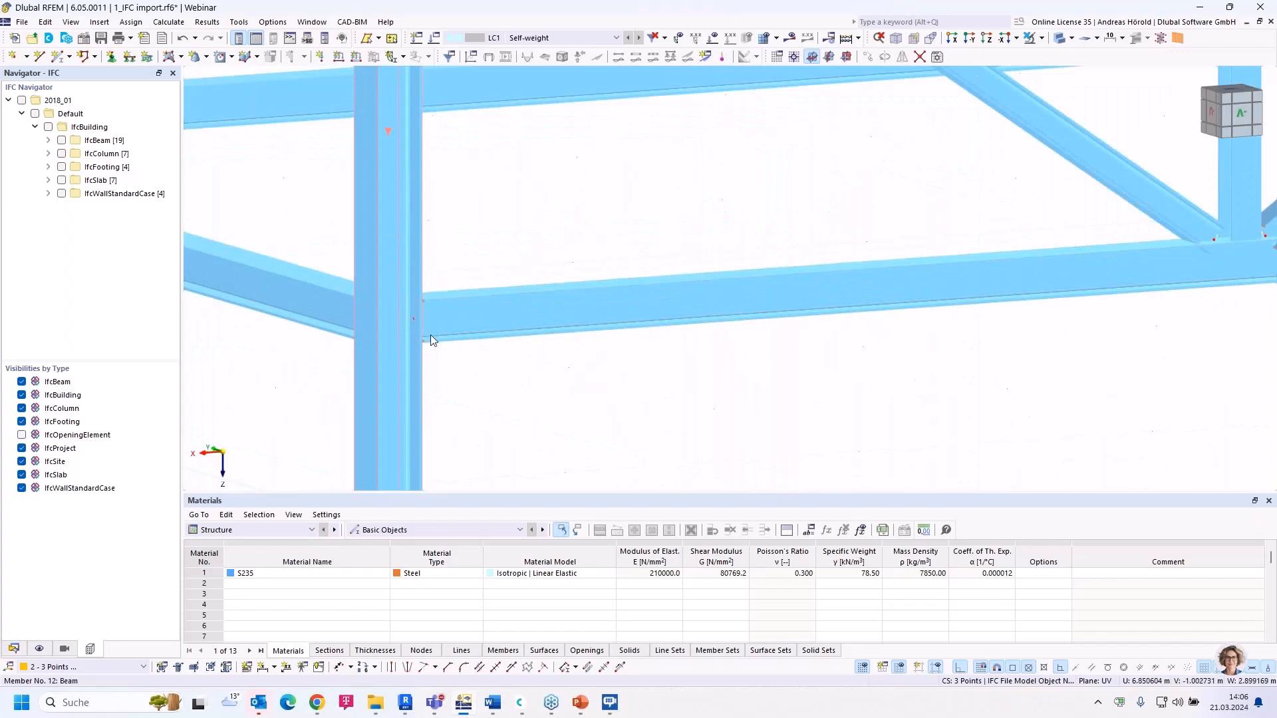
scroll(425, 289, "down", 3)
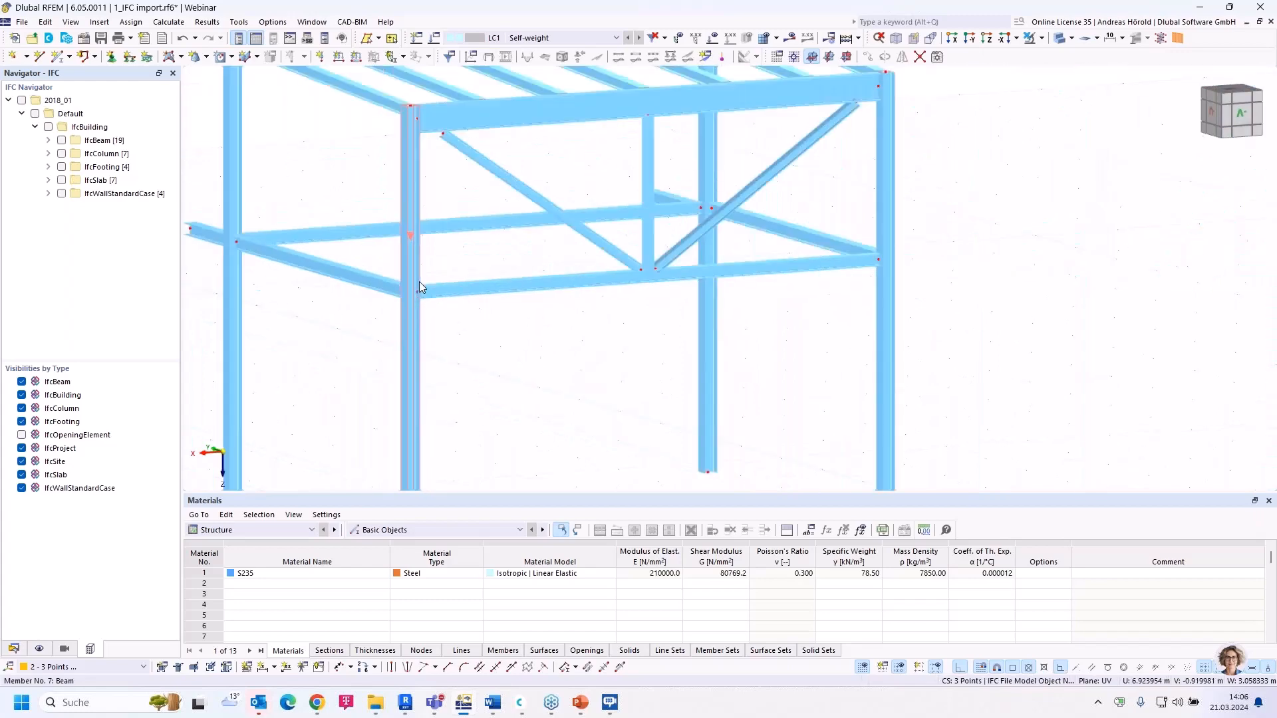
scroll(524, 285, "up", 1)
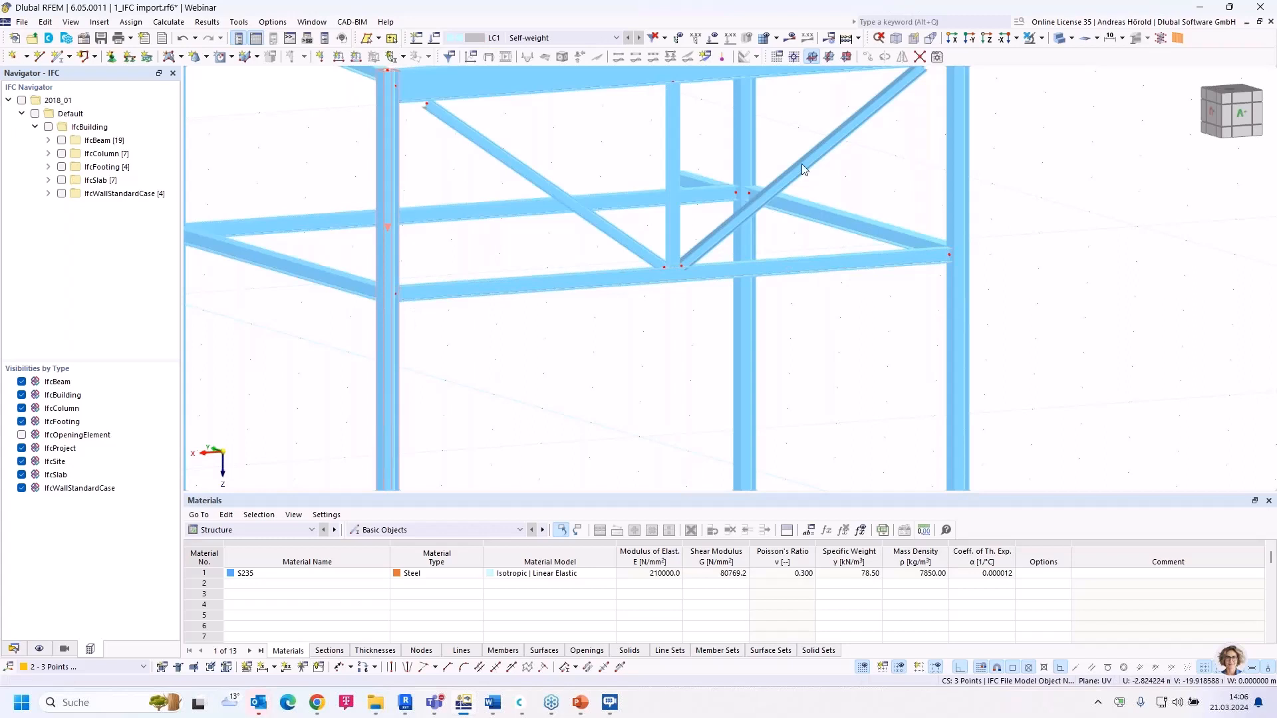
Step: Display the model in wireframe mode with the whole steel frame in view
left_click(1072, 38)
left_click(1091, 56)
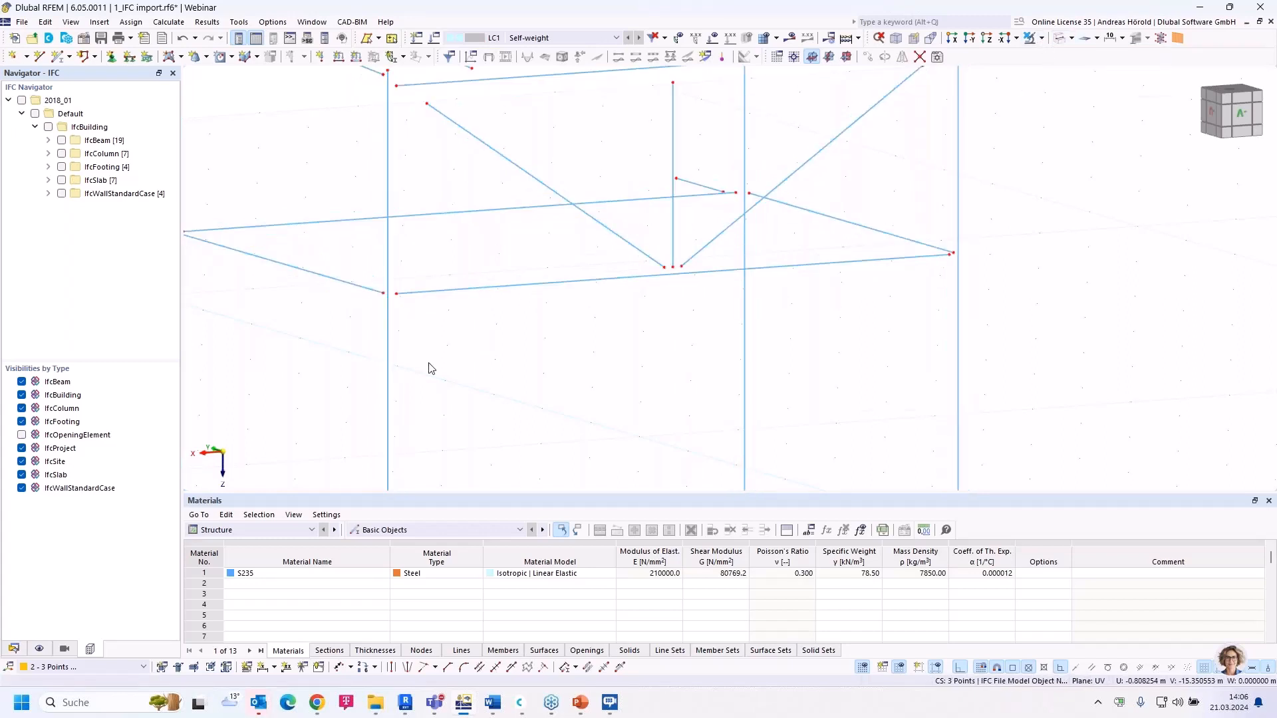
middle_click(313, 379)
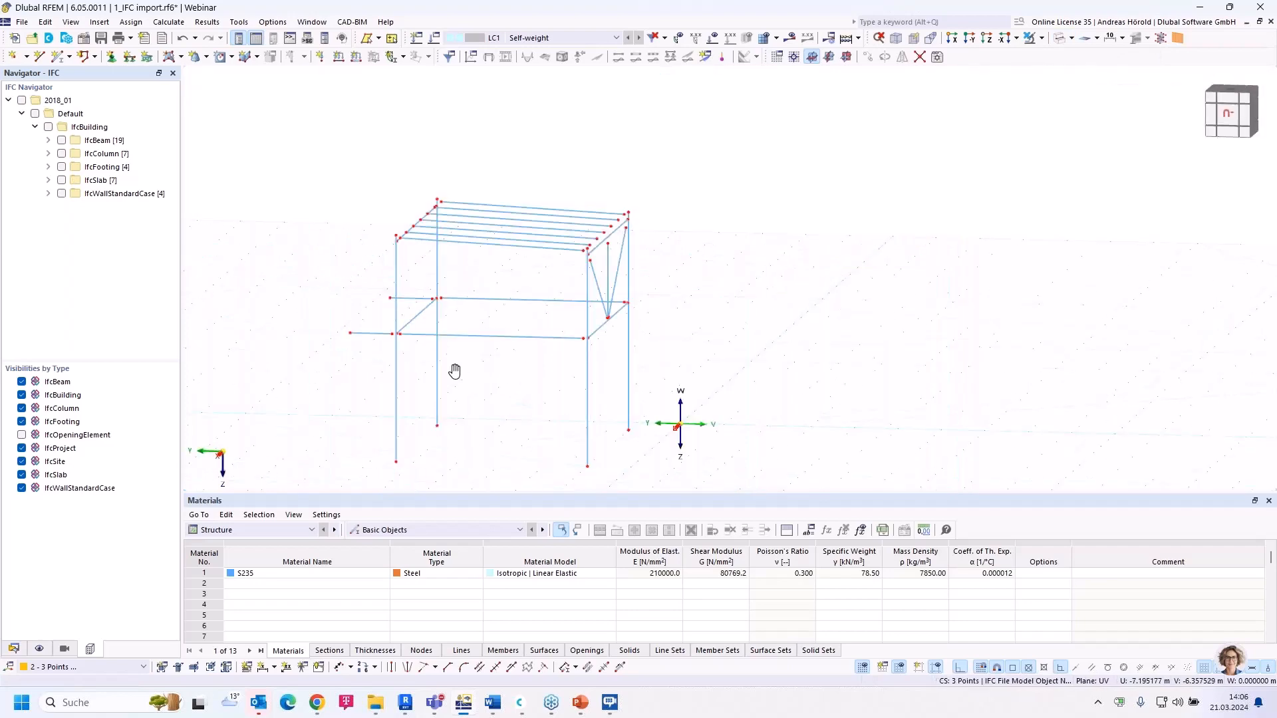
middle_click_drag(548, 326, 588, 328)
scroll(554, 337, "up", 2)
scroll(554, 337, "down", 1)
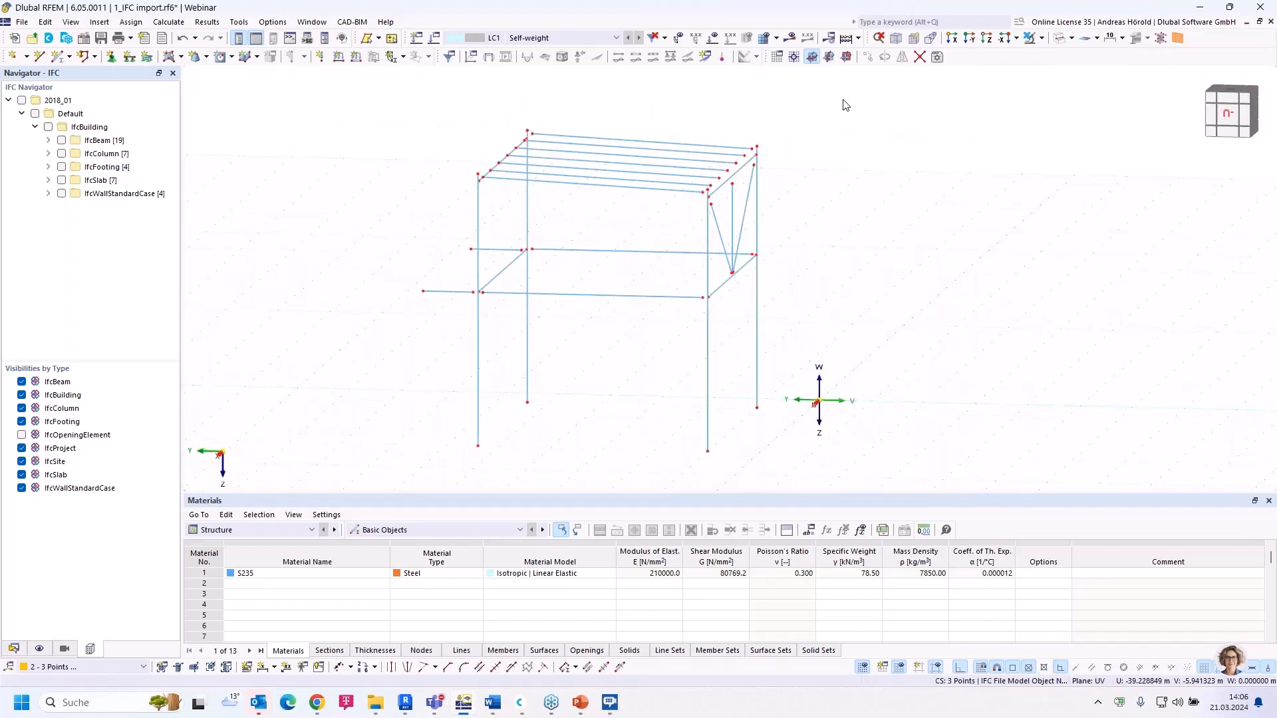
Step: Extend all 22 members of the frame to the next member or line on both sides
left_click_drag(844, 97, 283, 479)
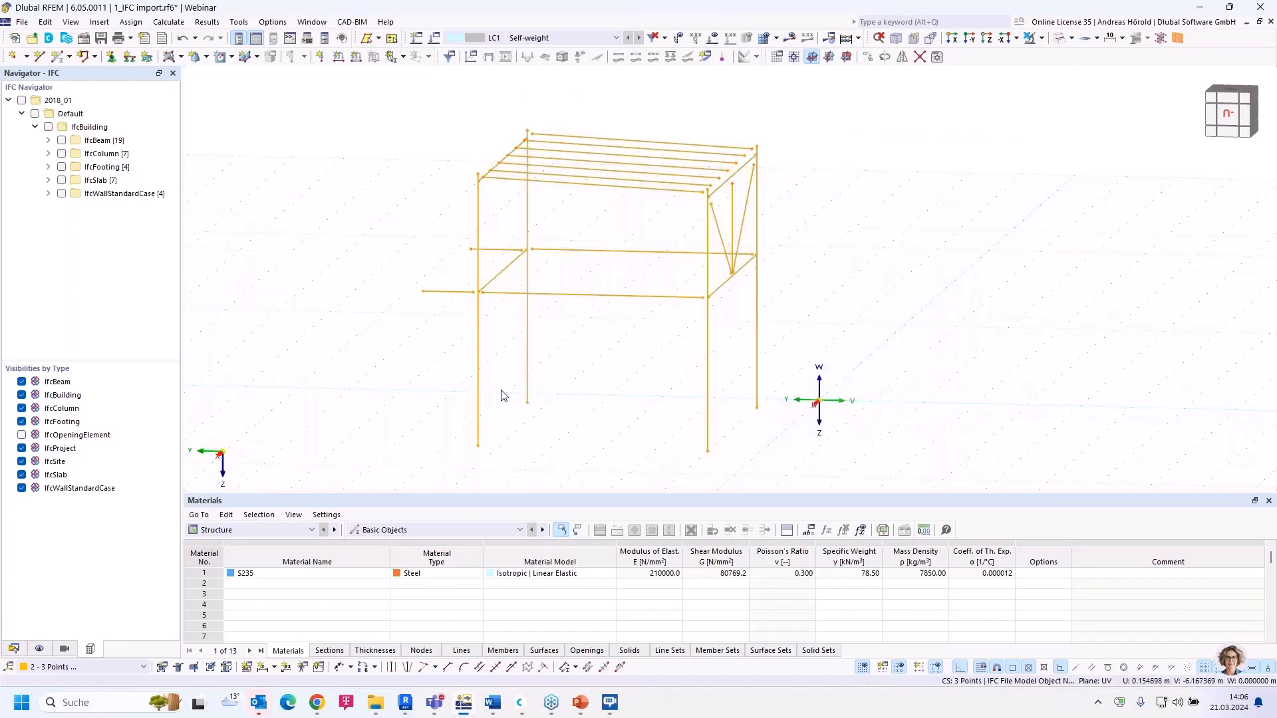
scroll(507, 389, "up", 1)
scroll(532, 352, "up", 3)
scroll(618, 286, "down", 3)
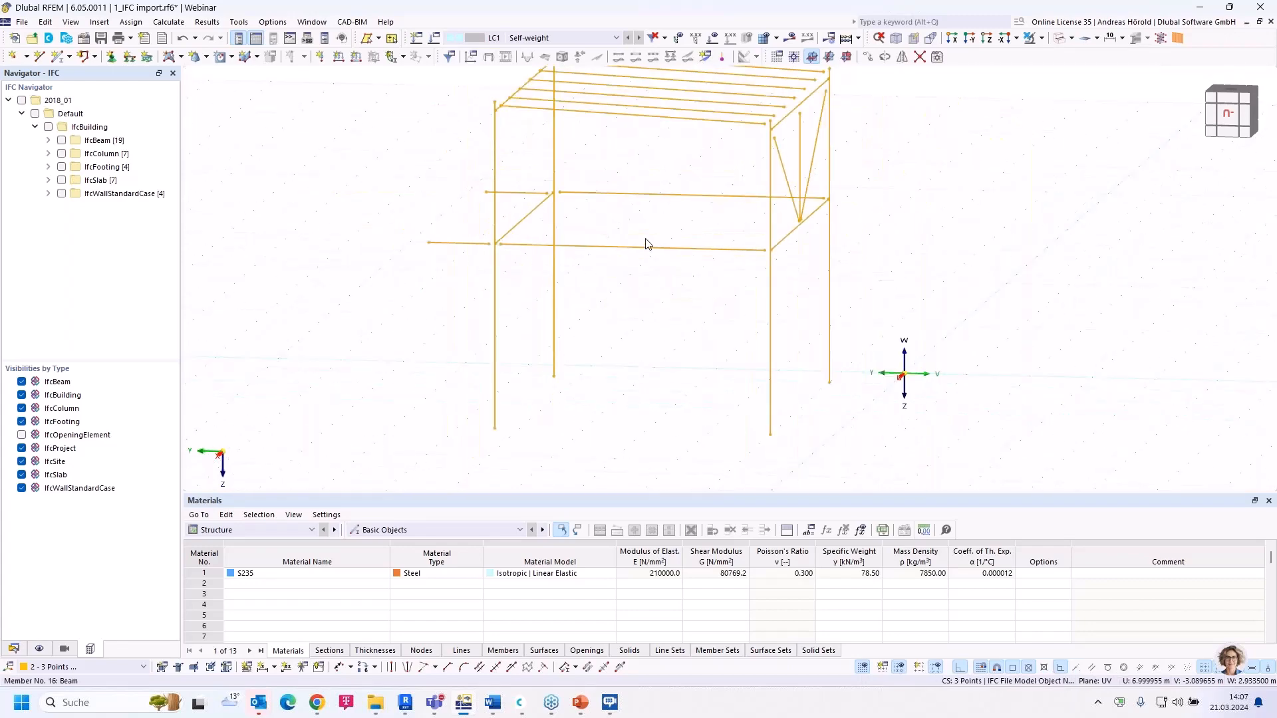
right_click(650, 253)
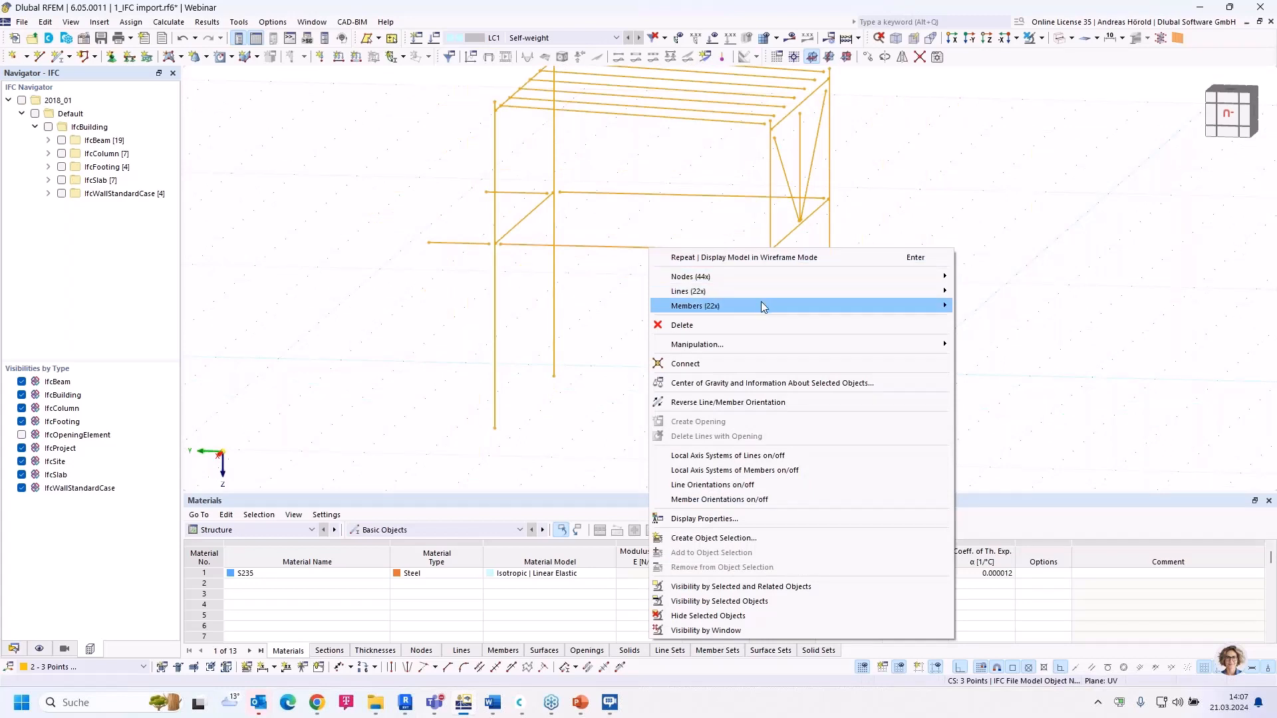
mouse_move(773, 306)
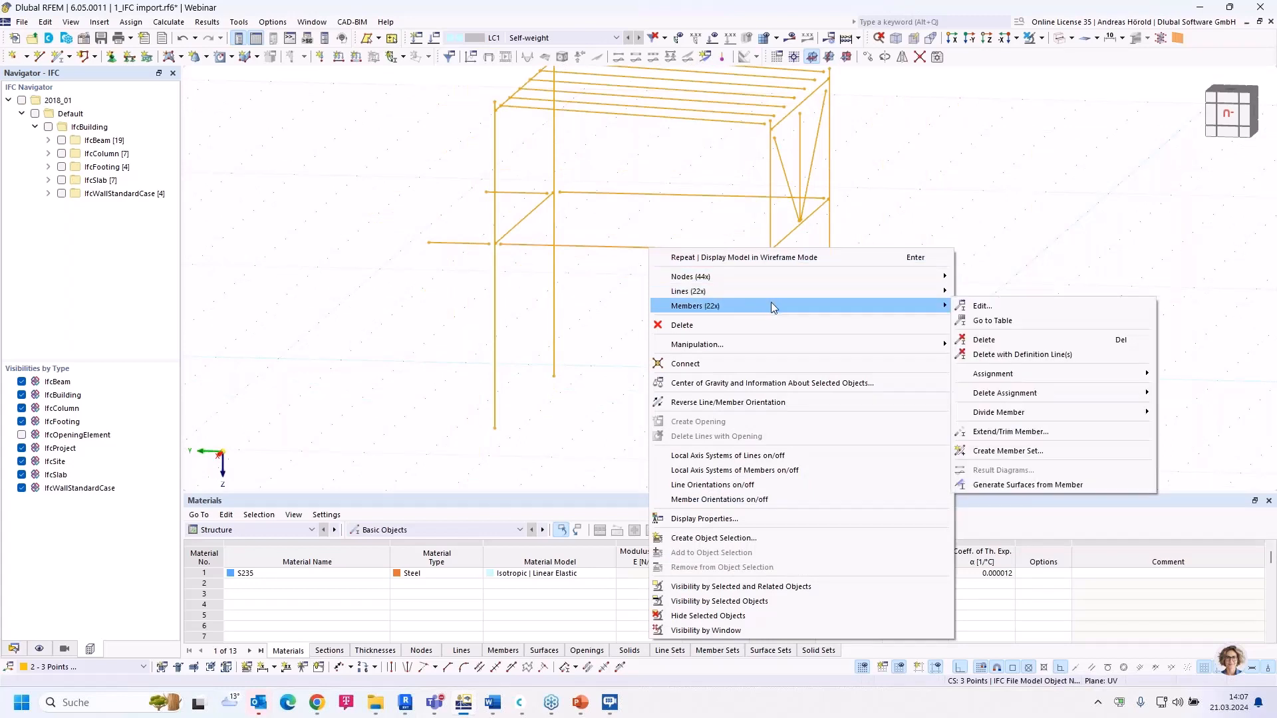
left_click(1036, 433)
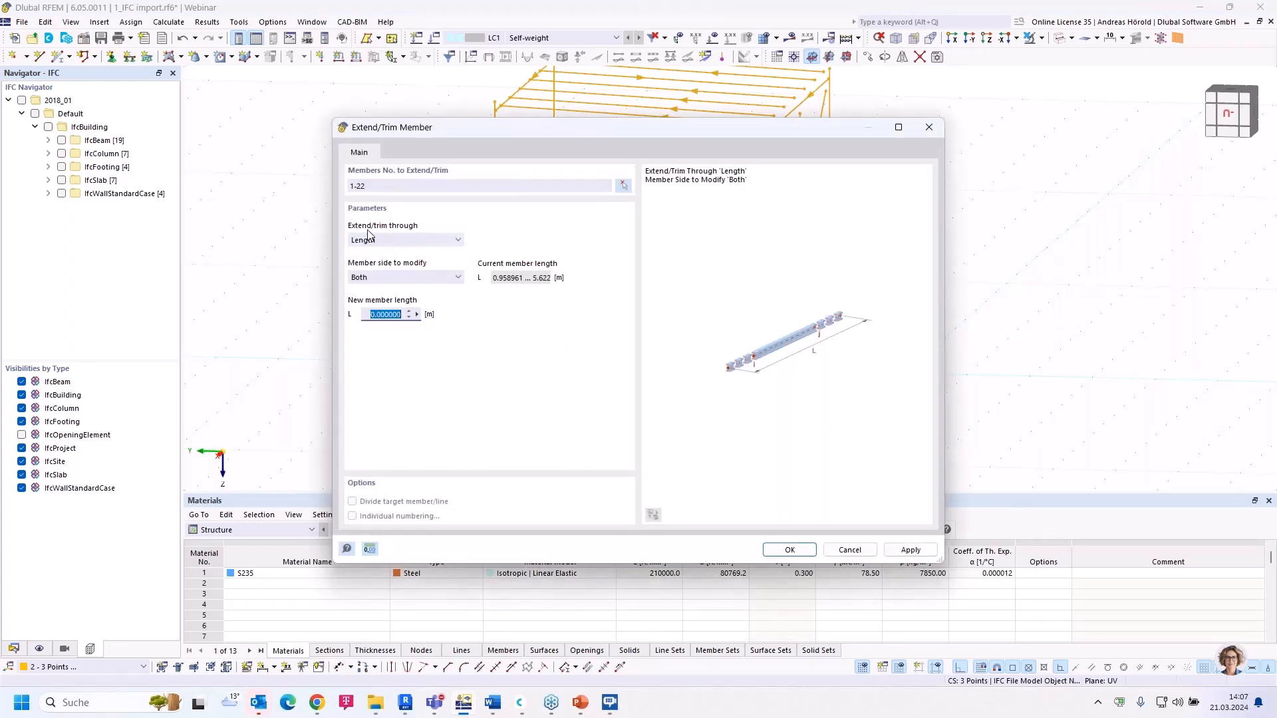
left_click(411, 241)
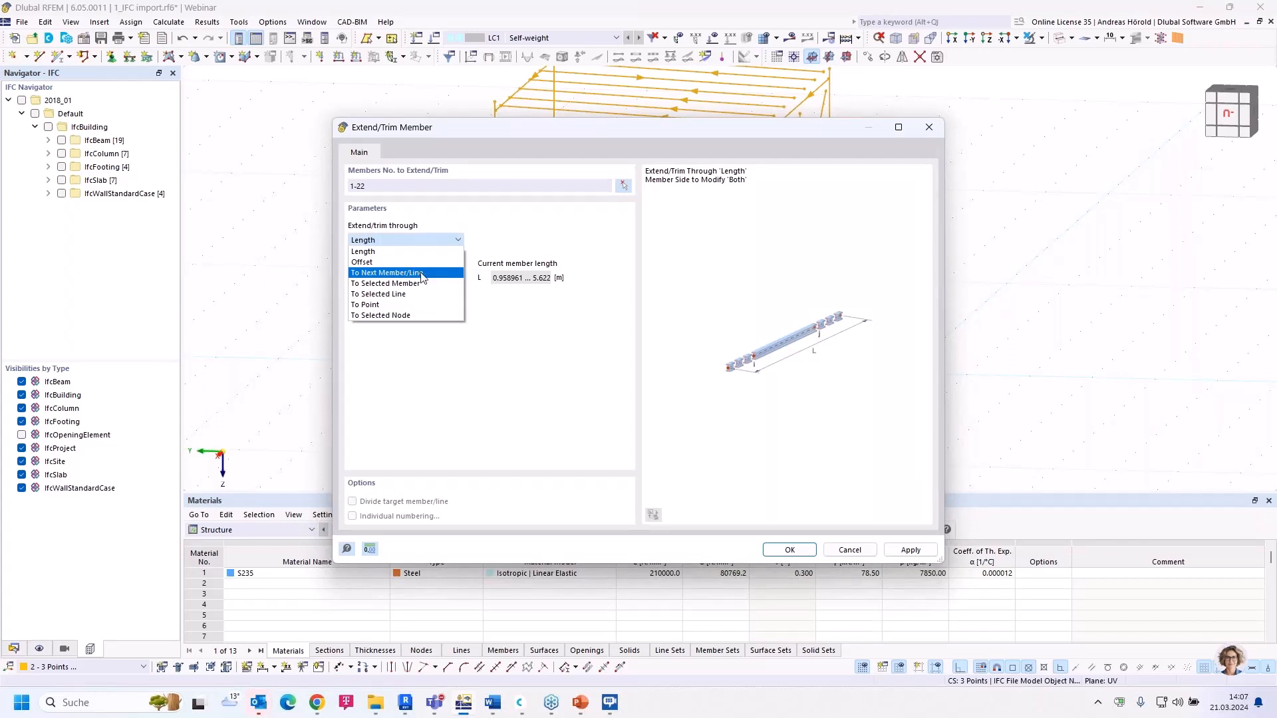
left_click(422, 274)
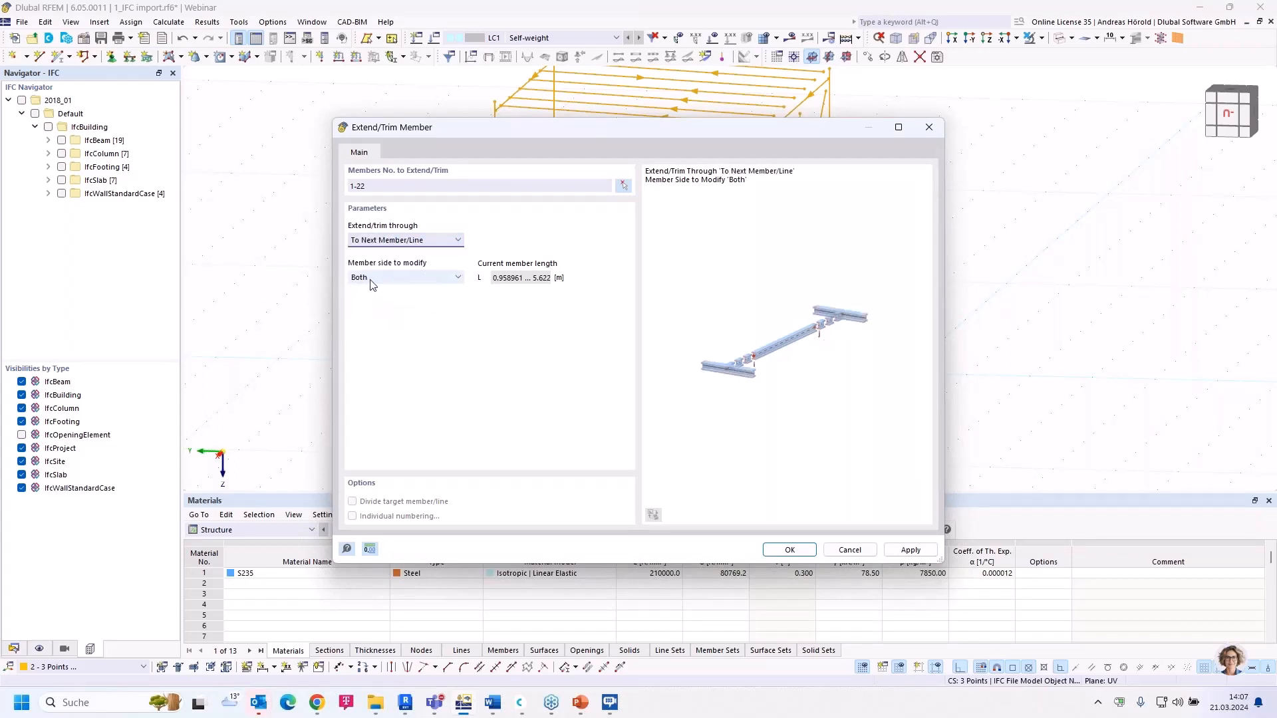
left_click(790, 550)
Step: Check the extended member ends at the columns, diagonal braces and roof purlins
scroll(790, 279, "up", 5)
scroll(749, 248, "up", 6)
scroll(712, 86, "down", 4)
scroll(711, 87, "down", 1)
middle_click_drag(557, 139, 618, 286)
scroll(359, 210, "up", 1)
scroll(359, 210, "up", 1)
scroll(373, 228, "down", 4)
scroll(615, 269, "up", 1)
scroll(615, 265, "up", 2)
scroll(572, 247, "down", 1)
middle_click_drag(558, 244, 561, 363)
scroll(501, 182, "up", 2)
scroll(501, 184, "up", 3)
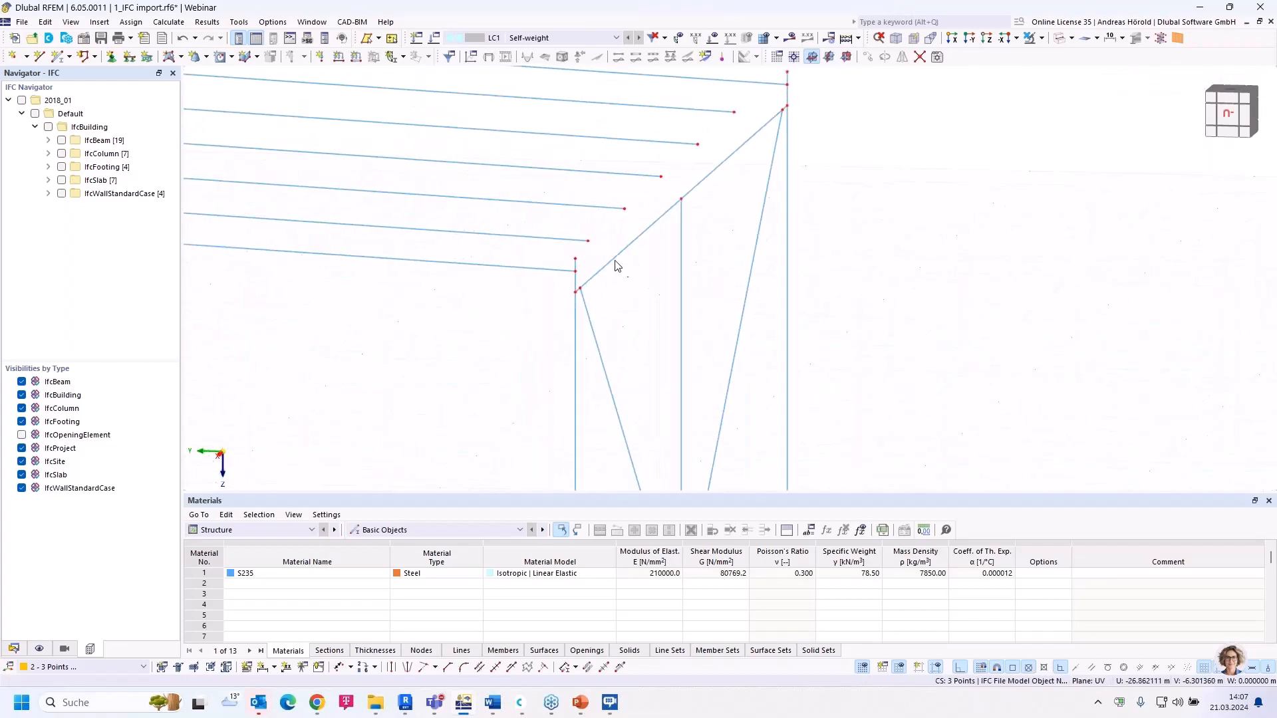
scroll(544, 243, "down", 4)
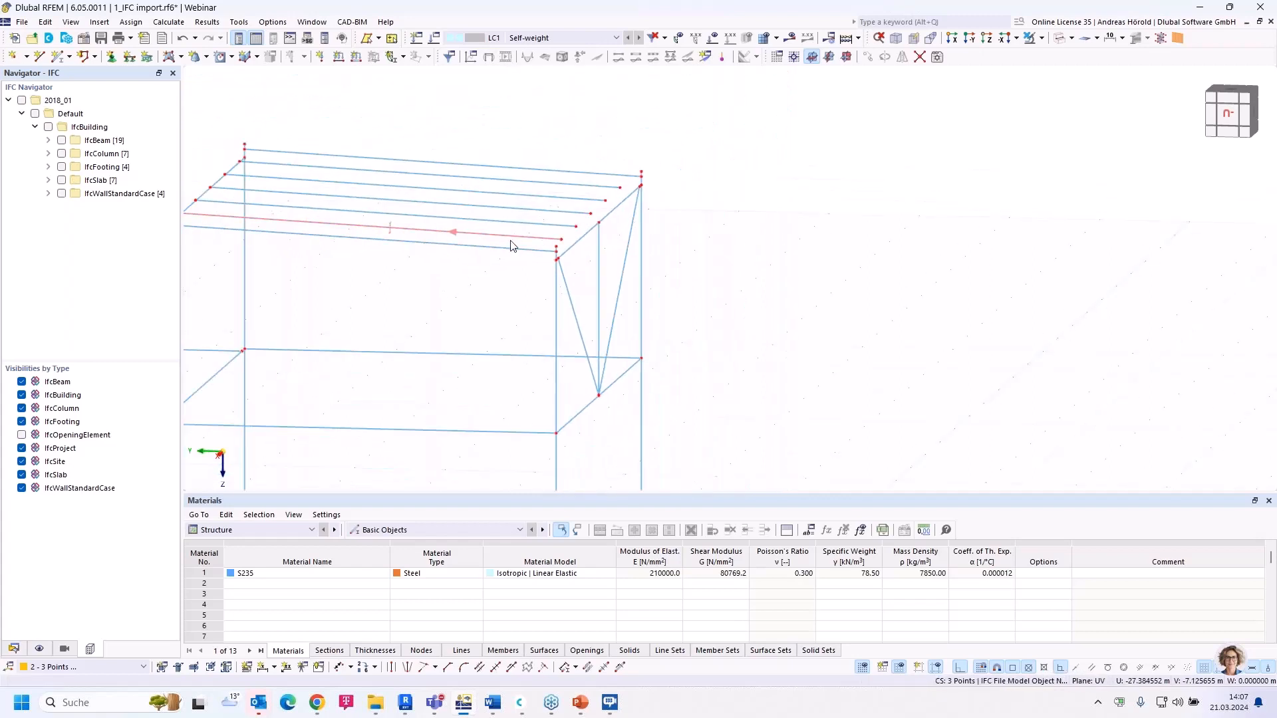
scroll(584, 252, "up", 4)
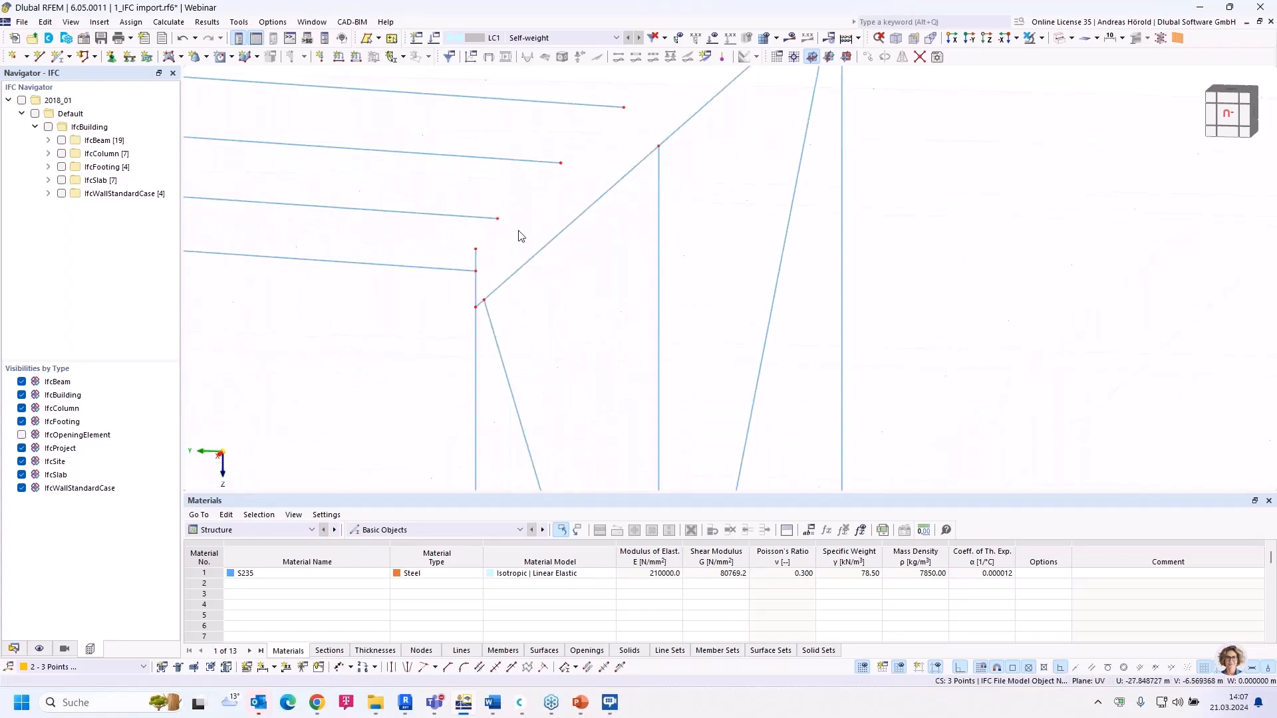
scroll(525, 240, "down", 2)
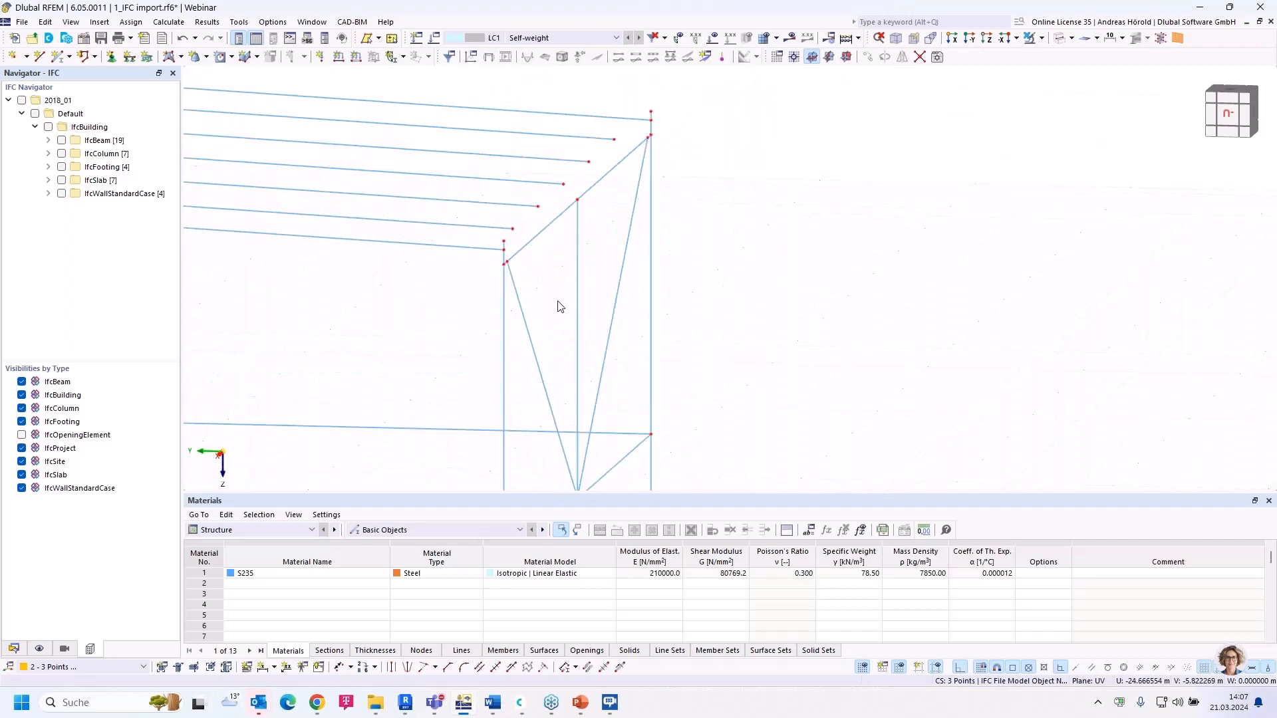
scroll(561, 307, "down", 2)
Step: Move the upper end node of one diagonal brace onto the node where the top beam meets the column
scroll(568, 461, "up", 10)
scroll(597, 409, "down", 1)
scroll(595, 393, "up", 5)
middle_click_drag(594, 387, 724, 360, "ctrl")
scroll(724, 361, "down", 6)
scroll(630, 395, "up", 8)
scroll(846, 436, "up", 7)
scroll(653, 237, "up", 1)
left_click_drag(618, 196, 689, 207)
middle_click_drag(651, 210, 822, 415)
scroll(795, 383, "down", 4)
scroll(465, 142, "up", 7)
scroll(445, 105, "up", 1)
middle_click_drag(426, 101, 473, 198)
scroll(473, 197, "down", 5)
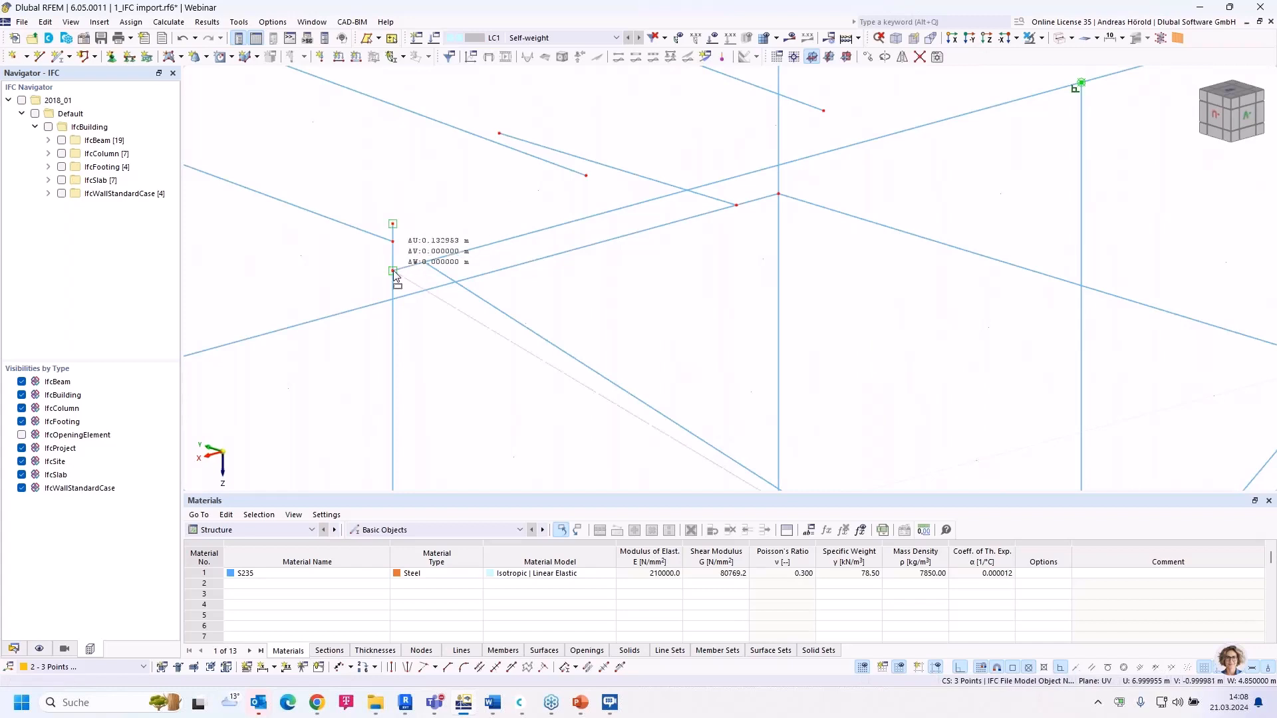
scroll(579, 288, "down", 3)
Step: Move the opposite diagonal brace's upper end node onto the top beam's node at the other column
scroll(884, 193, "up", 4)
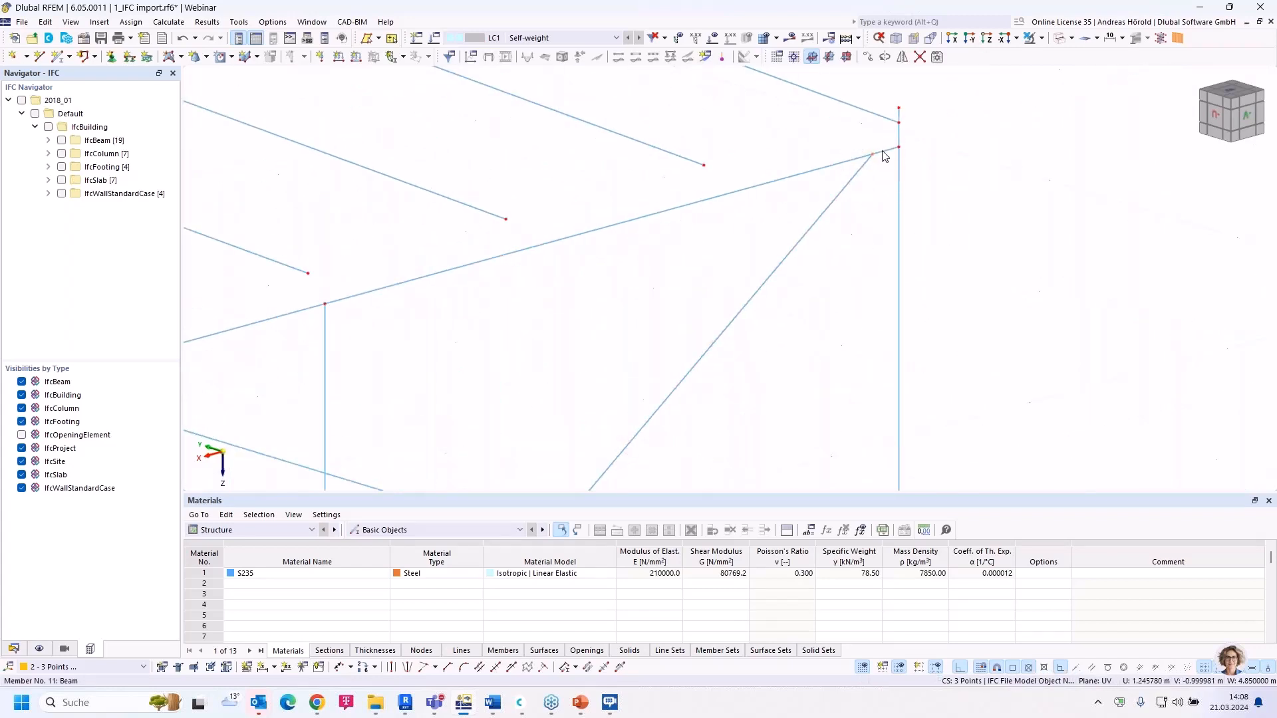
scroll(640, 310, "down", 3)
middle_click_drag(599, 383, 647, 339, "ctrl")
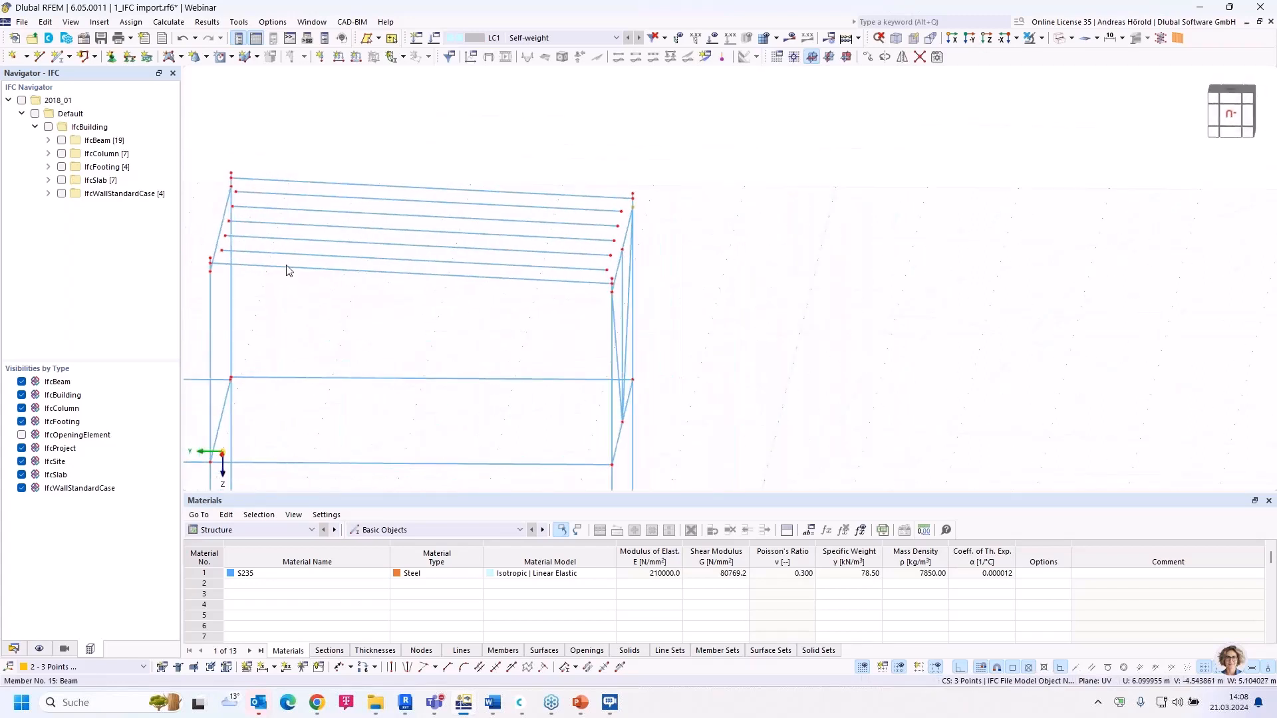
Step: Select the whole steel frame and connect its members at their intersections
scroll(749, 294, "down", 3)
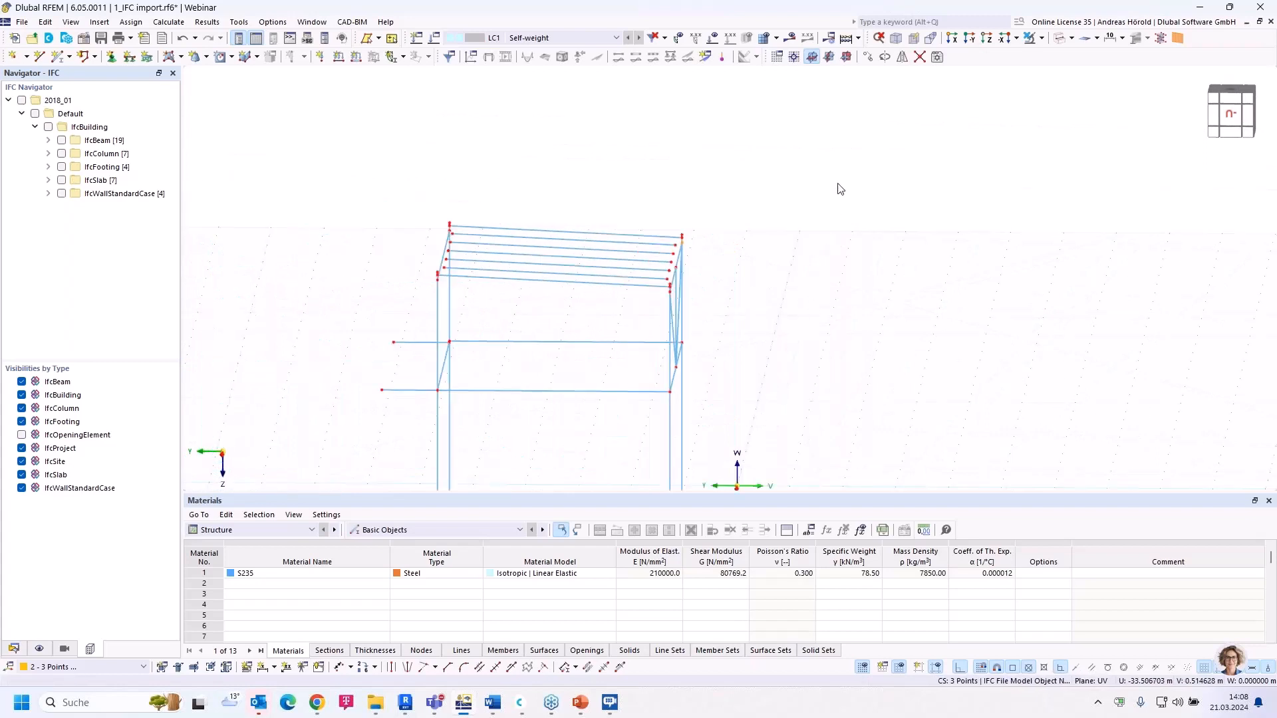
left_click(912, 58)
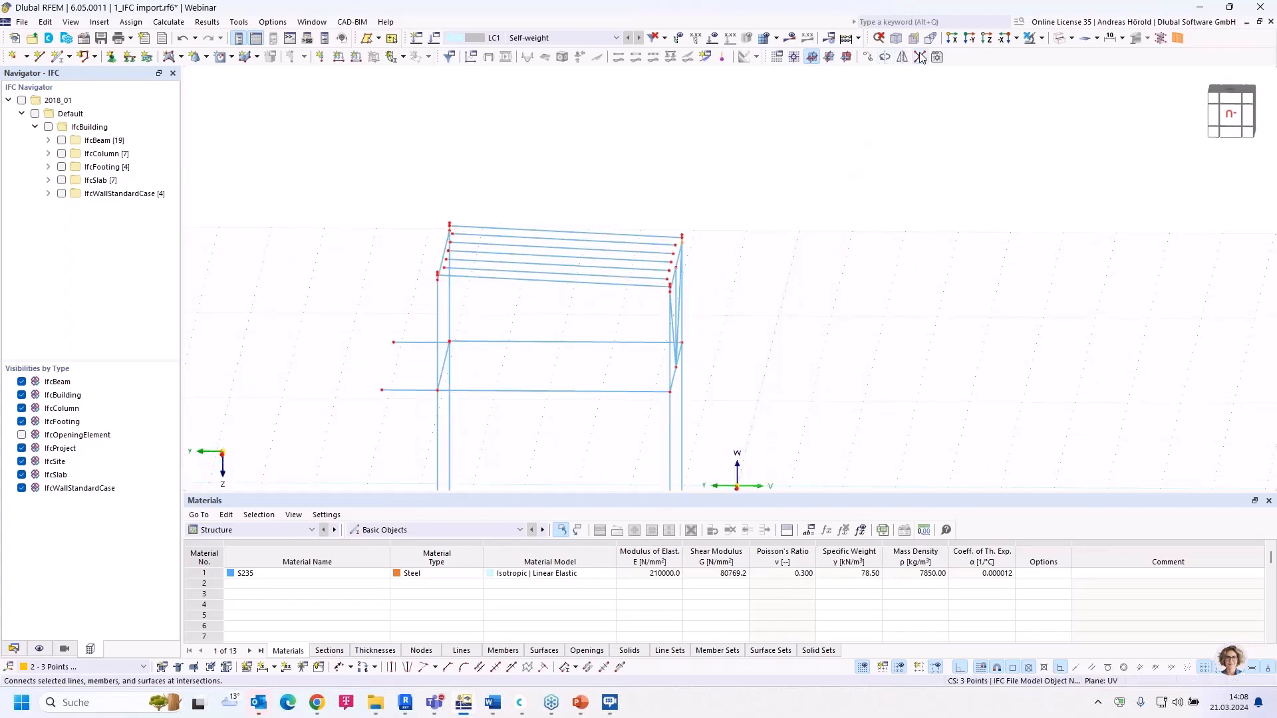
scroll(821, 220, "down", 2)
left_click_drag(825, 199, 484, 451)
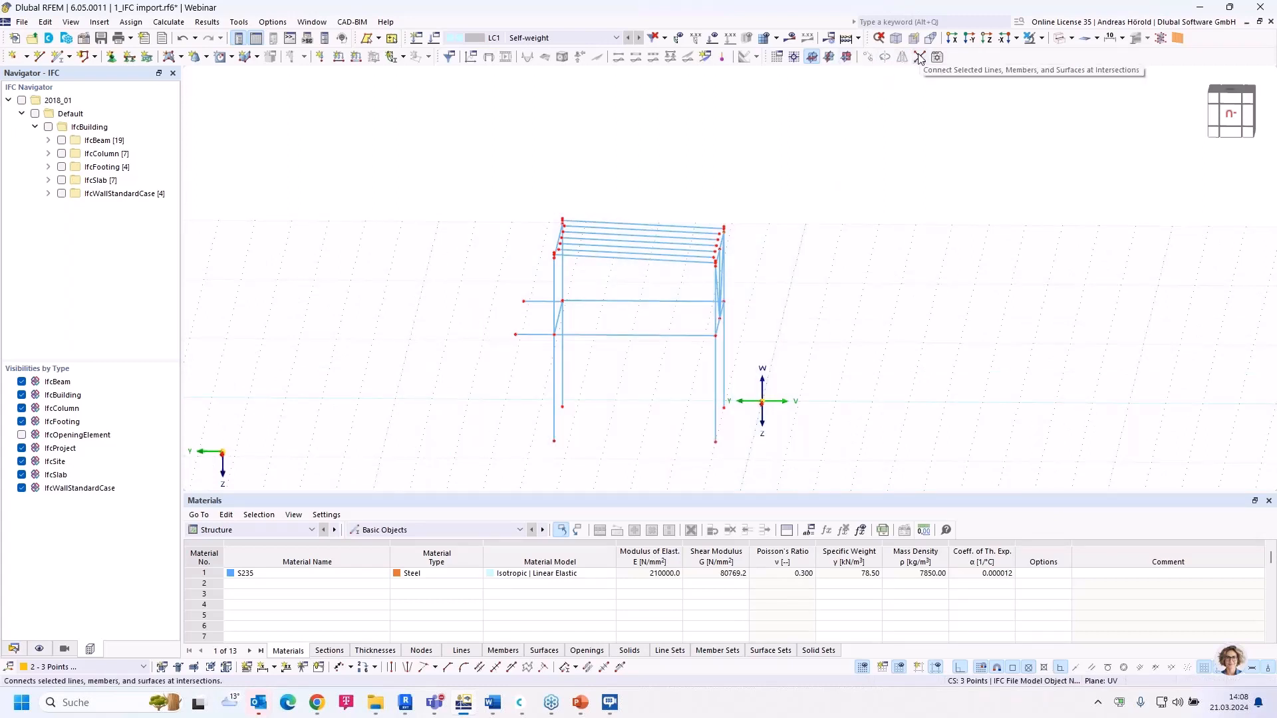
Step: Examine the column tops and the purlin ends of the connected frame
scroll(734, 249, "up", 5)
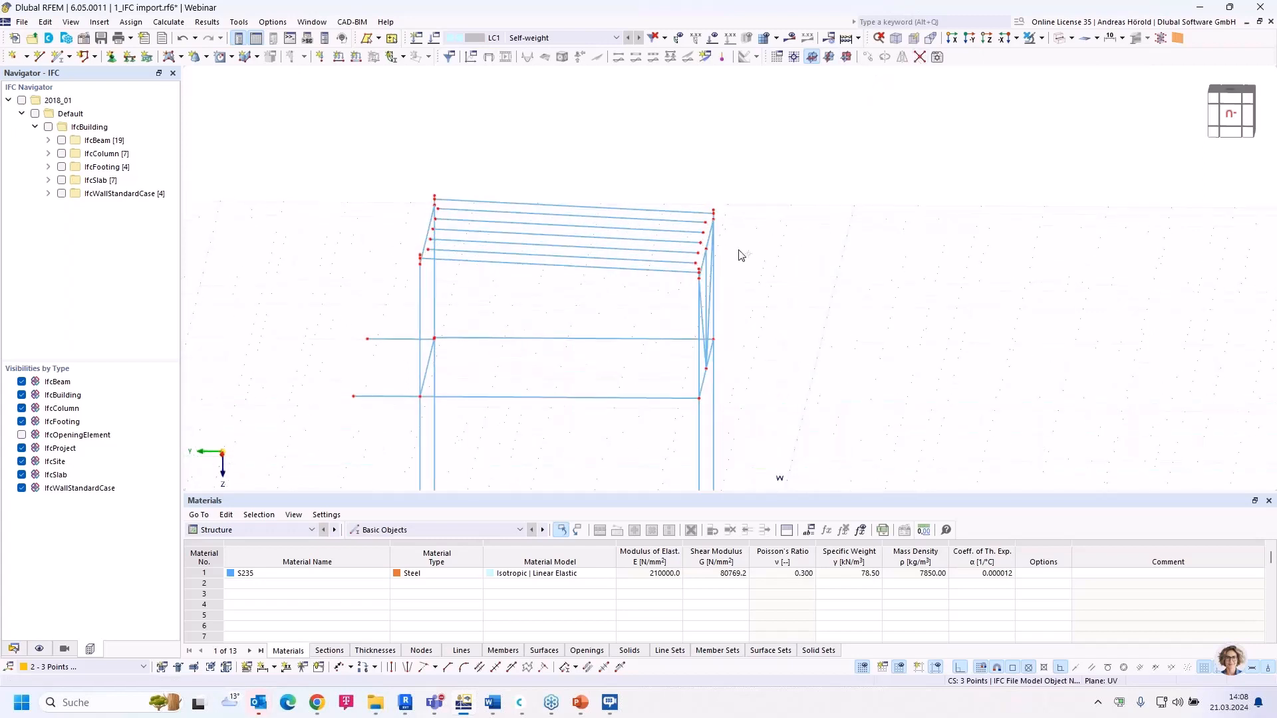
scroll(683, 160, "up", 3)
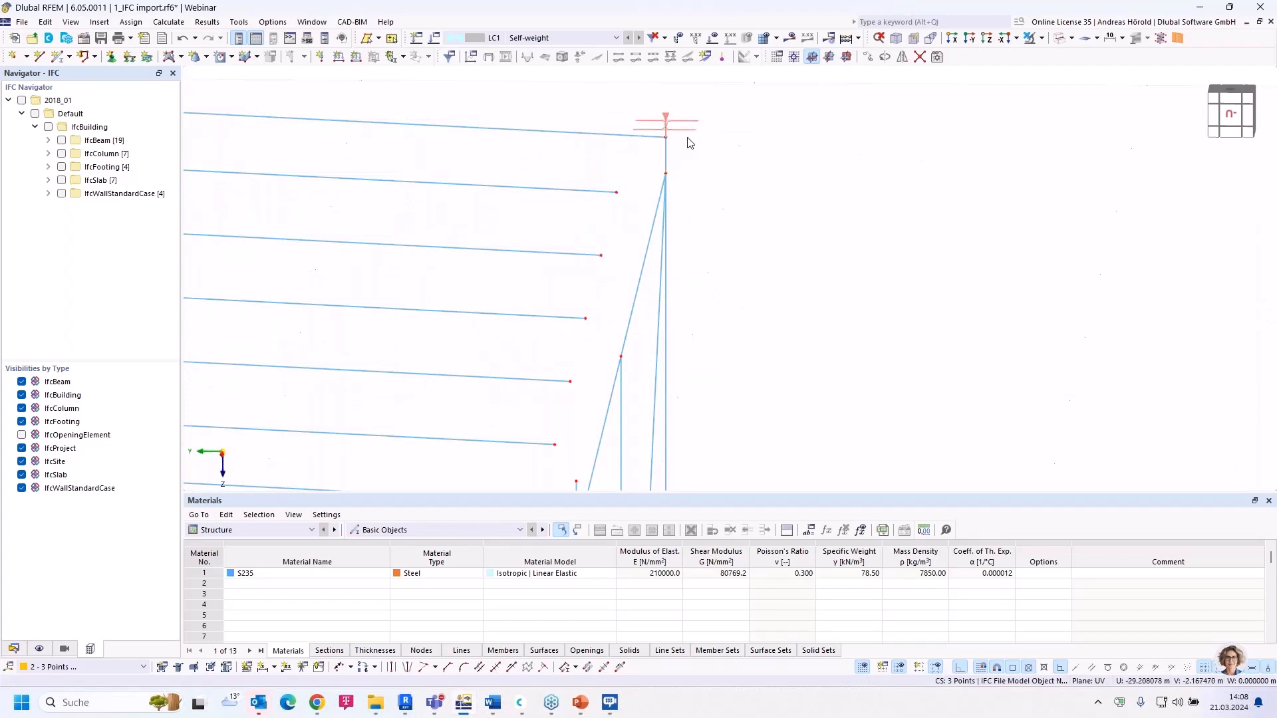
scroll(690, 143, "down", 3)
middle_click_drag(972, 339, 1075, 343)
scroll(1075, 343, "down", 2)
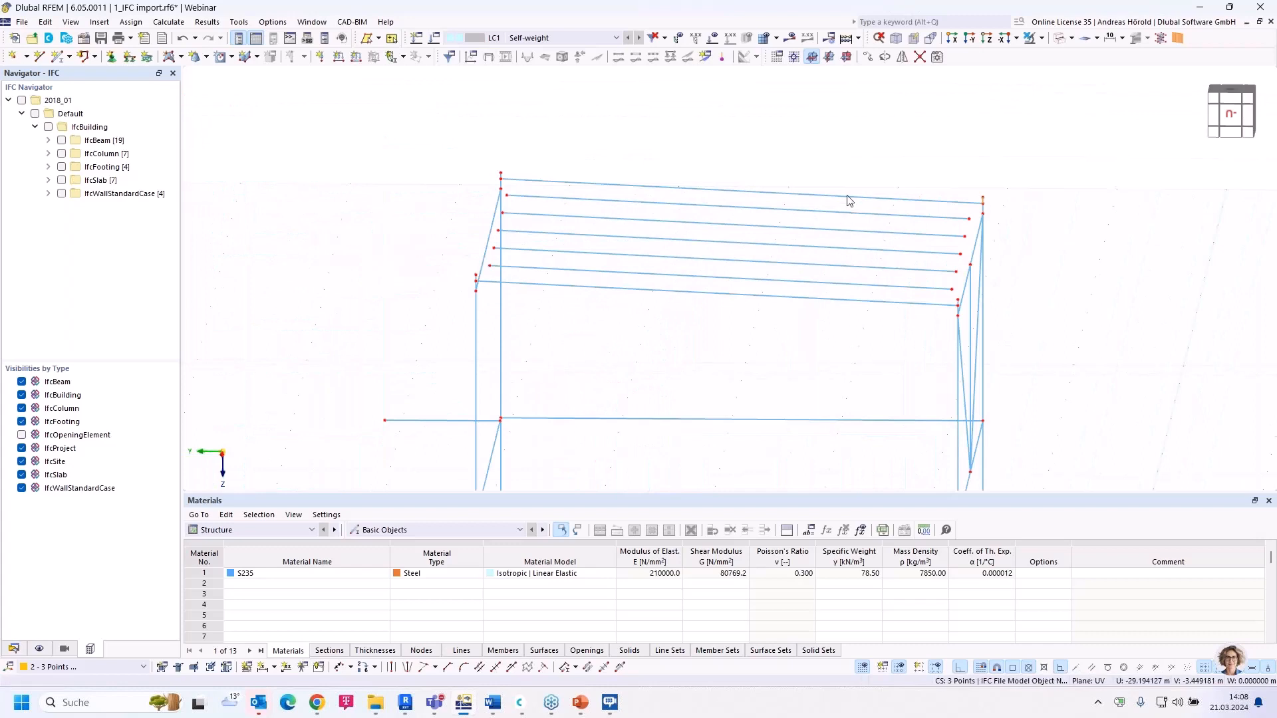
Step: Move all seven parallel roof members down by the vector from an outer member's end node to the column node of the braced frame's top beam
left_click_drag(850, 158, 755, 340)
scroll(1045, 307, "up", 4)
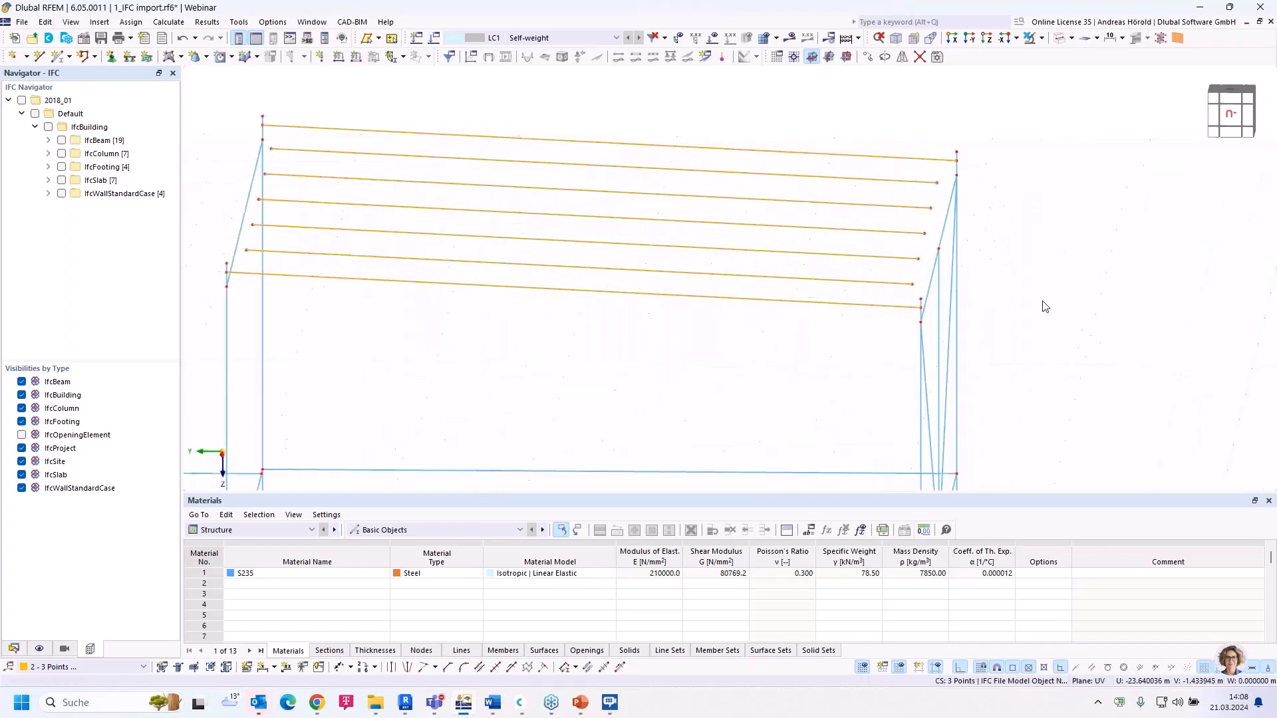
scroll(1045, 307, "up", 4)
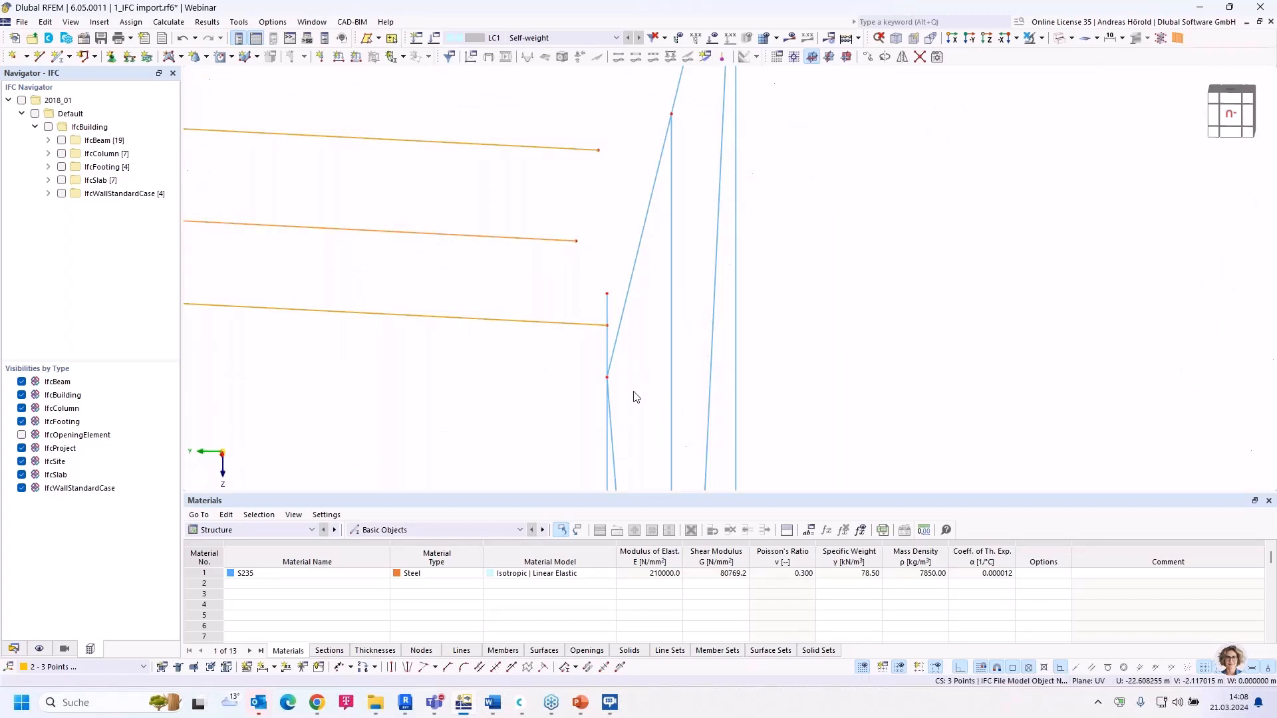
left_click(868, 58)
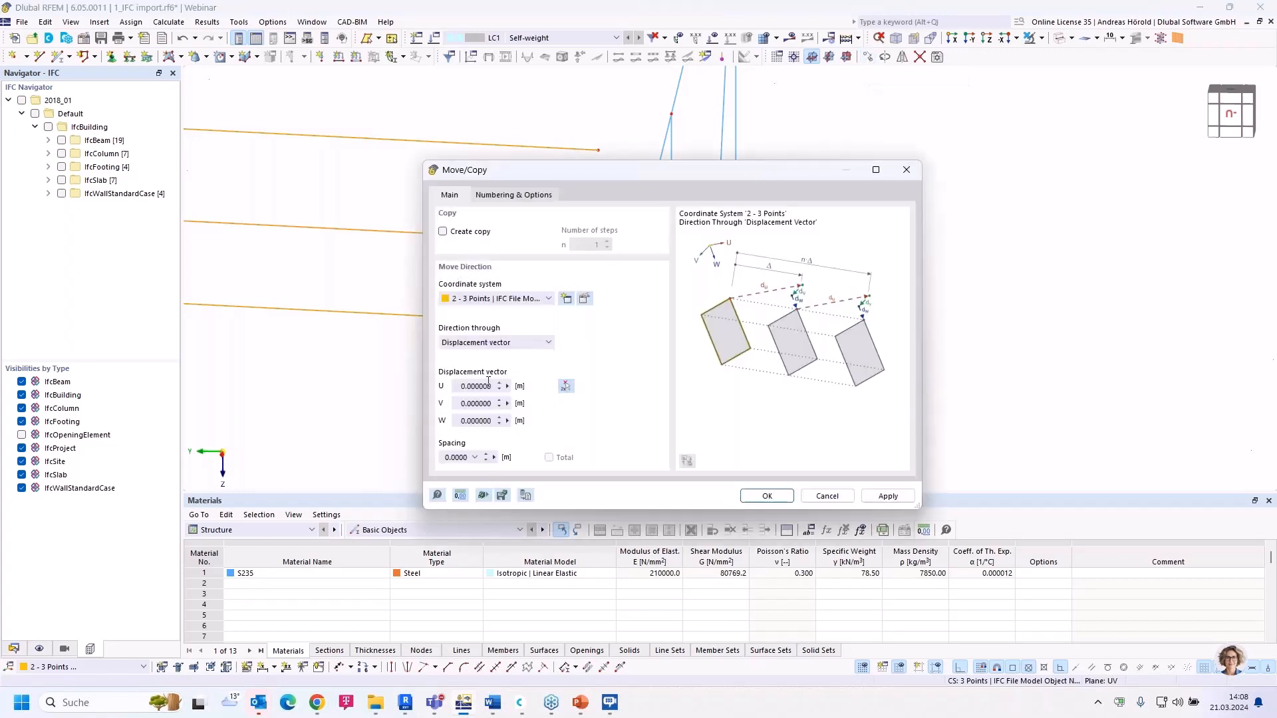
left_click(565, 387)
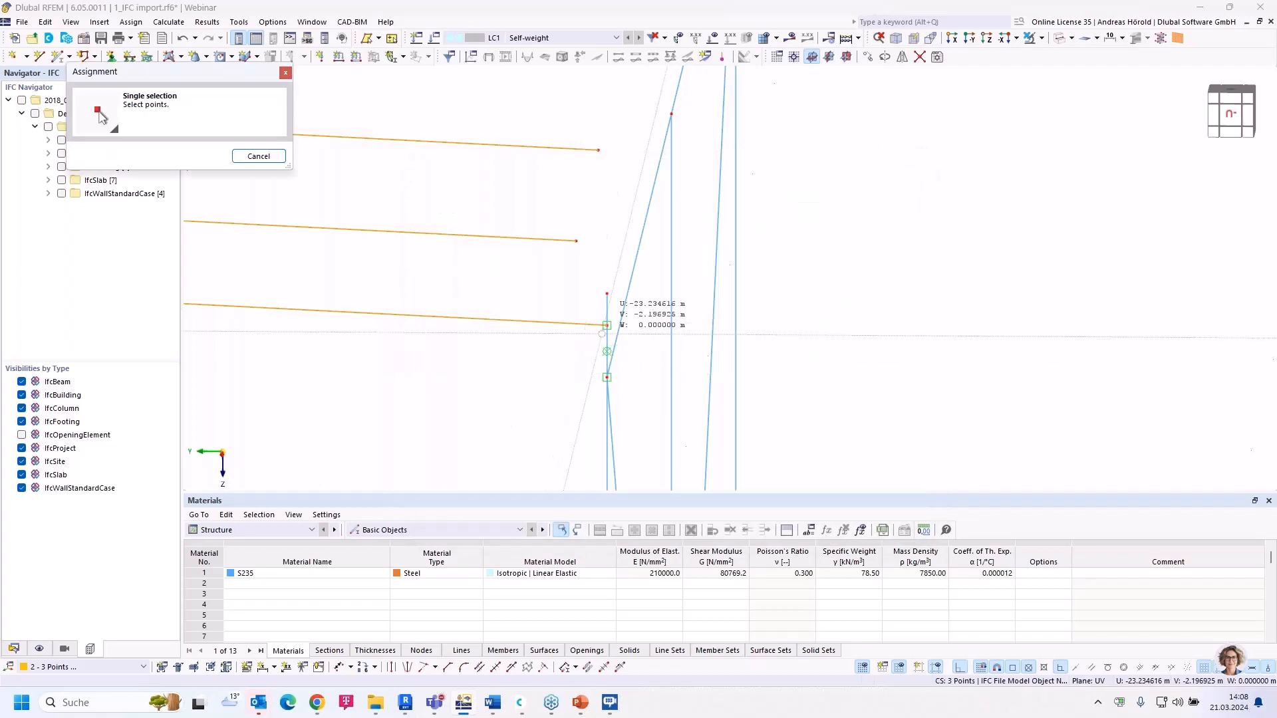
scroll(607, 331, "up", 3)
scroll(606, 331, "up", 2)
left_click(608, 302)
scroll(612, 317, "down", 2)
scroll(612, 318, "down", 1)
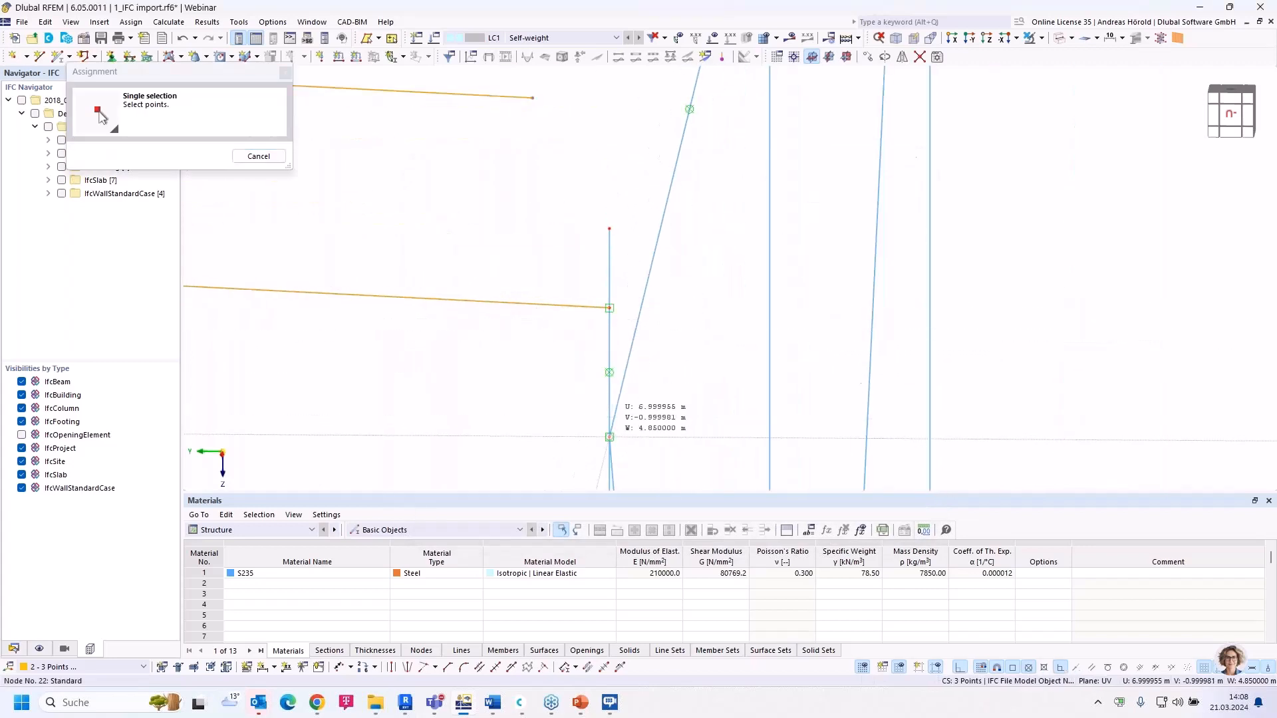
left_click(611, 437)
left_click(729, 504)
Step: In the reverse Y-direction view, delete the short column pieces projecting above the roof members at both sides of the frame
scroll(649, 453, "down", 4)
middle_click_drag(656, 404, 918, 345)
scroll(917, 345, "down", 1)
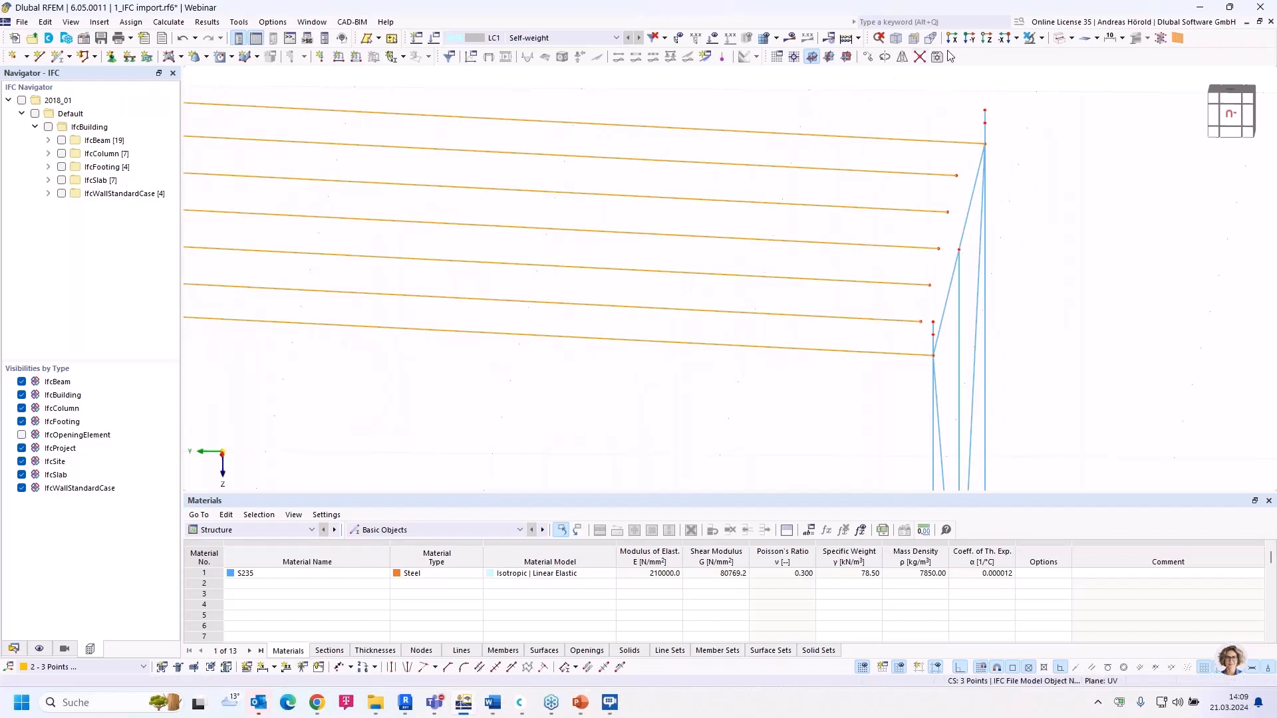
left_click(971, 40)
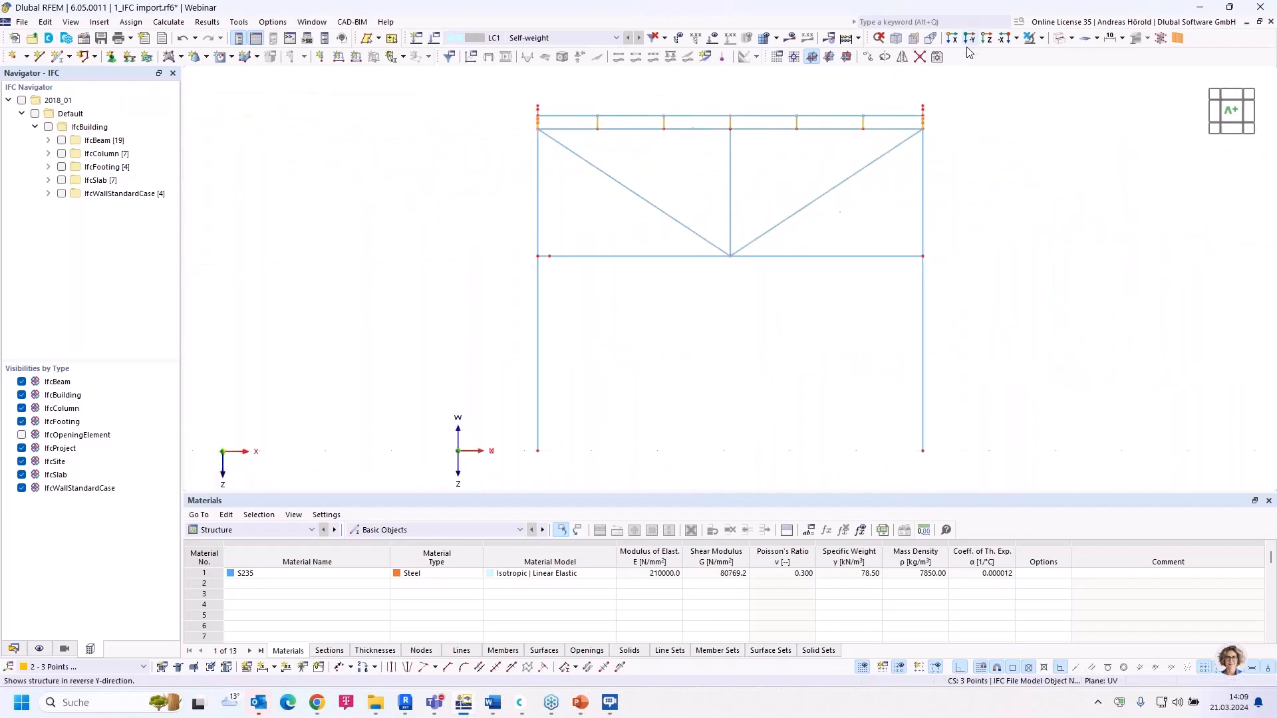
scroll(971, 154, "up", 3)
middle_click_drag(972, 154, 1004, 331)
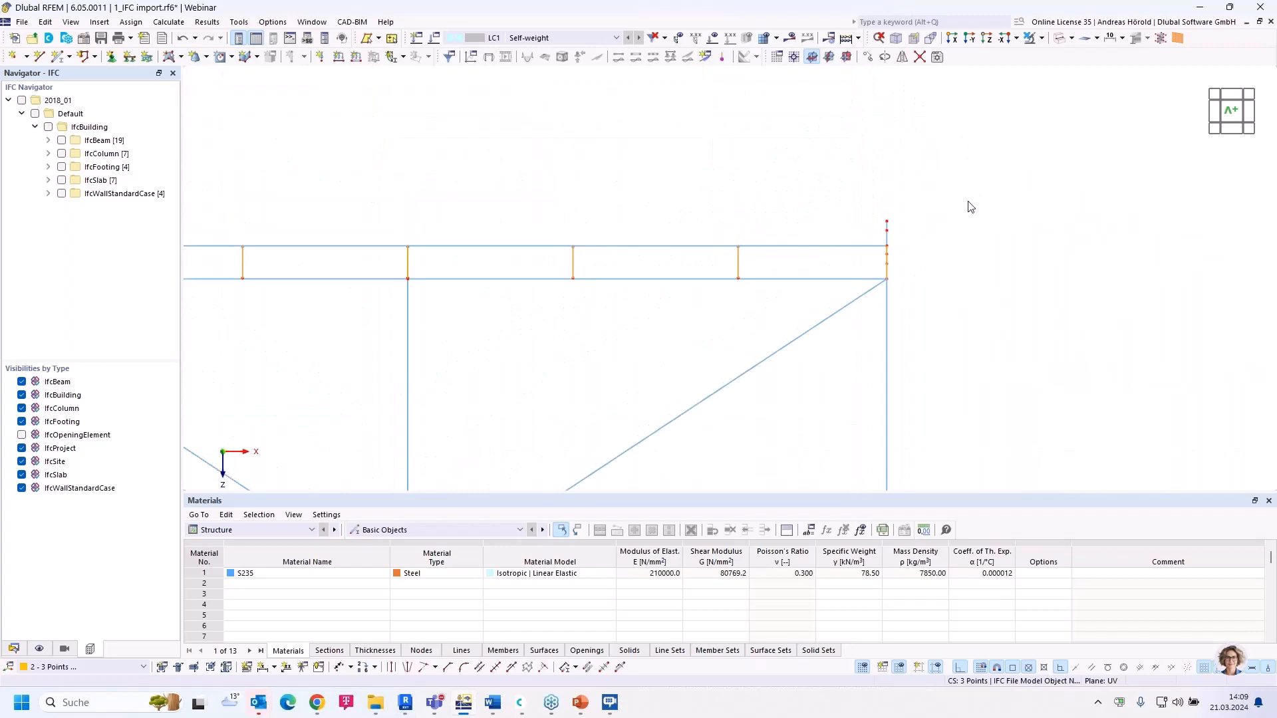
left_click_drag(918, 191, 872, 235)
scroll(399, 218, "down", 3)
middle_click_drag(397, 216, 738, 265)
scroll(647, 276, "up", 3)
scroll(597, 277, "up", 2)
left_click_drag(594, 274, 530, 352)
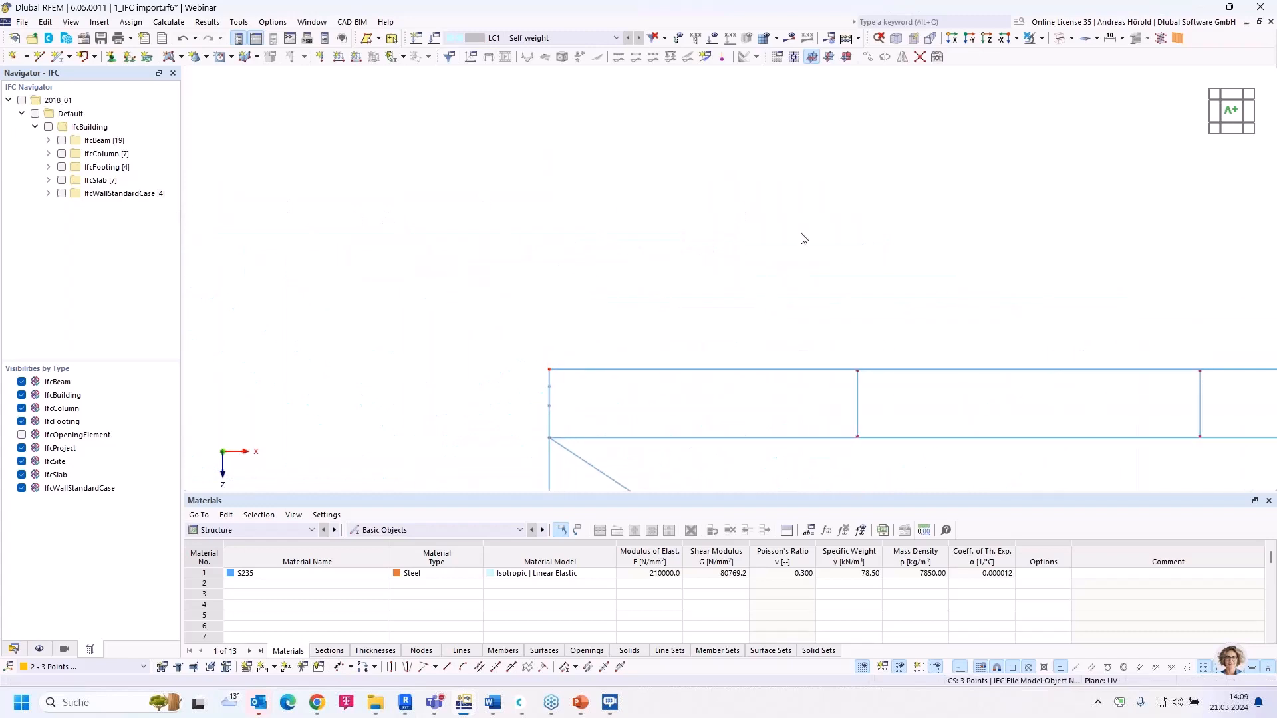
Step: Delete the remaining column stubs above the roof at the two columns of the braced side
middle_click_drag(802, 217, 806, 384, "ctrl")
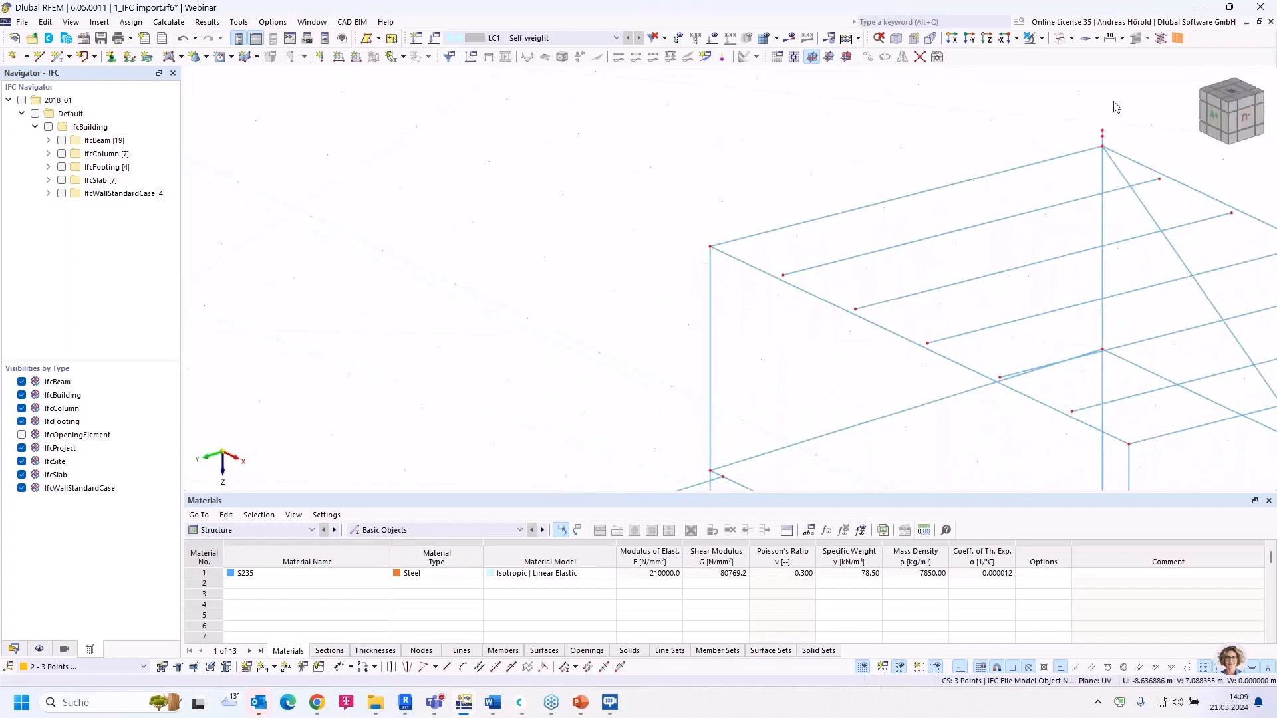
left_click_drag(1102, 136, 1089, 145)
scroll(1122, 193, "down", 5)
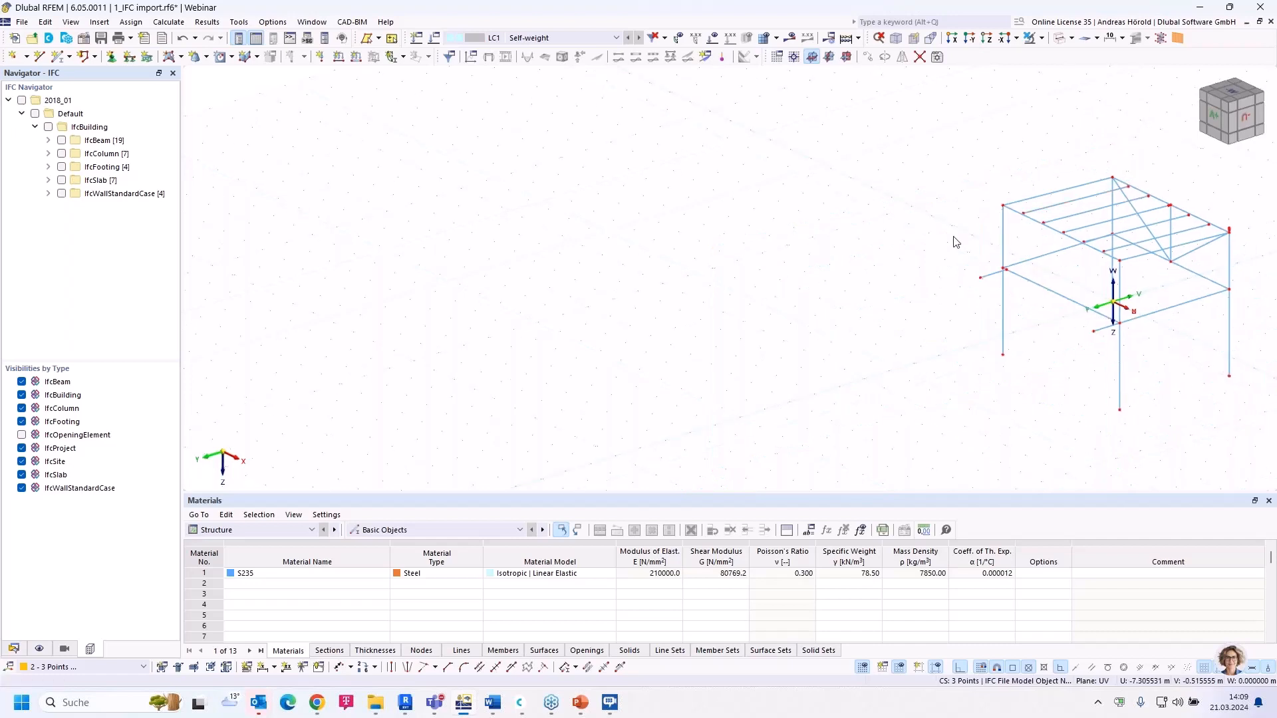
scroll(1236, 230, "up", 5)
left_click_drag(1037, 138, 971, 212)
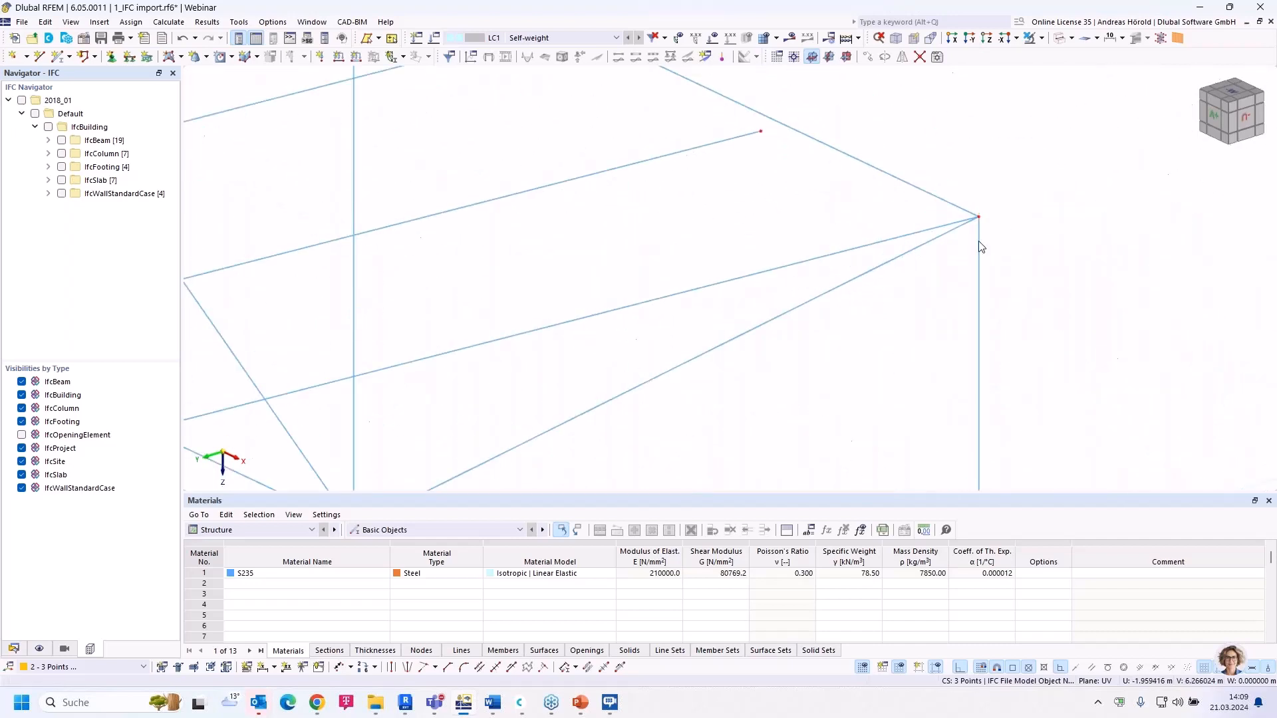
Step: Extend the five inner roof purlins on both sides to the next member/line
scroll(981, 247, "down", 2)
middle_click_drag(982, 247, 891, 227, "ctrl")
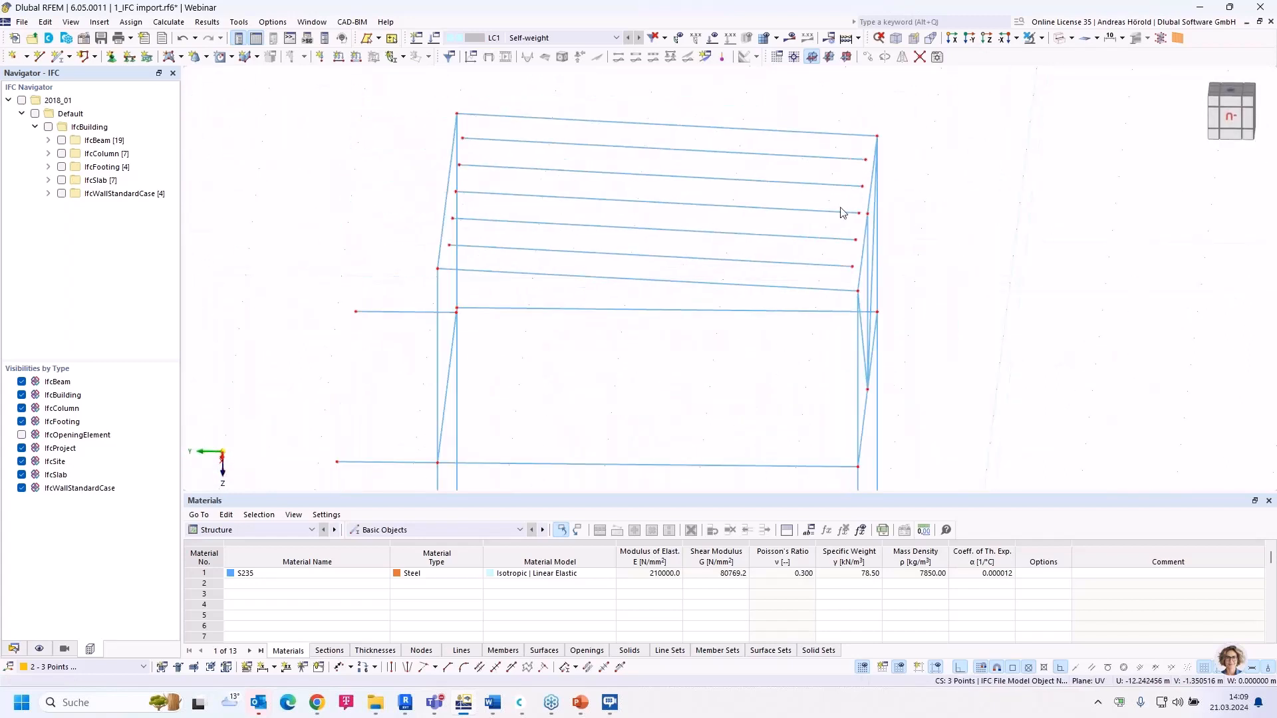
left_click_drag(766, 147, 666, 269)
right_click(673, 259)
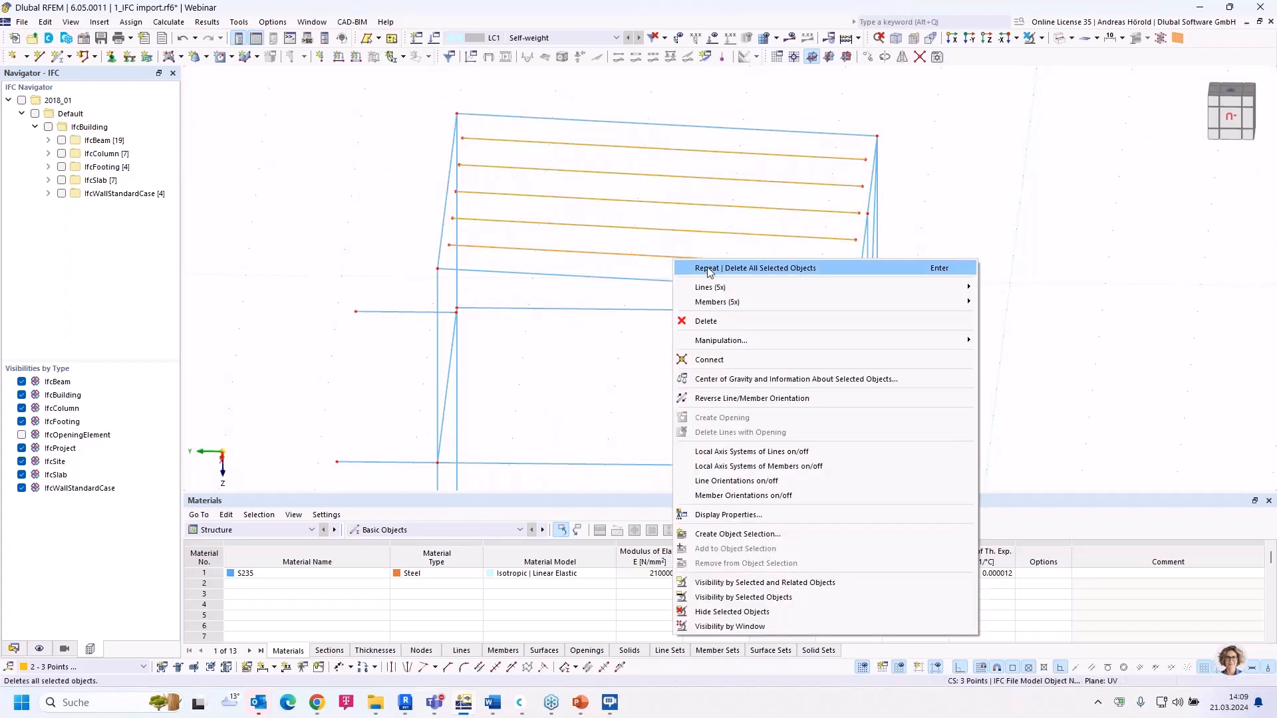
mouse_move(798, 292)
mouse_move(810, 313)
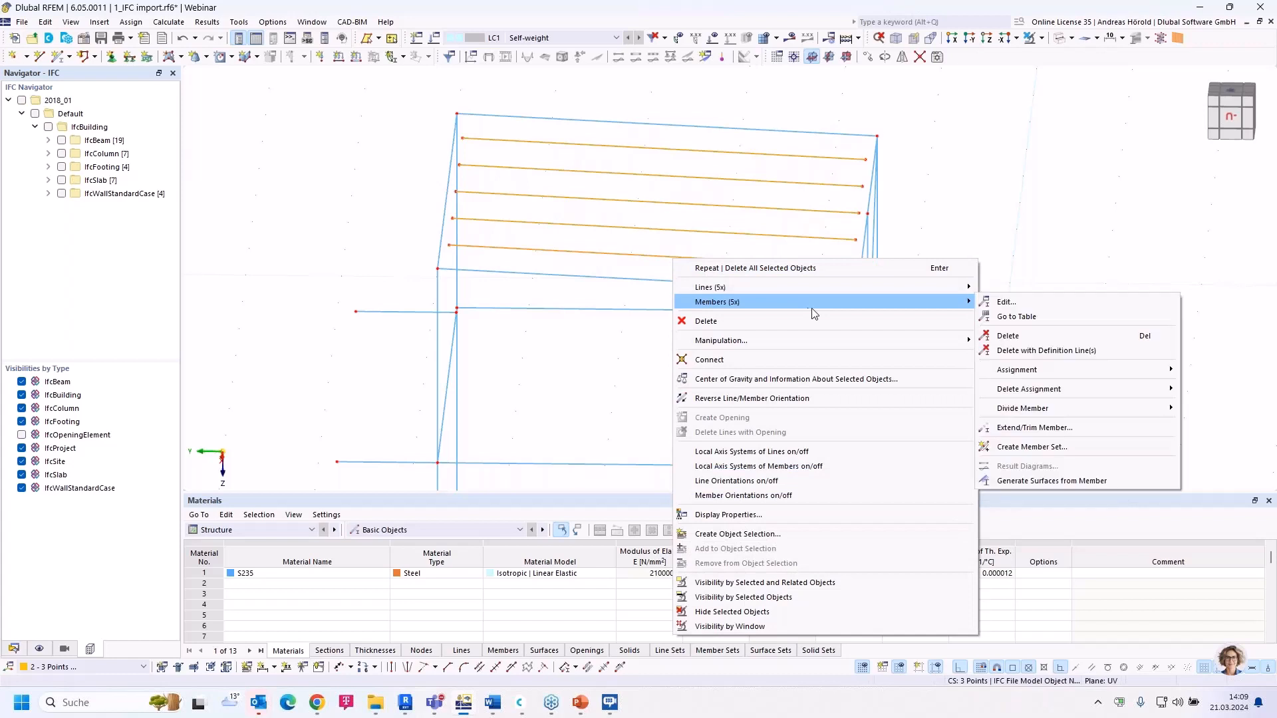
left_click(1067, 429)
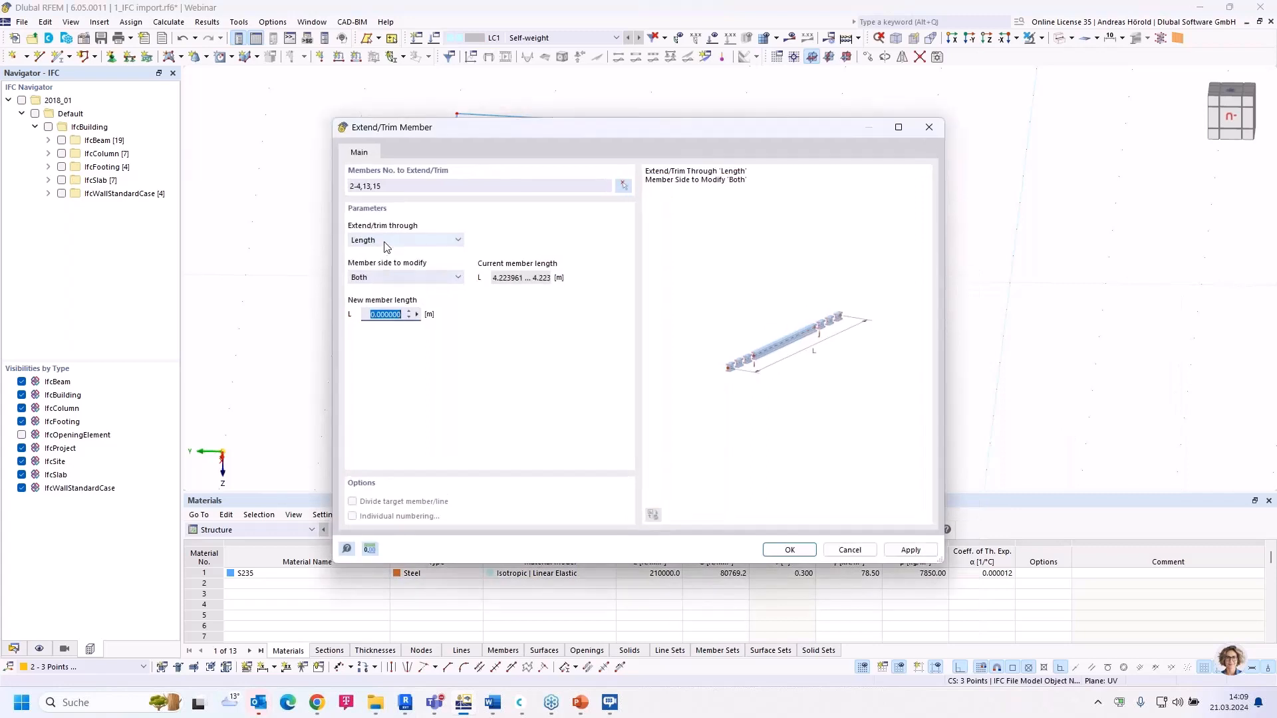
left_click(385, 241)
left_click(399, 273)
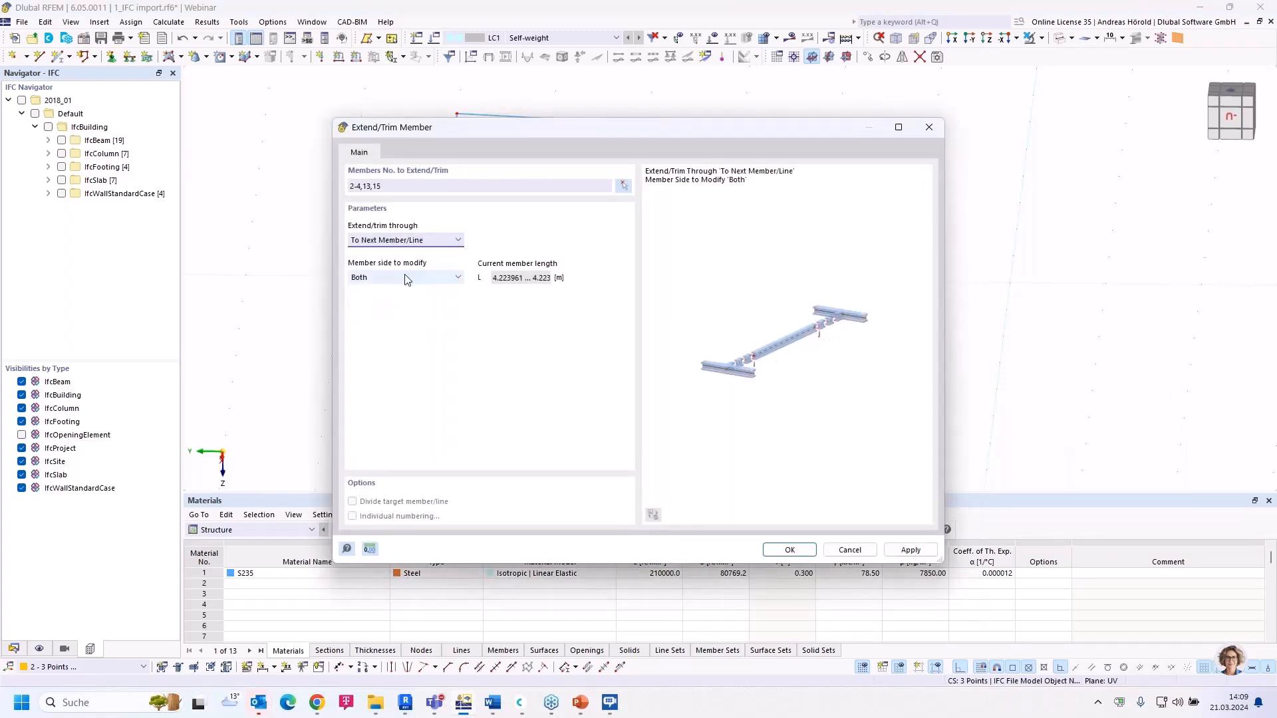
left_click(789, 549)
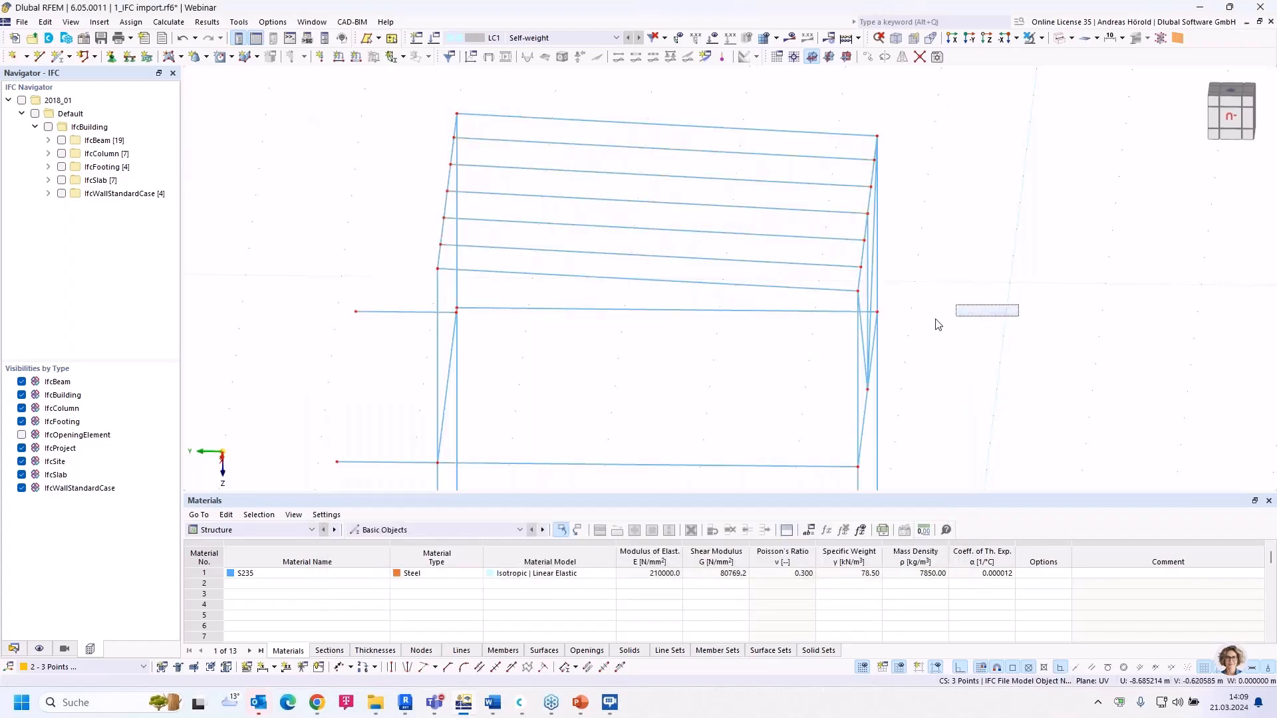
Step: Change the member type of the two diagonal braces and the vertical post between them to Truss
key("F7")
middle_click_drag(991, 308, 628, 342, "ctrl")
key("F5")
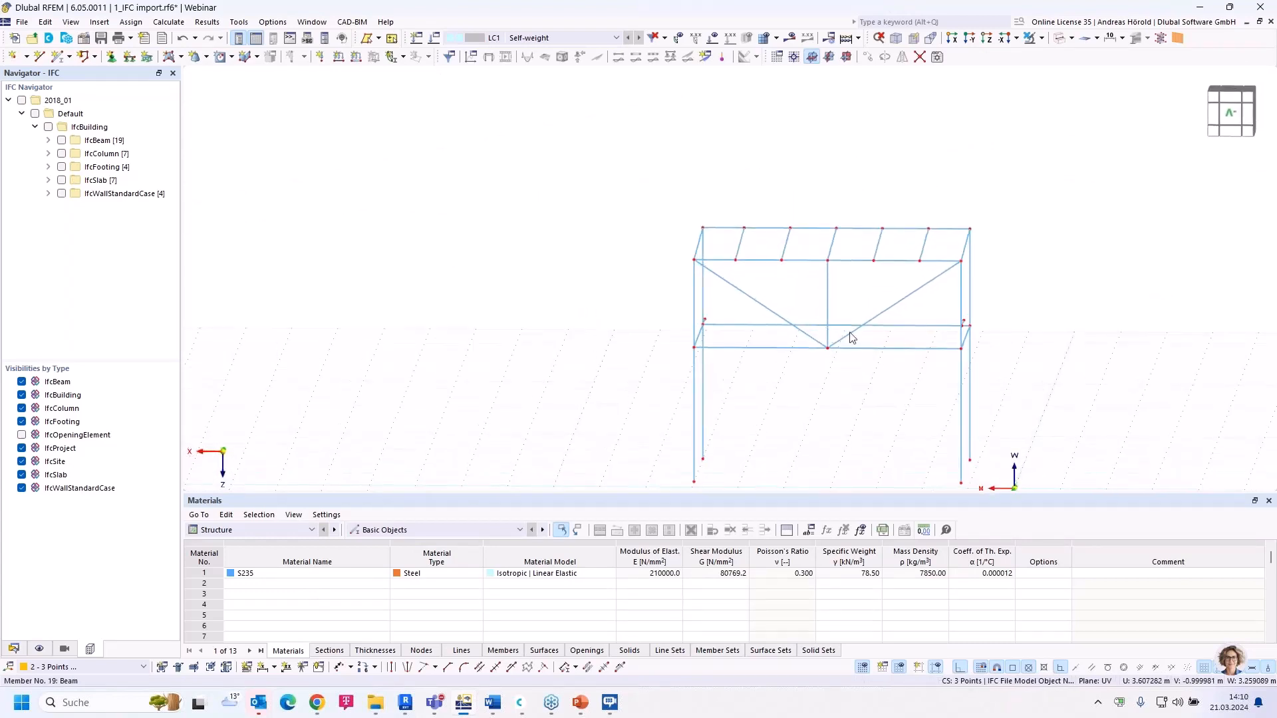
scroll(845, 330, "up", 5)
left_click_drag(936, 276, 545, 273)
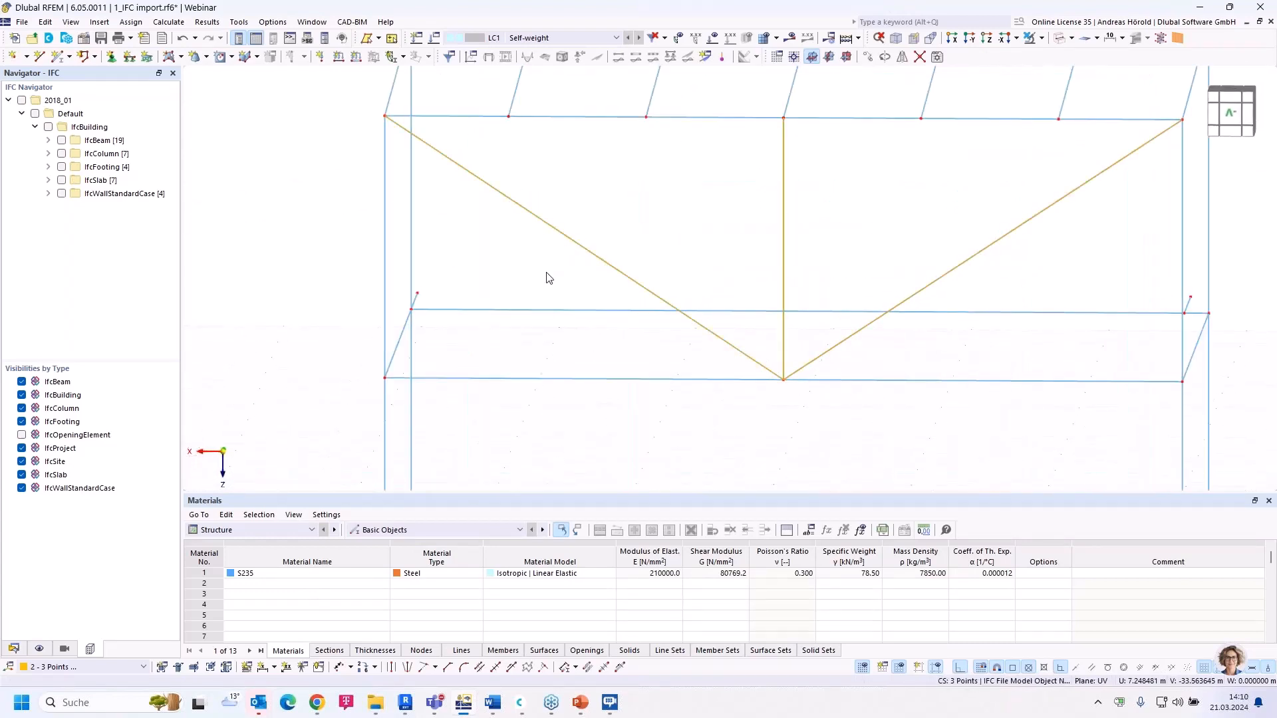
right_click(605, 266)
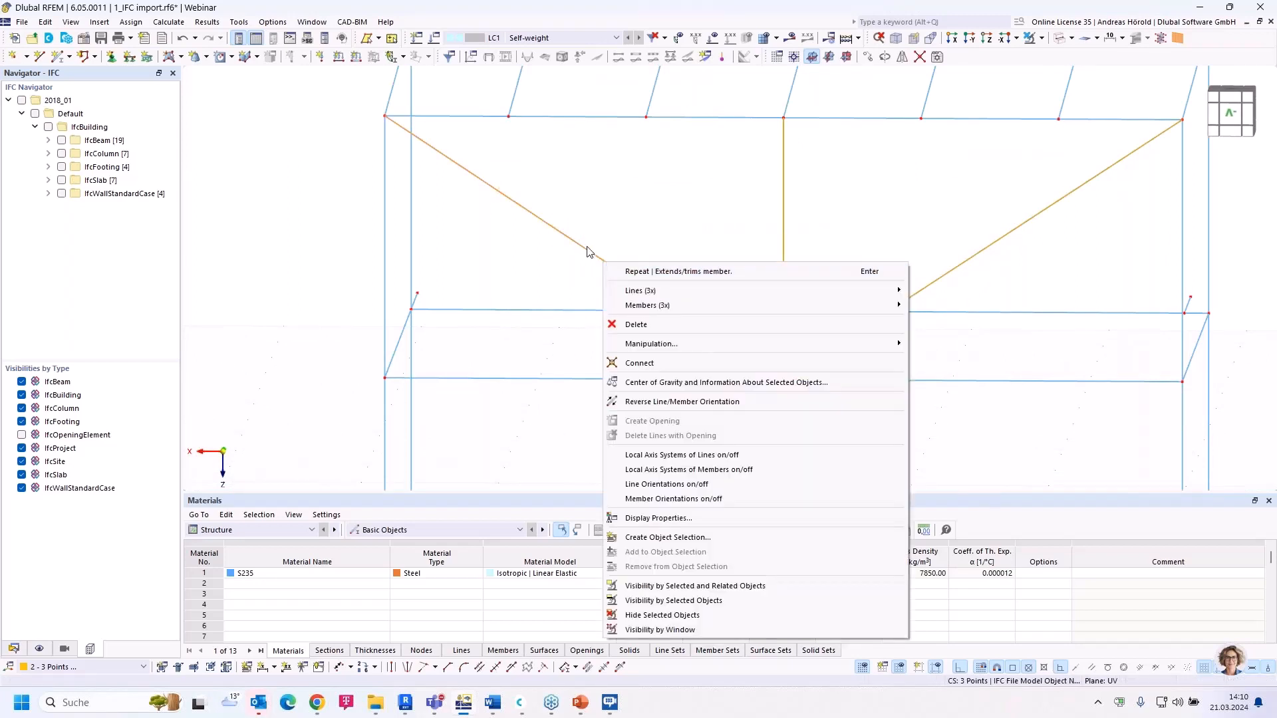
key("Escape")
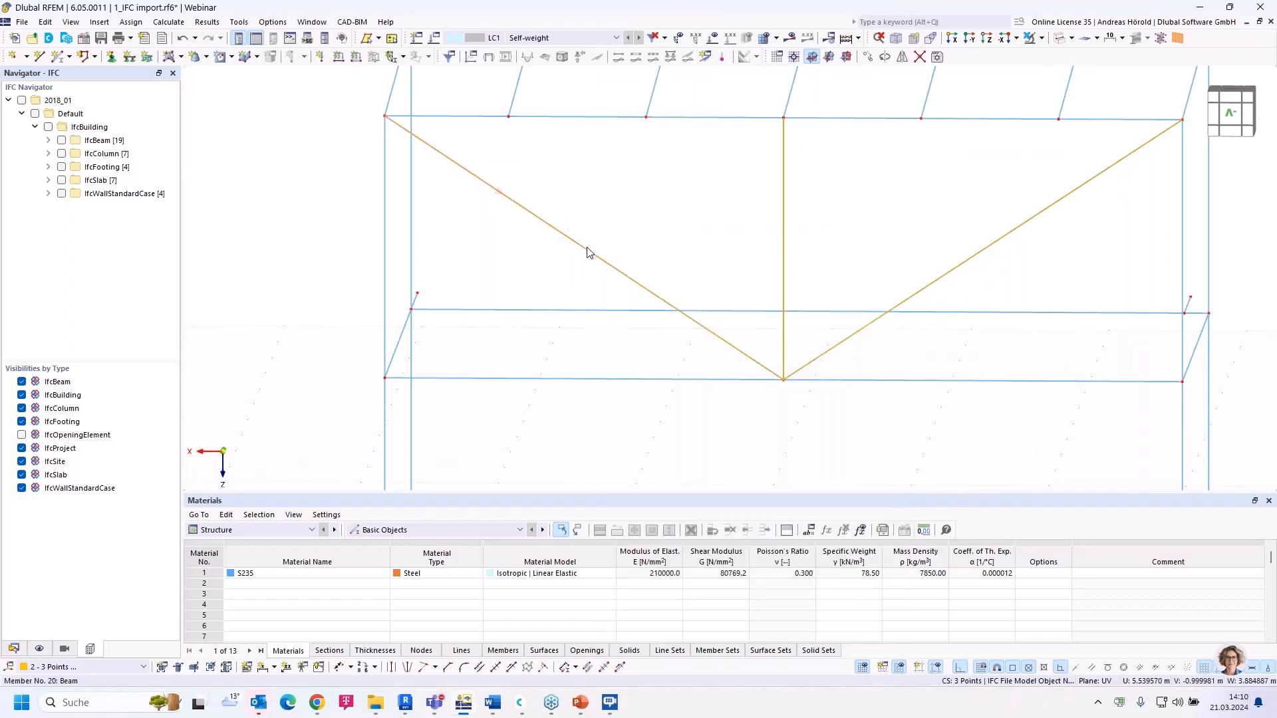
double_click(588, 249)
left_click(296, 168)
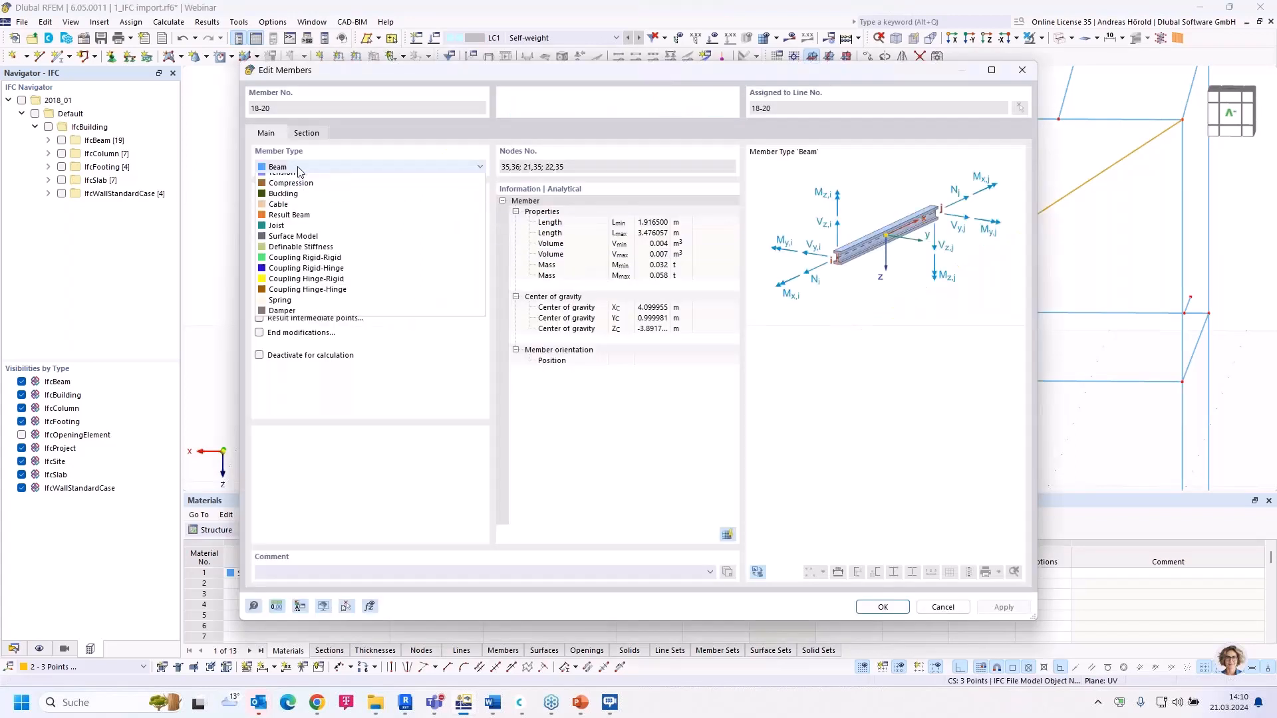
left_click(314, 211)
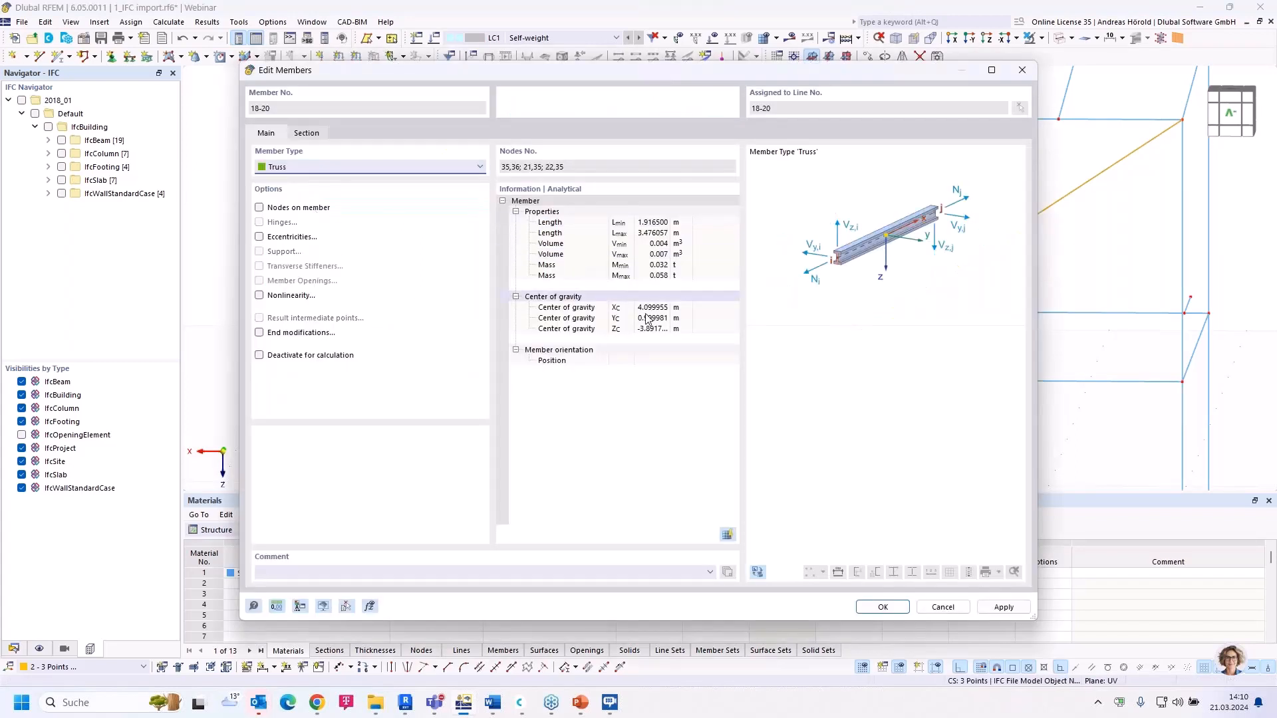
left_click(882, 607)
Step: Enable hinges for the five inner purlins and create a member start hinge in local xyz releasing the φy and φz rotations
middle_click_drag(694, 408, 787, 382, "ctrl")
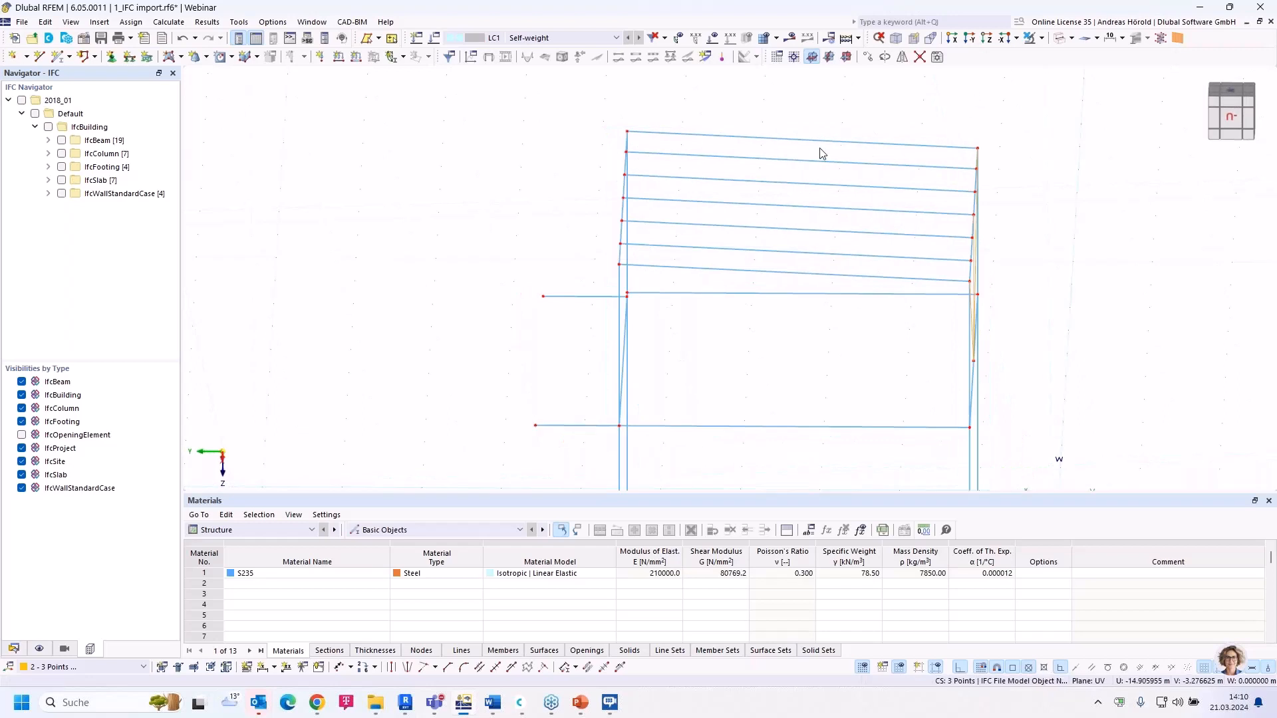
left_click_drag(818, 155, 725, 258)
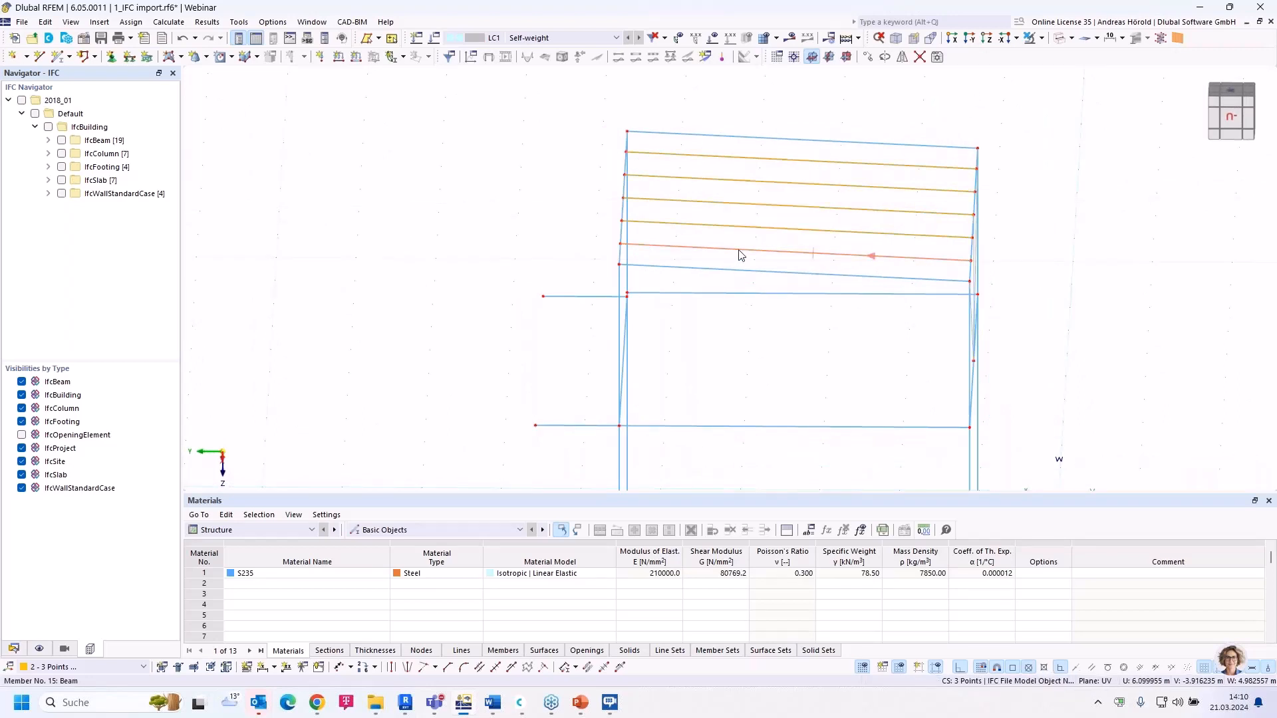
double_click(740, 254)
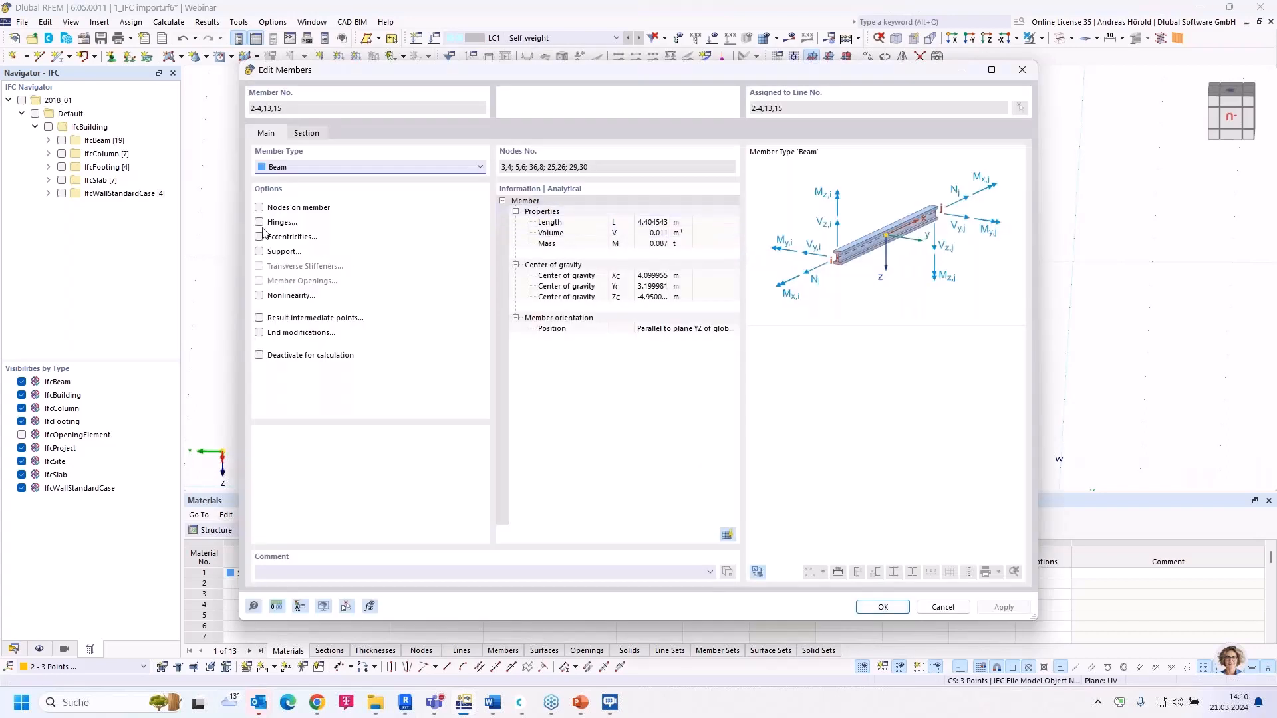
left_click(259, 222)
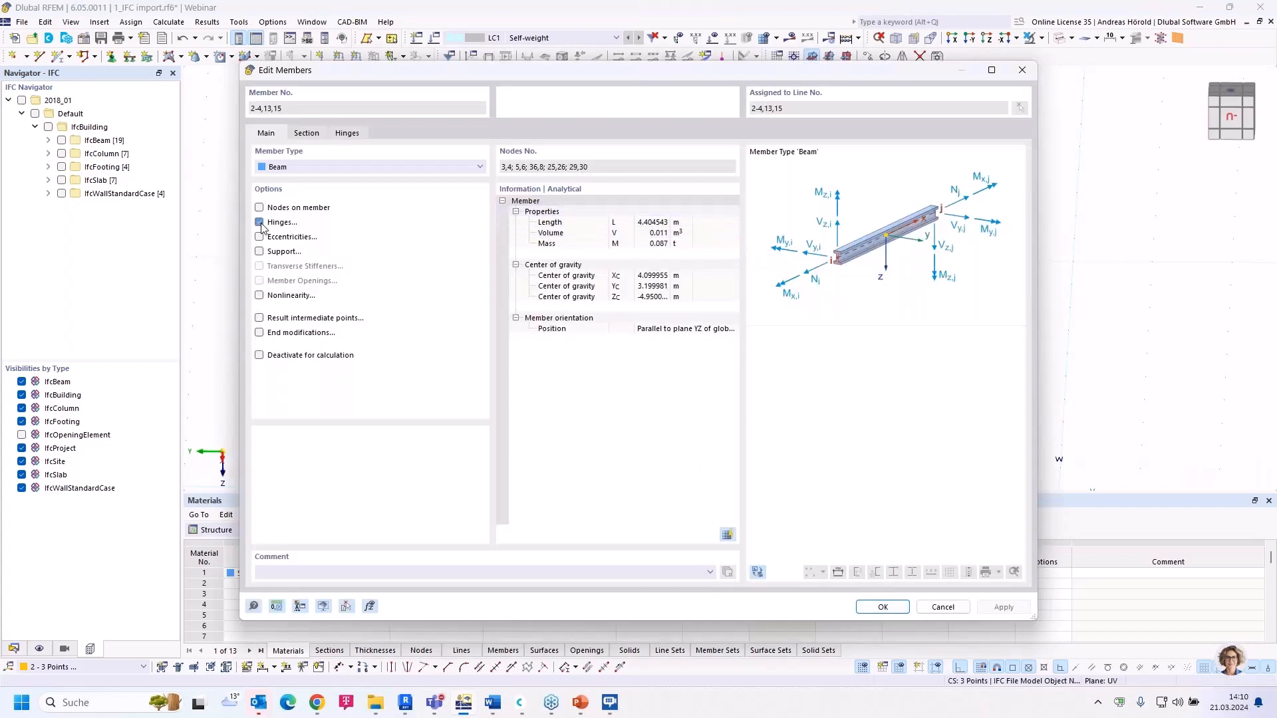
left_click(349, 134)
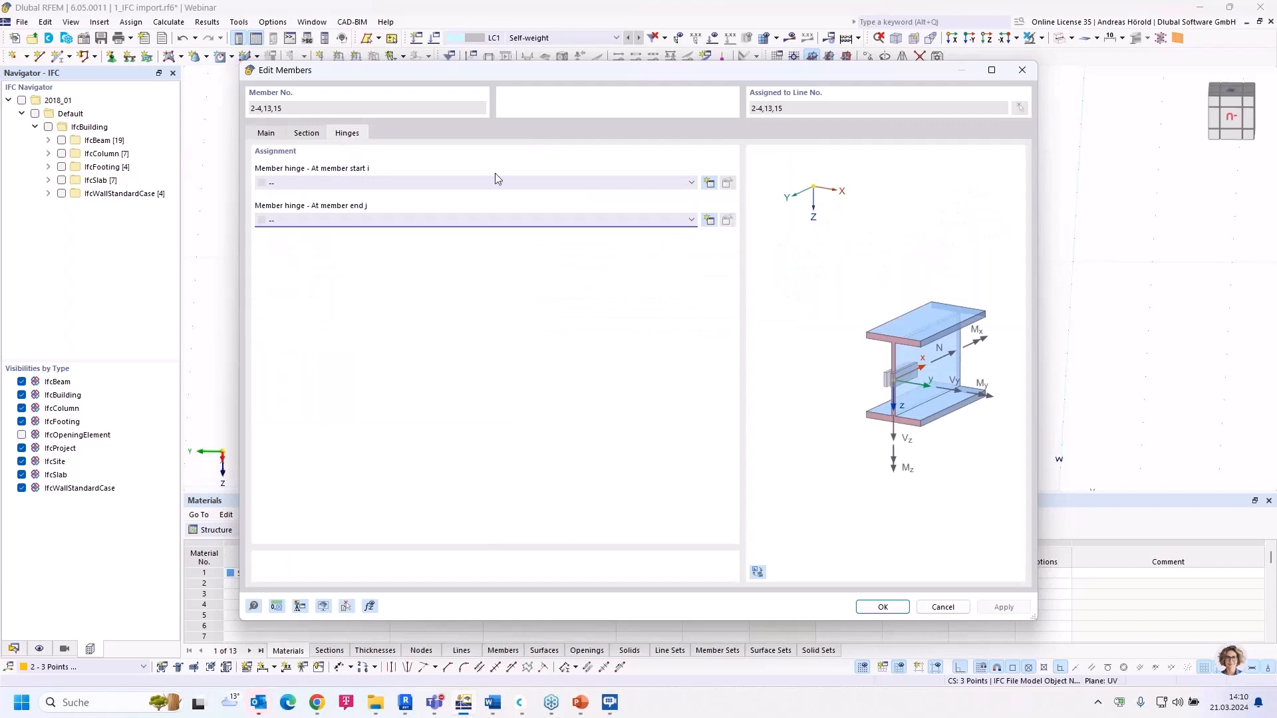
left_click(710, 184)
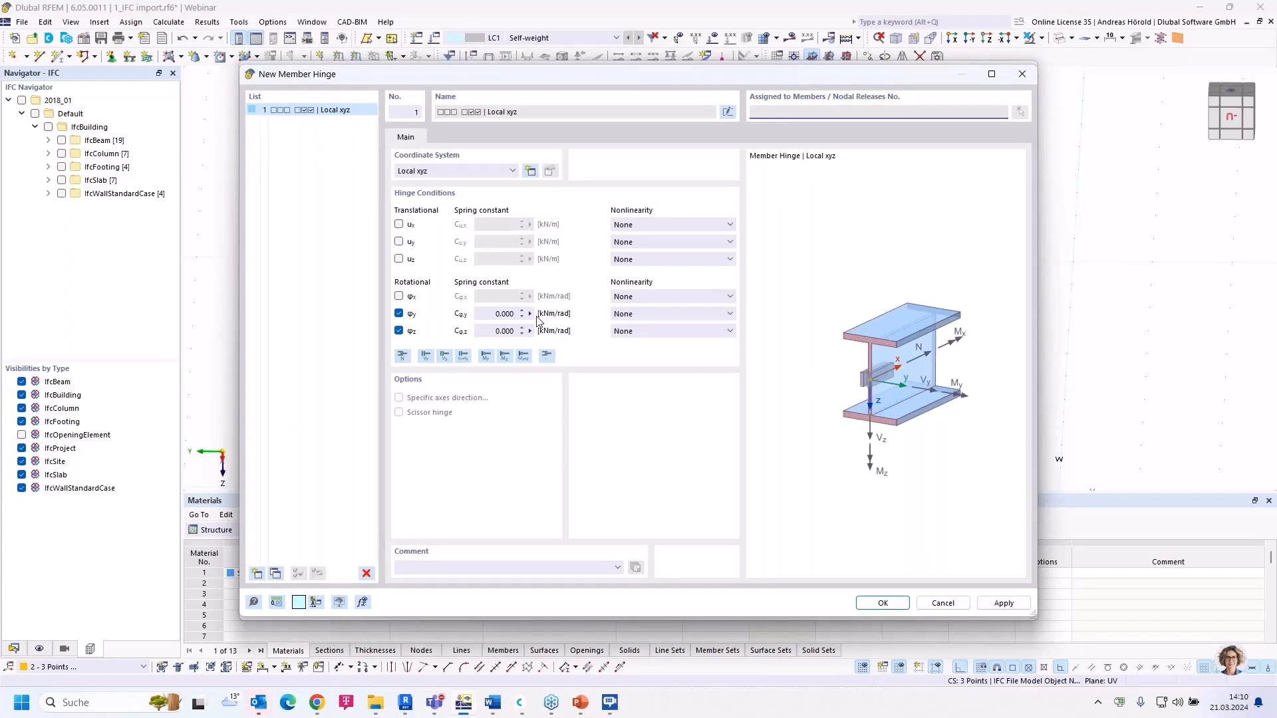
left_click(887, 605)
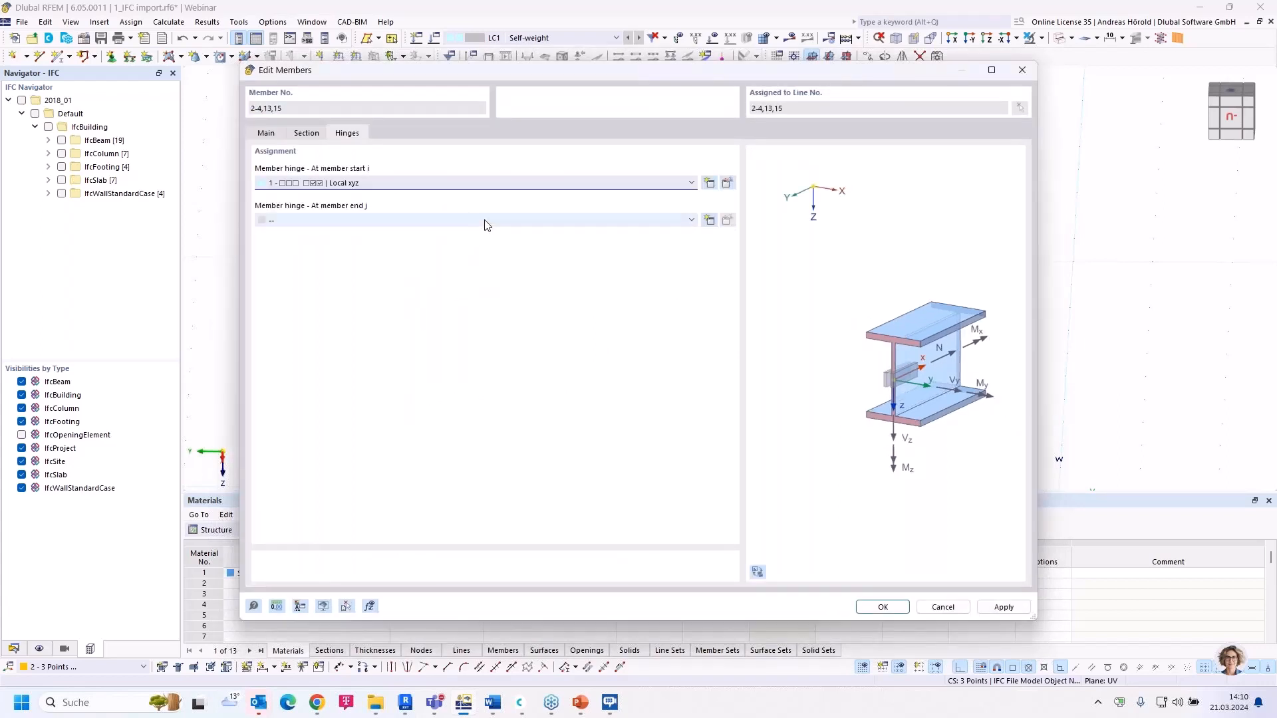
Step: Assign the same φy/φz hinge to the member end of the five inner purlins, apply it and clear the selection
left_click(534, 220)
left_click(521, 240)
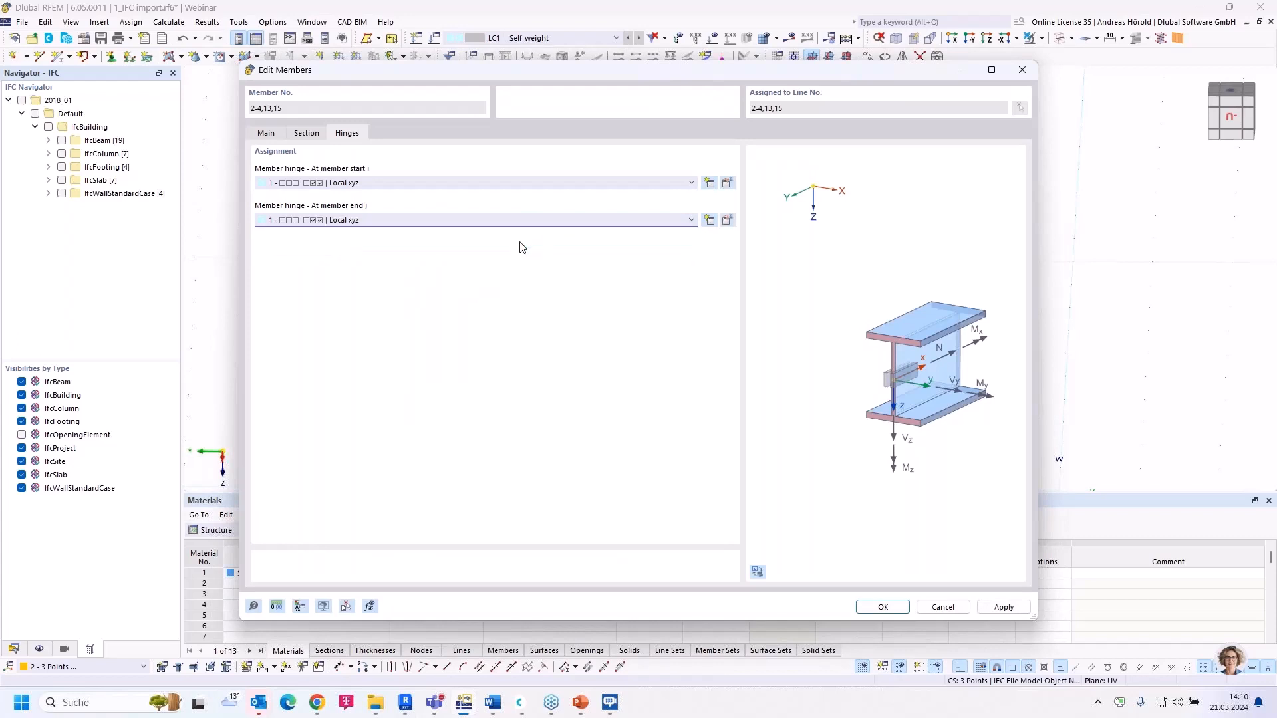
left_click(890, 615)
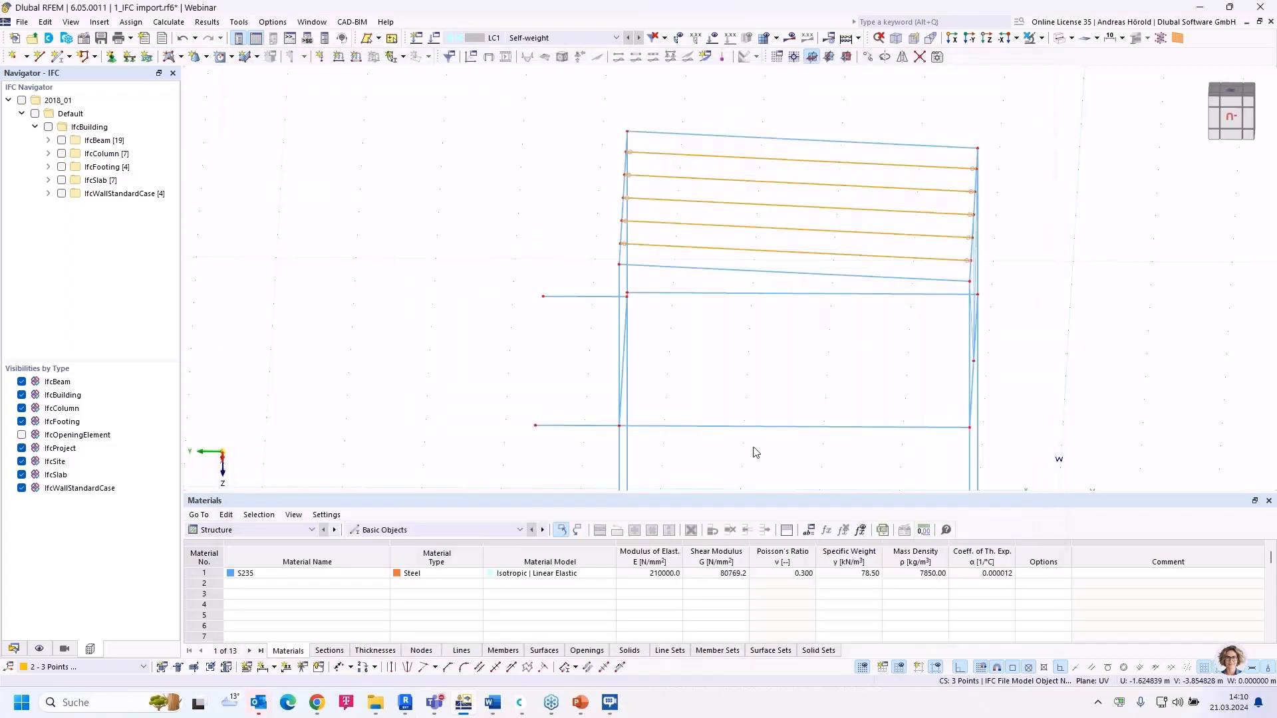
middle_click_drag(1086, 402, 1022, 381, "ctrl")
middle_click_drag(695, 397, 716, 397, "ctrl")
scroll(717, 397, "down", 5)
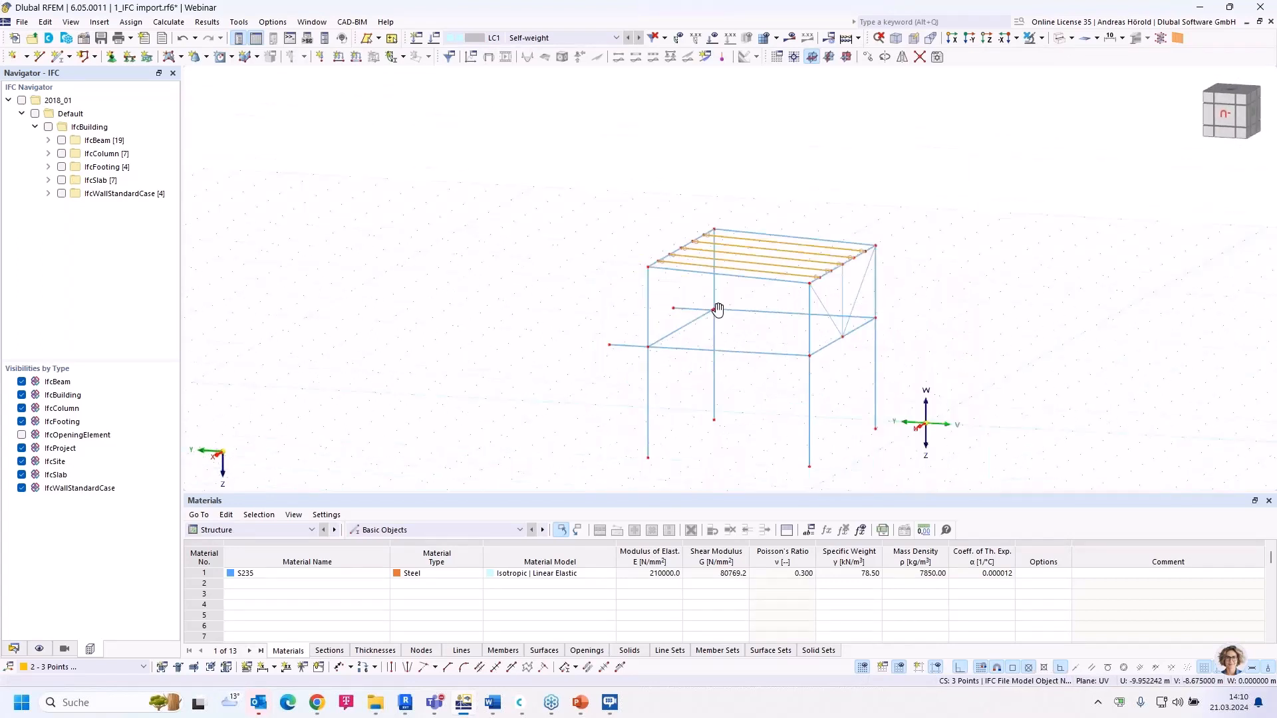
left_click(732, 372)
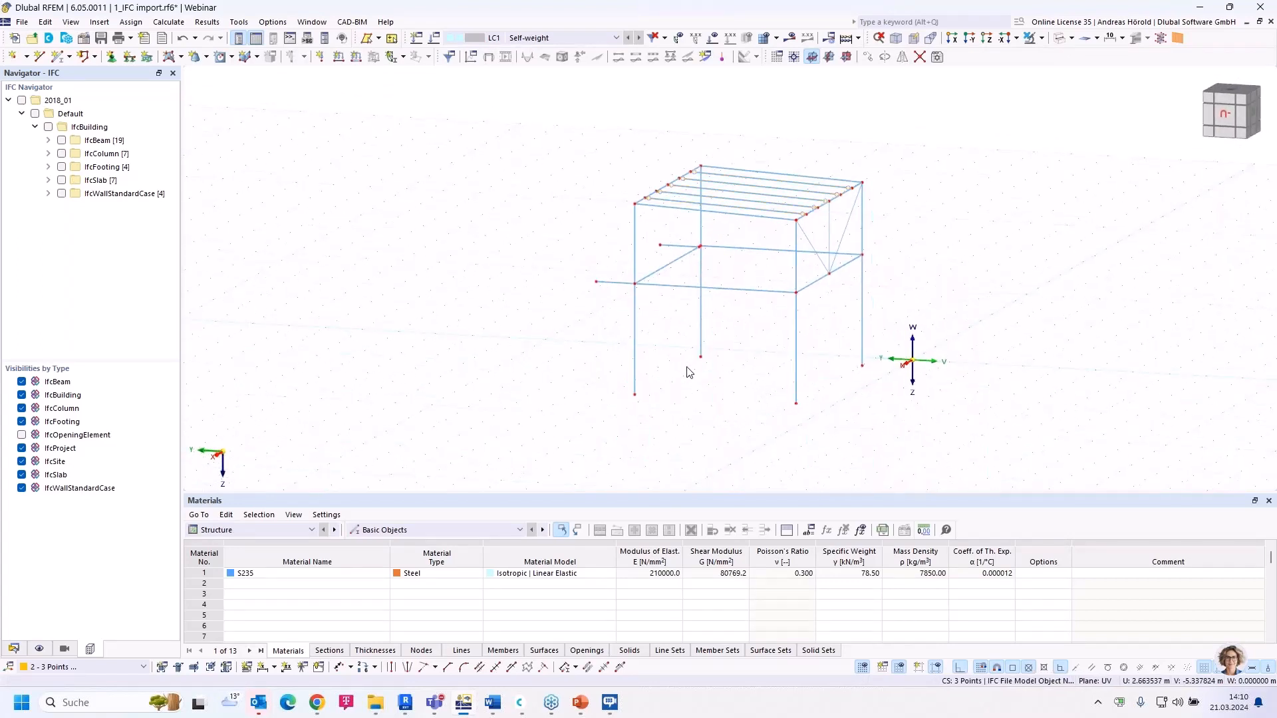
Step: Create a nodal support in Global XYZ fixing uX, uY, uZ and φZ, and assign it to the four column base nodes
left_click(112, 58)
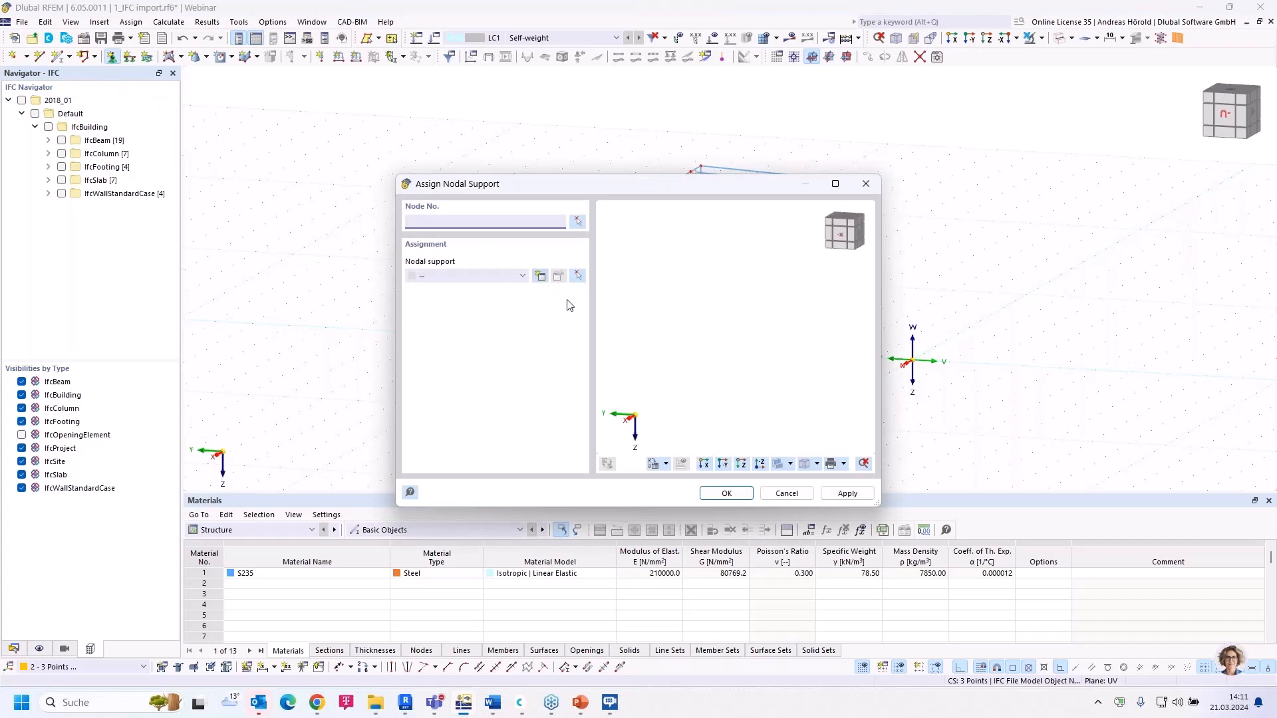
left_click(540, 276)
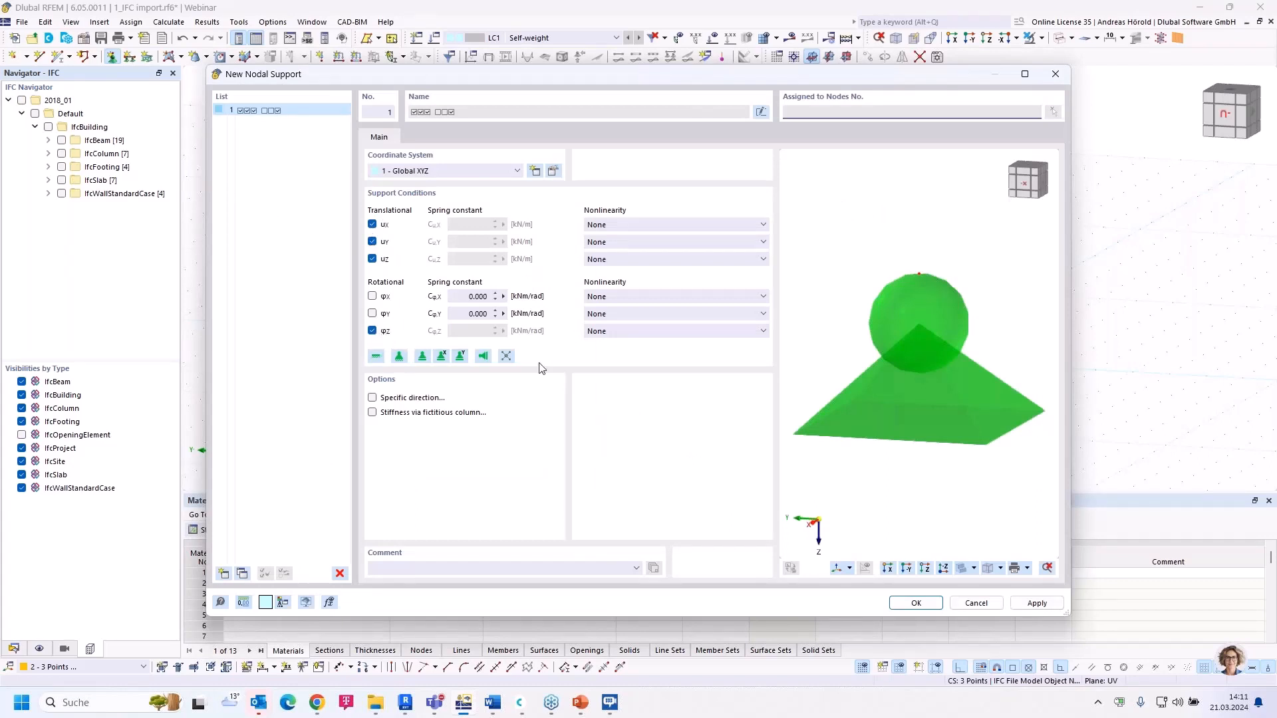
left_click(915, 603)
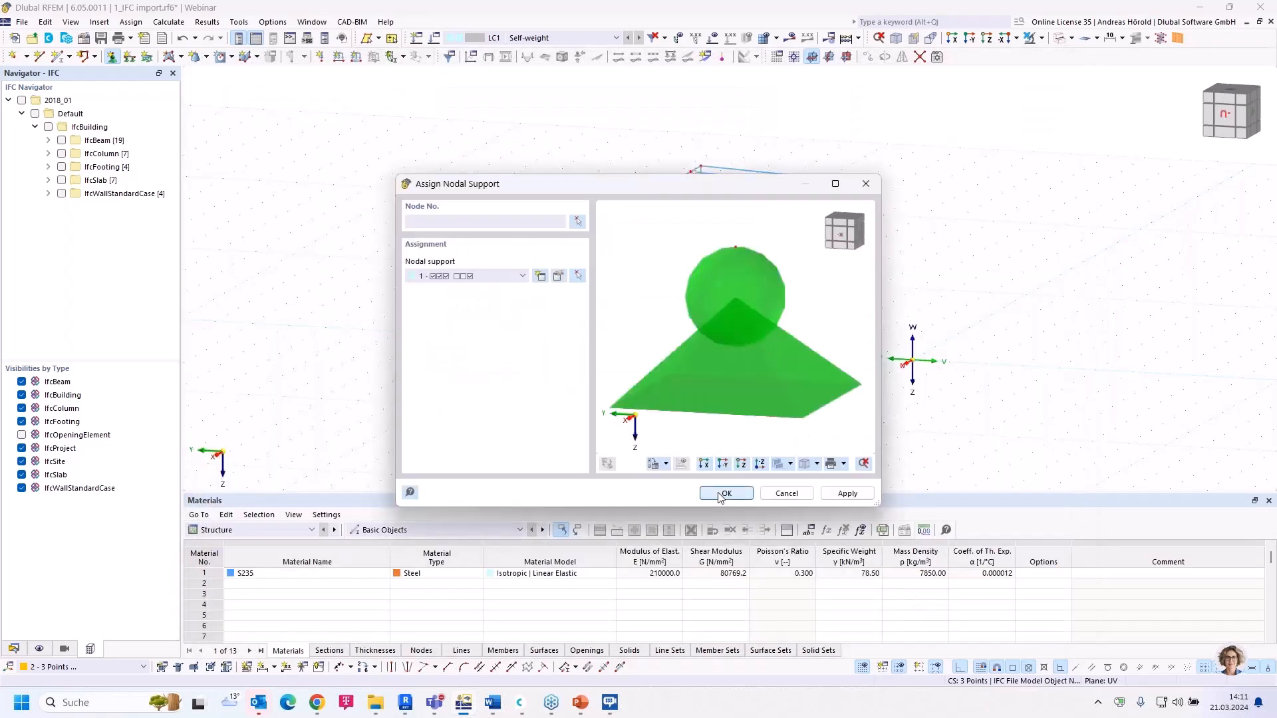
left_click(724, 493)
left_click_drag(586, 419, 933, 338)
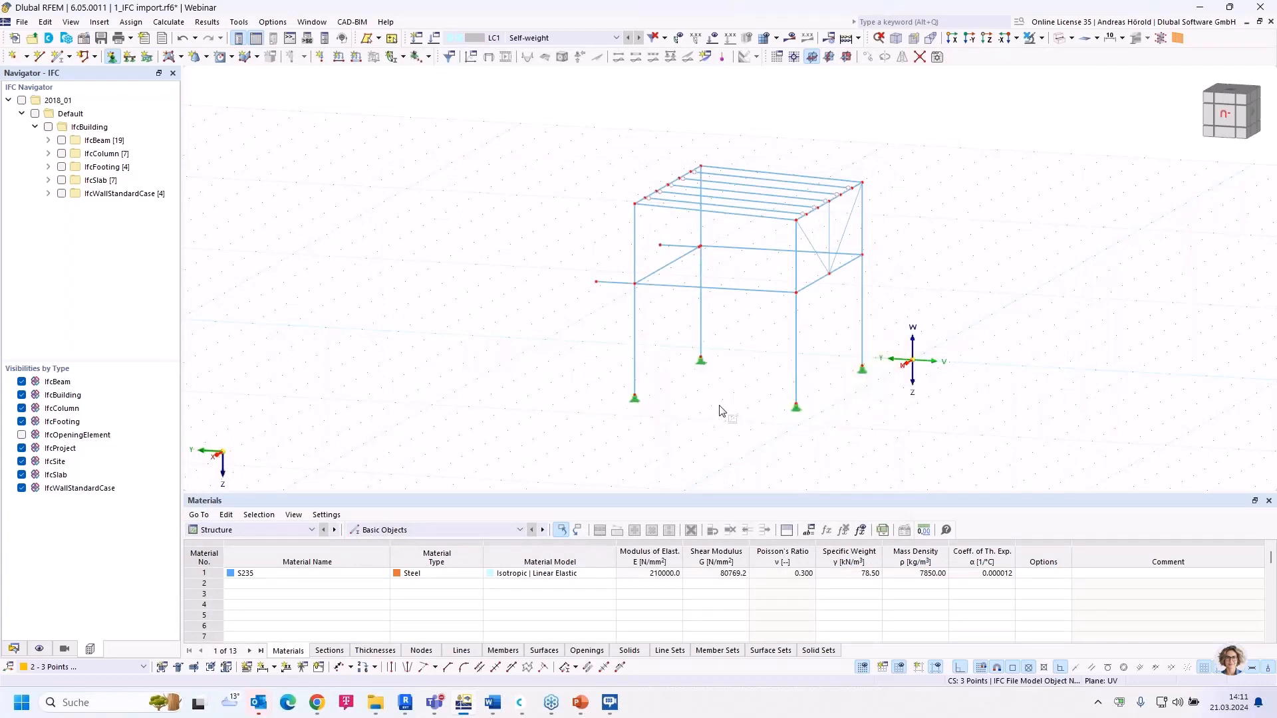
key("Escape")
Step: Create a second nodal support fixing uX, uY, uZ and φY with φZ free, and assign it to the free ends of the two cantilevering beams
middle_click_drag(544, 365, 610, 328, "ctrl")
scroll(609, 327, "up", 4)
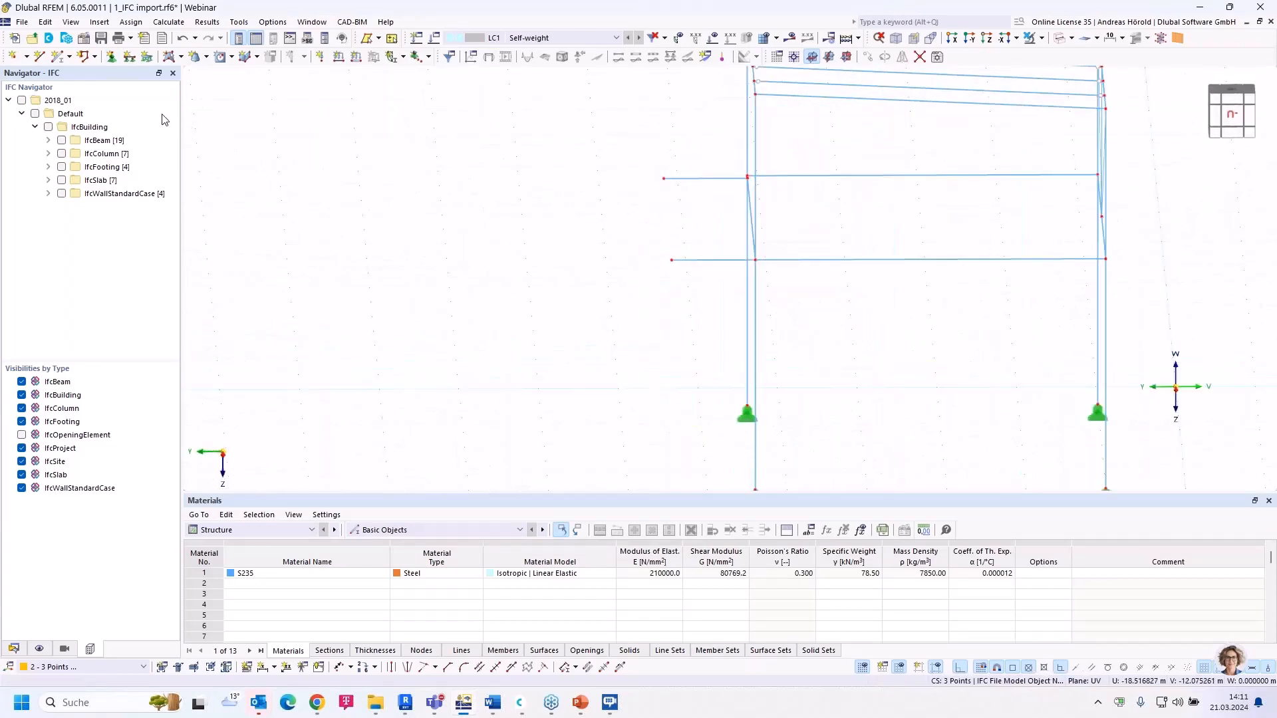
left_click(112, 59)
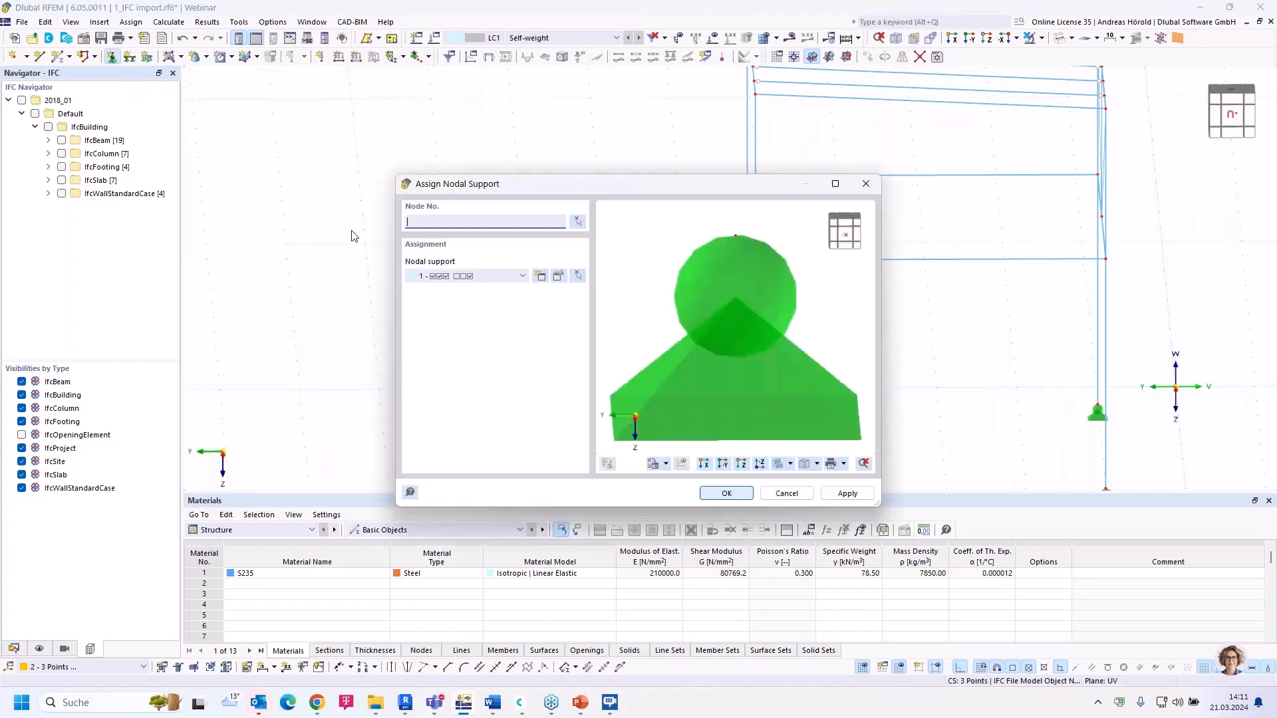
left_click(540, 276)
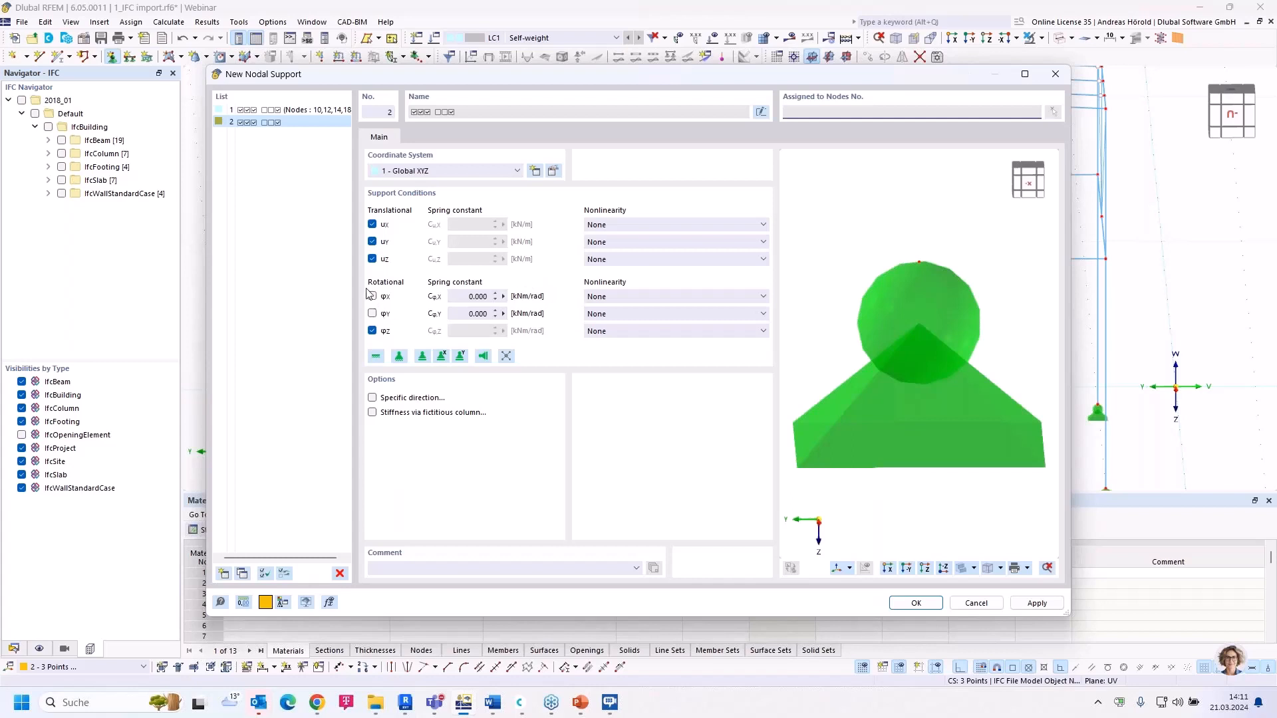
left_click(373, 332)
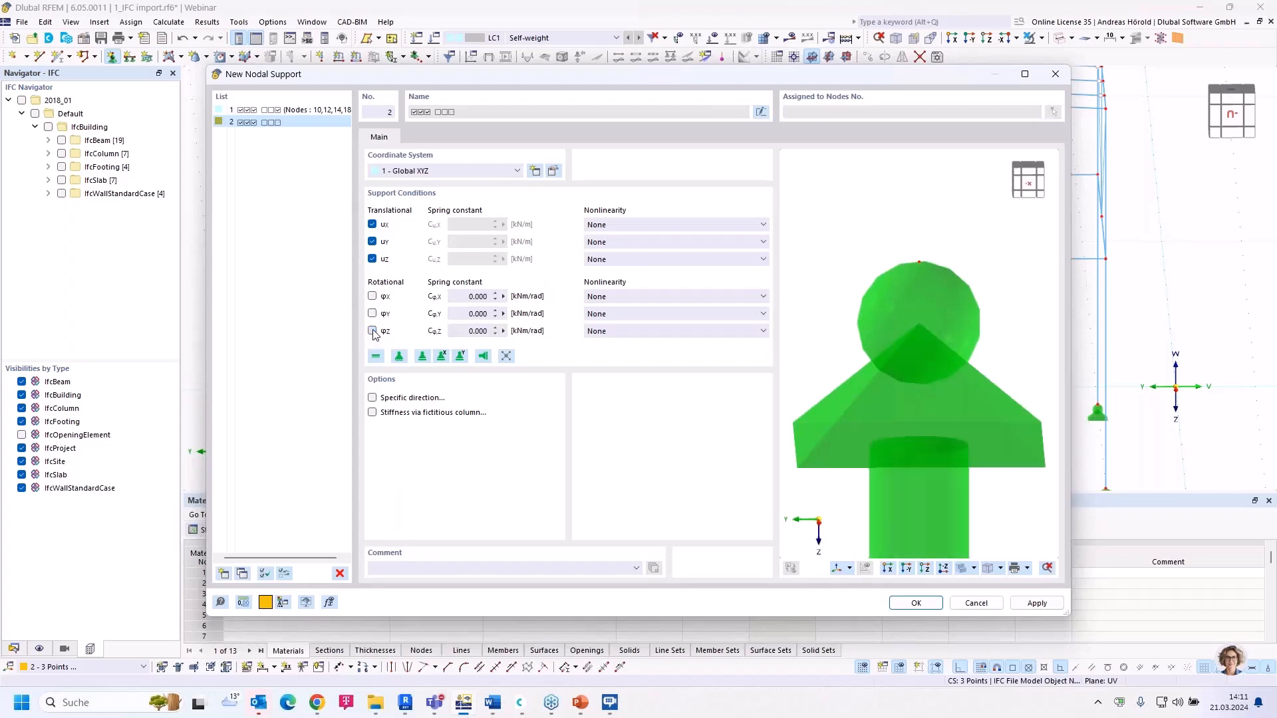
left_click(373, 314)
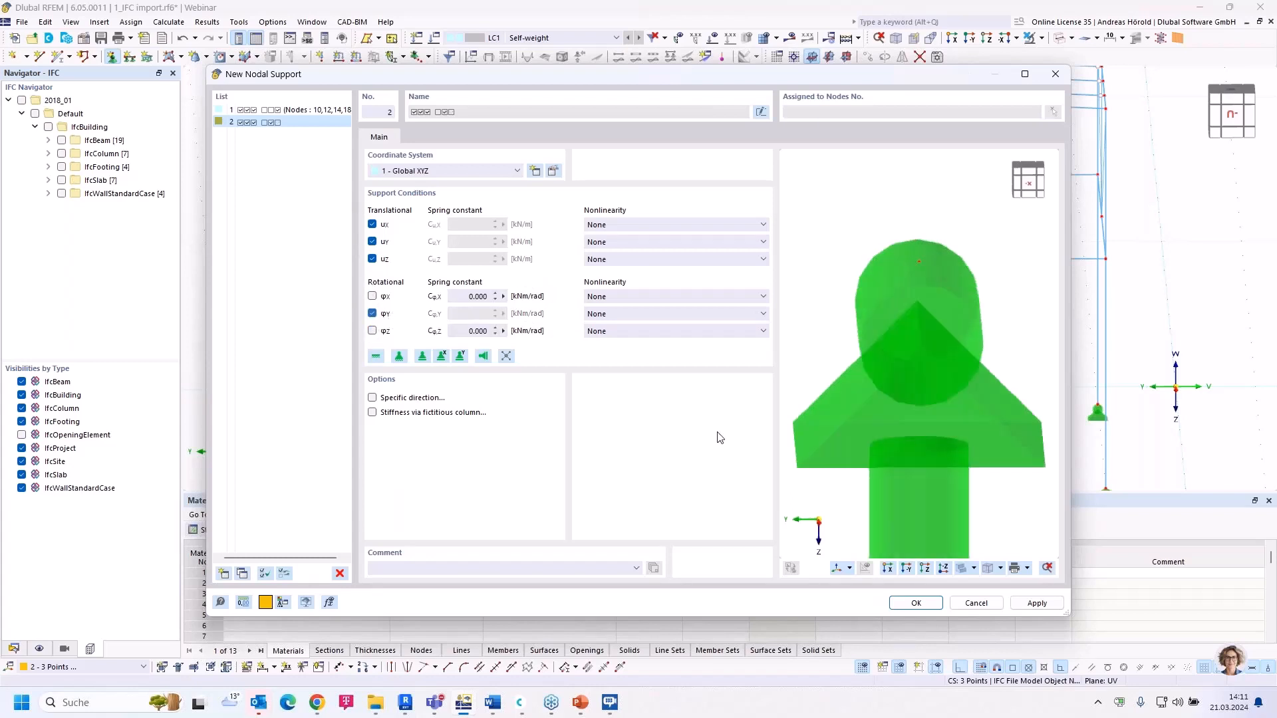
left_click(915, 603)
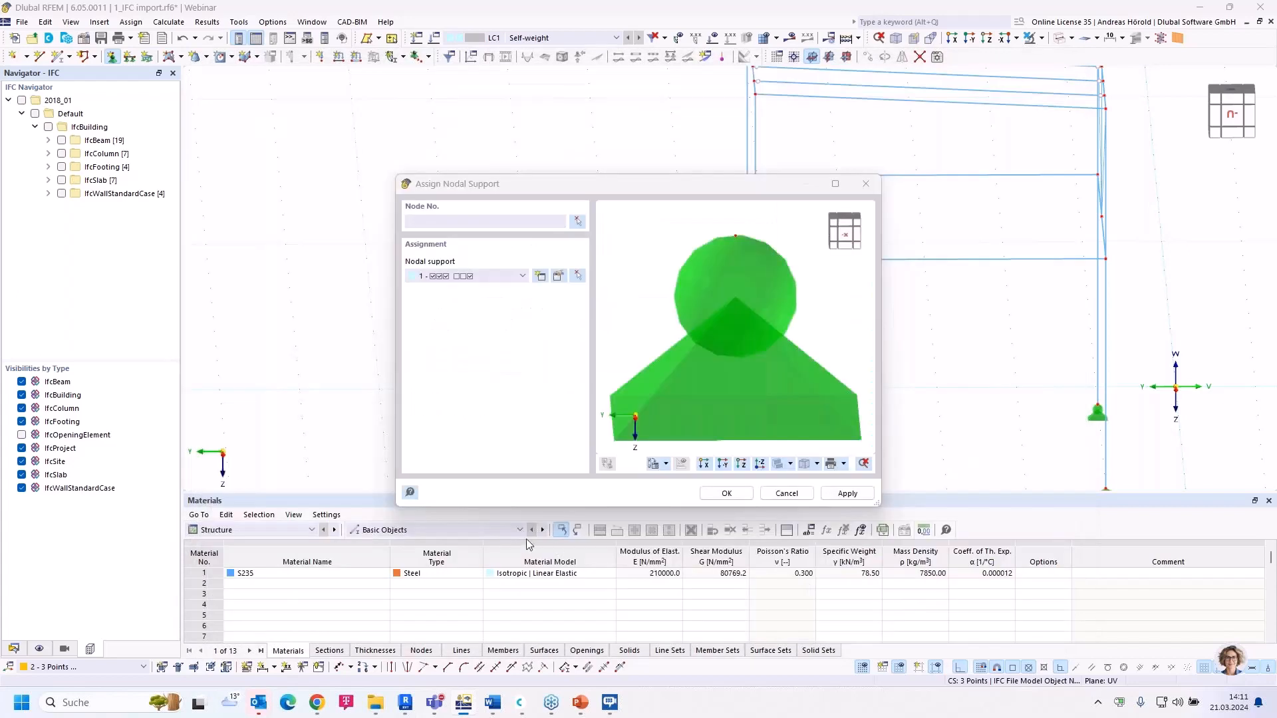
left_click(725, 494)
left_click_drag(631, 285, 688, 144)
Step: Run a plausibility check on the structural model and dismiss its report
middle_click_drag(675, 360, 578, 376, "ctrl")
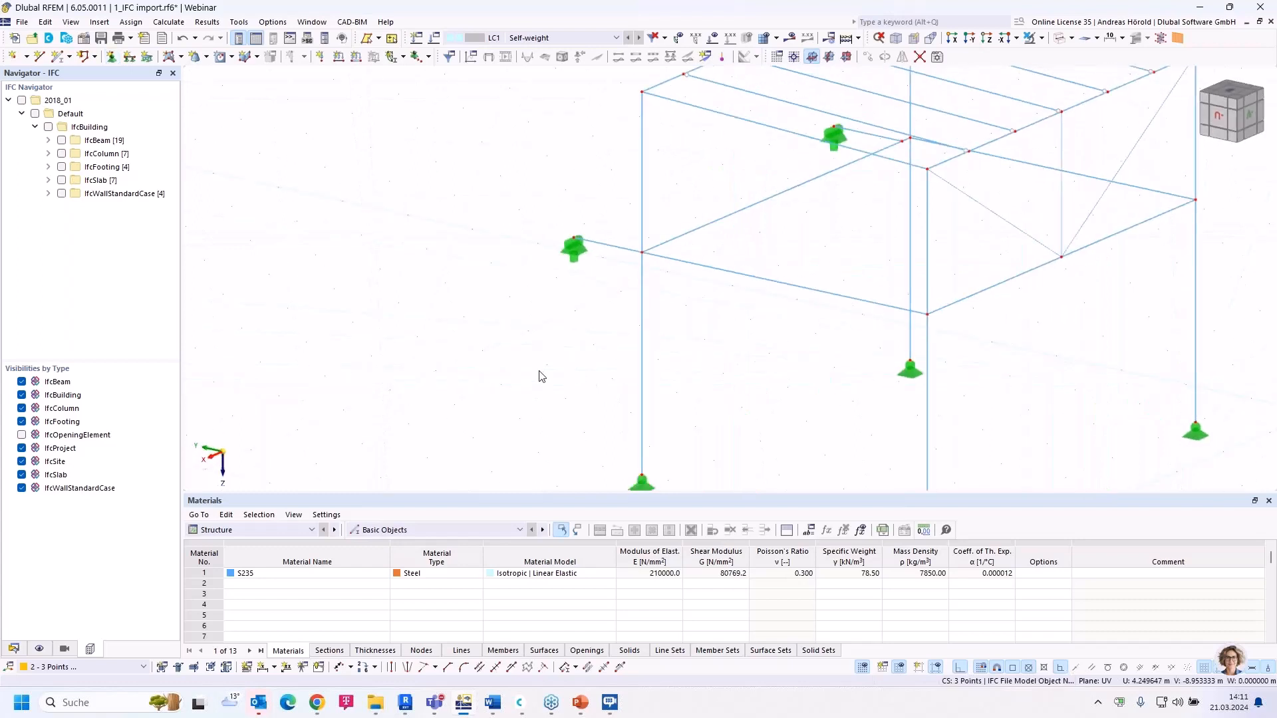
scroll(542, 376, "down", 3)
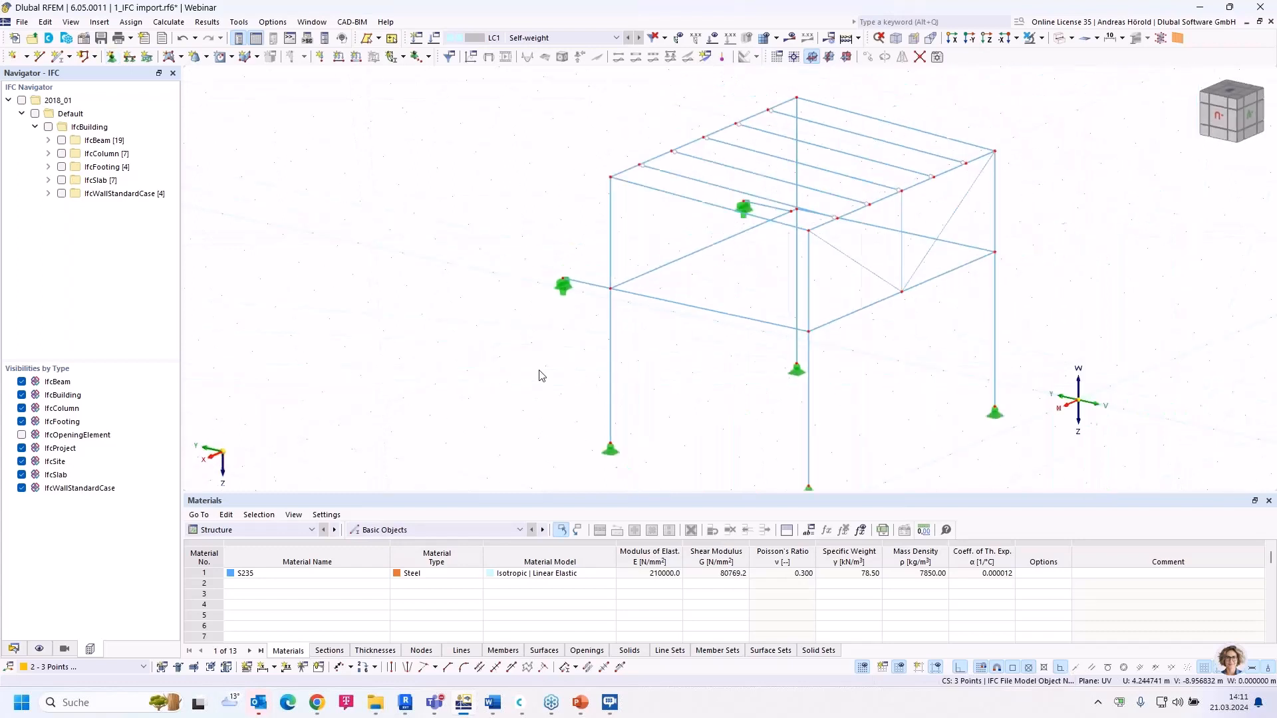
scroll(496, 353, "down", 2)
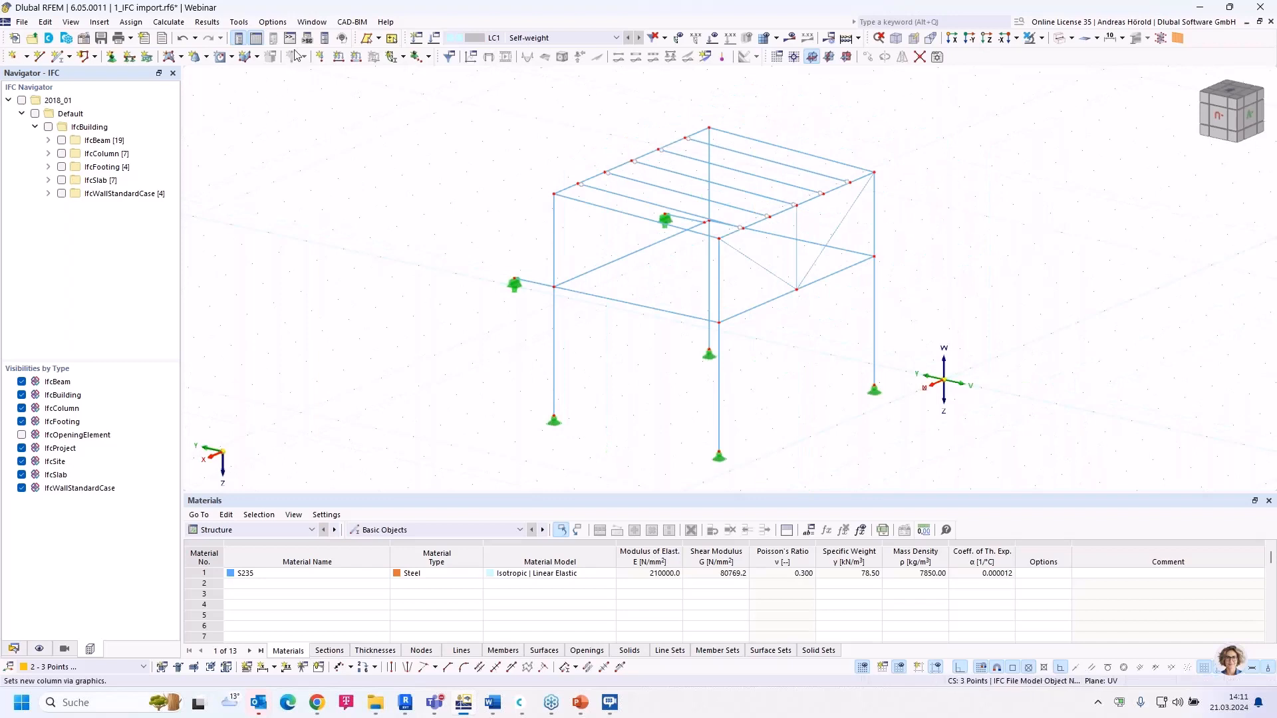
left_click(240, 22)
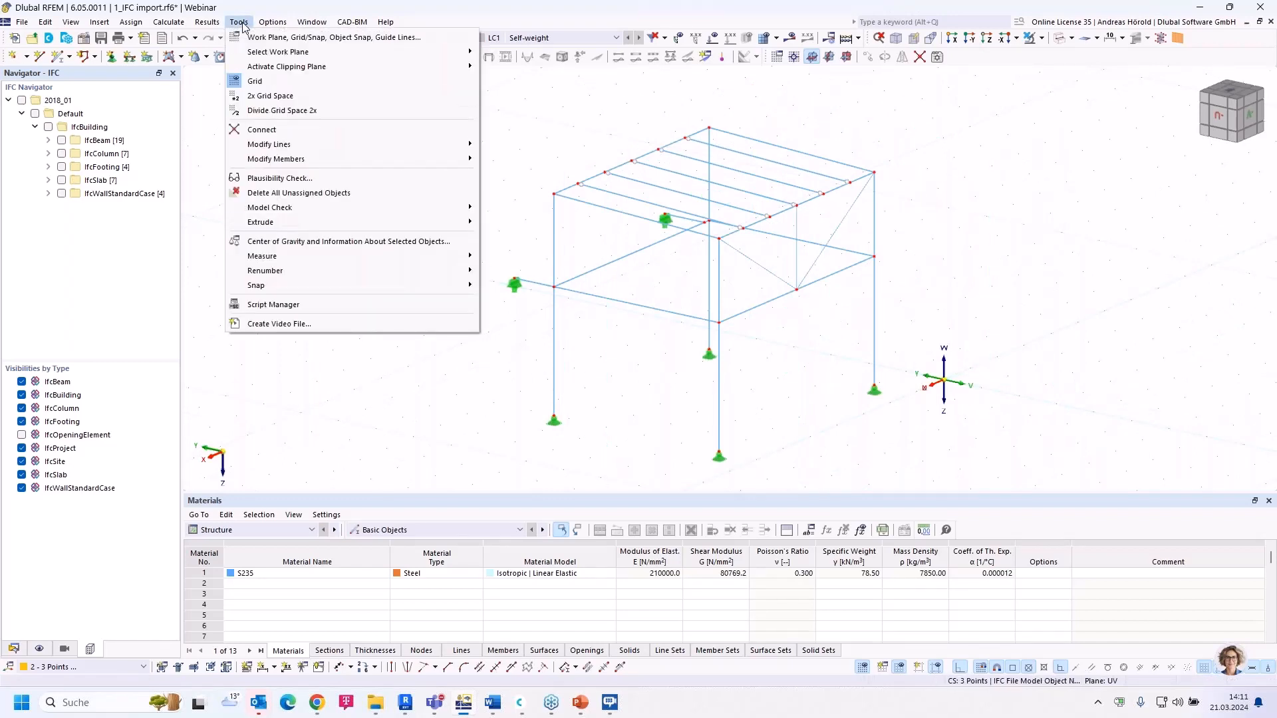
left_click(321, 183)
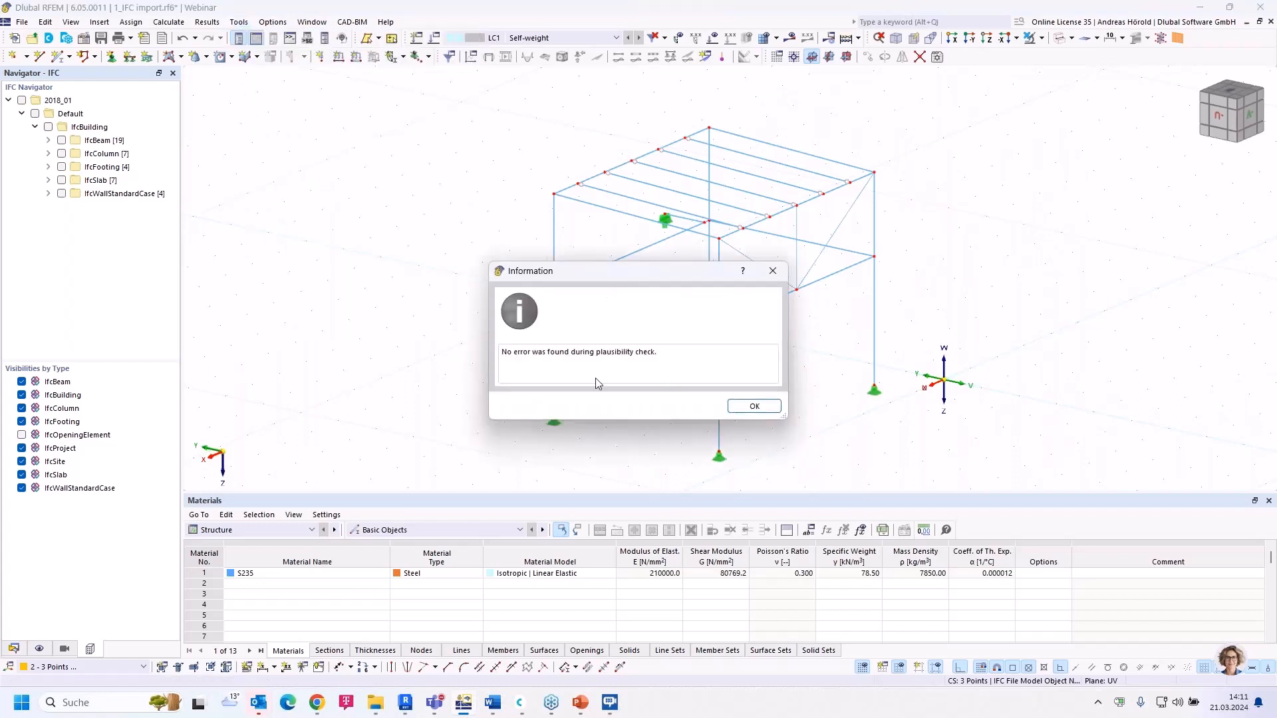
left_click(759, 407)
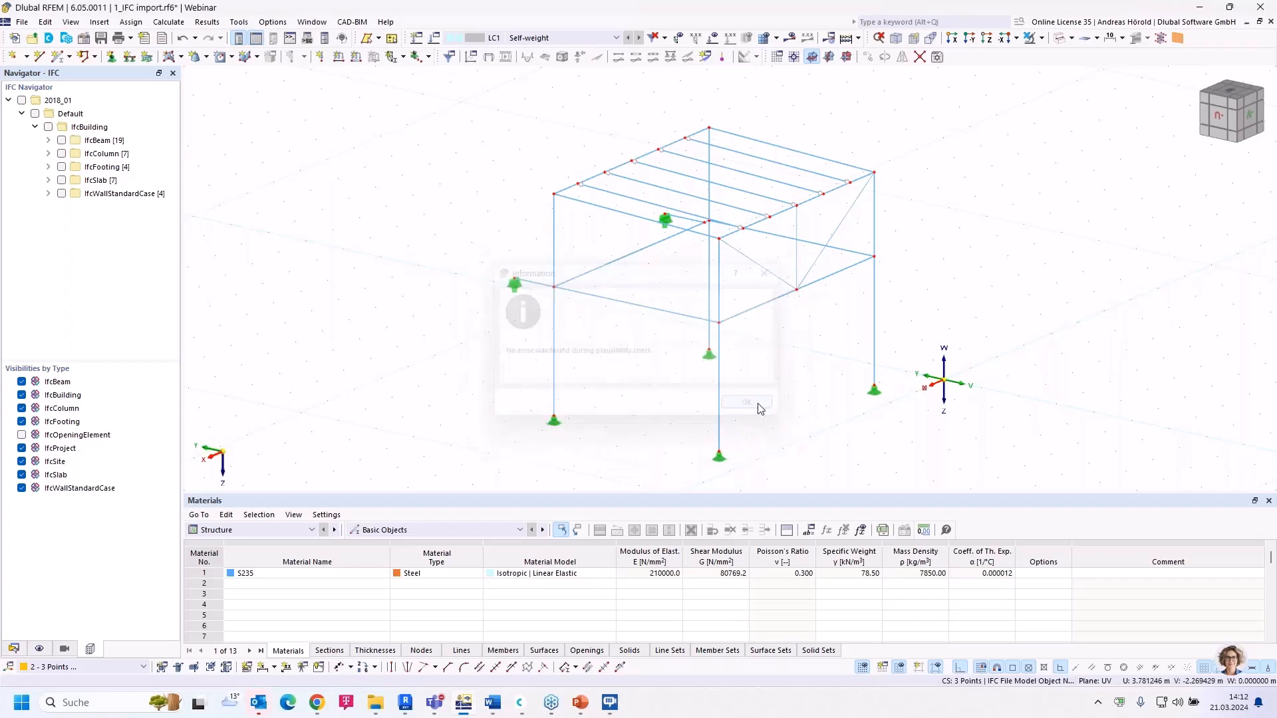
Step: Calculate the model and examine the global deformations of the frame under LC1 - Self-weight
left_click(792, 39)
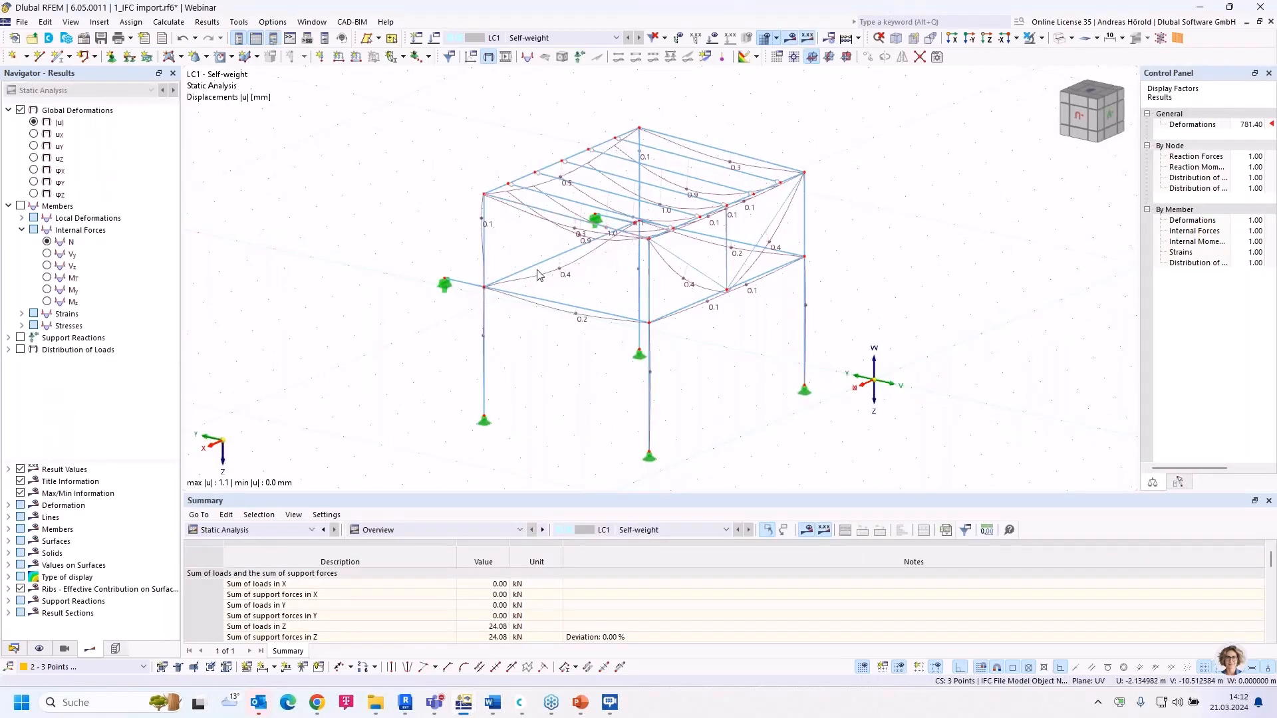
scroll(538, 273, "up", 2)
middle_click_drag(537, 274, 416, 332)
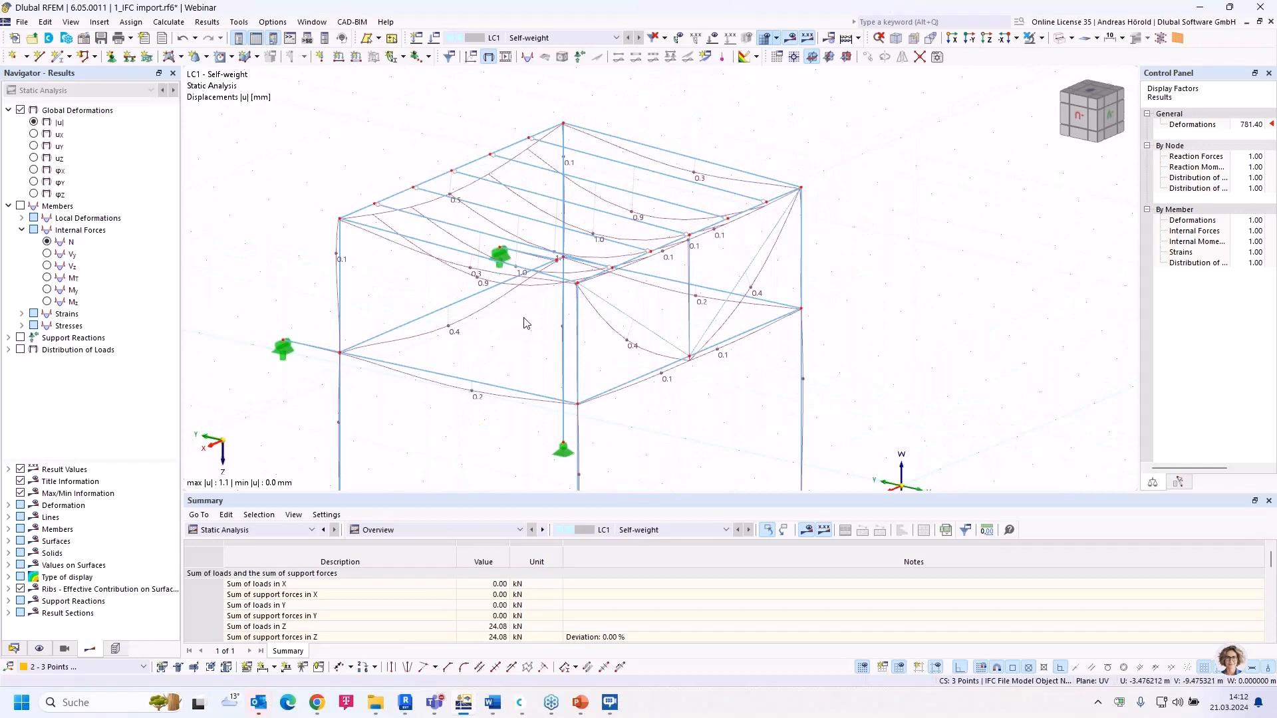
scroll(525, 322, "down", 3)
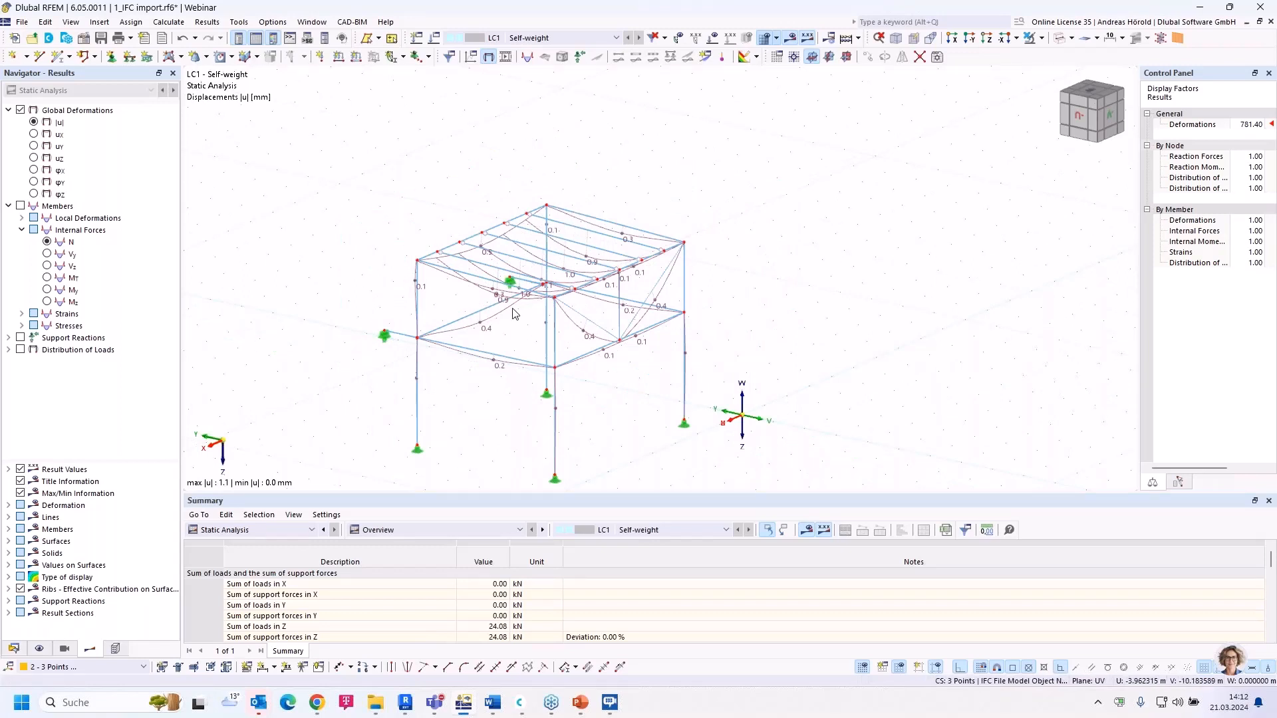
scroll(513, 309, "up", 1)
middle_click_drag(520, 299, 587, 238)
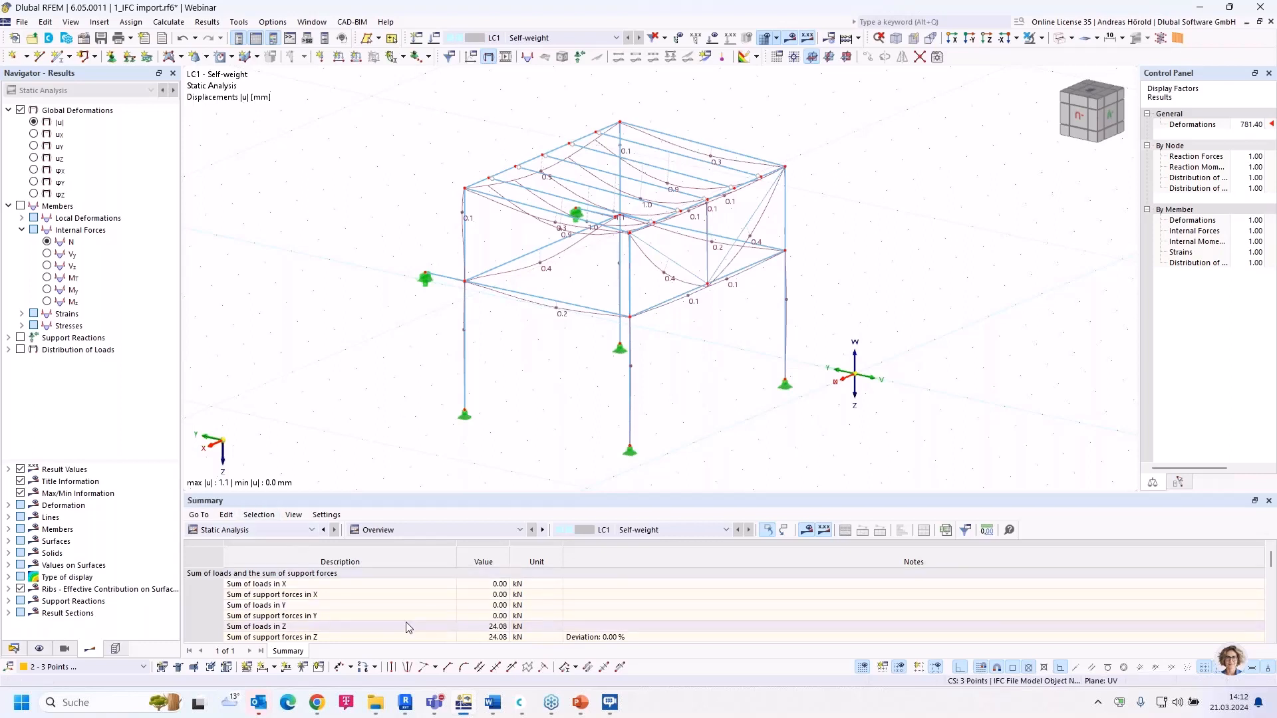
Step: Switch to Revit and display the 3D Analytical Model view of the mixed building
left_click(405, 703)
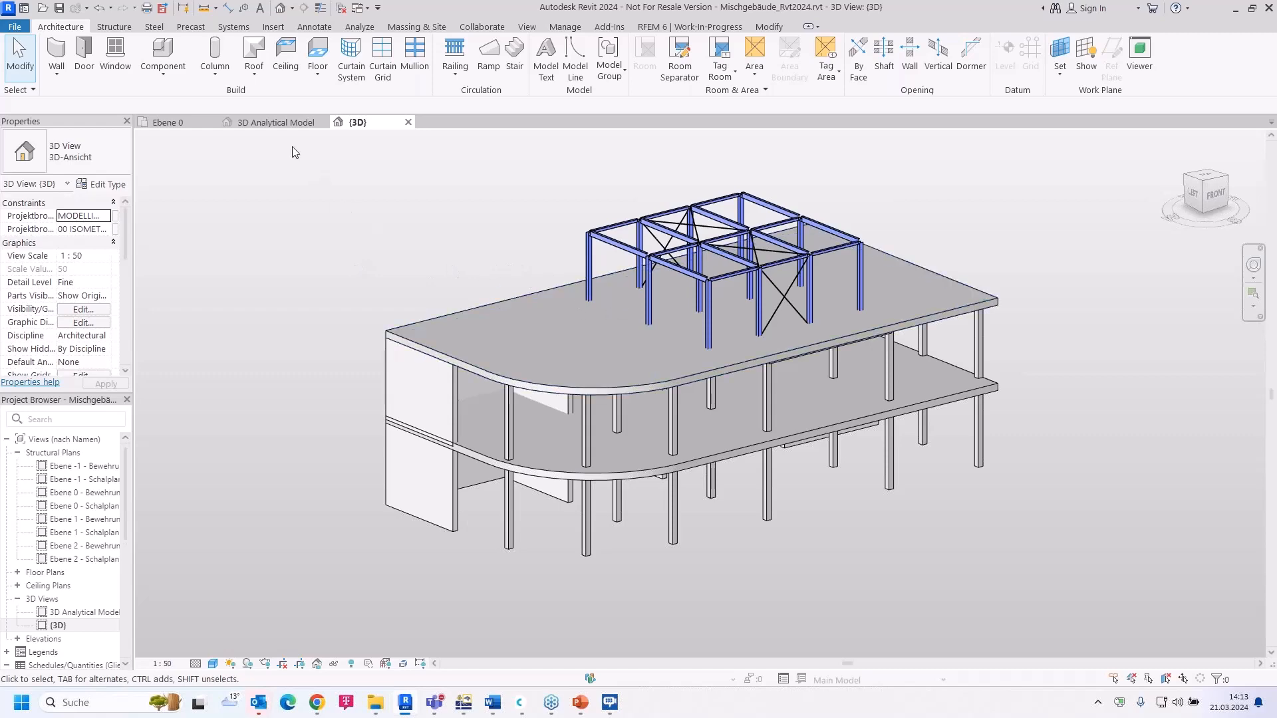
left_click(278, 123)
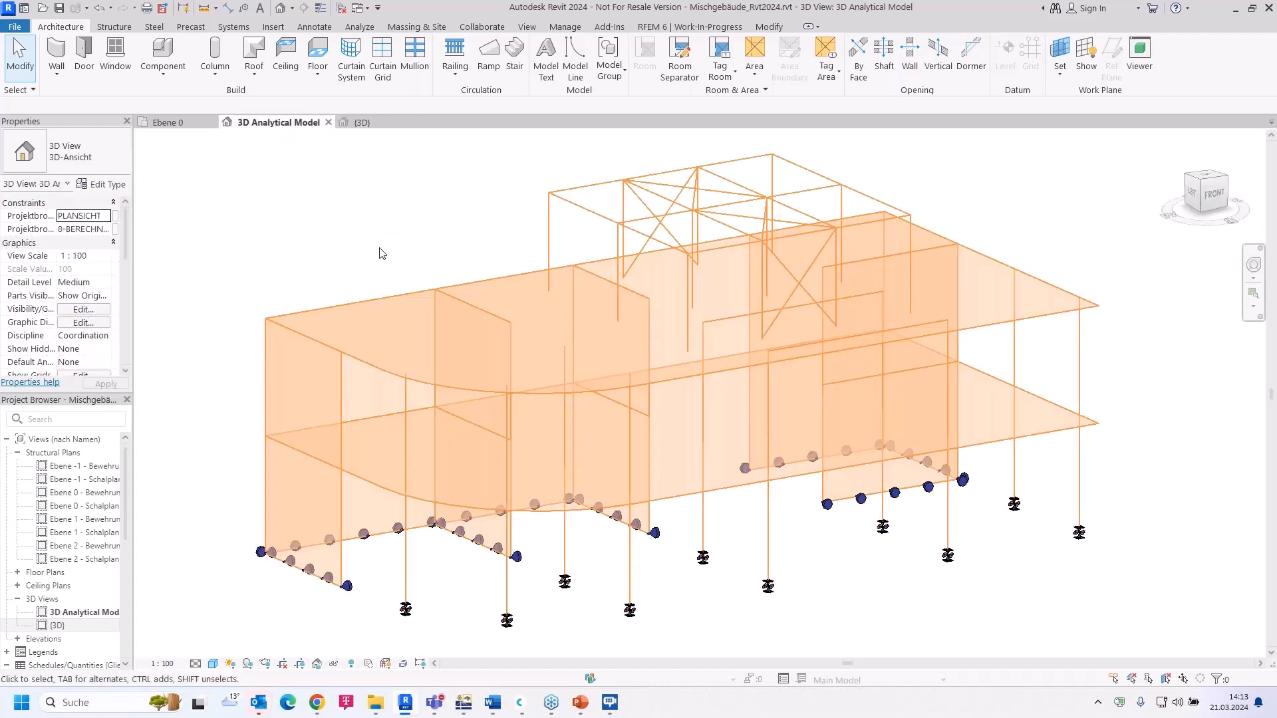
scroll(379, 253, "down", 2)
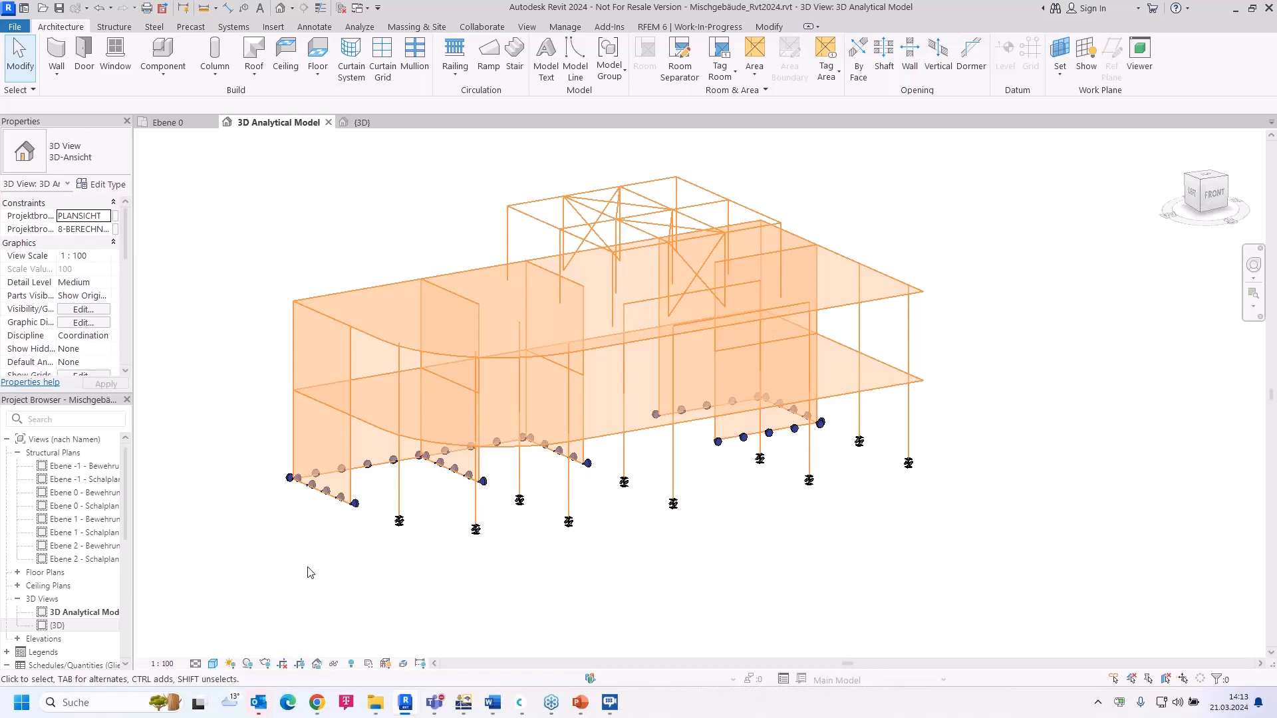
Step: Review the material and section mappings in the RFEM 6 conversion tables for export and import, and close them
left_click(678, 27)
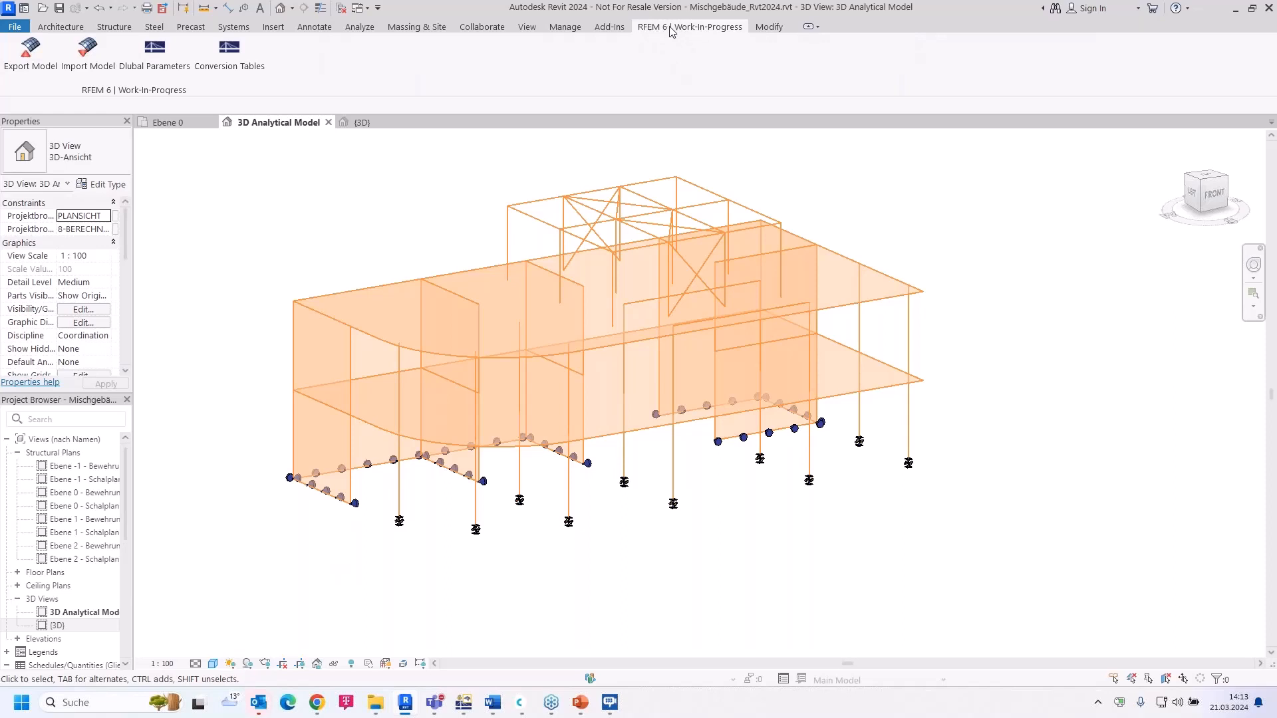
left_click(229, 59)
scroll(504, 388, "down", 6)
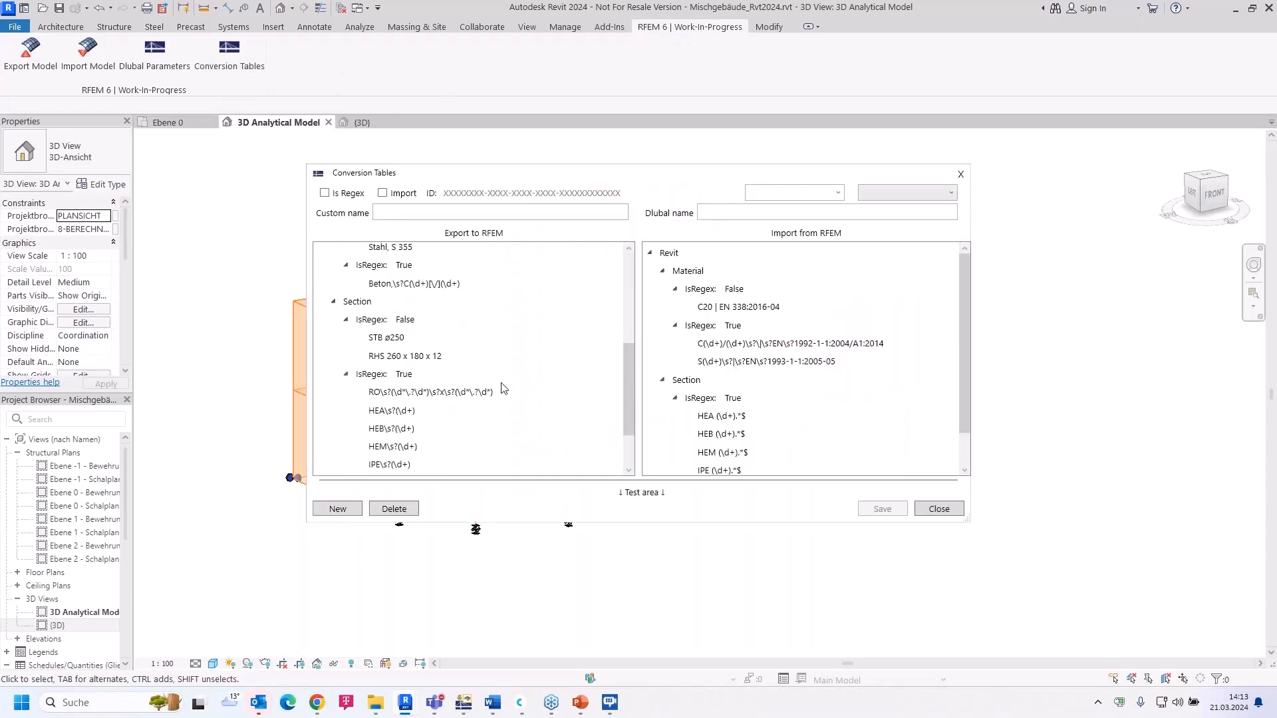
scroll(812, 417, "down", 1)
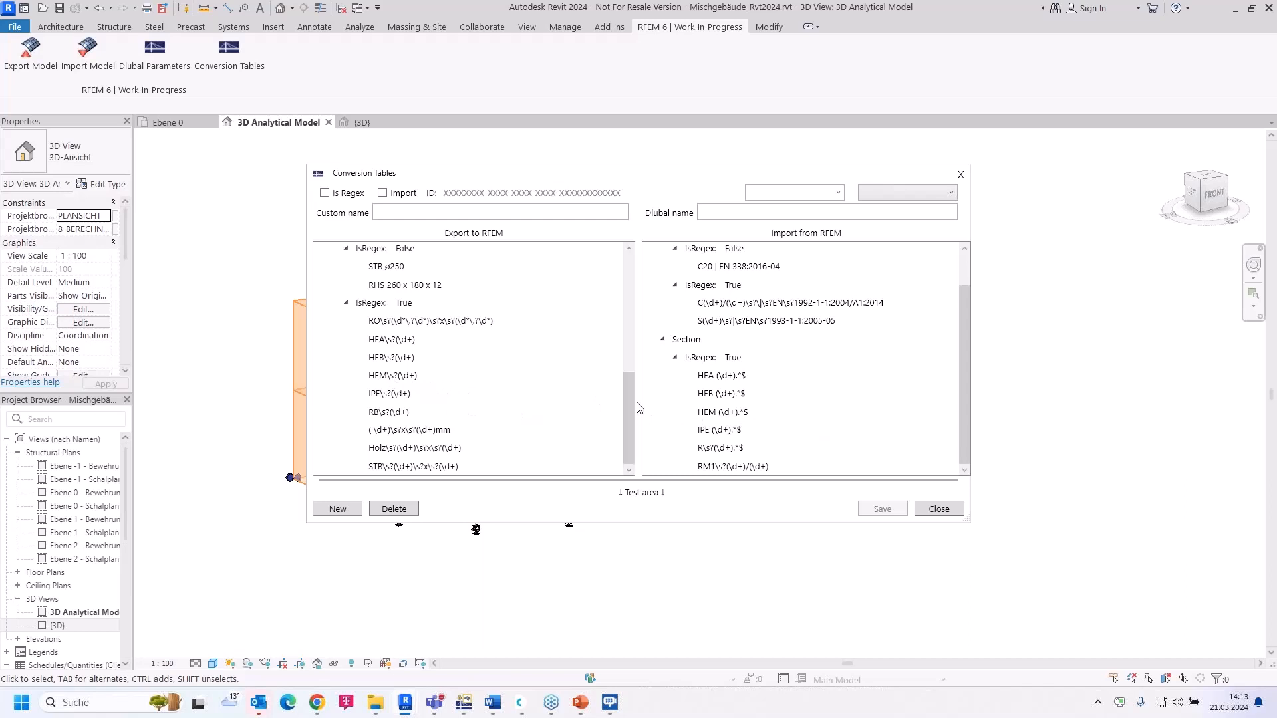
left_click(937, 508)
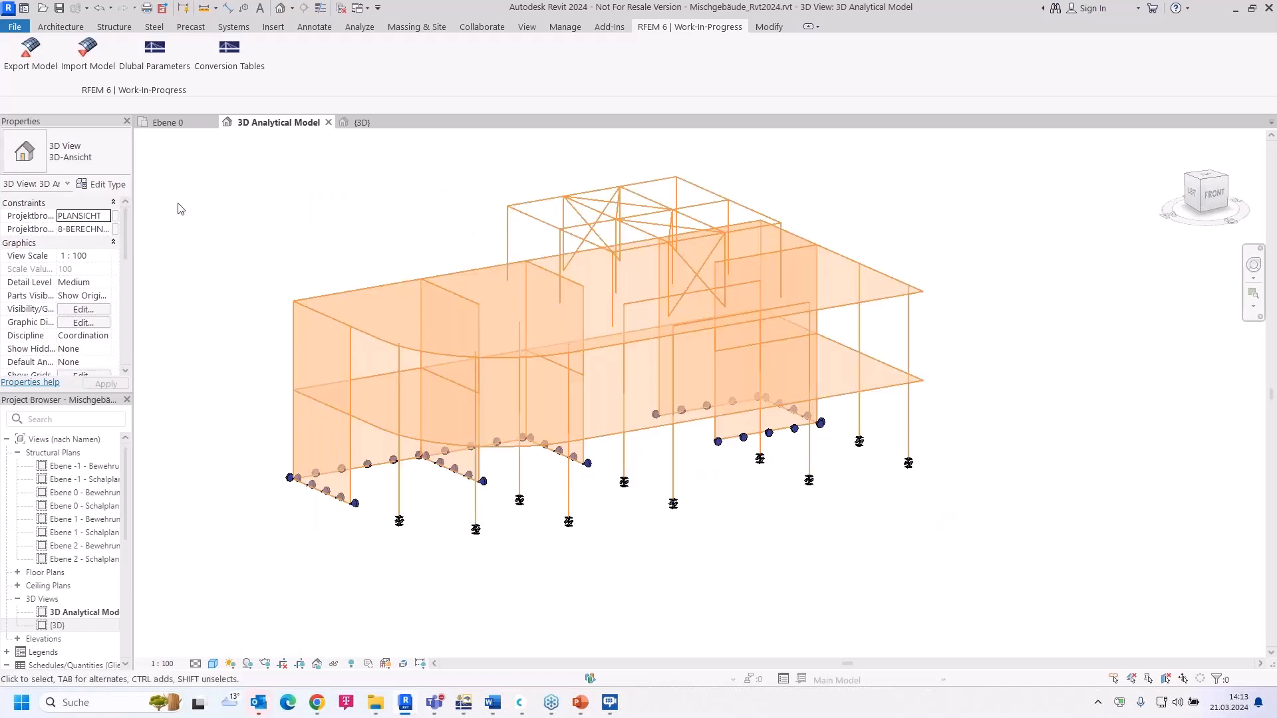
Step: Open the RFEM 6 model export options and bring up the structural settings for foundations and loads
left_click(30, 58)
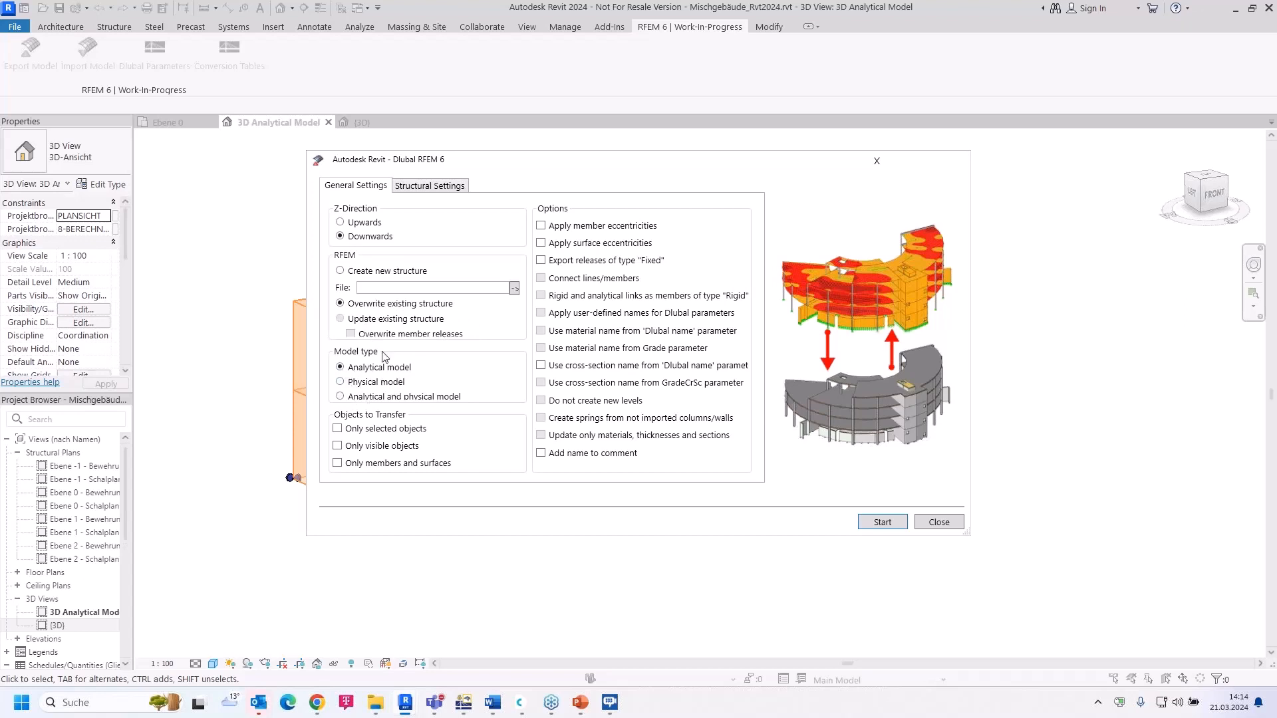
left_click(433, 185)
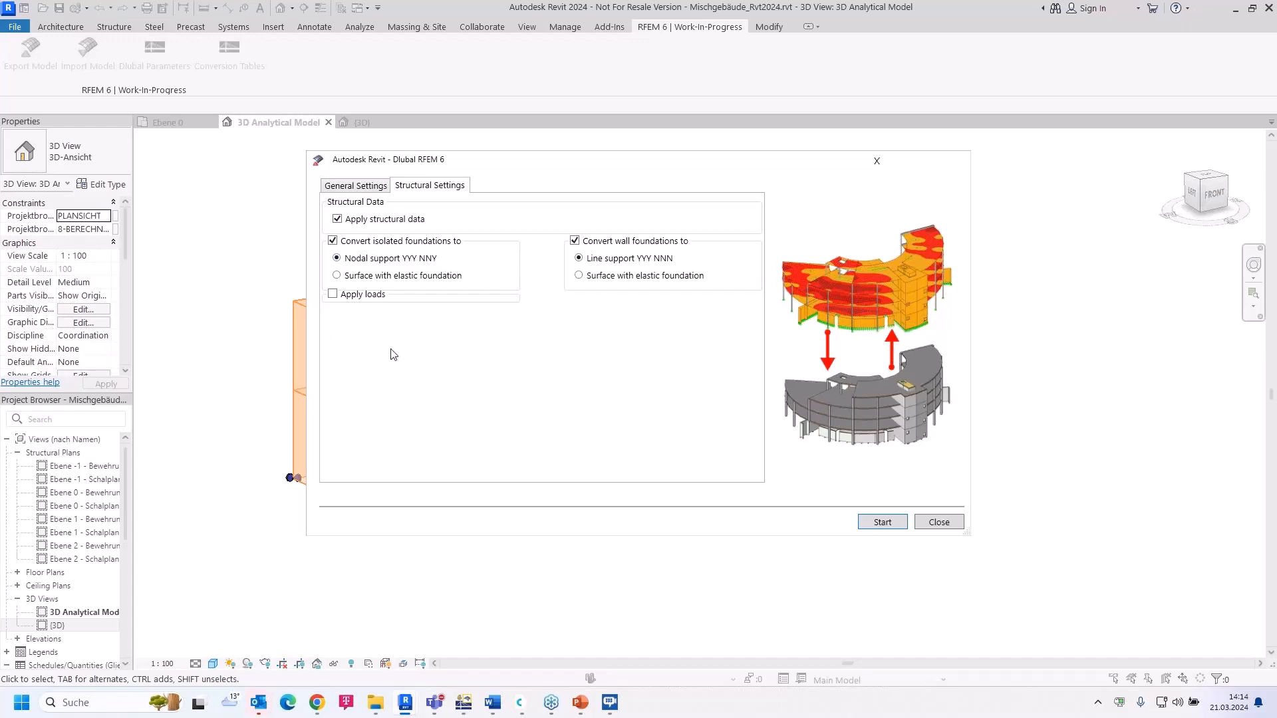
Step: Switch to RFEM and make the empty Revit.rf6 model the active one
left_click(466, 706)
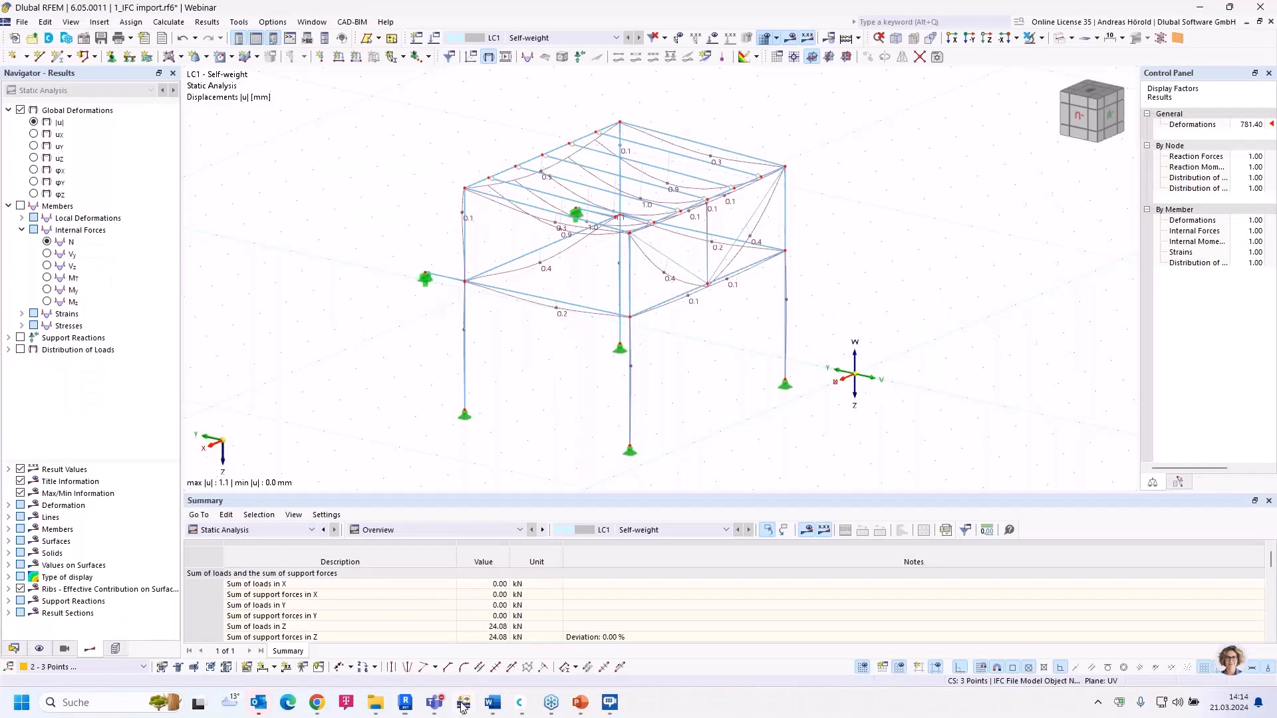
left_click(14, 648)
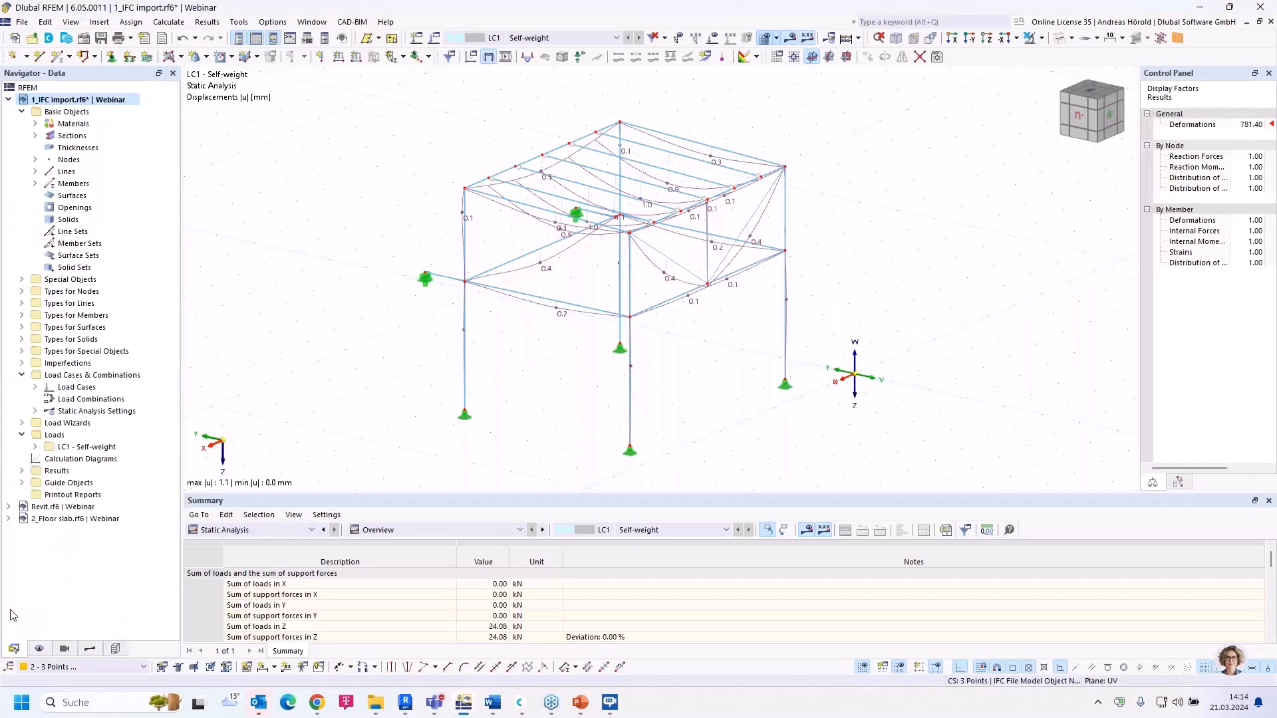
double_click(60, 510)
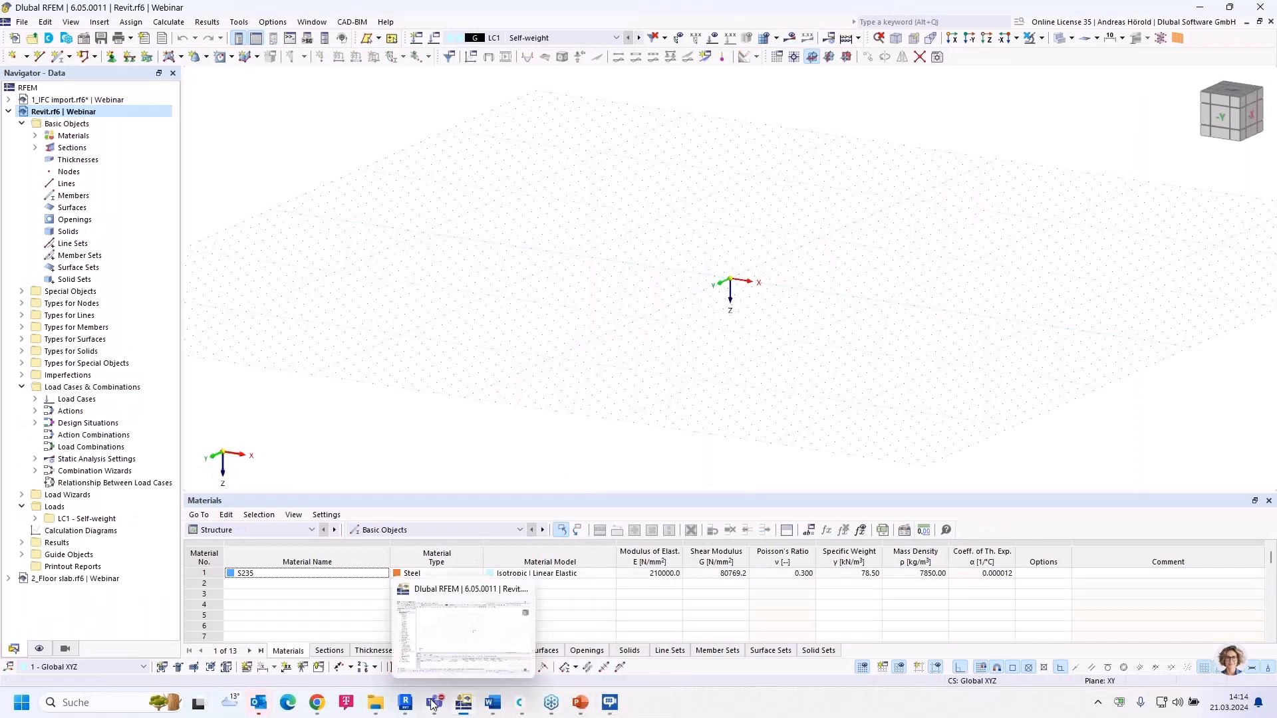
Step: Return to Revit and start exporting the analytical model to RFEM, keeping the conversion of foundations to nodal and line supports
mouse_move(412, 705)
left_click(474, 635)
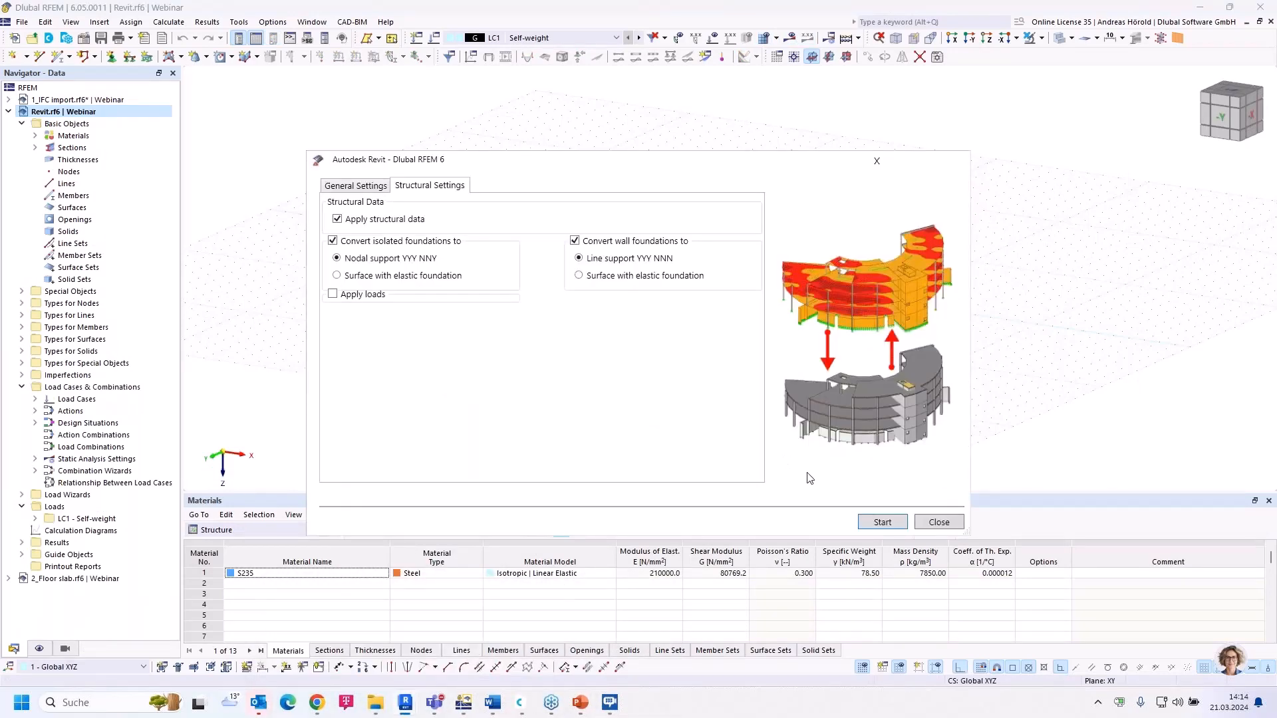
left_click(882, 522)
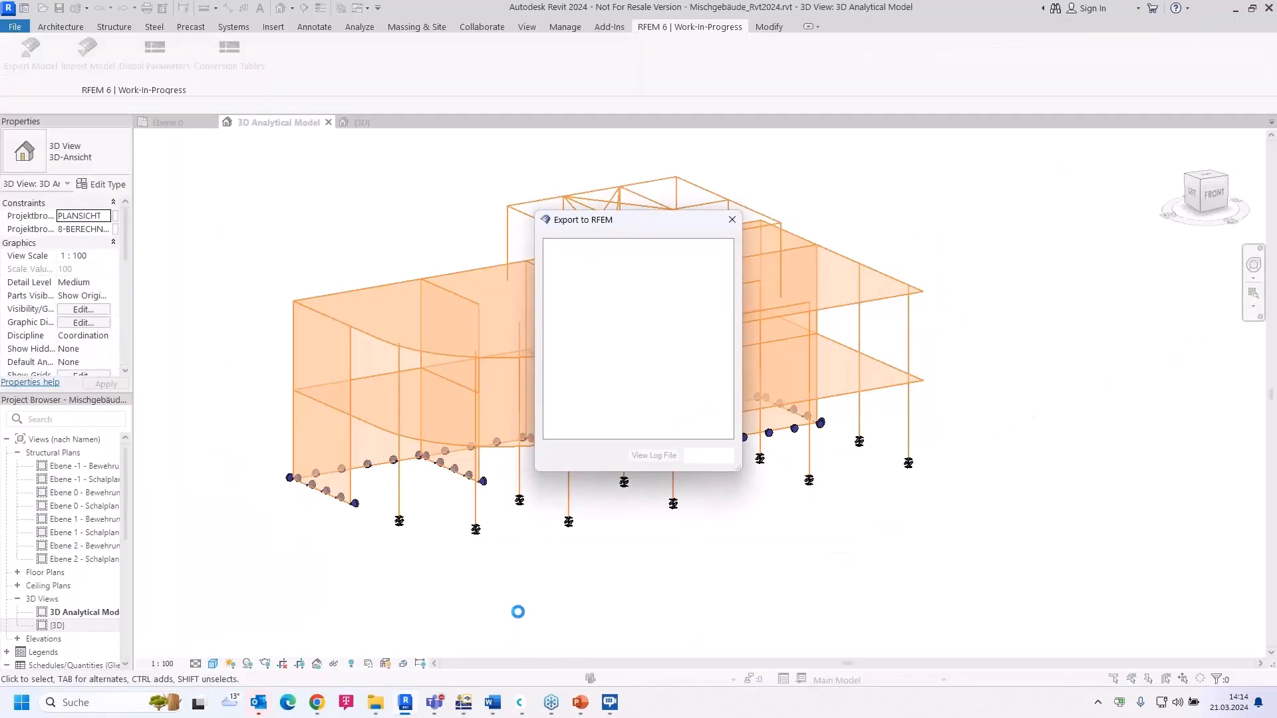
mouse_move(463, 704)
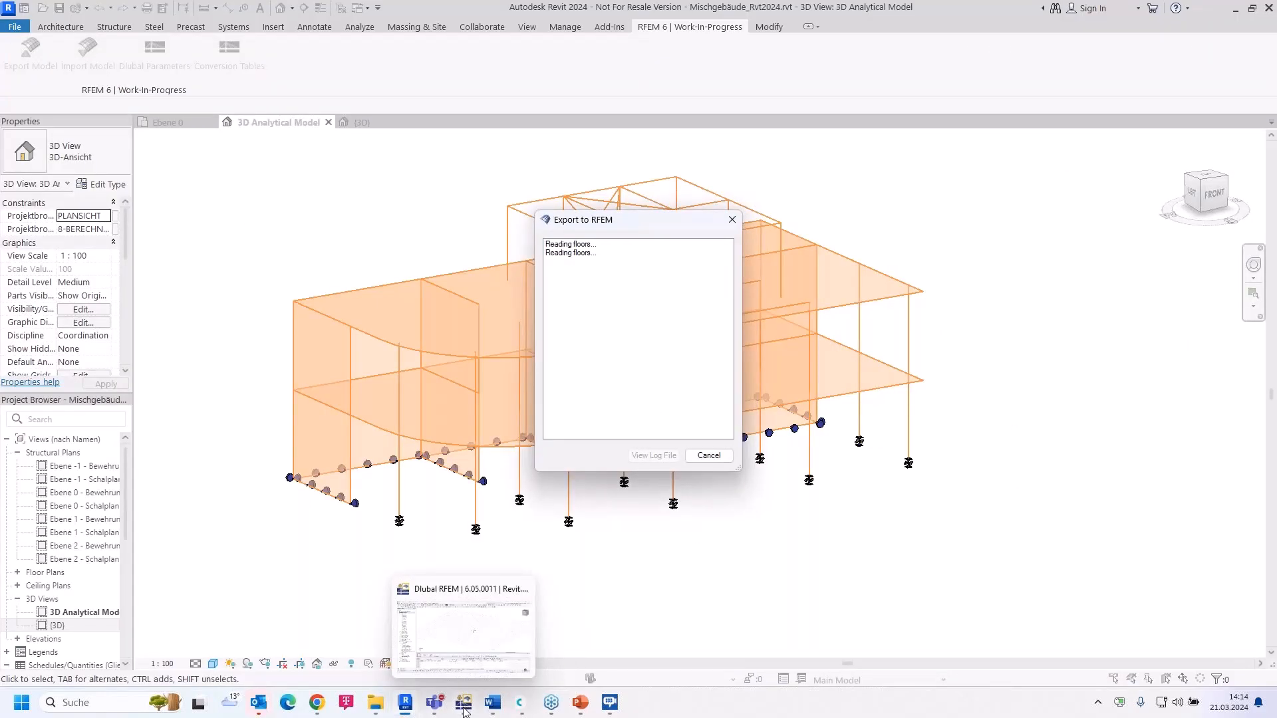
Step: Switch to RFEM and inspect the transferred Revit building in wireframe display from several sides, ending in solid display
left_click(459, 635)
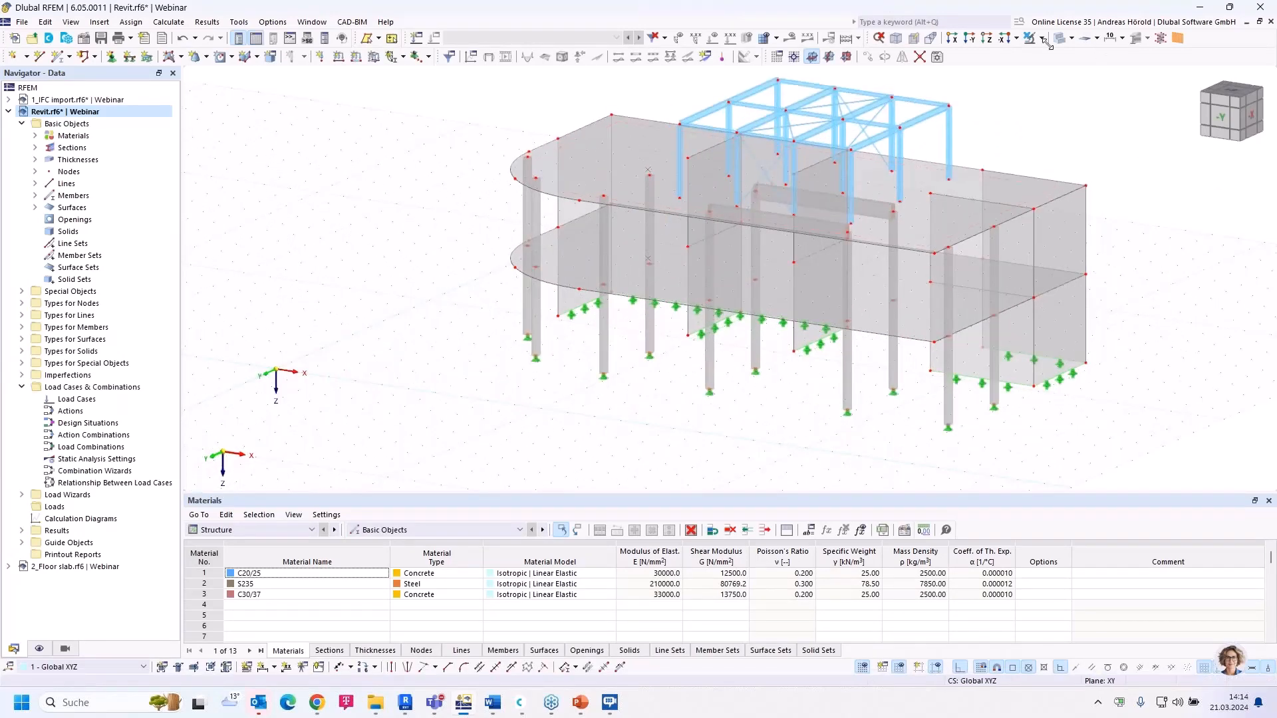
left_click(1071, 38)
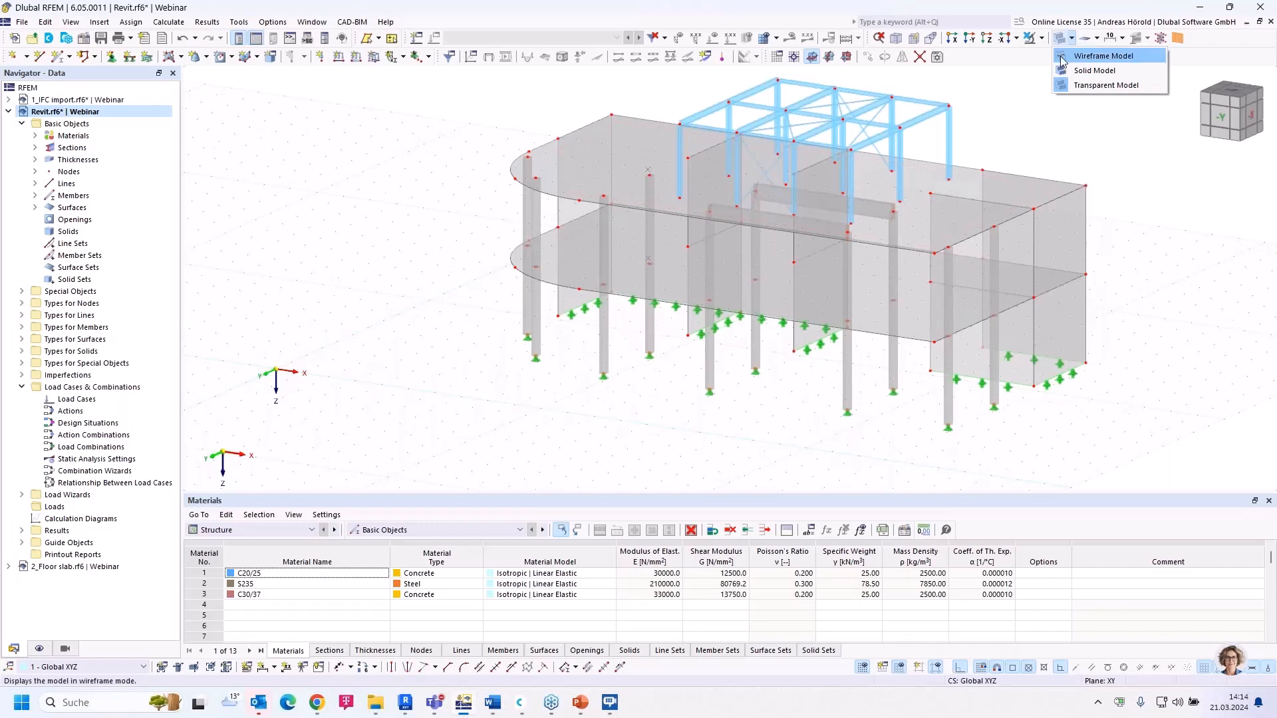
left_click(1098, 56)
middle_click_drag(1159, 248, 1011, 296, "ctrl")
scroll(823, 115, "up", 3)
scroll(823, 115, "down", 5)
scroll(634, 254, "down", 1)
middle_click_drag(624, 283, 906, 215, "ctrl")
scroll(930, 247, "down", 2)
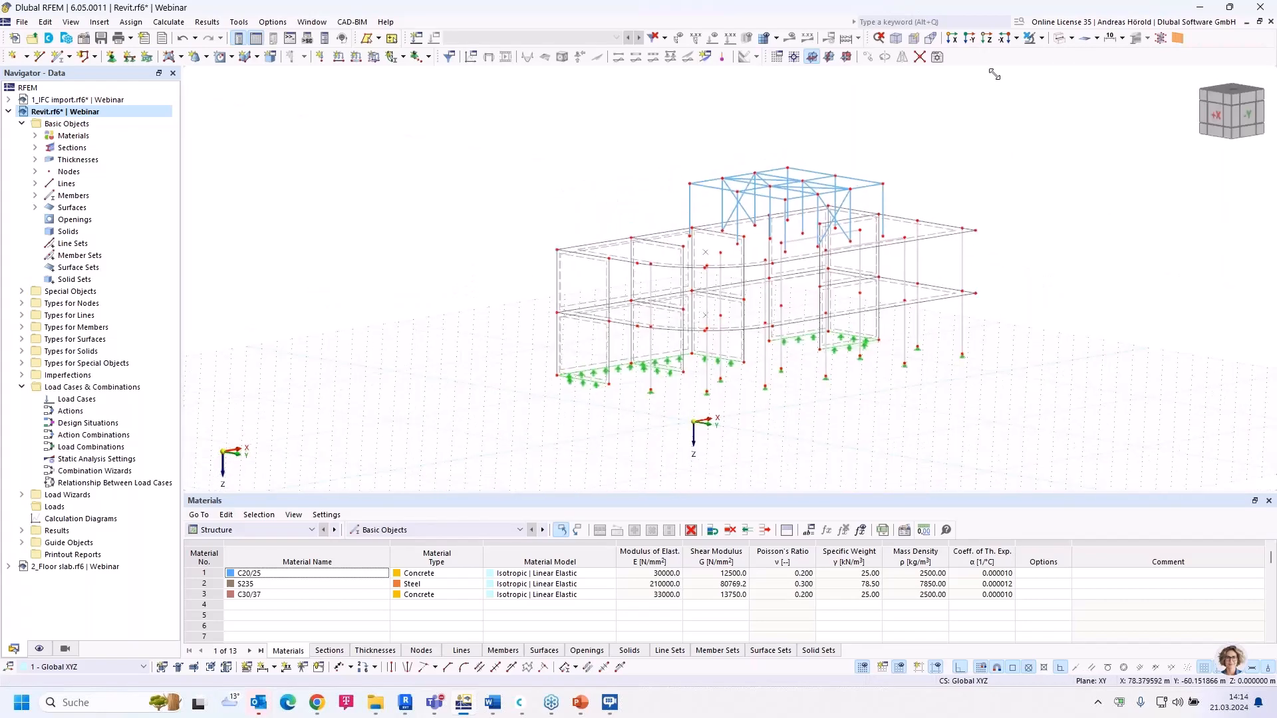
left_click(1071, 38)
left_click(1107, 72)
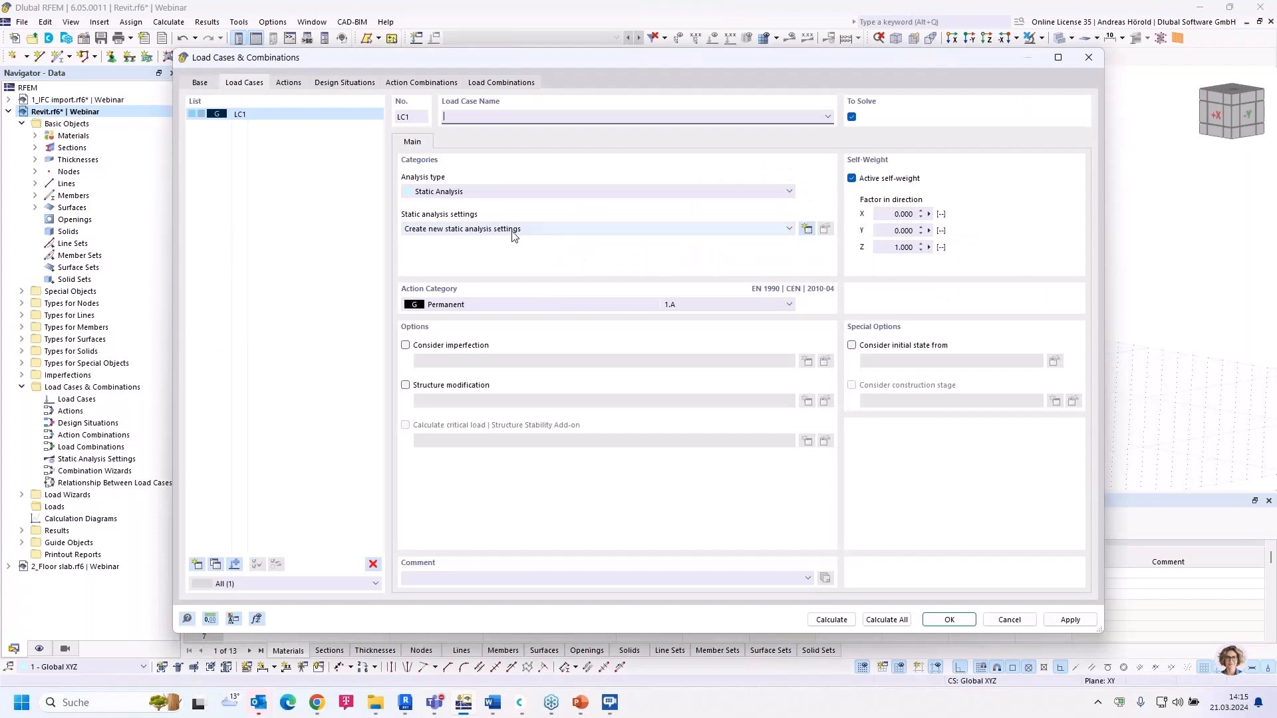
Step: Create geometrically linear static analysis settings for load case LC1, calculate it and view the building's global deformations
left_click(516, 237)
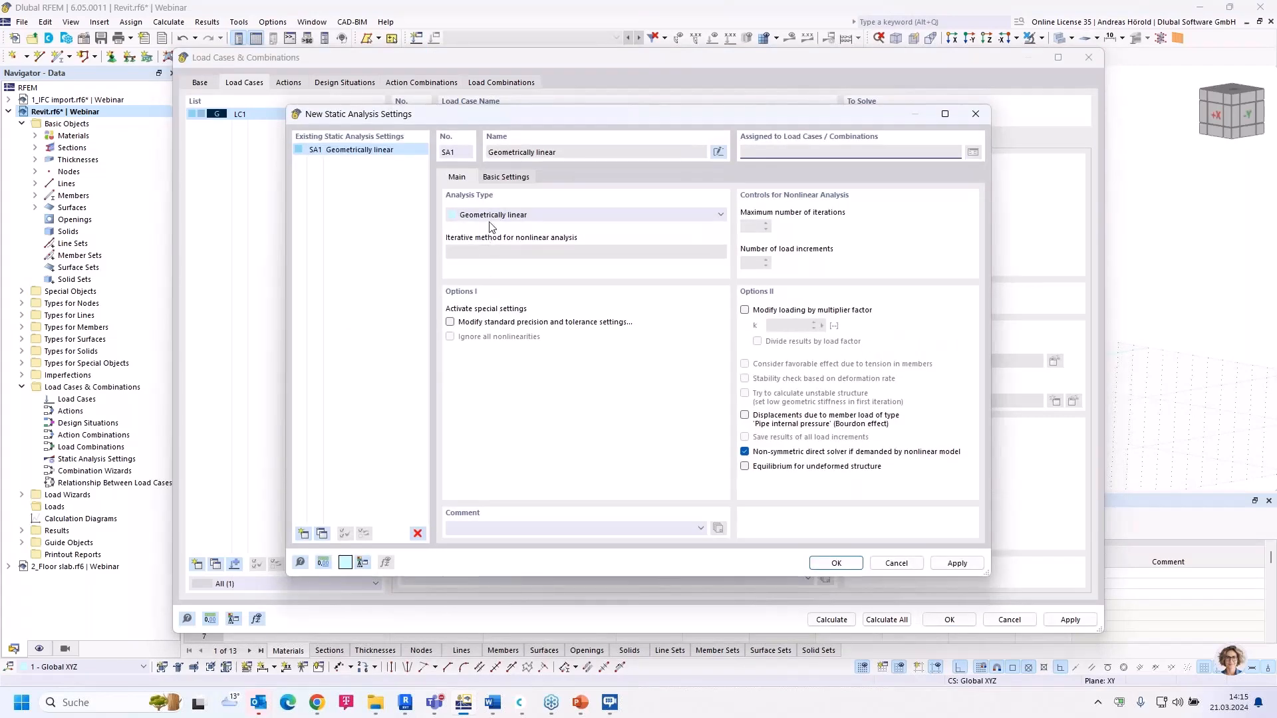
left_click(834, 563)
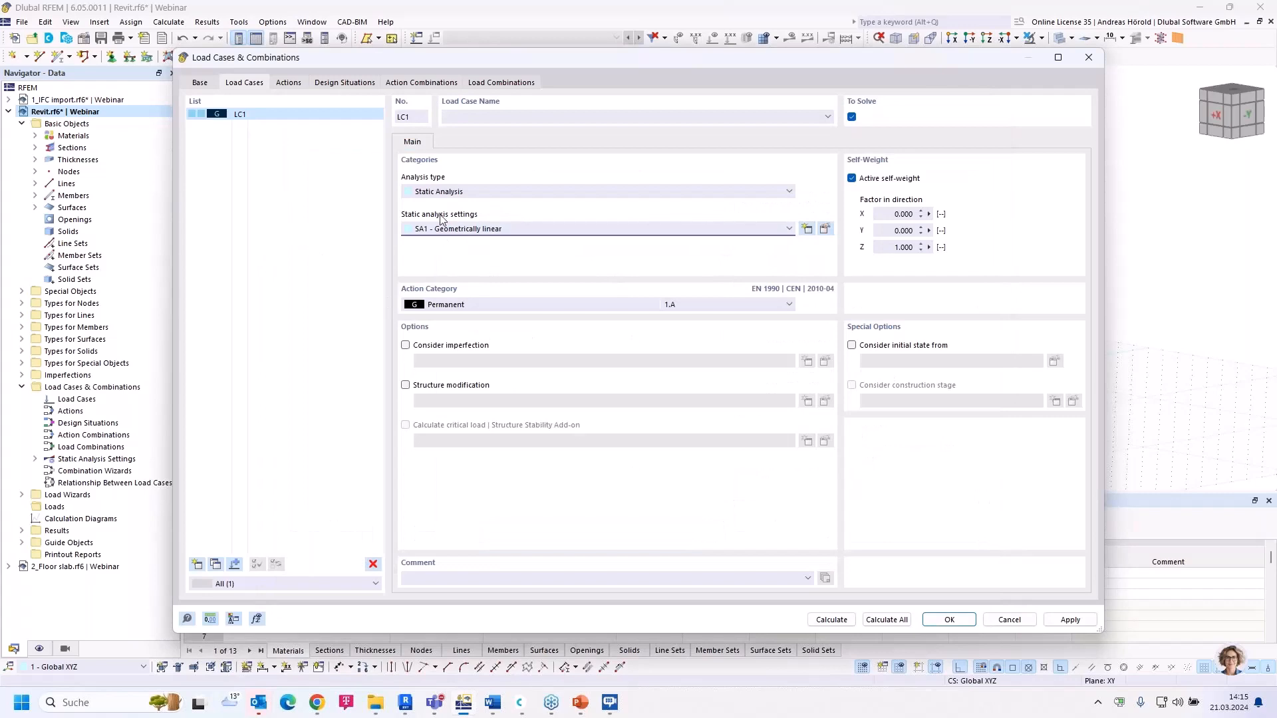
left_click(832, 620)
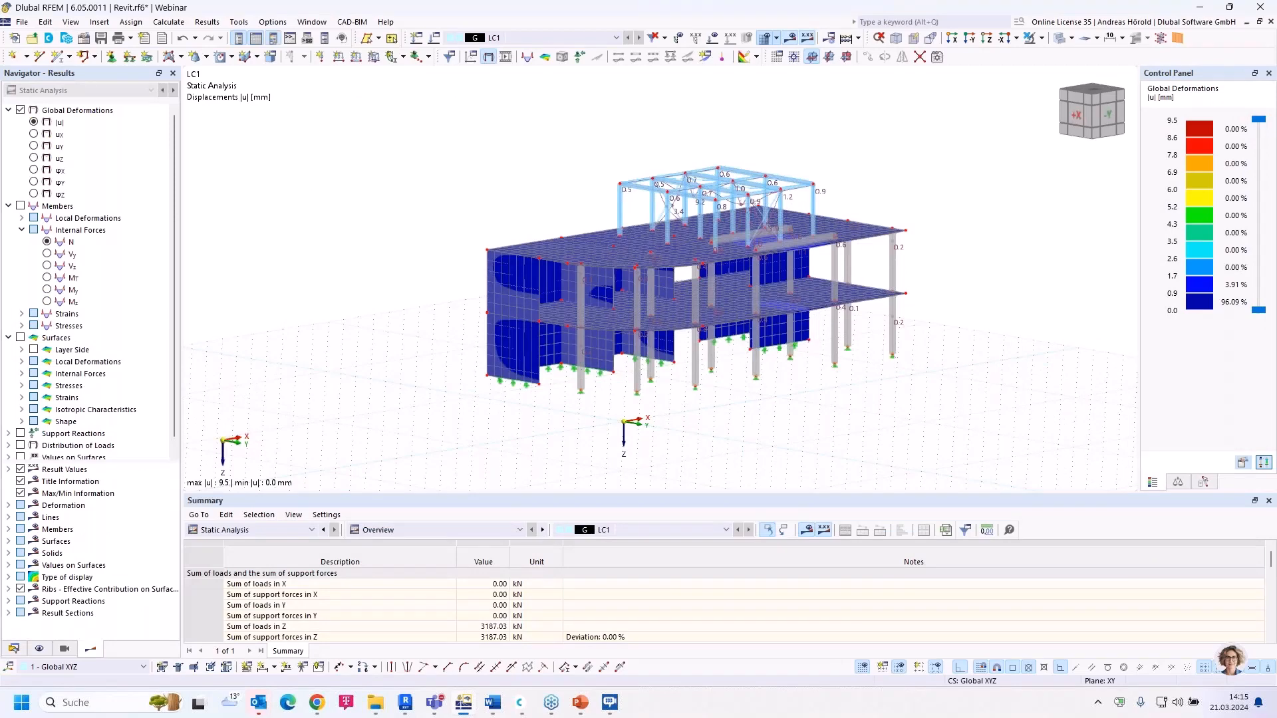
scroll(600, 359, "up", 3)
scroll(600, 360, "down", 2)
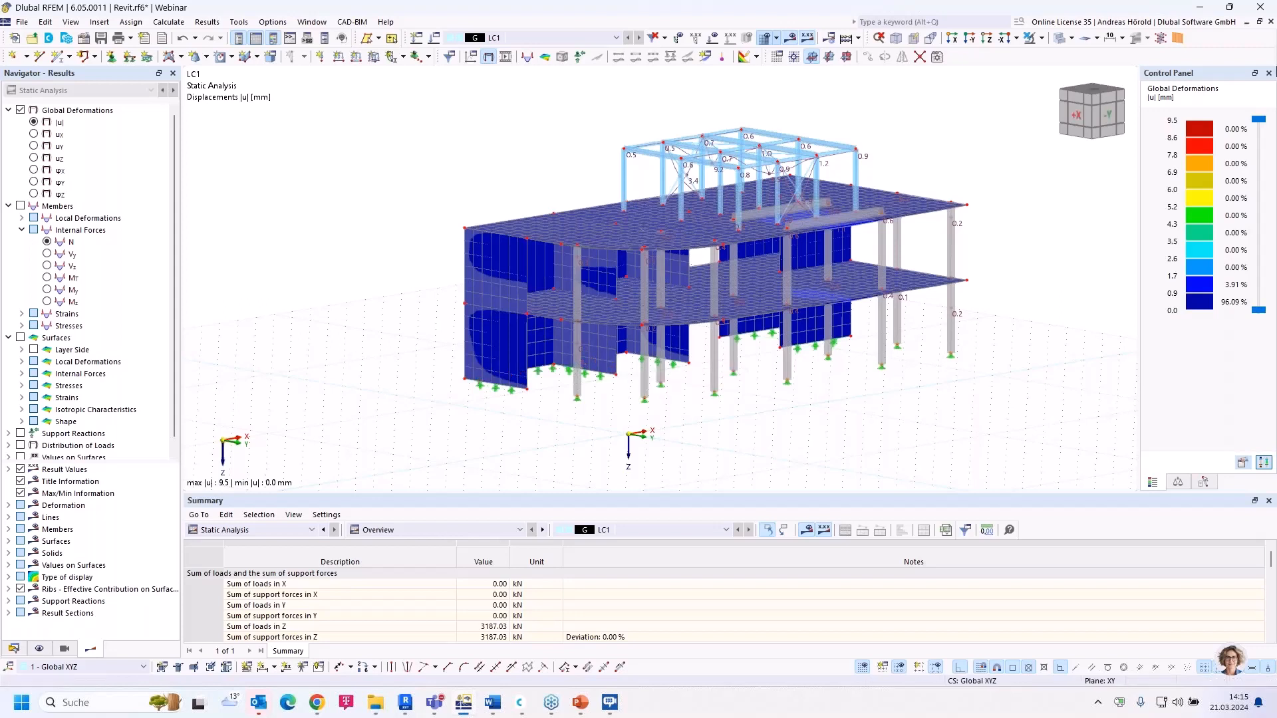
Step: Close the Revit.rf6 model without saving its changes and save the 1_IFC import.rf6 model
left_click(1271, 22)
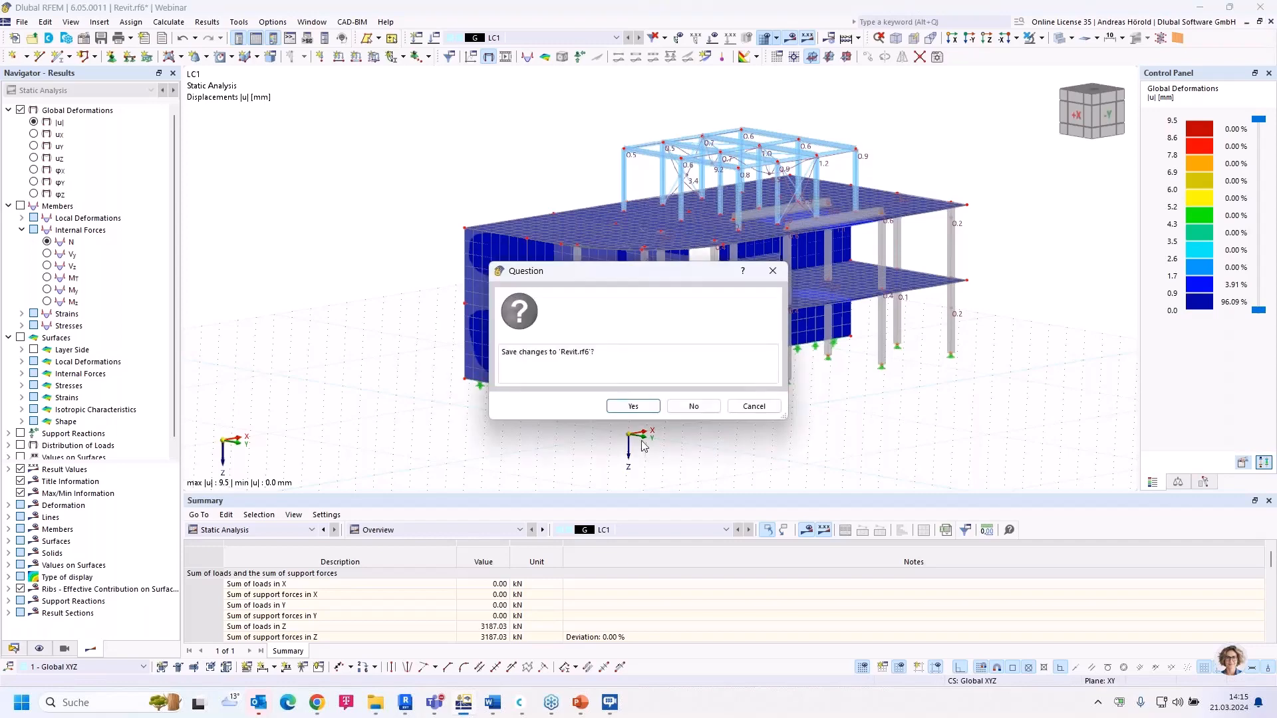
left_click(687, 407)
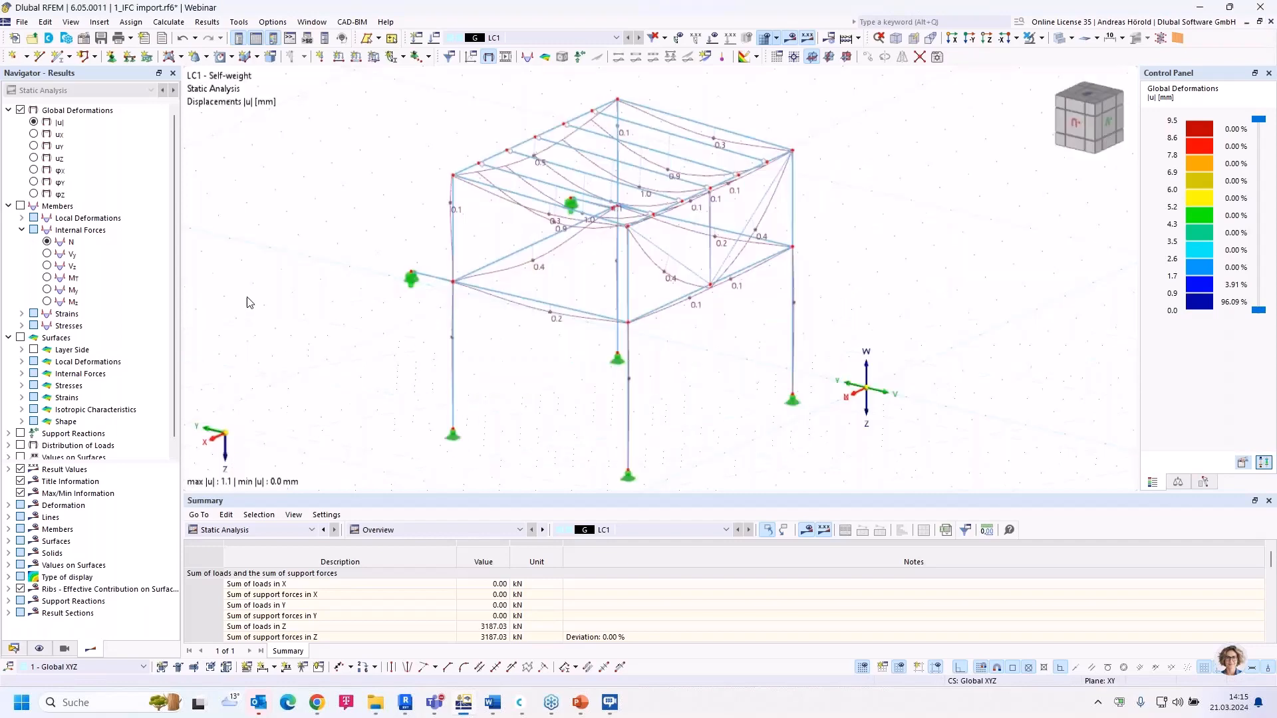
left_click(101, 42)
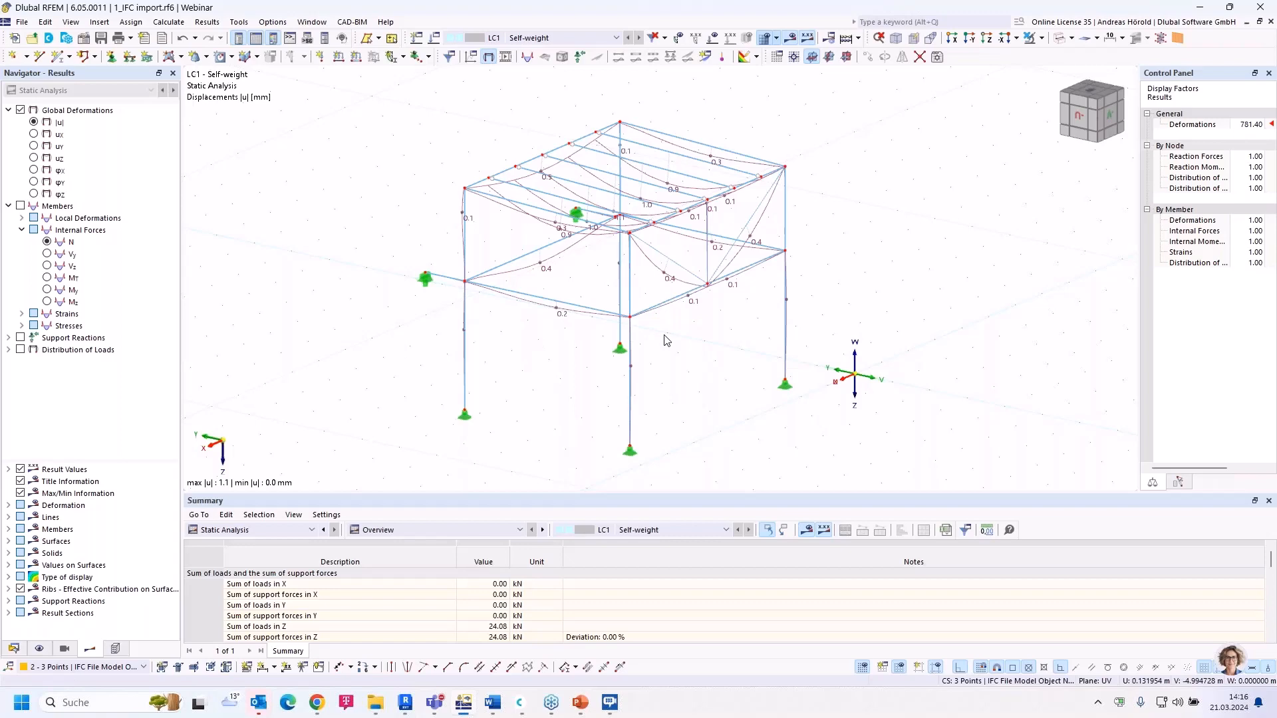
Step: Hide the results table, activate 2_Floor slab.rf6 and tile both model windows horizontally
left_click(1268, 503)
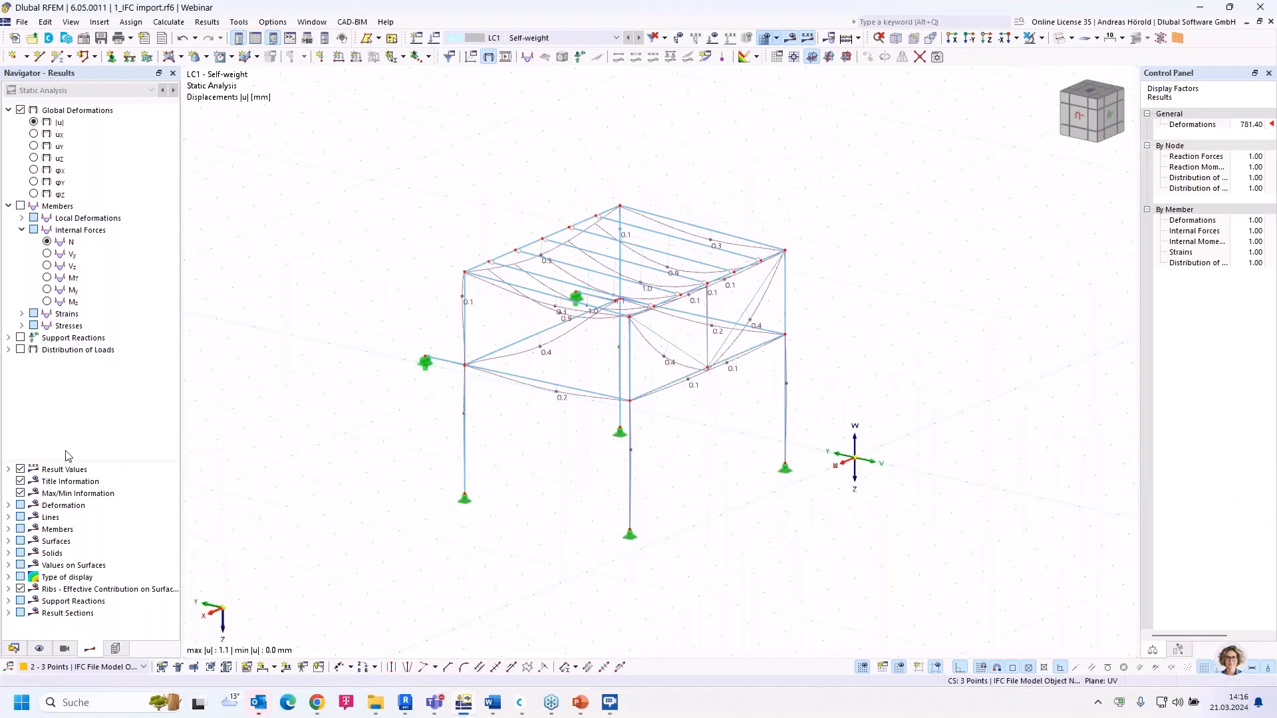
left_click(14, 649)
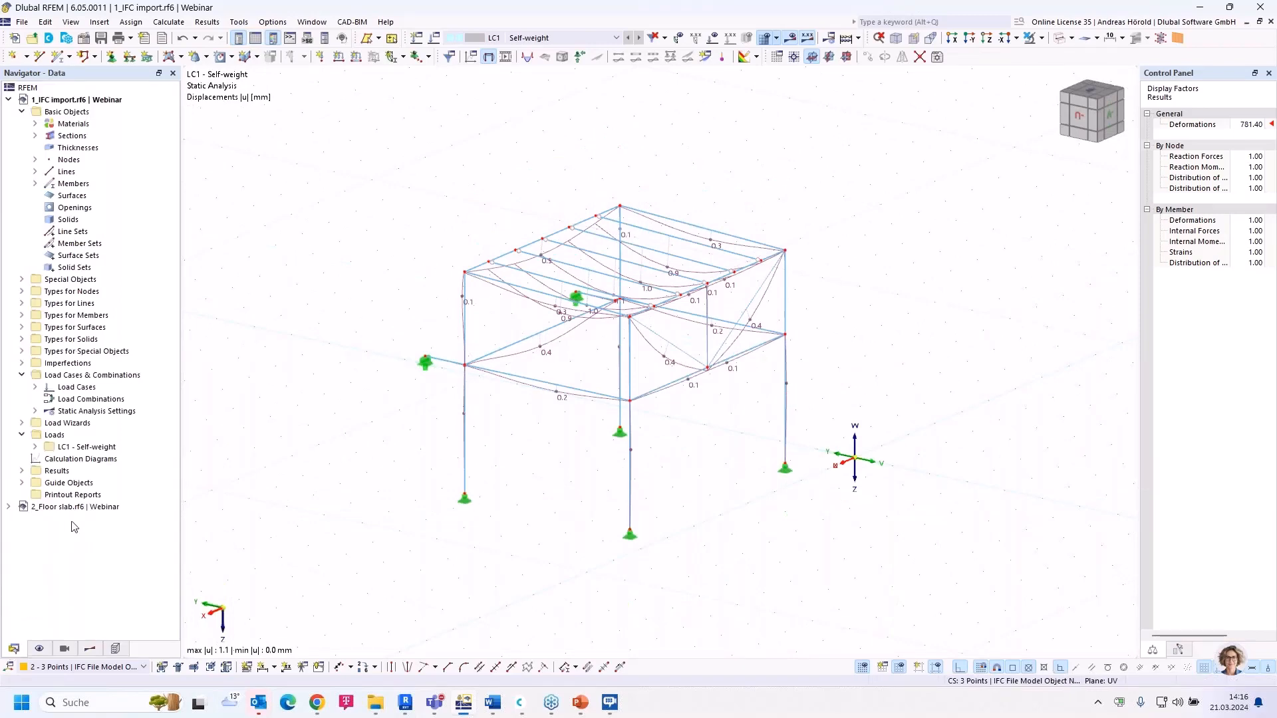
left_click(82, 506)
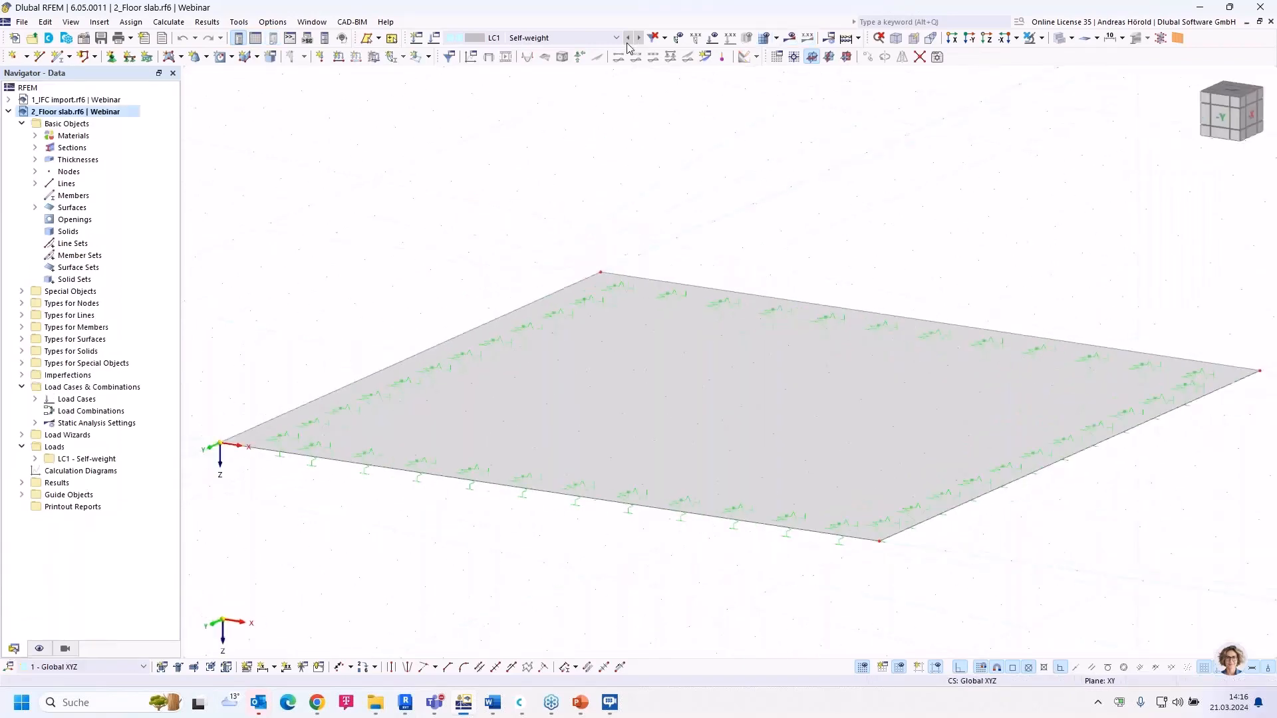
left_click(310, 22)
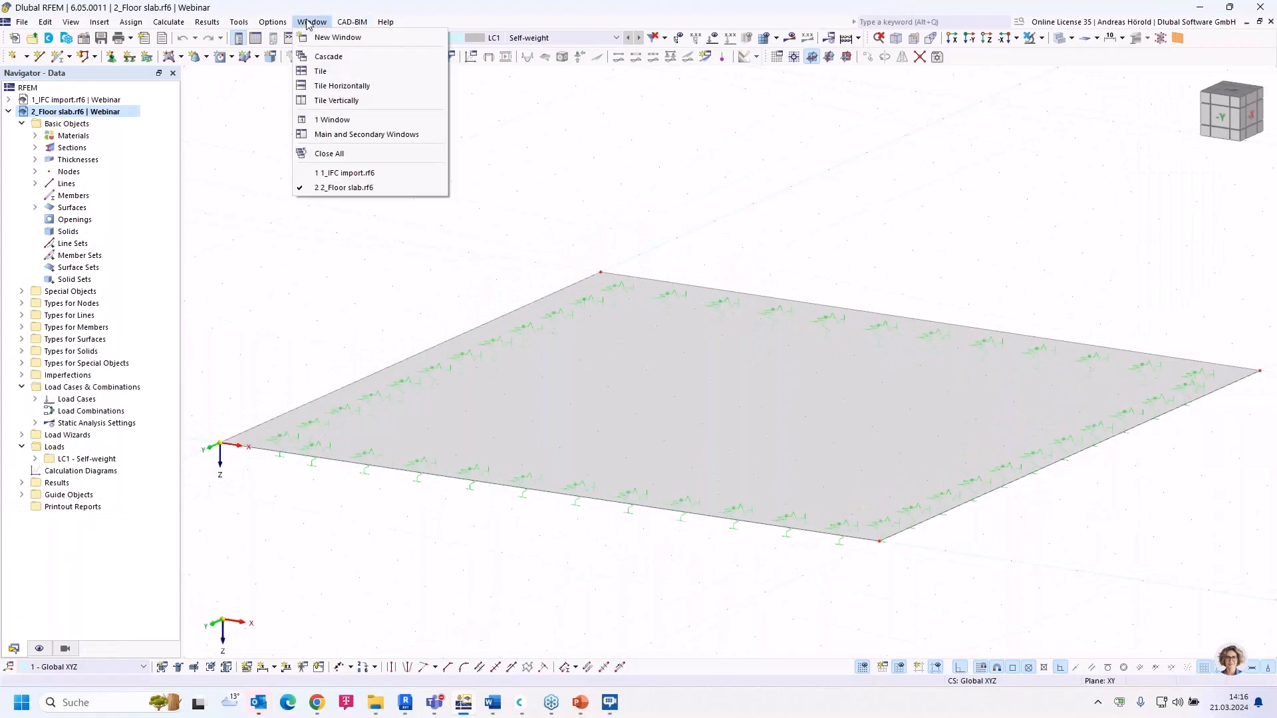
left_click(353, 87)
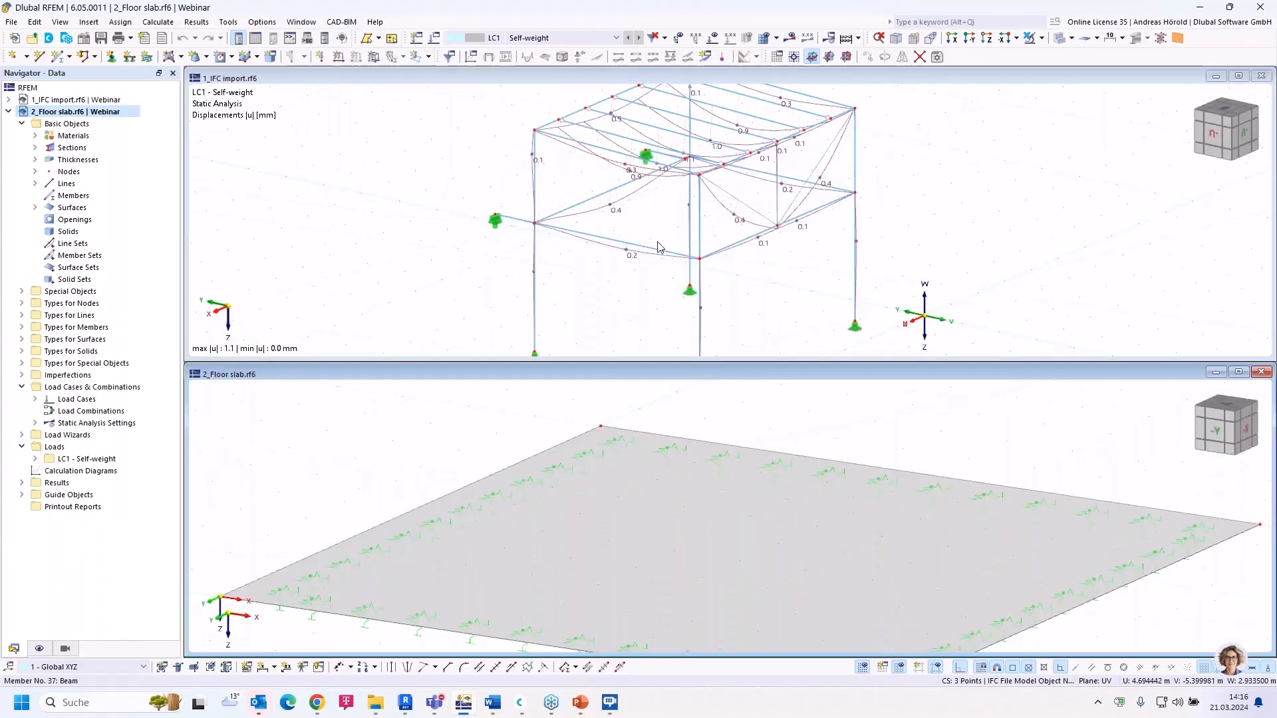
Step: Display the support reactions in the IFC frame model and bring the whole floor slab into view in its window
left_click(774, 263)
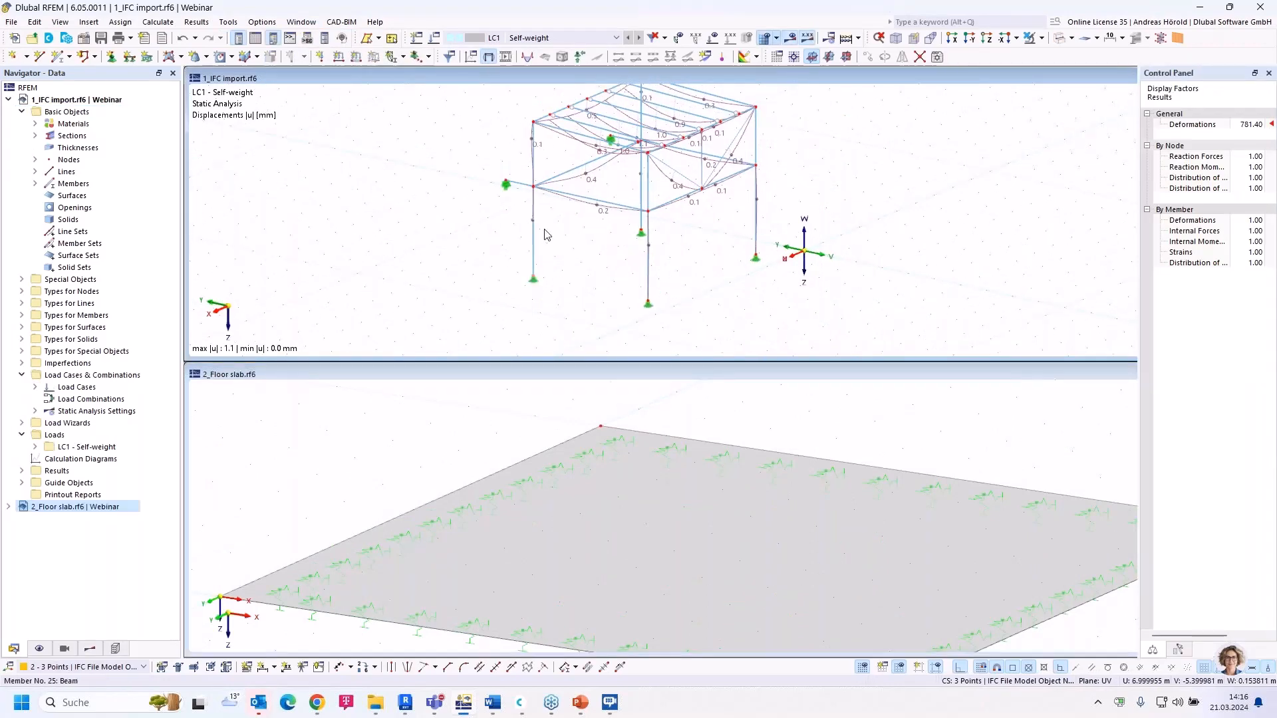
left_click(580, 57)
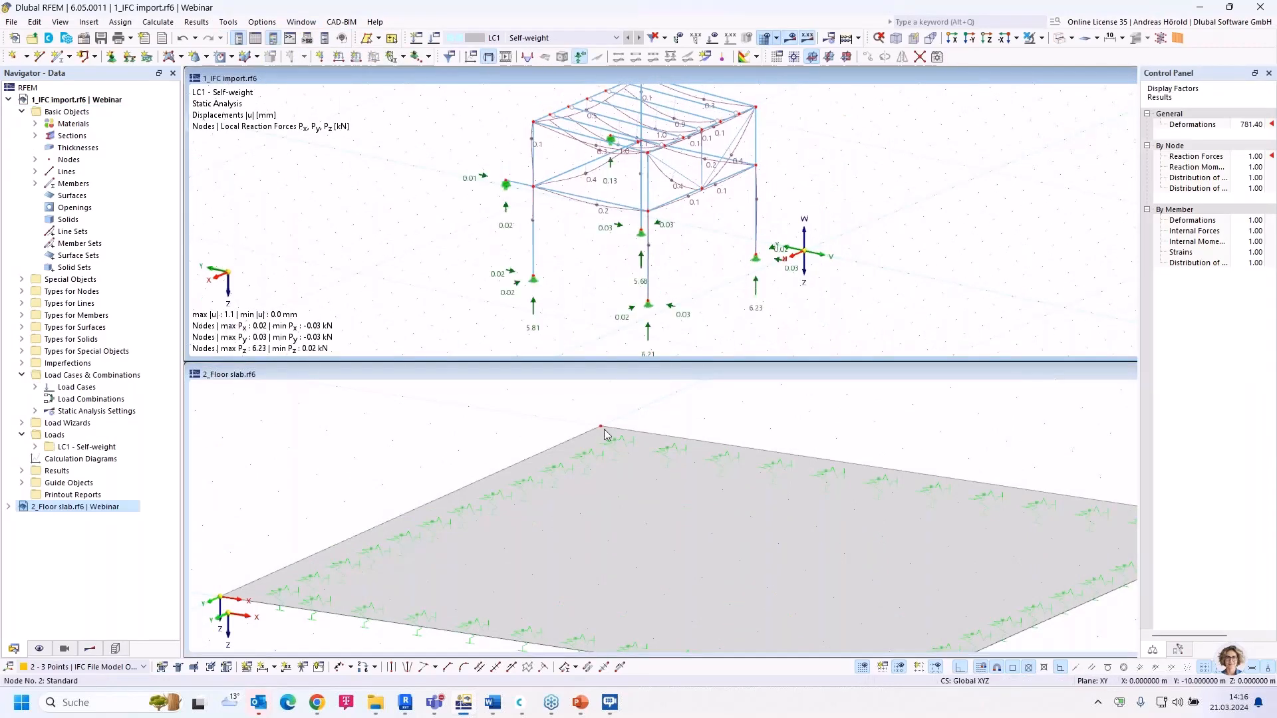
left_click(805, 412)
scroll(797, 416, "down", 2)
middle_click_drag(798, 417, 732, 416)
left_click(798, 249)
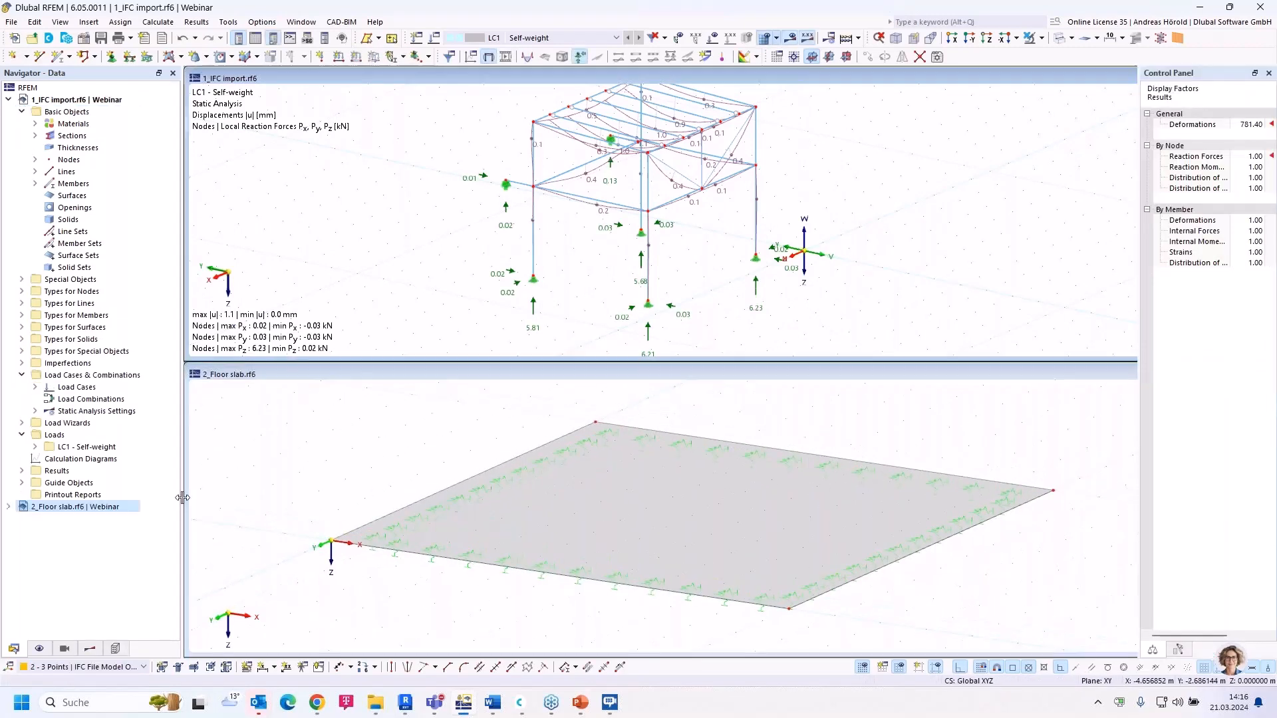
Step: Hide the user-defined coordinate systems in the IFC frame model and compare the global axes of both models
left_click(39, 649)
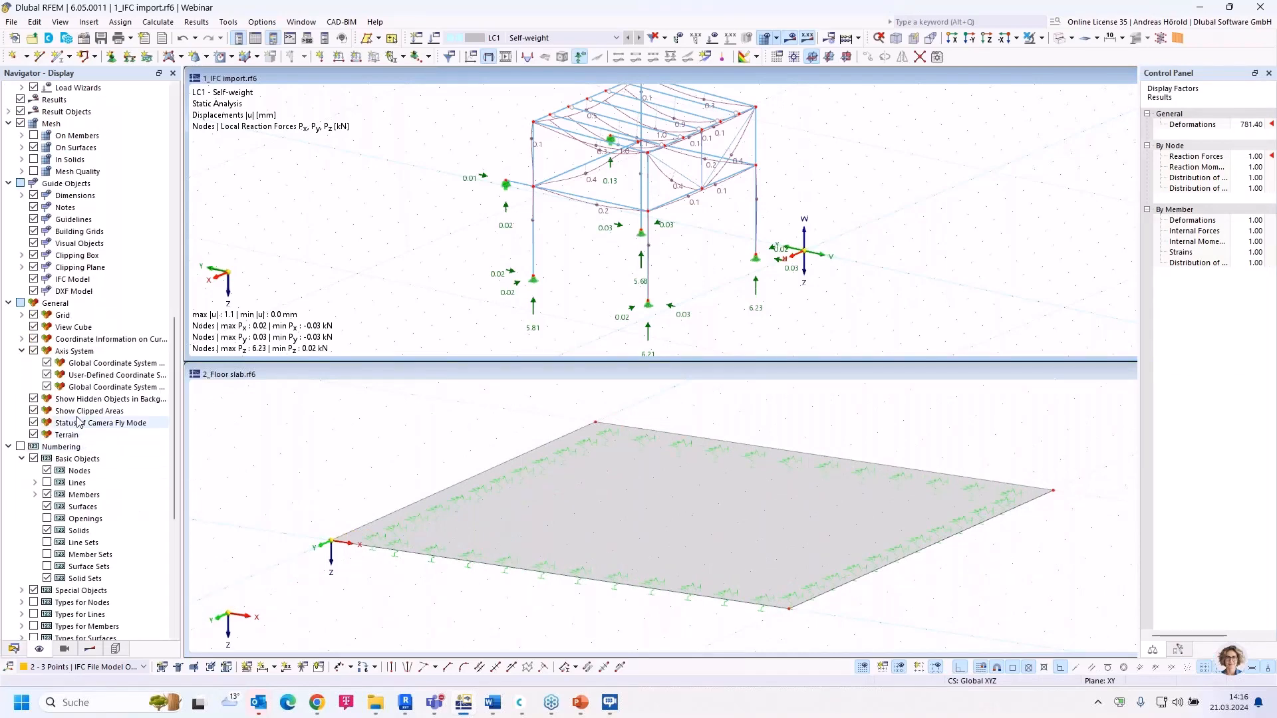
left_click(47, 376)
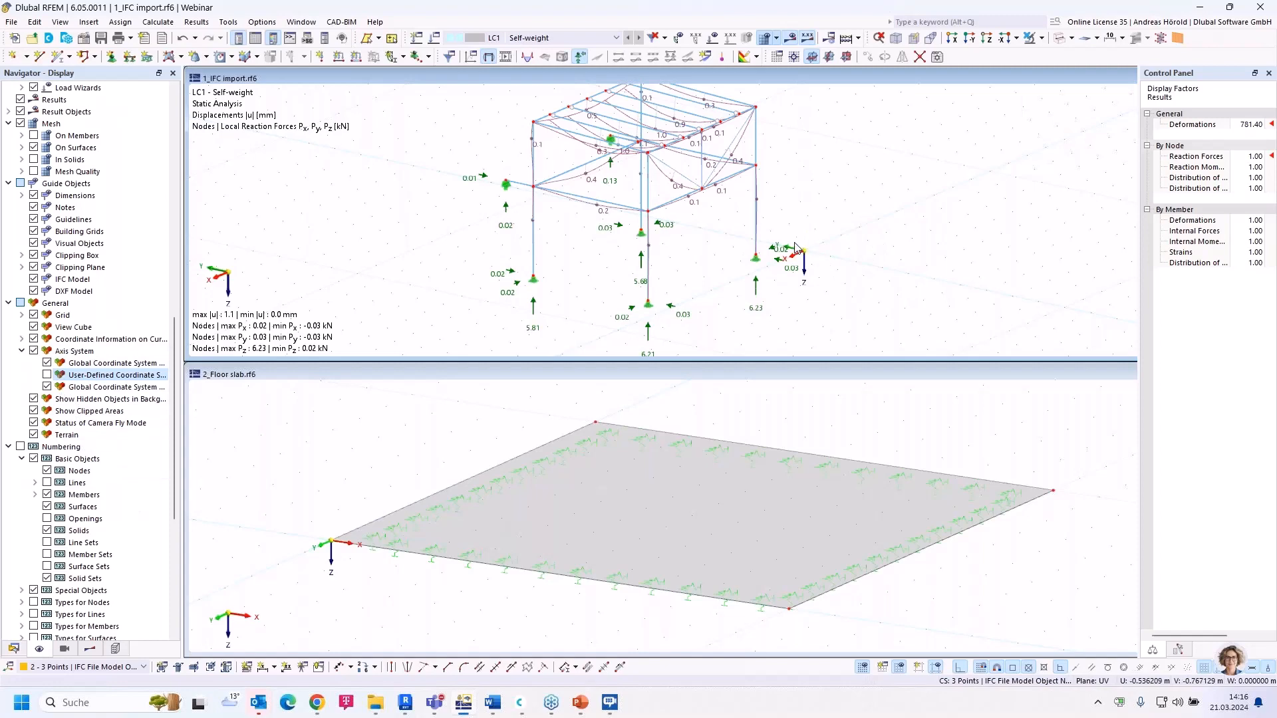
scroll(796, 246, "up", 8)
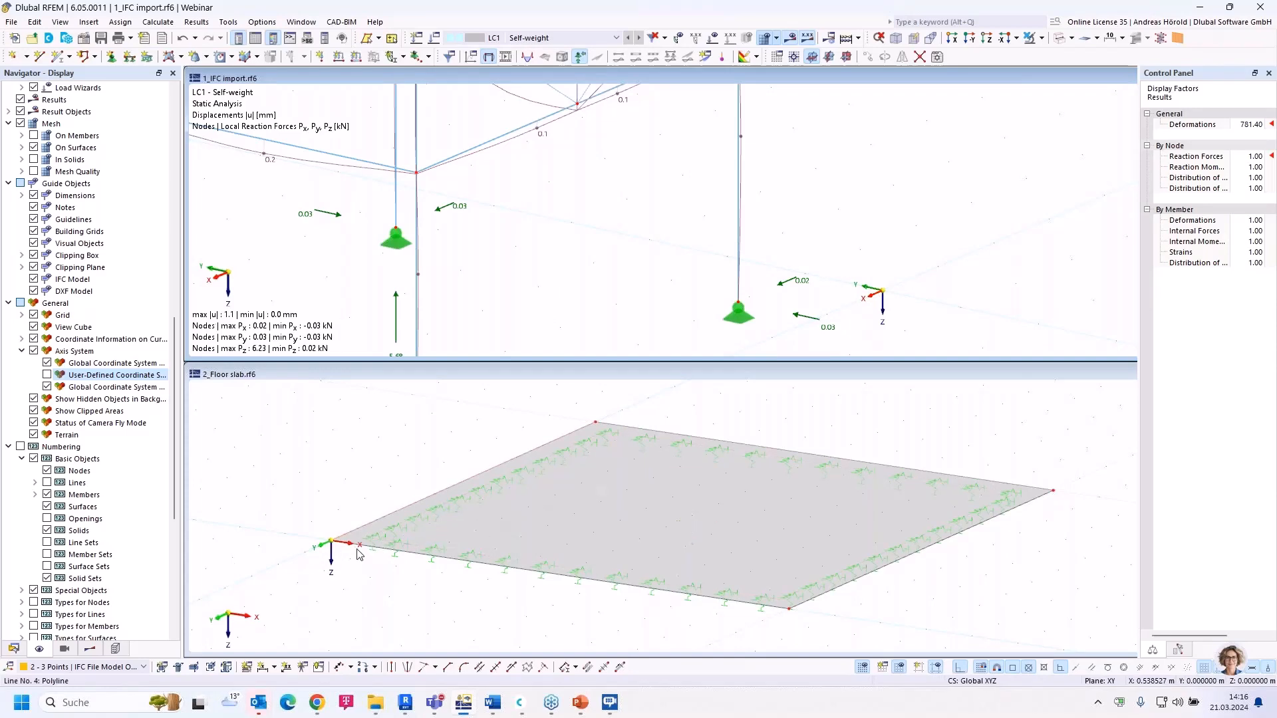
scroll(498, 477, "down", 2)
scroll(449, 237, "down", 3)
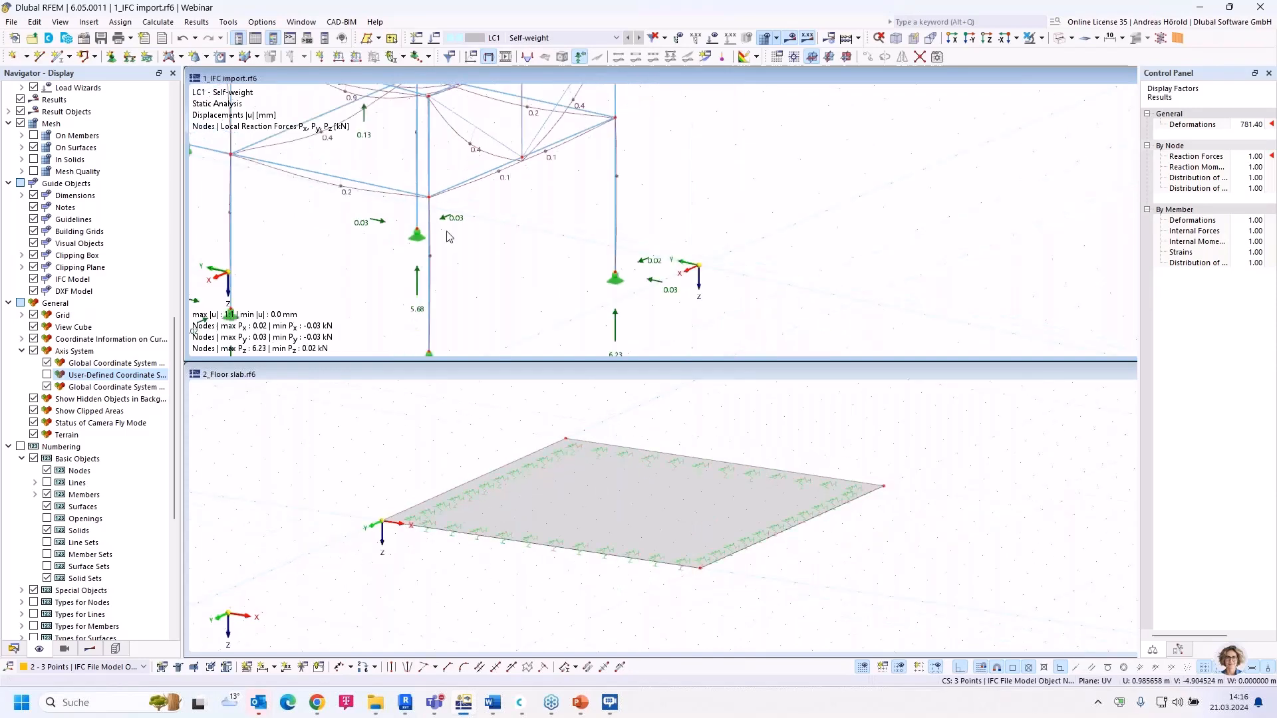
middle_click_drag(468, 236, 573, 223)
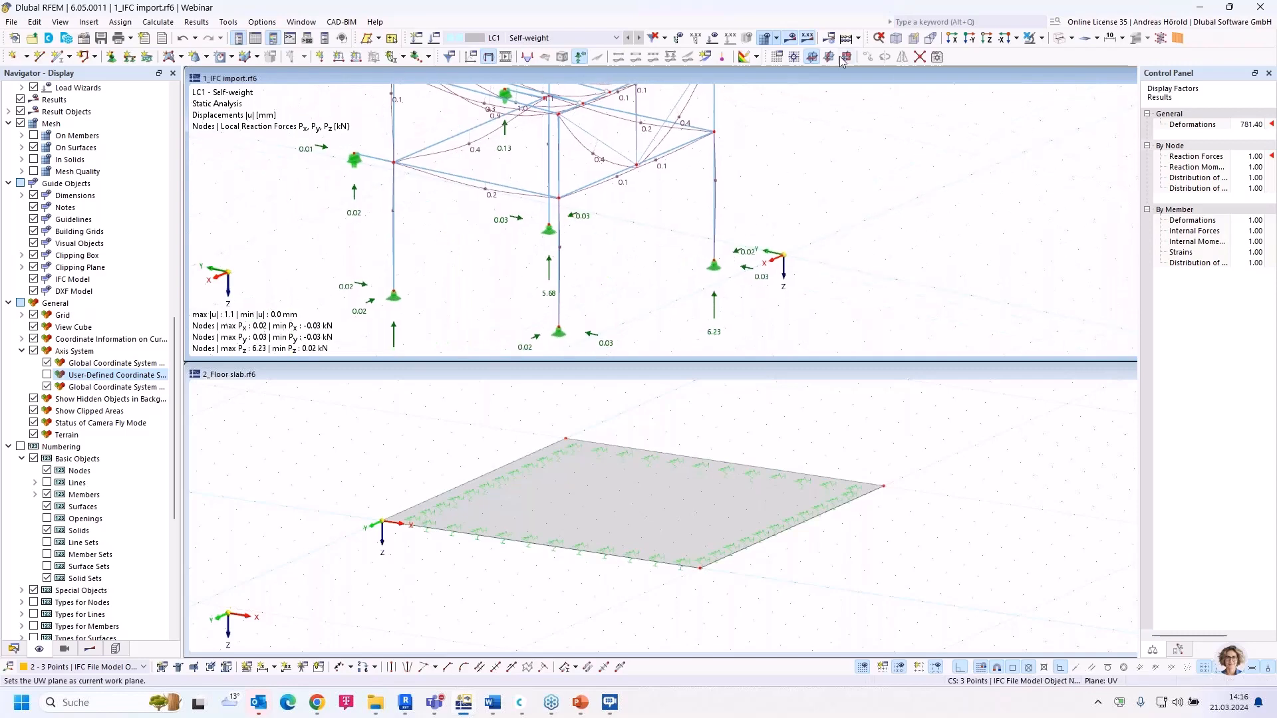
Step: Set the IFC frame model to the default axonometric view so its orientation matches the floor slab's
left_click(890, 42)
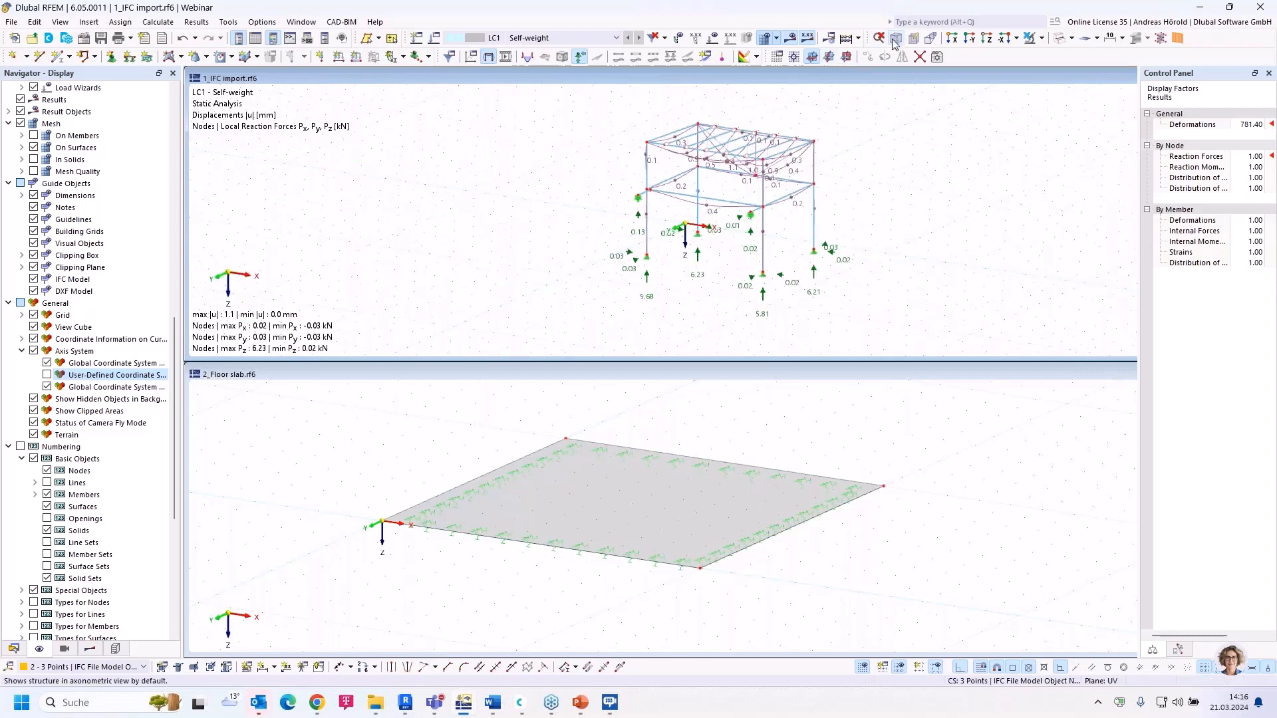
scroll(778, 266, "up", 2)
middle_click_drag(735, 243, 720, 265)
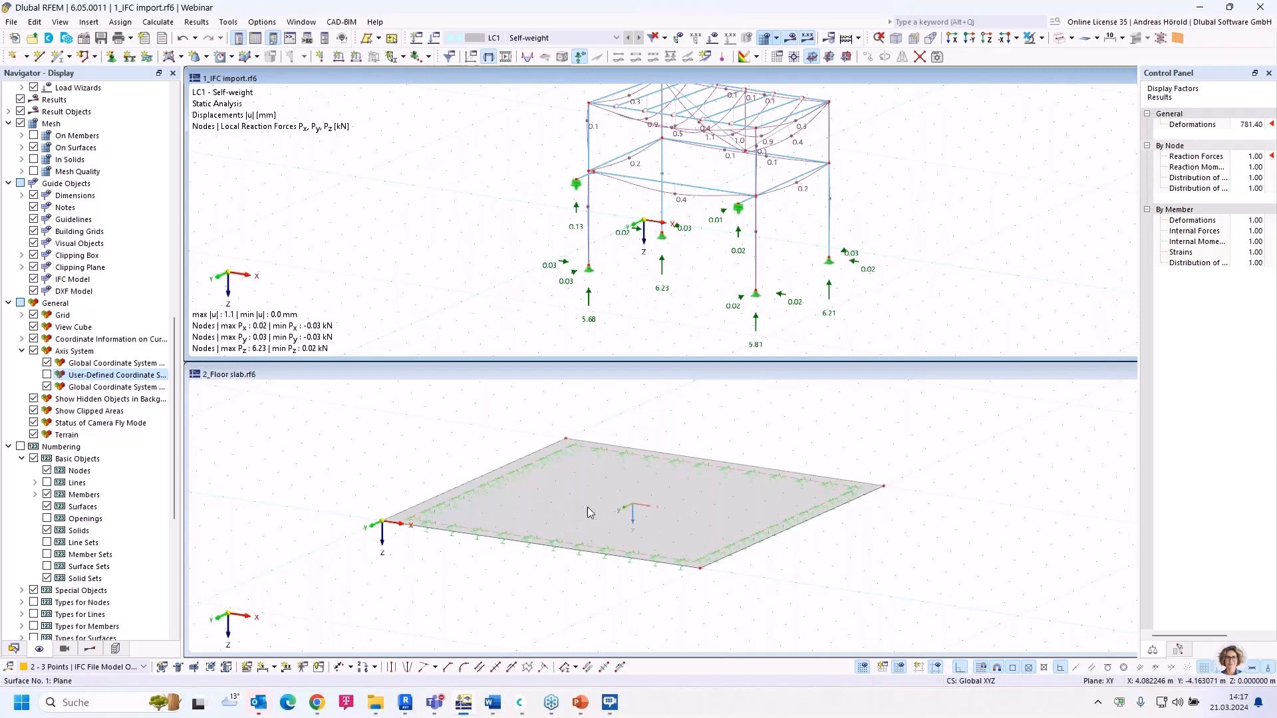
mouse_move(588, 500)
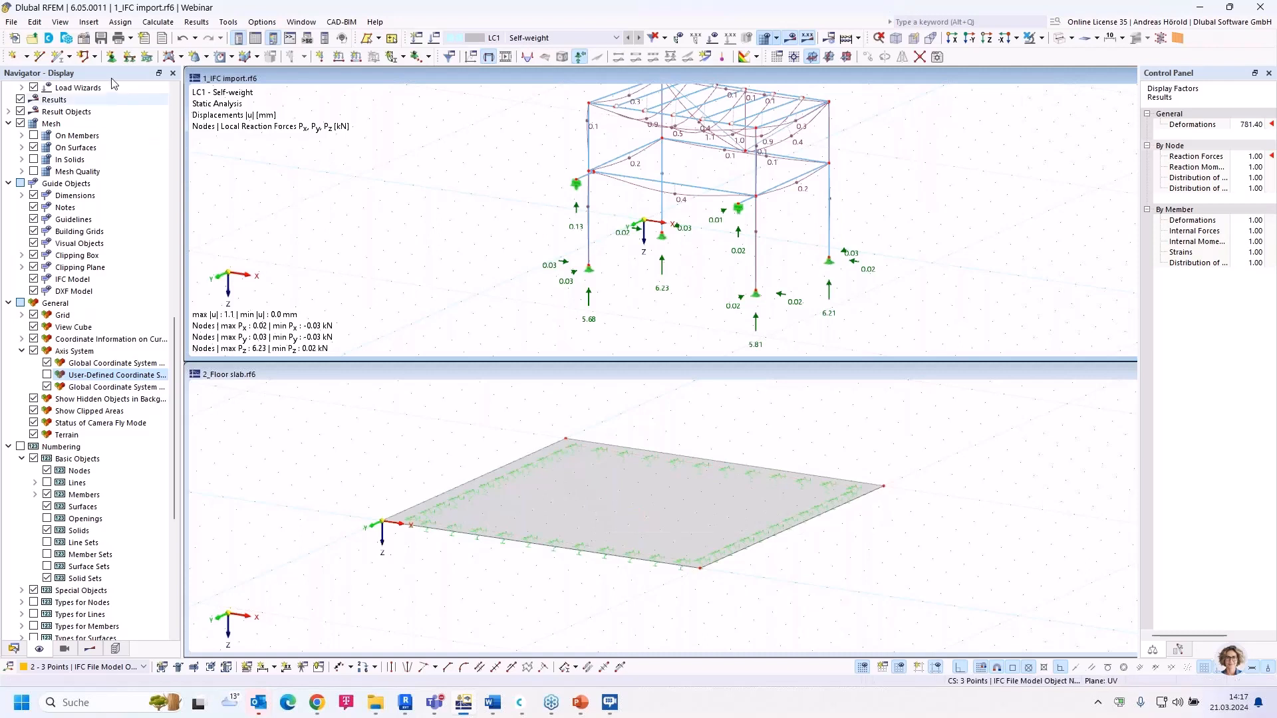
Step: Turn on object numbering in the IFC frame model, with the column base supports in view
left_click(87, 23)
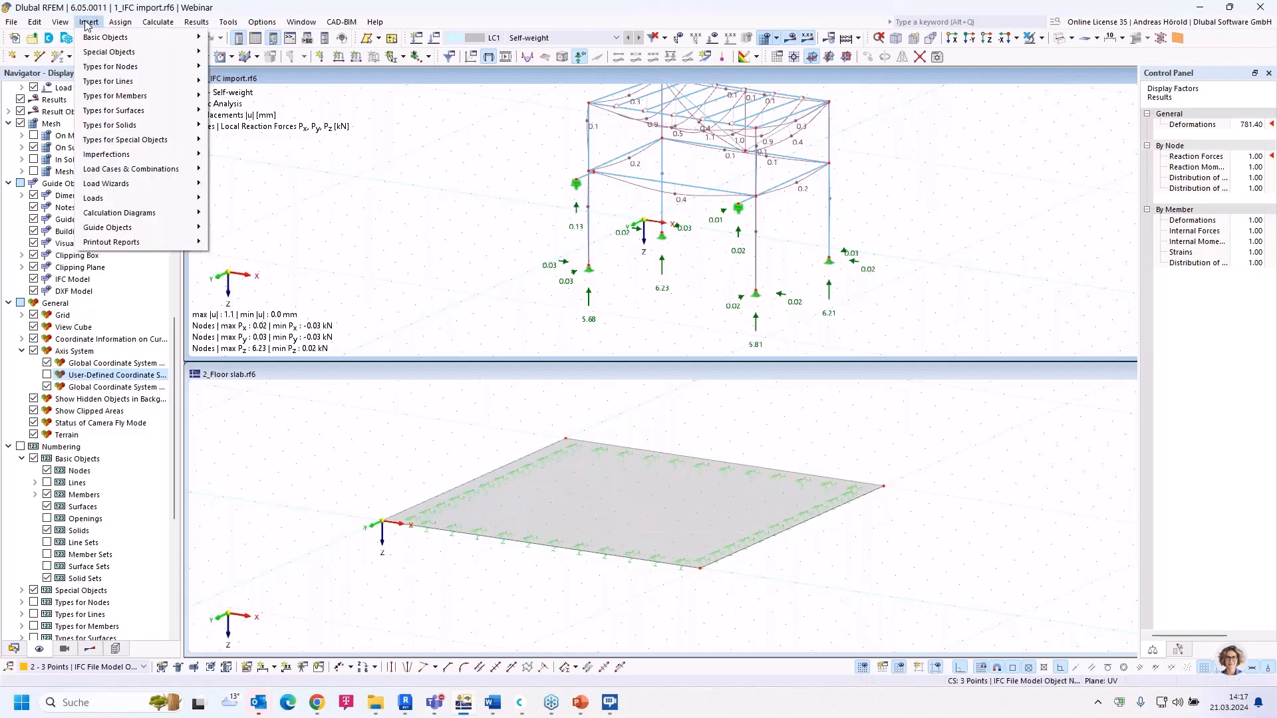
left_click(601, 370)
scroll(624, 298, "up", 2)
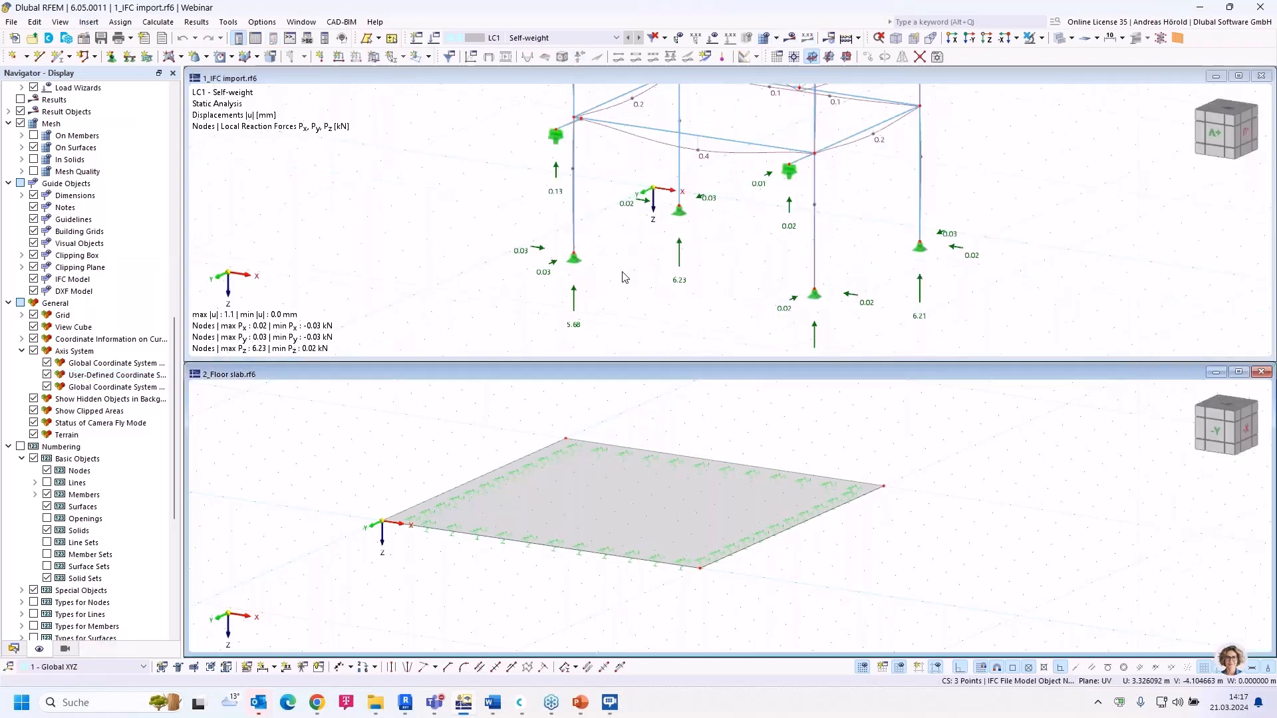
middle_click(630, 246)
scroll(675, 212, "up", 1)
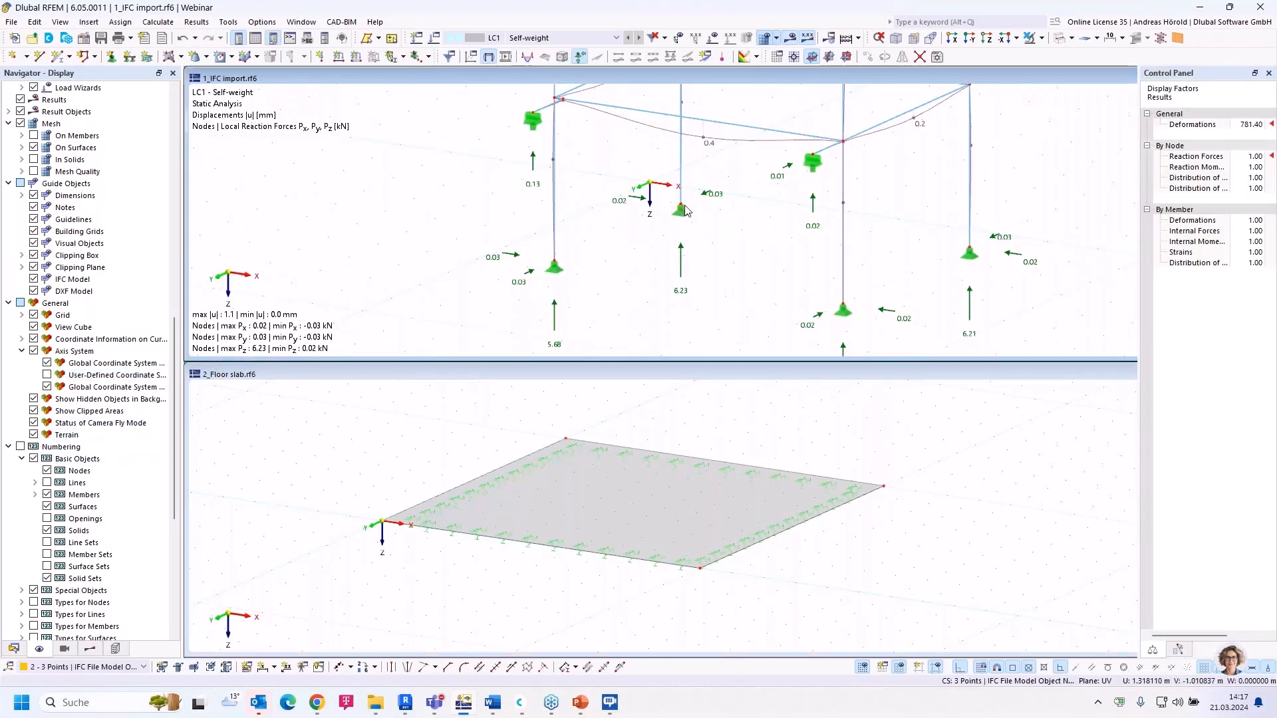
left_click(20, 448)
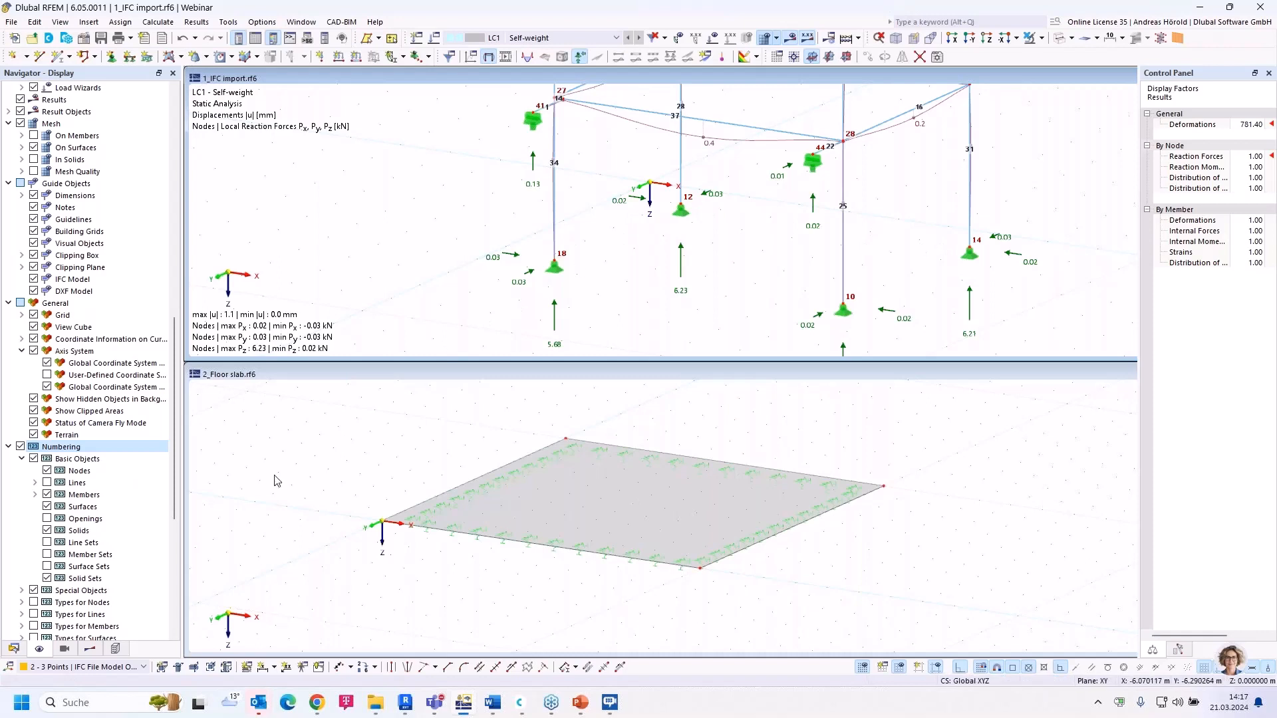
Step: Add linear length dimensions between support nodes 18 and 10 and between nodes 10 and 14 of the frame
left_click(261, 668)
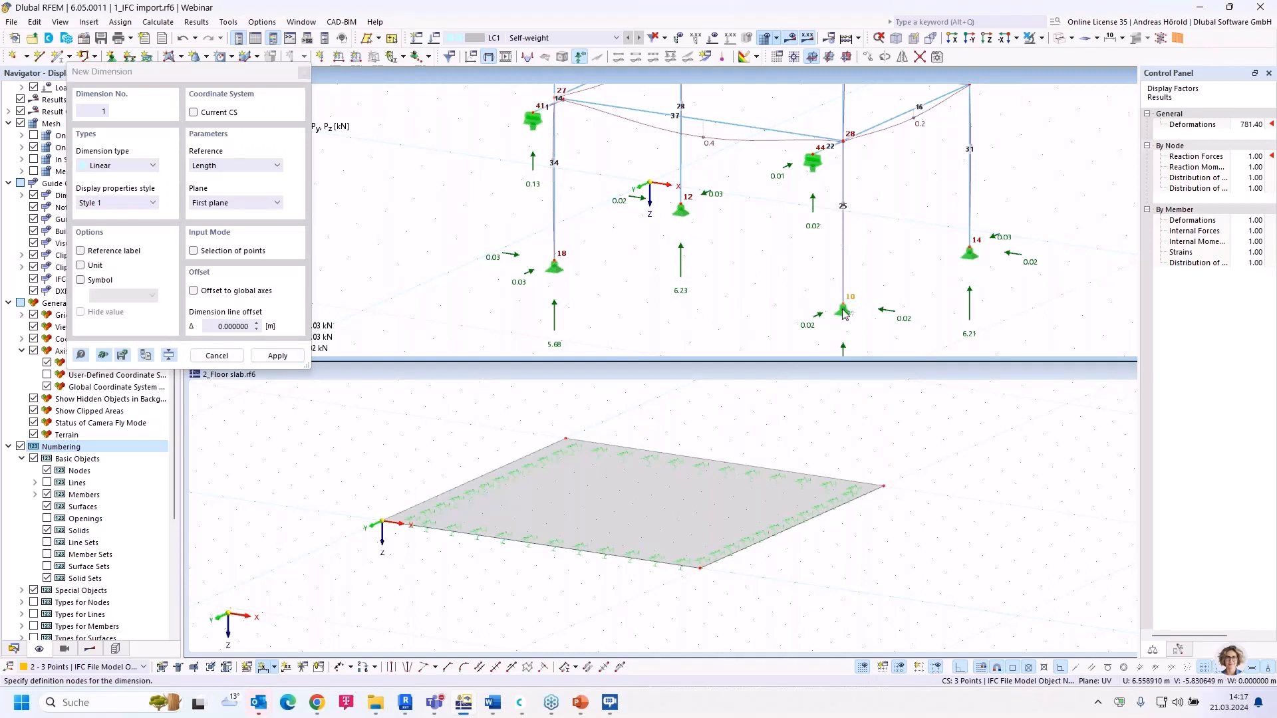
left_click(556, 266)
left_click(576, 303)
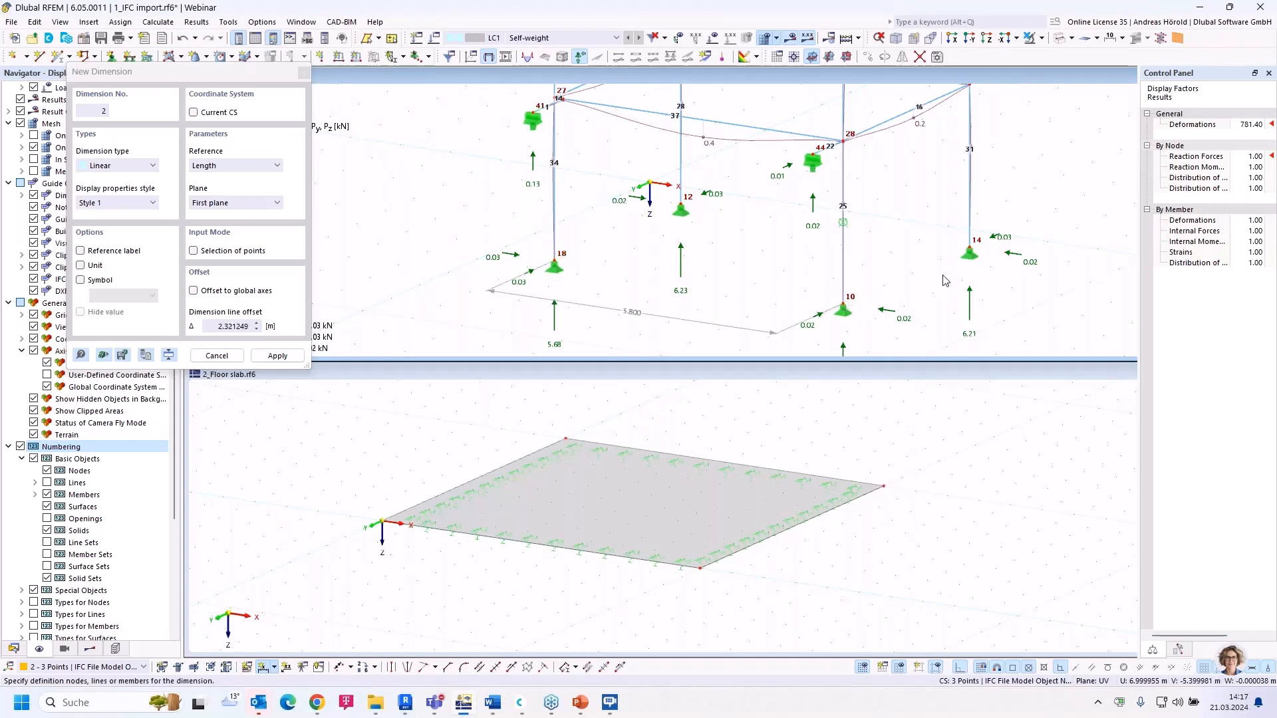
left_click(974, 284)
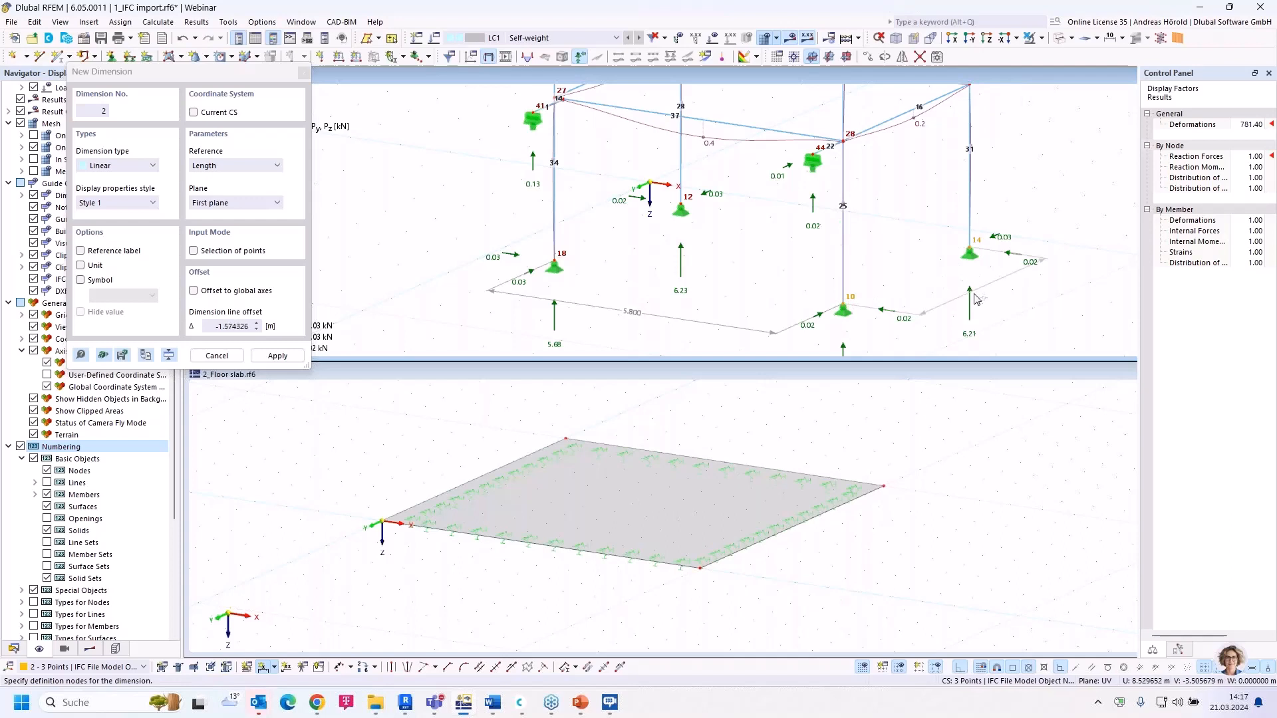
left_click(953, 297)
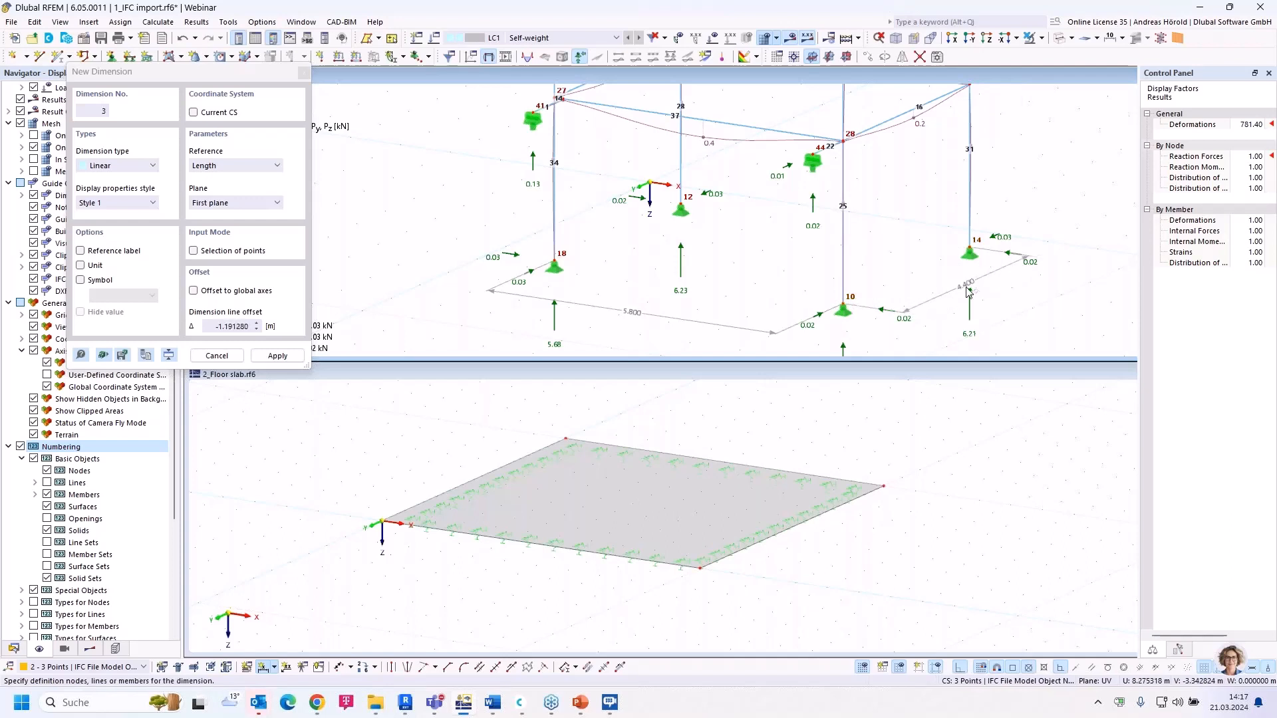
Step: Start a free concentrated load in the floor slab model with support reaction import enabled, located at X 1 m, Y -1 m
key("Escape")
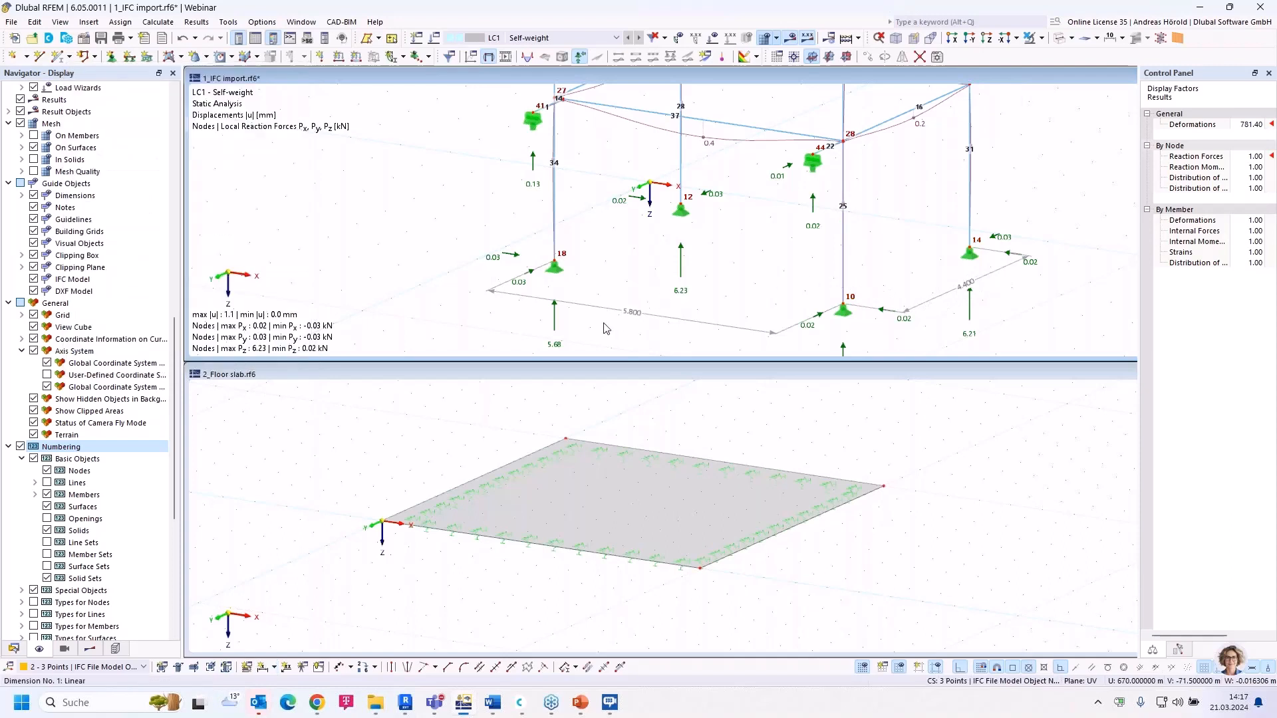
left_click(443, 381)
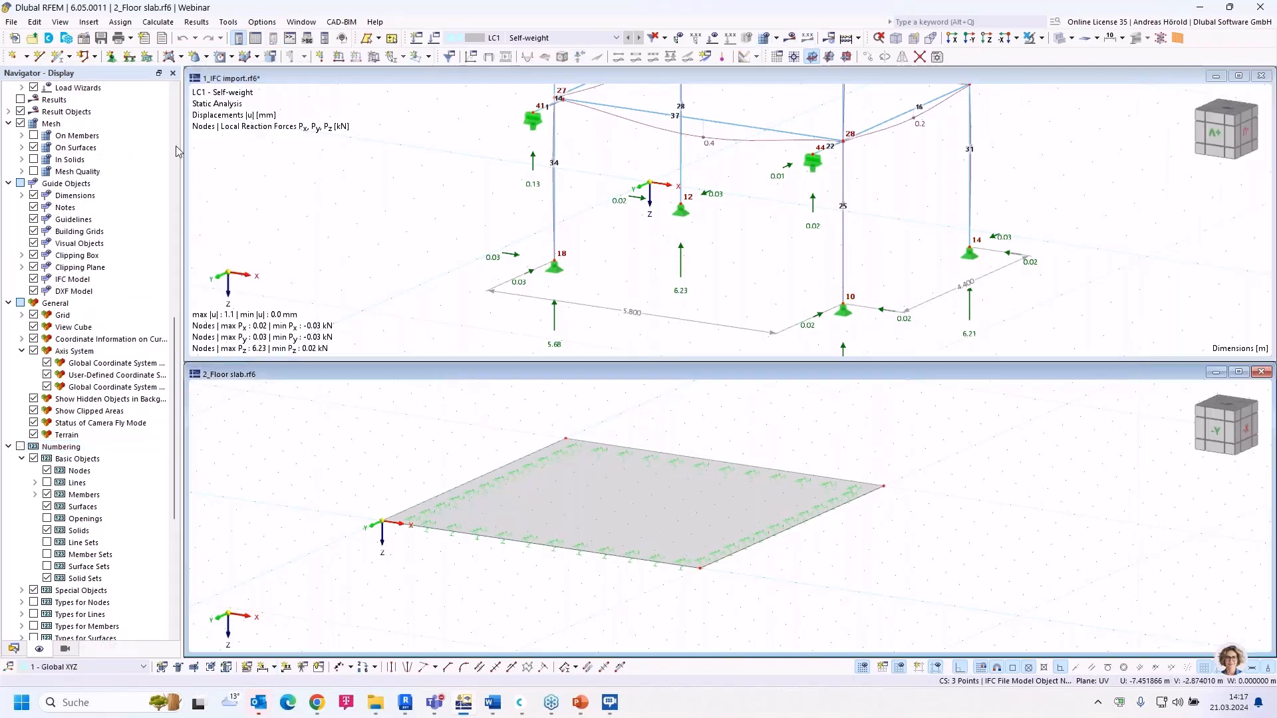
left_click(88, 22)
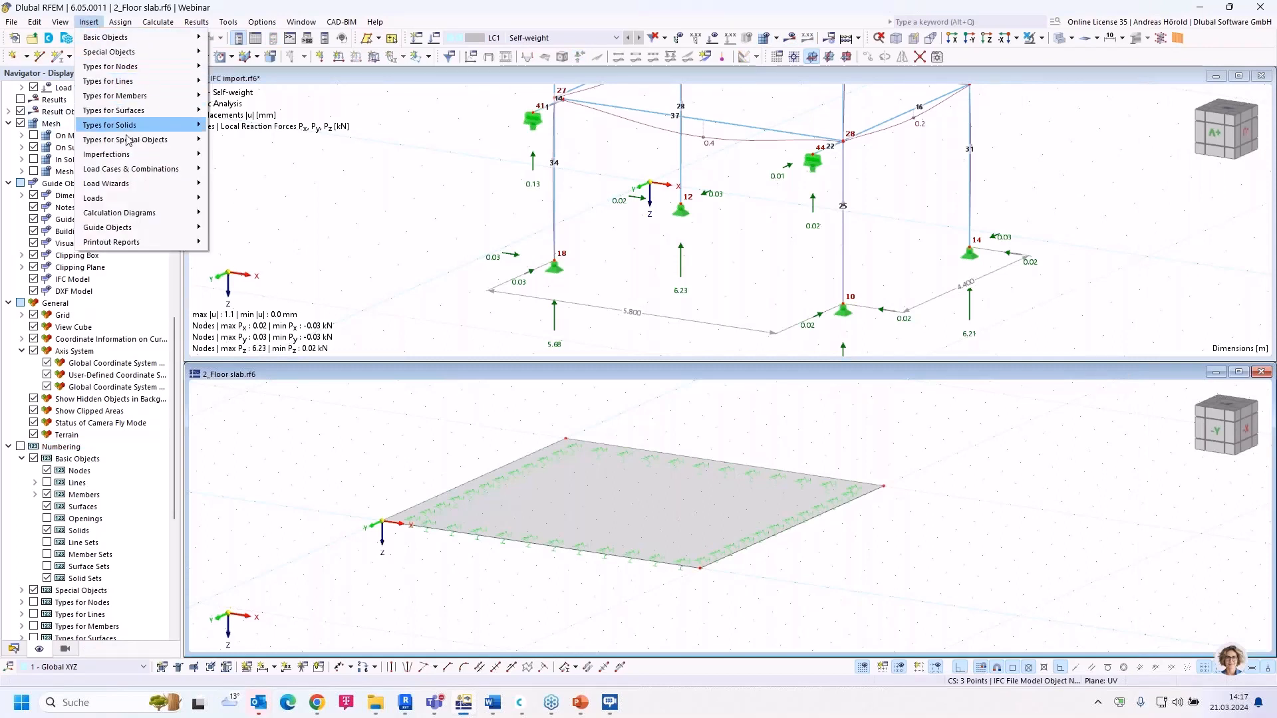
mouse_move(133, 207)
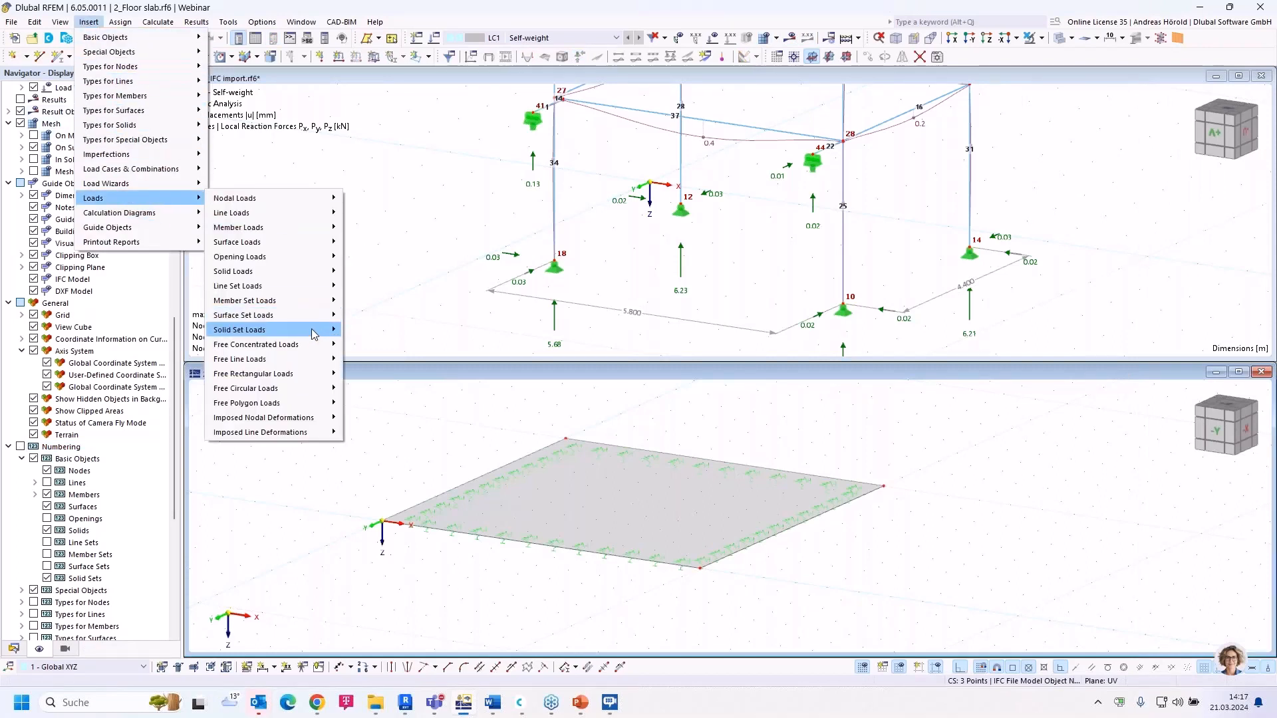
mouse_move(301, 344)
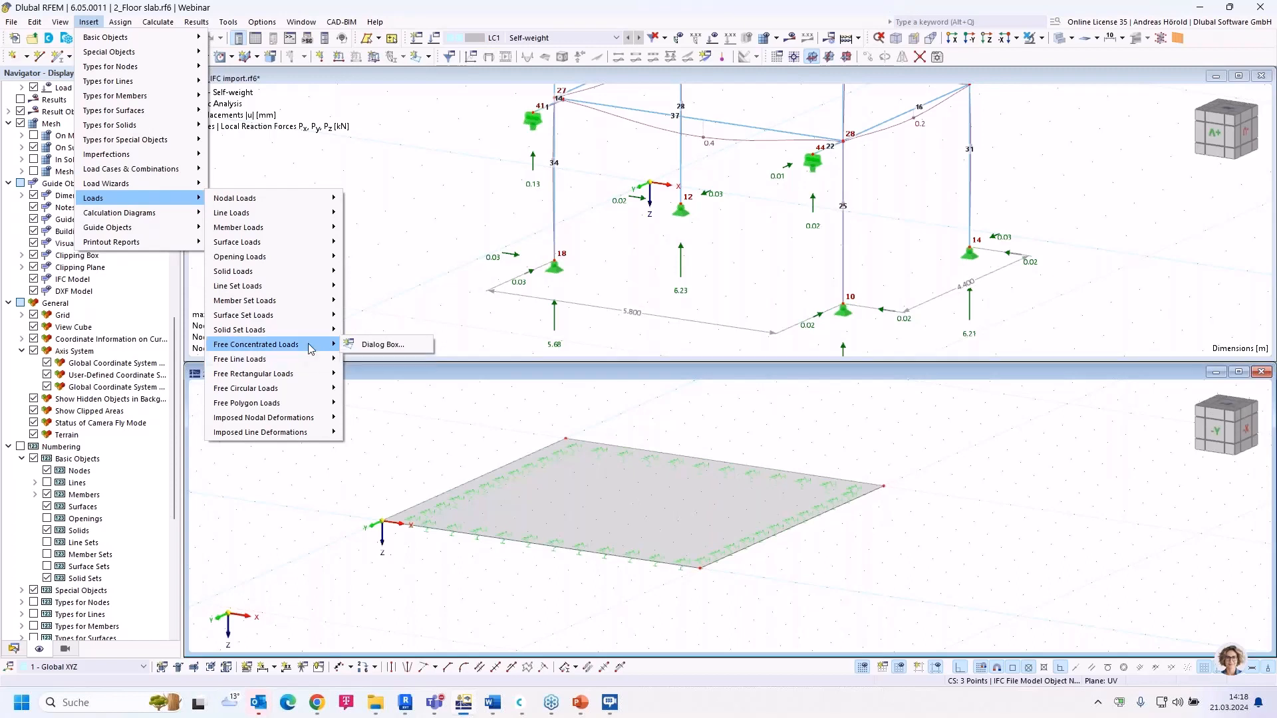
mouse_move(305, 367)
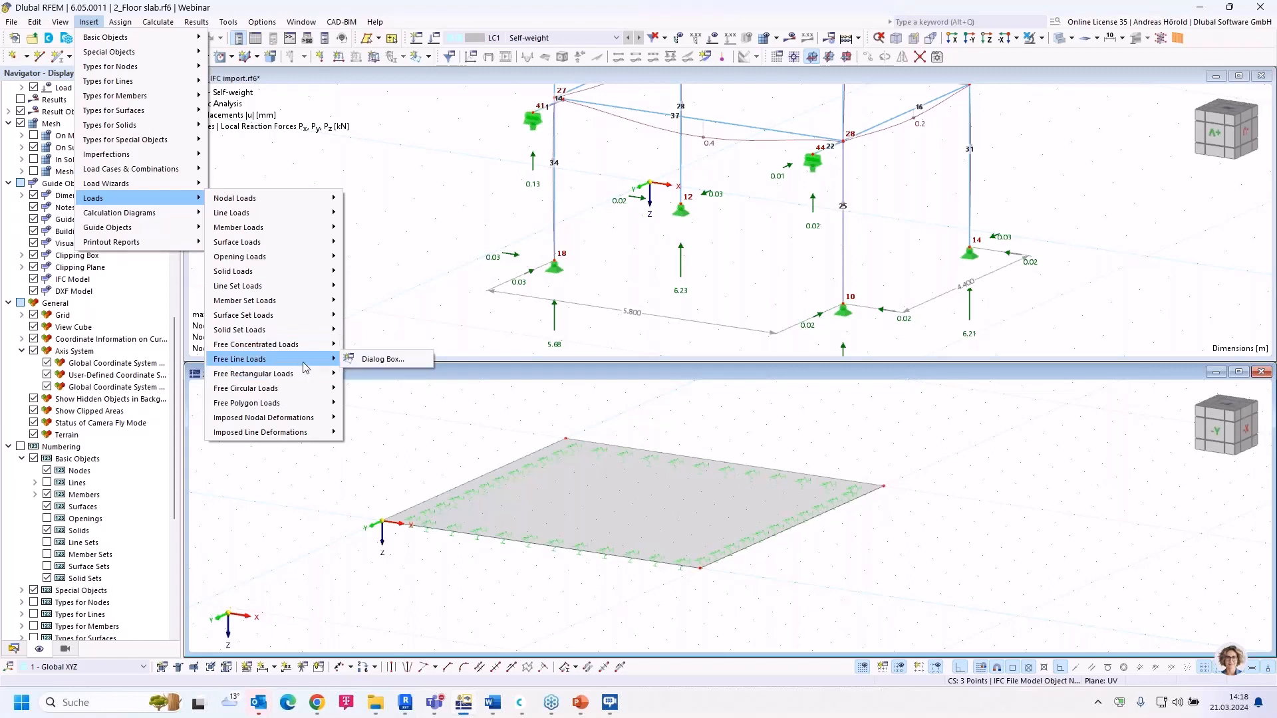
left_click(401, 349)
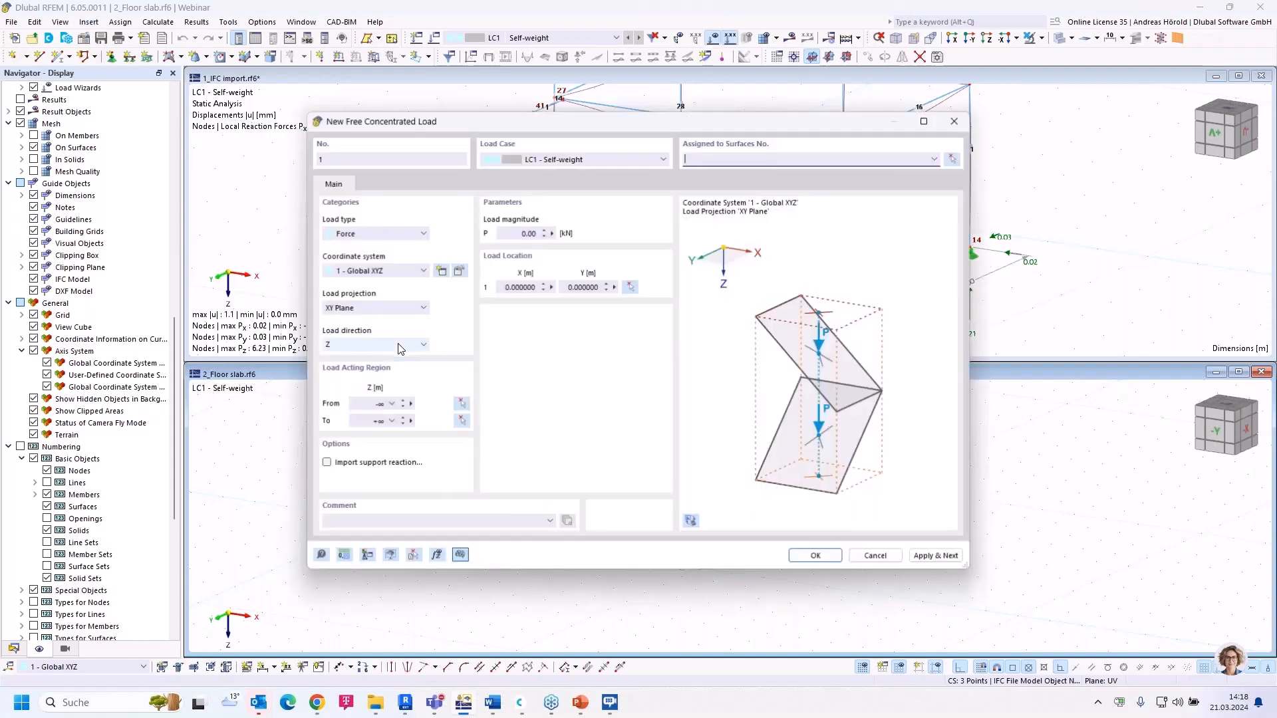
left_click(326, 464)
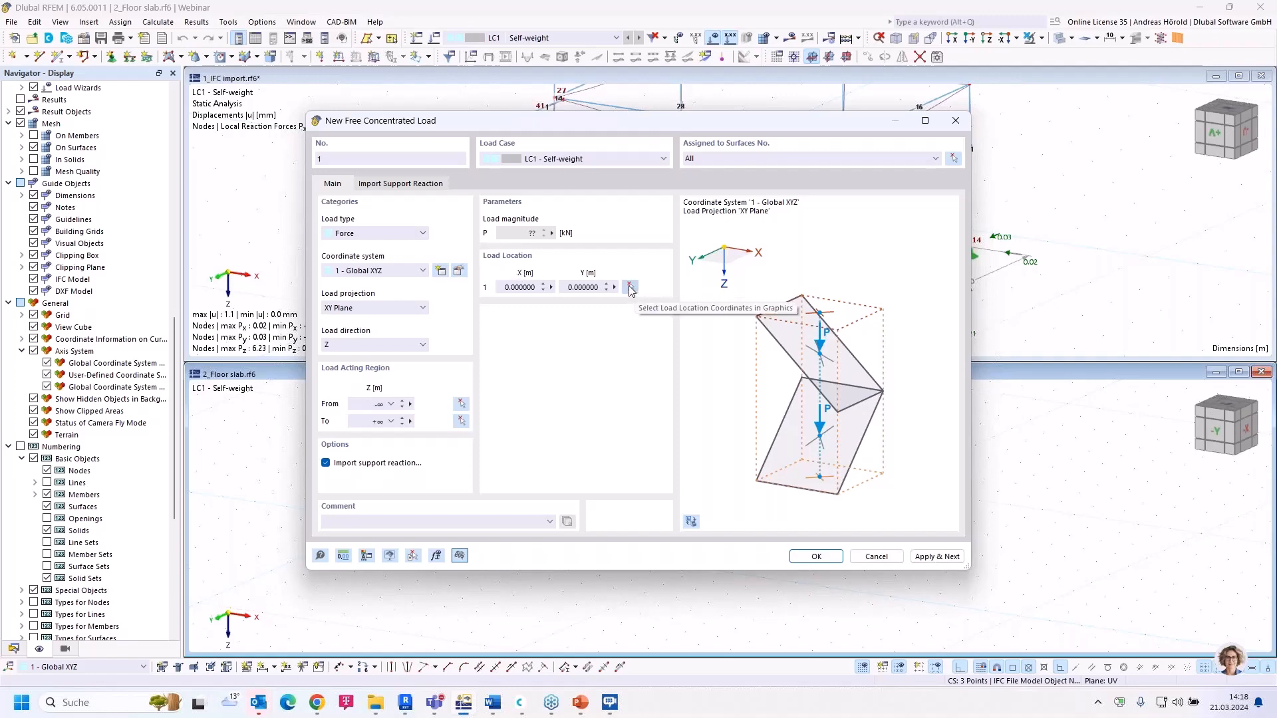
left_click(630, 288)
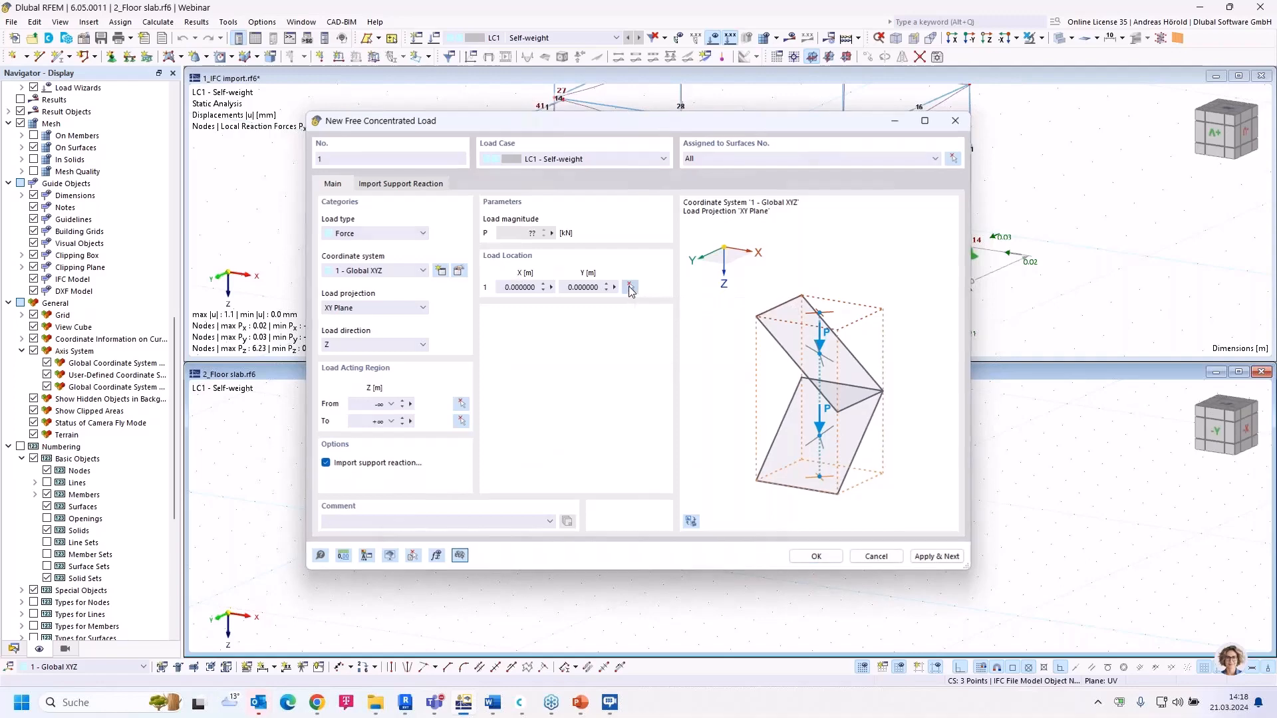
scroll(470, 526, "up", 1)
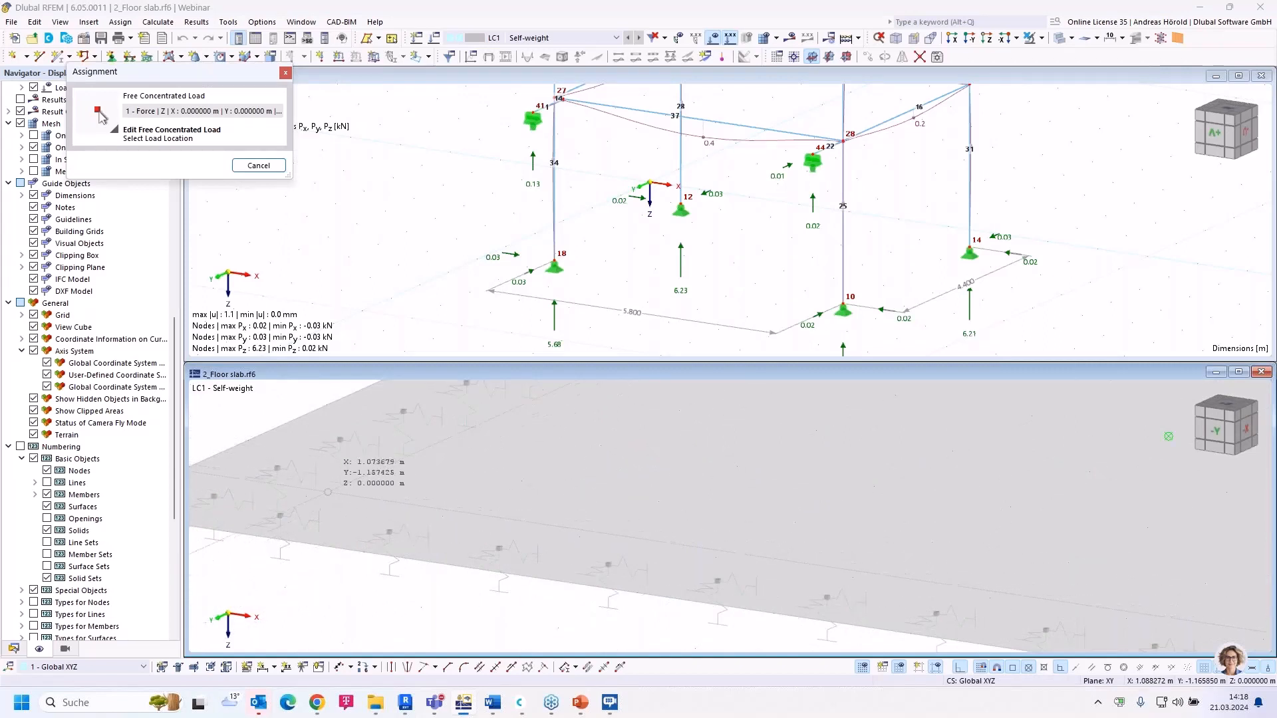
left_click(305, 496)
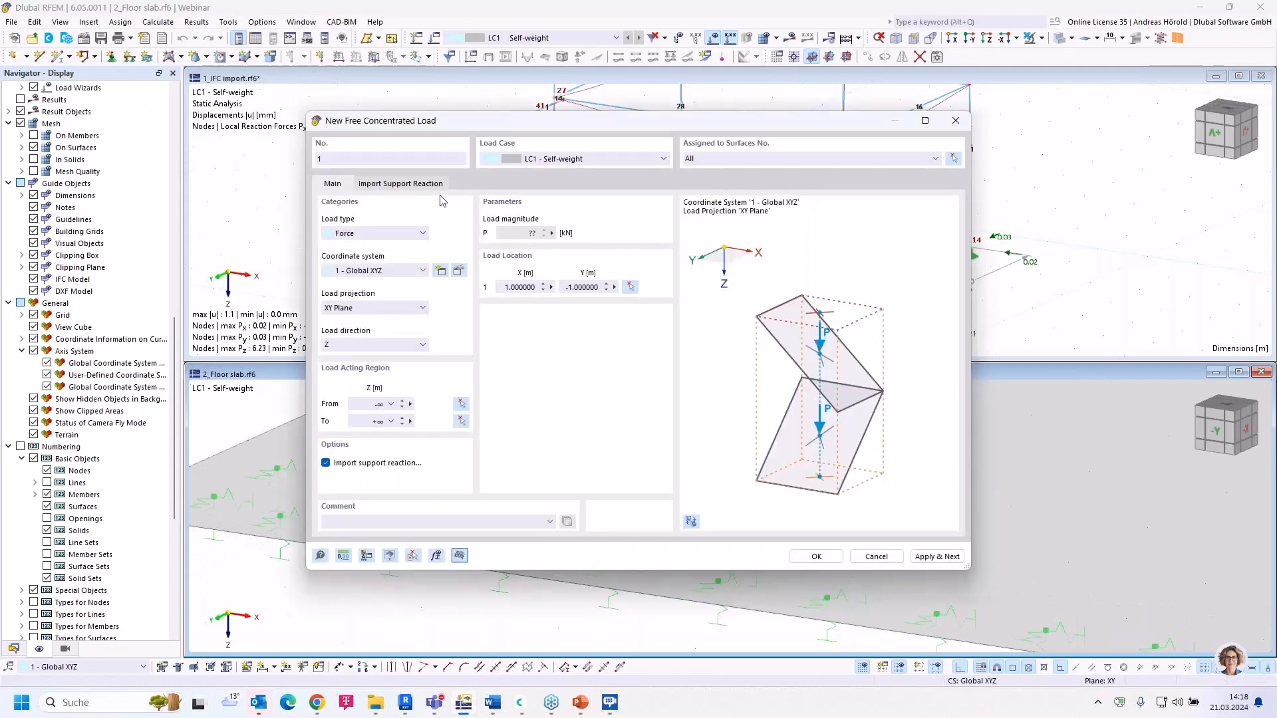
Step: Import the load's magnitude from model 1_IFC import, loading LC1, support node 18, in direction Z, and create the load
left_click(393, 186)
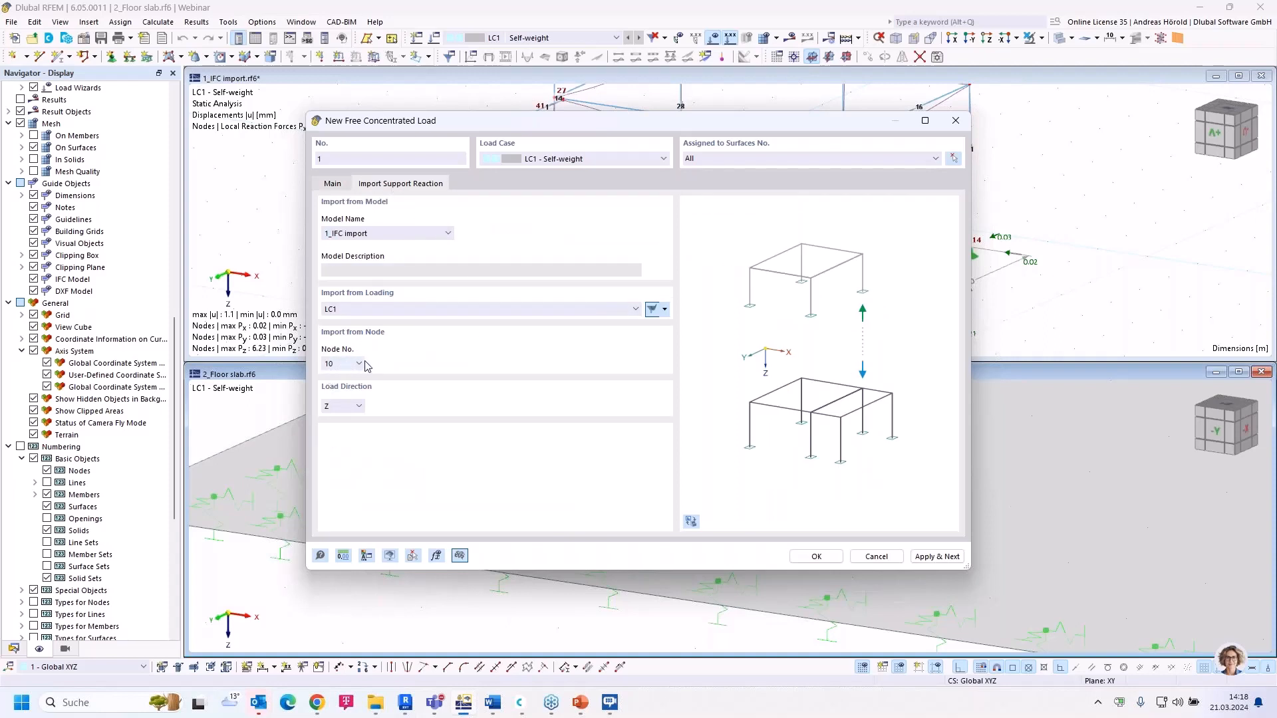
left_click(378, 234)
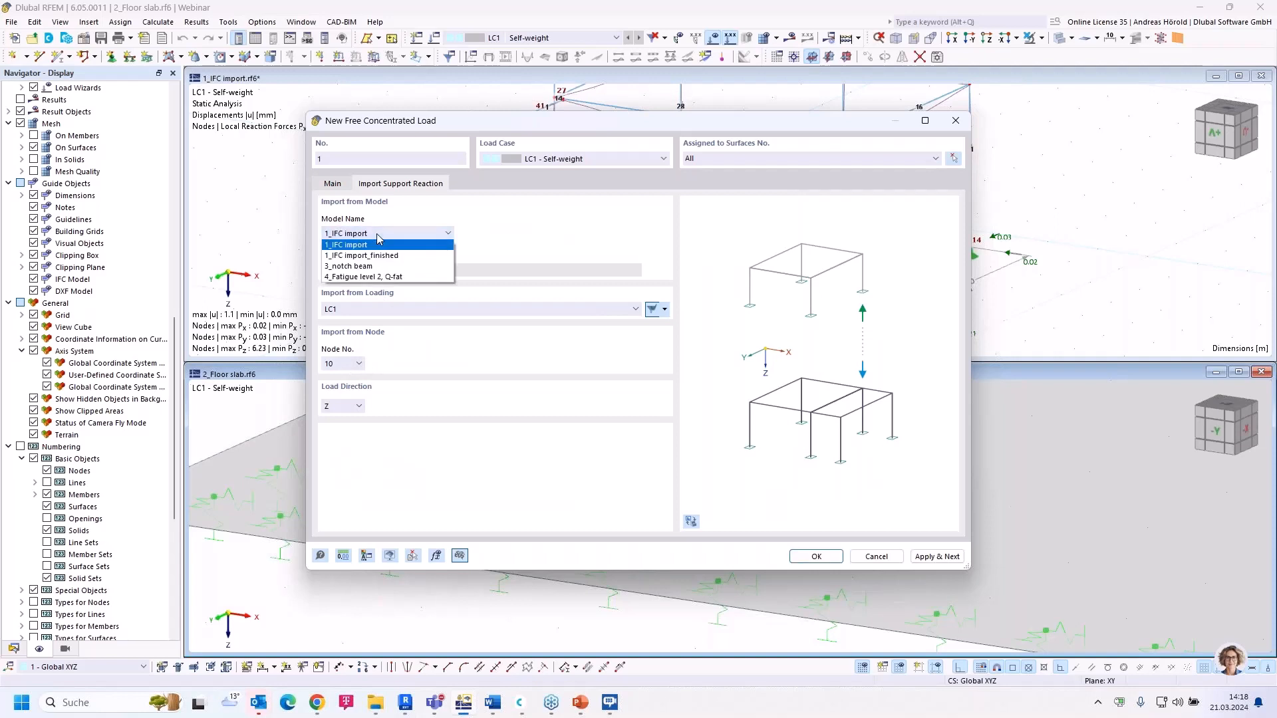
left_click(364, 245)
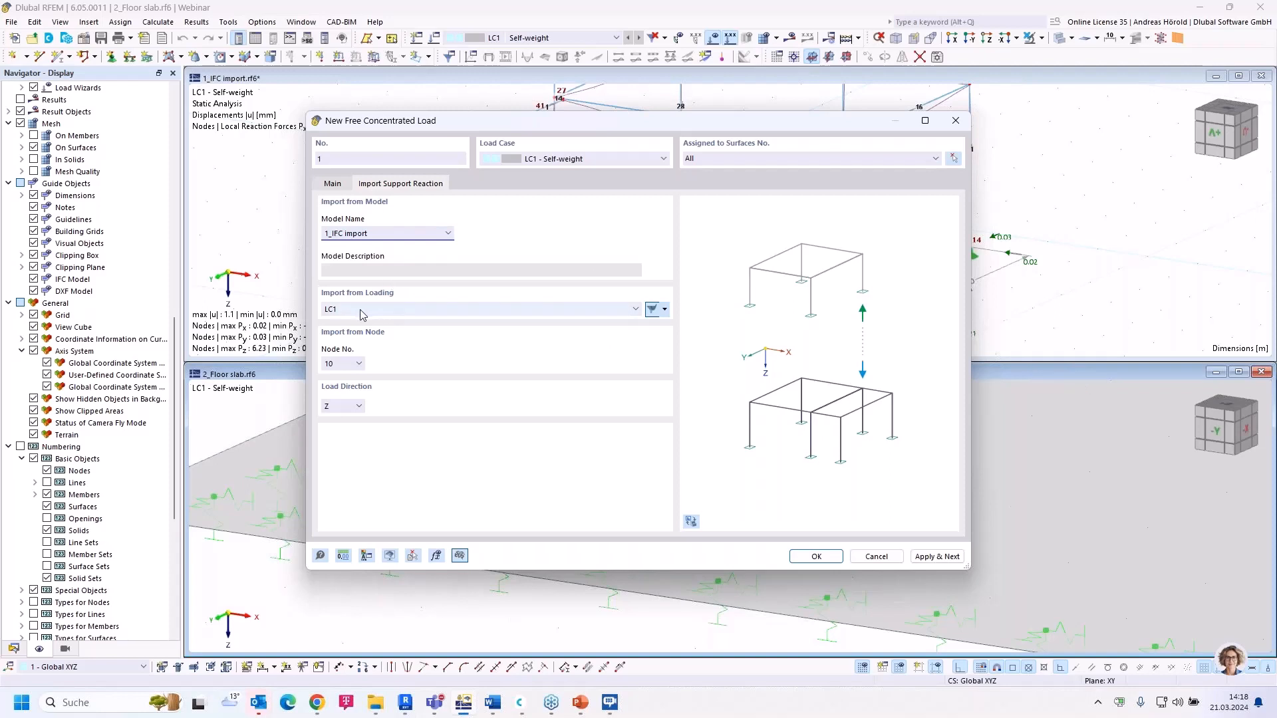
left_click(383, 310)
left_click(383, 317)
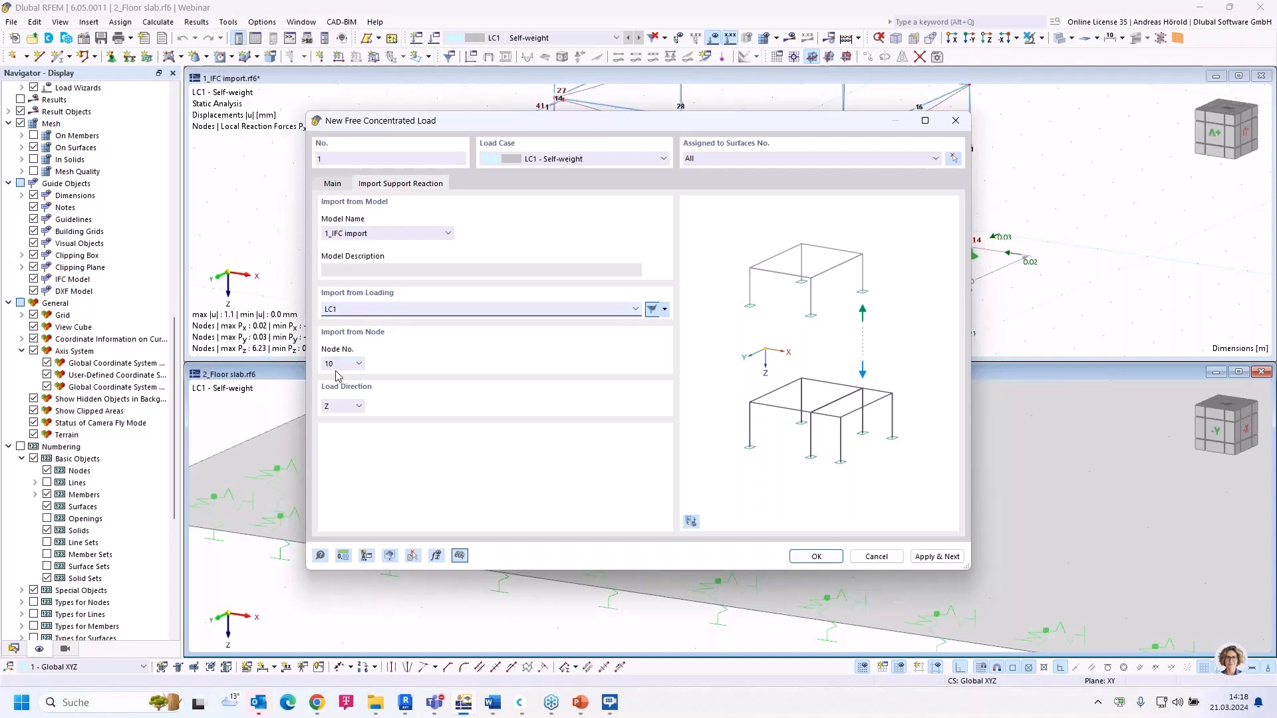
left_click_drag(484, 130, 808, 217)
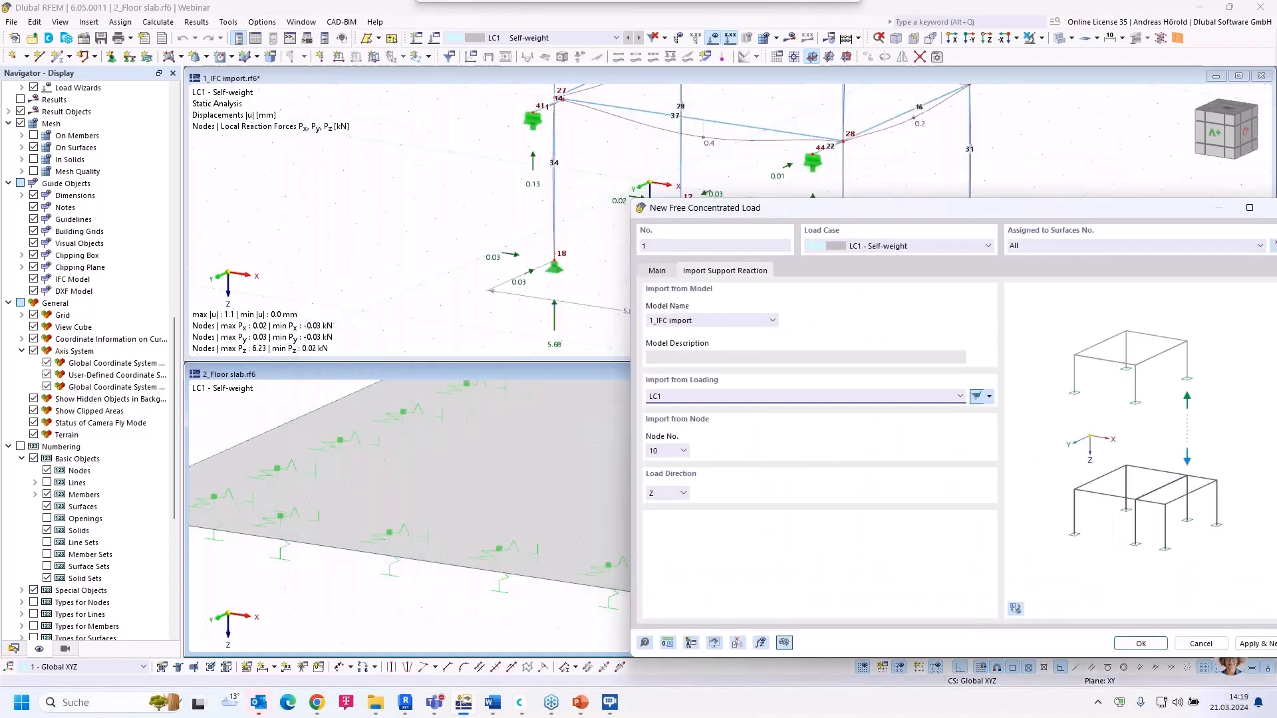
left_click(685, 452)
left_click(662, 498)
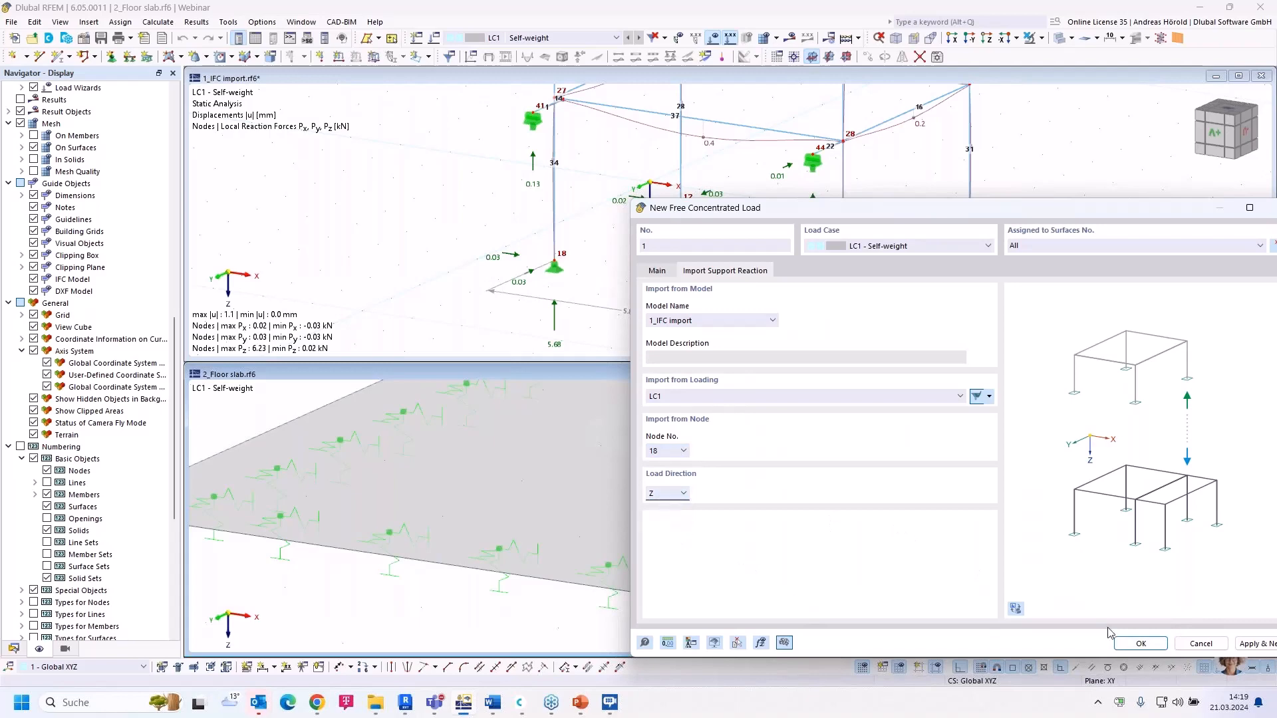
left_click(1140, 644)
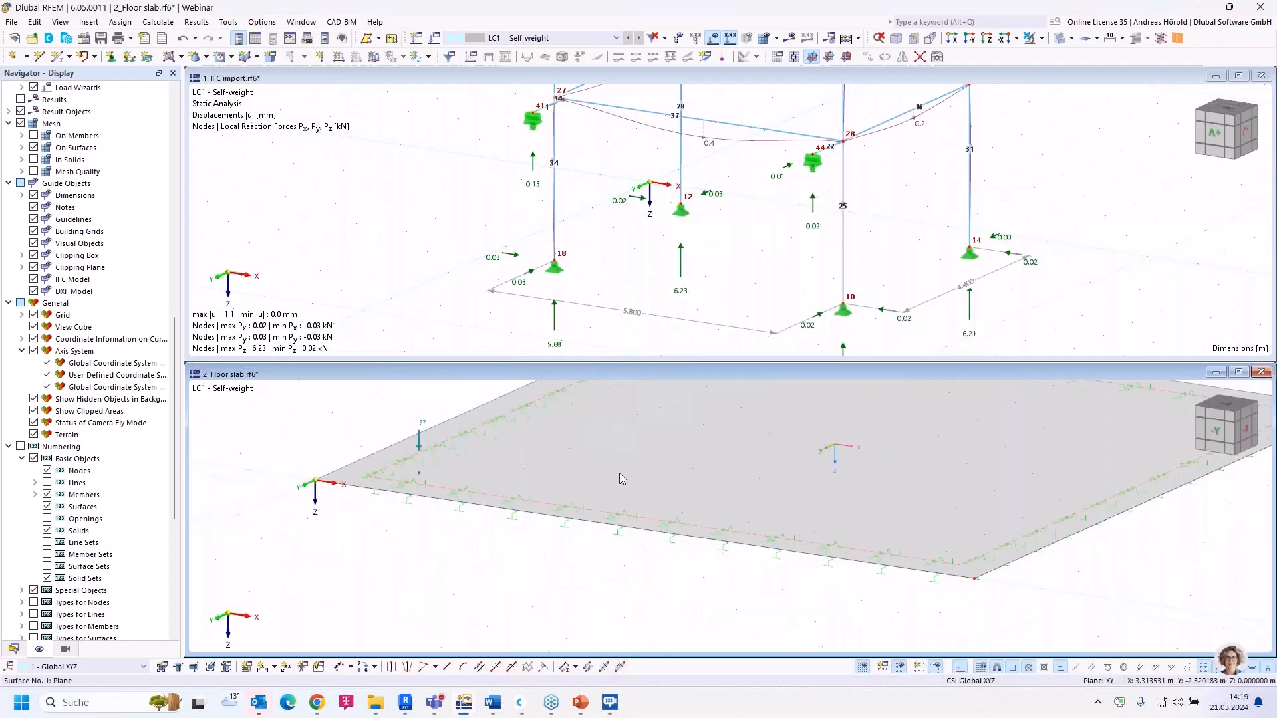
Step: Copy the free concentrated load once by 5.8 m in the X direction
middle_click_drag(589, 480, 544, 504)
scroll(637, 289, "down", 1)
mouse_move(527, 274)
middle_mouse_down()
mouse_move(486, 257)
mouse_move(508, 261)
middle_mouse_up()
scroll(509, 260, "up", 1)
left_click(485, 378)
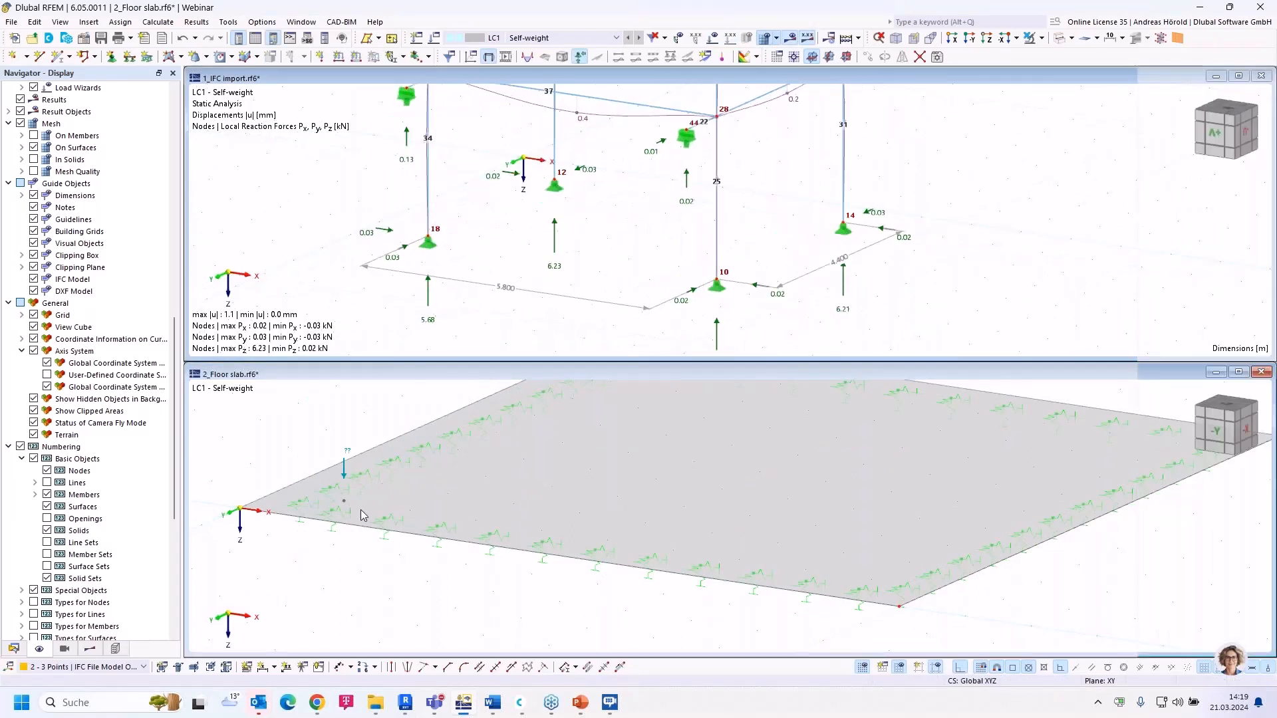
left_click_drag(318, 567, 365, 426)
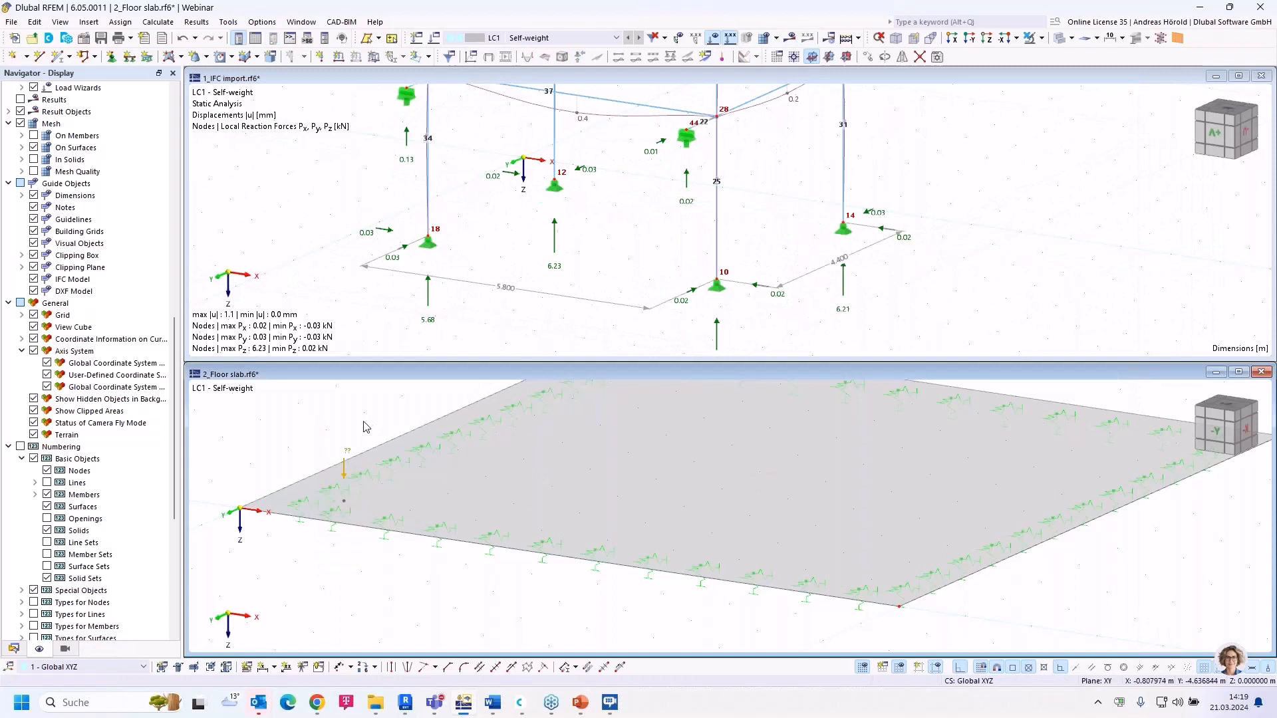
left_click(871, 57)
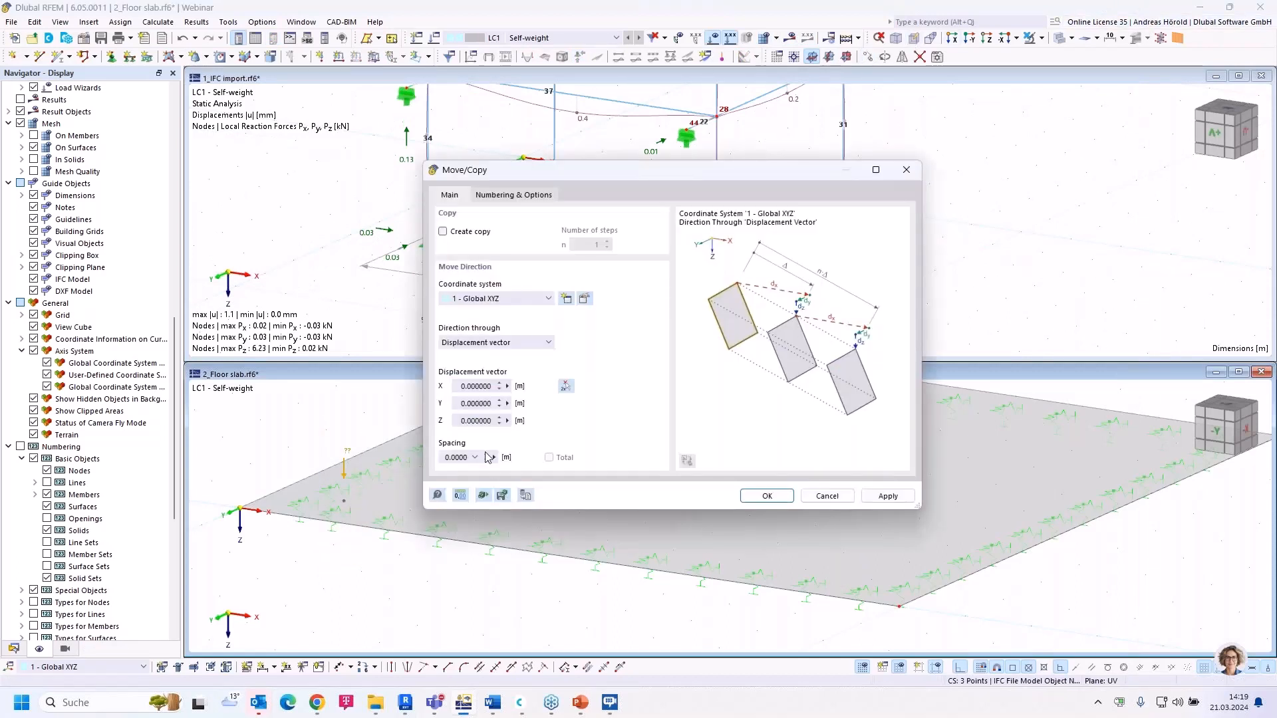
double_click(459, 386)
type("5,8")
left_click(443, 234)
left_click(768, 495)
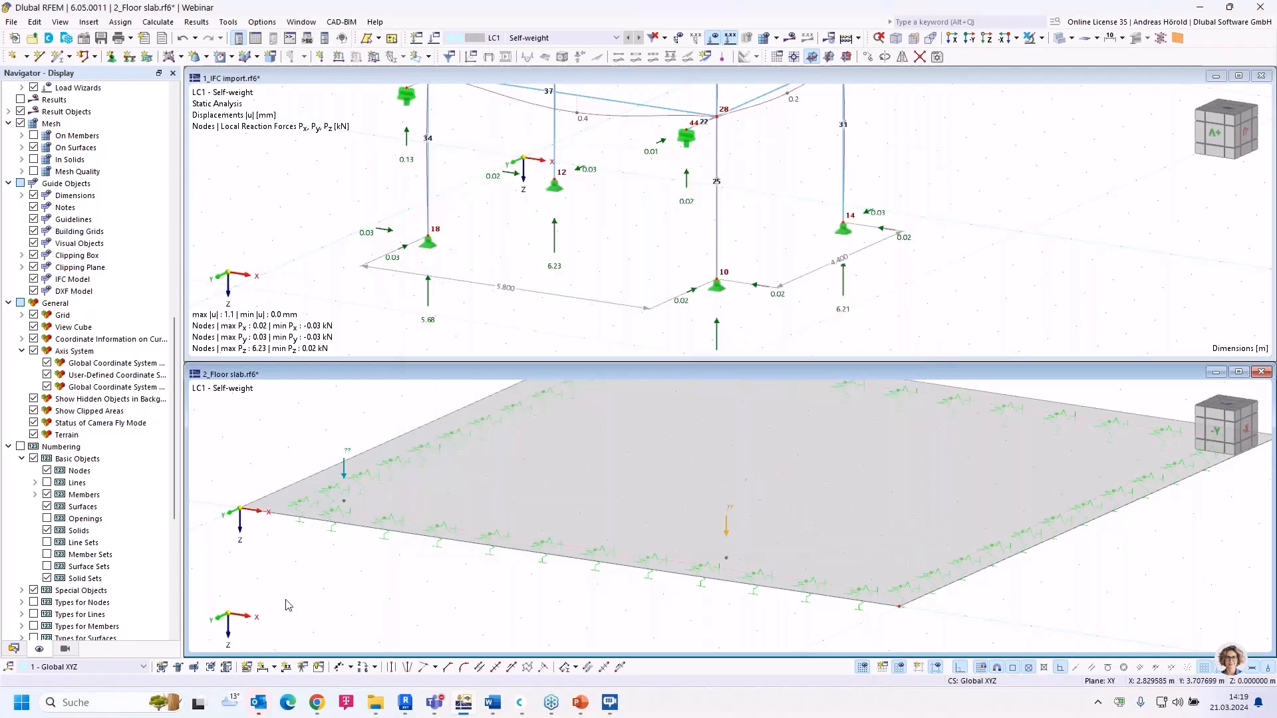
Step: Copy both concentrated loads once with a displacement of 0 m in X and -4.4 m in Y
left_click_drag(299, 618, 795, 399)
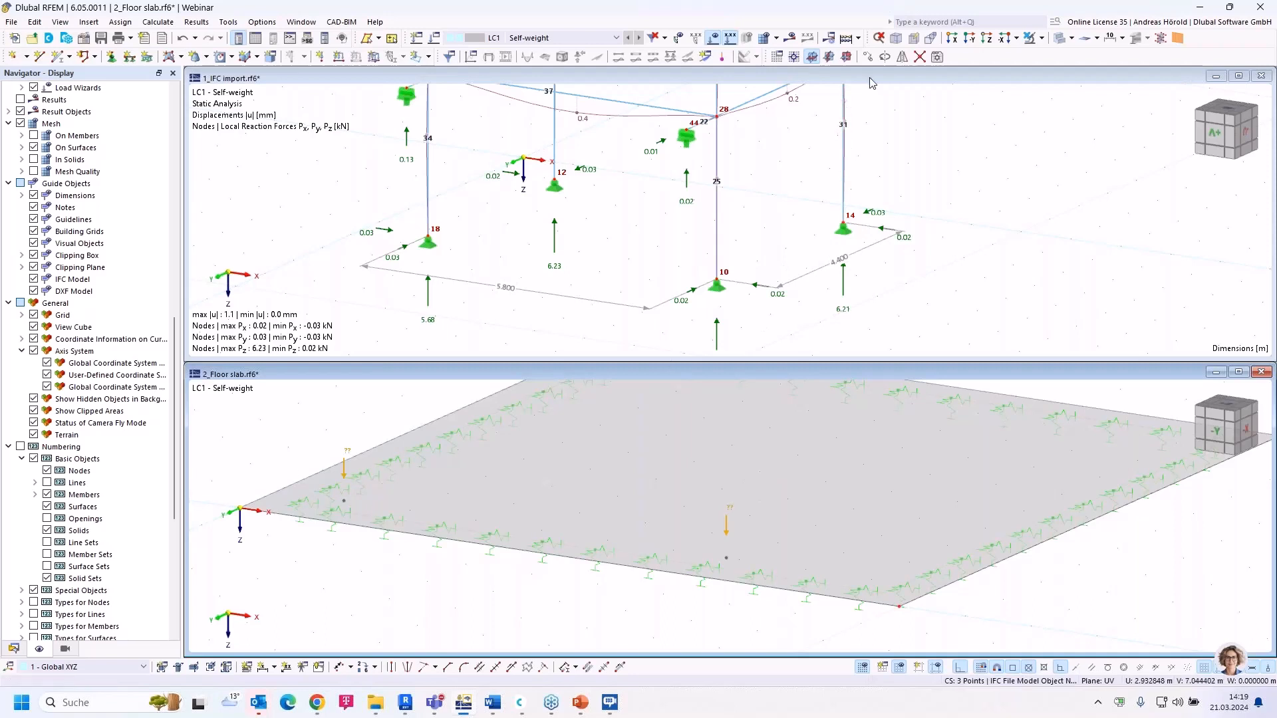
left_click(869, 57)
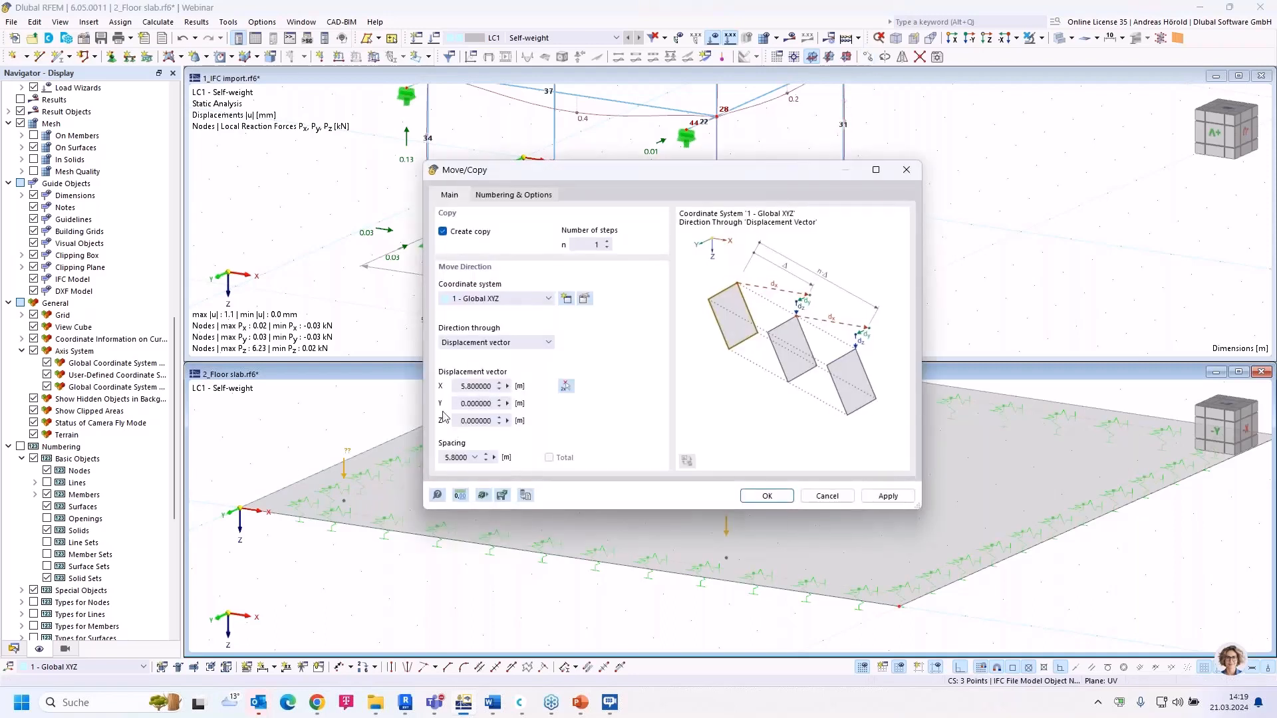
left_click_drag(459, 386, 542, 384)
type("0")
key("Tab")
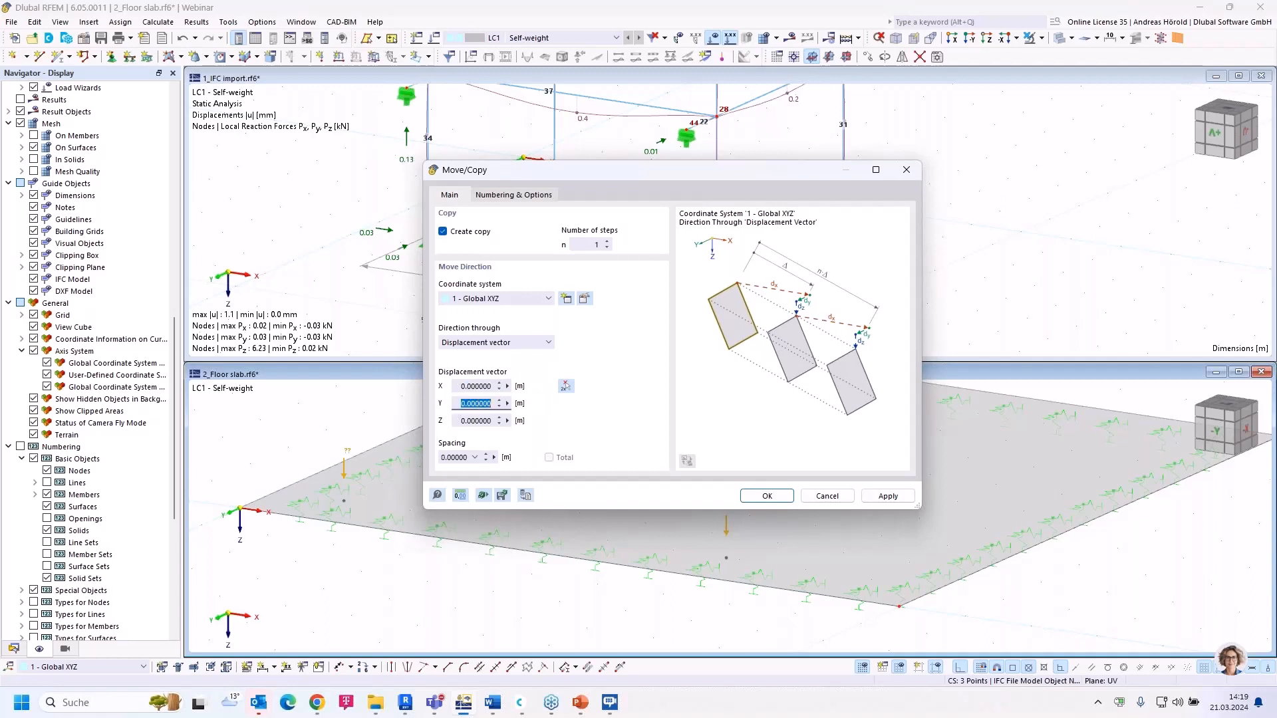
type("-4,4")
left_click(756, 498)
left_click(752, 498)
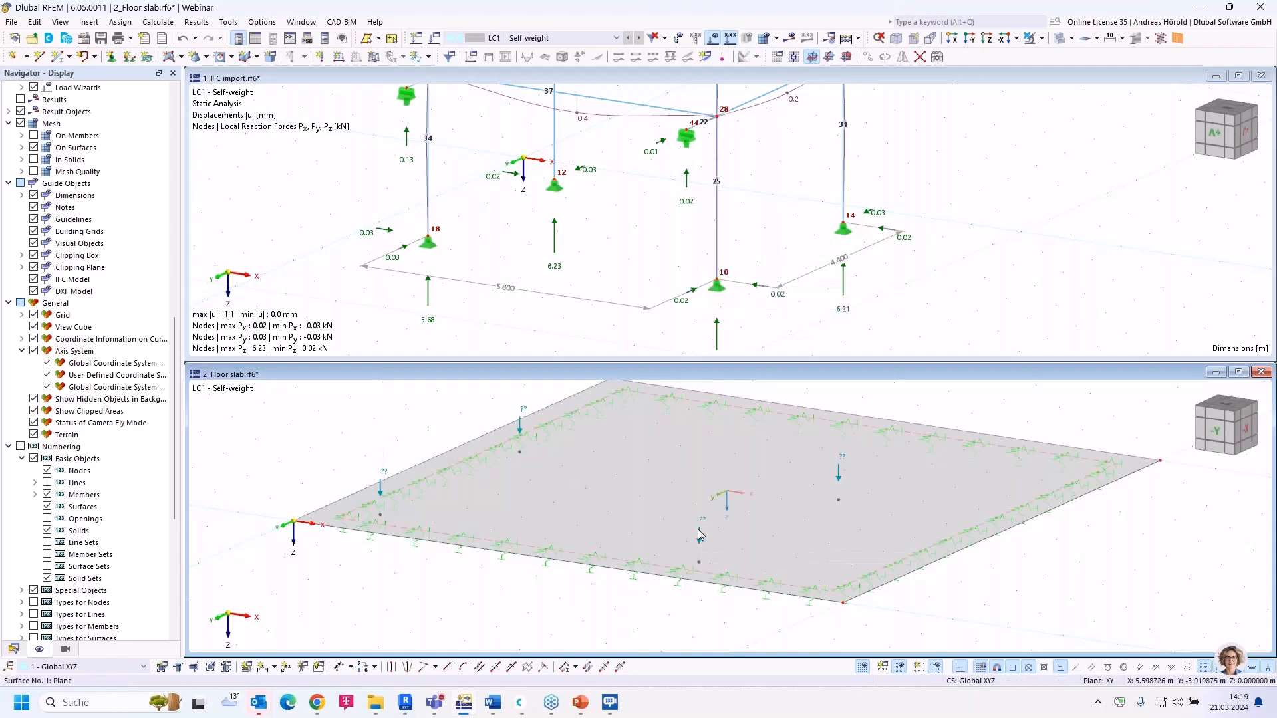
Step: Assign support node 10 as the reaction source of the load at X 6.8 m, Y -1 m
double_click(700, 538)
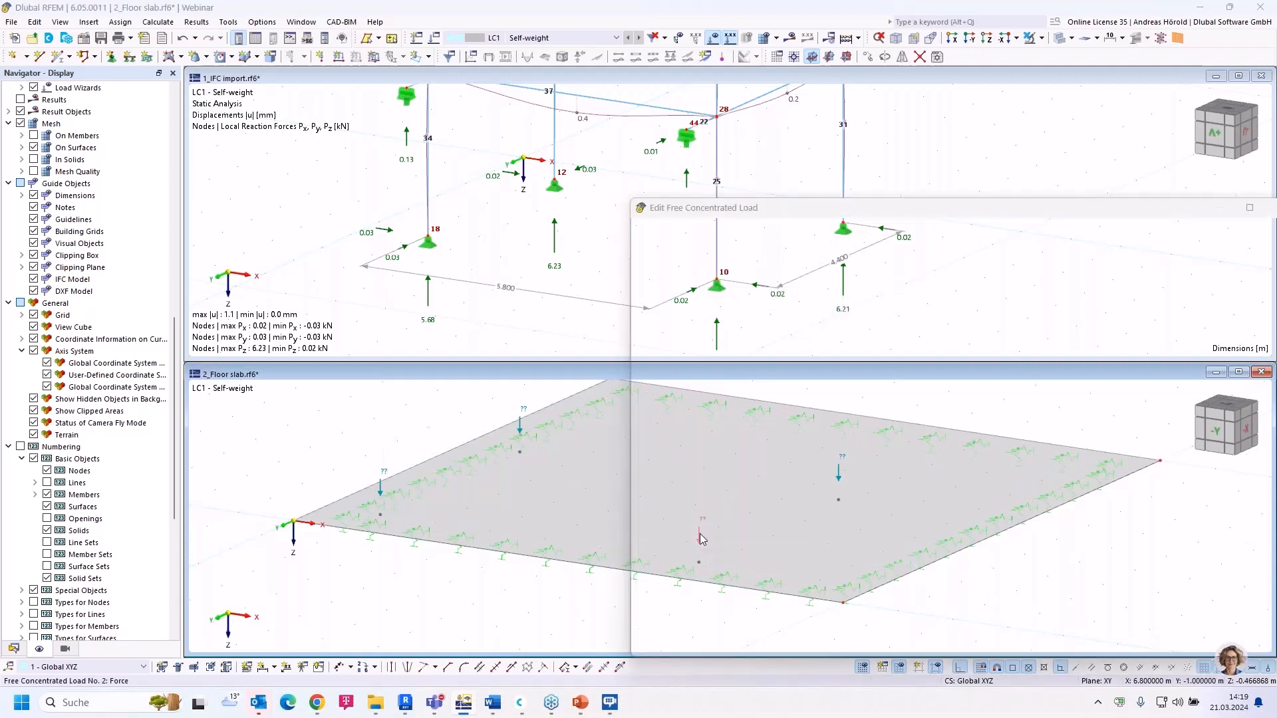
left_click(726, 270)
left_click(667, 454)
left_click(666, 463)
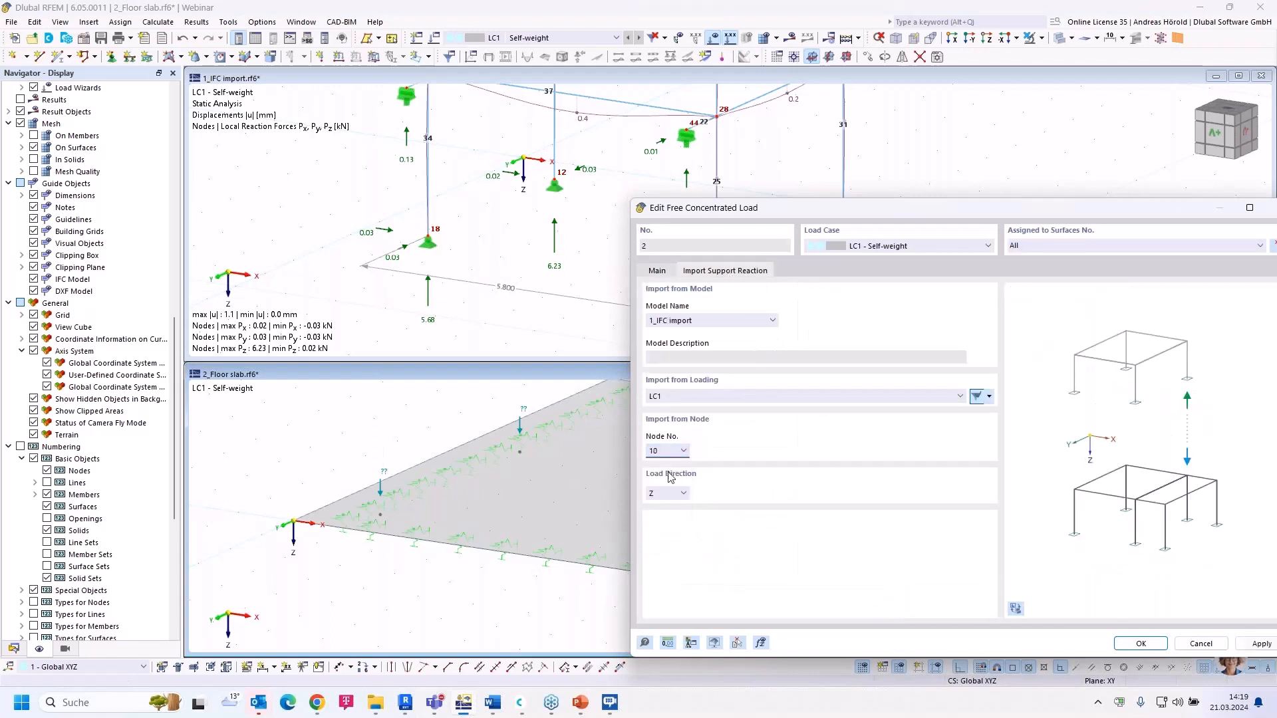
left_click(1142, 644)
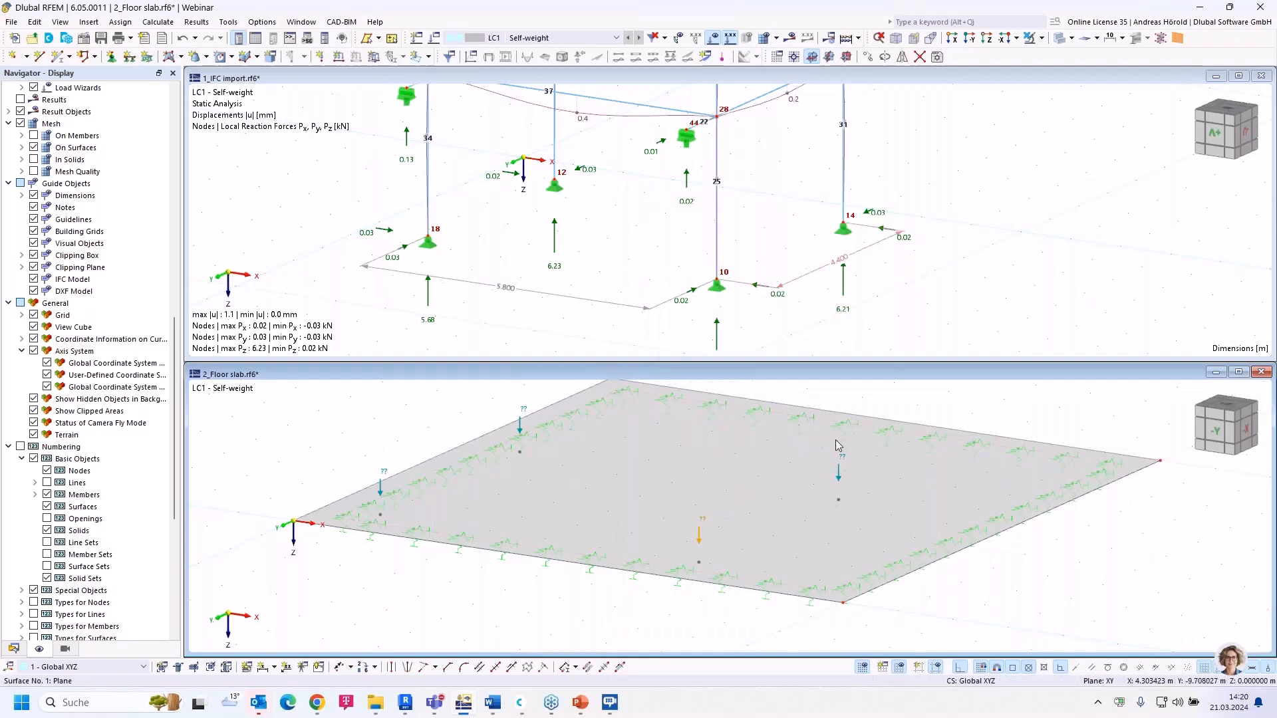
Step: Assign support node 14 as the reaction source of the load at X 6.8 m, Y -5.4 m
double_click(840, 477)
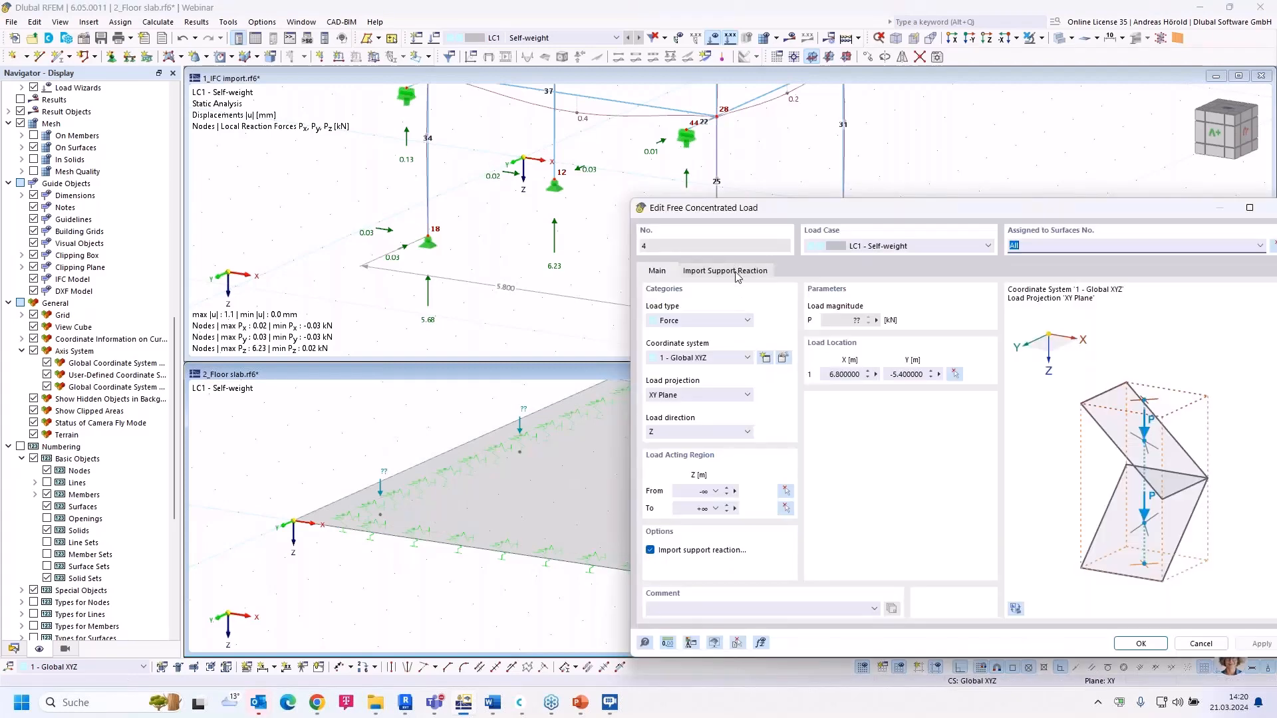
left_click(725, 271)
left_click(671, 451)
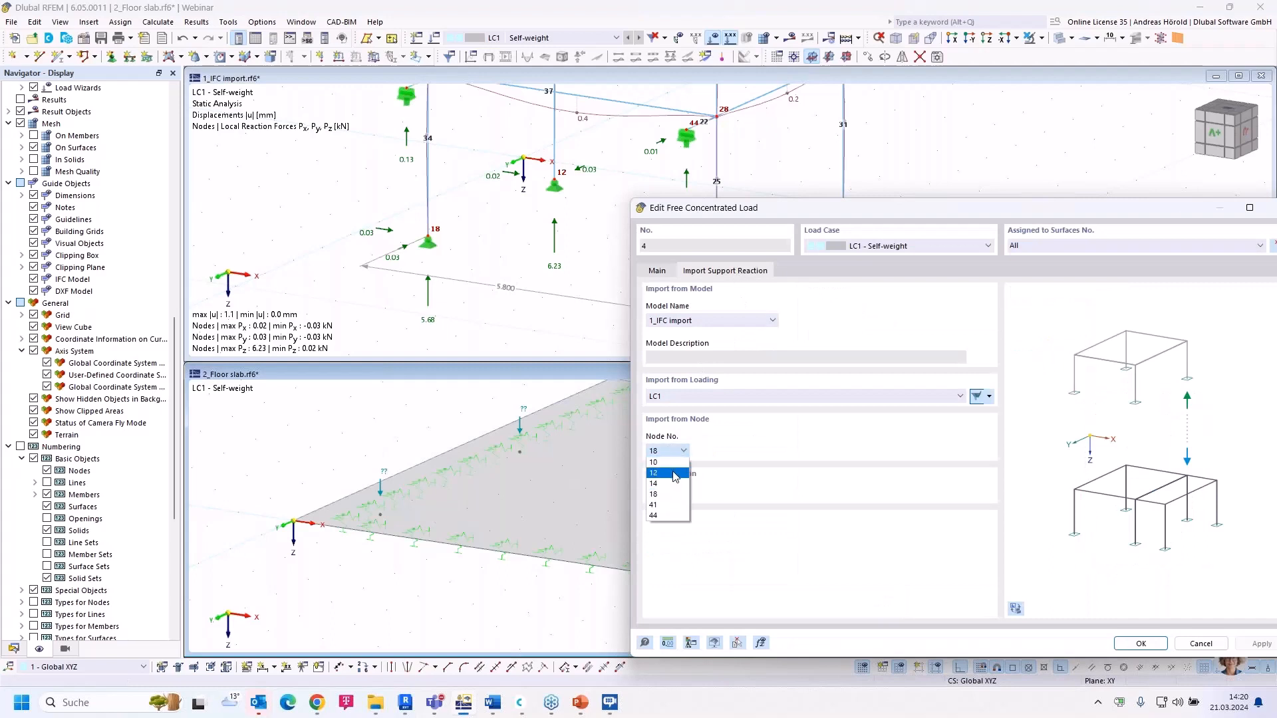
left_click(665, 474)
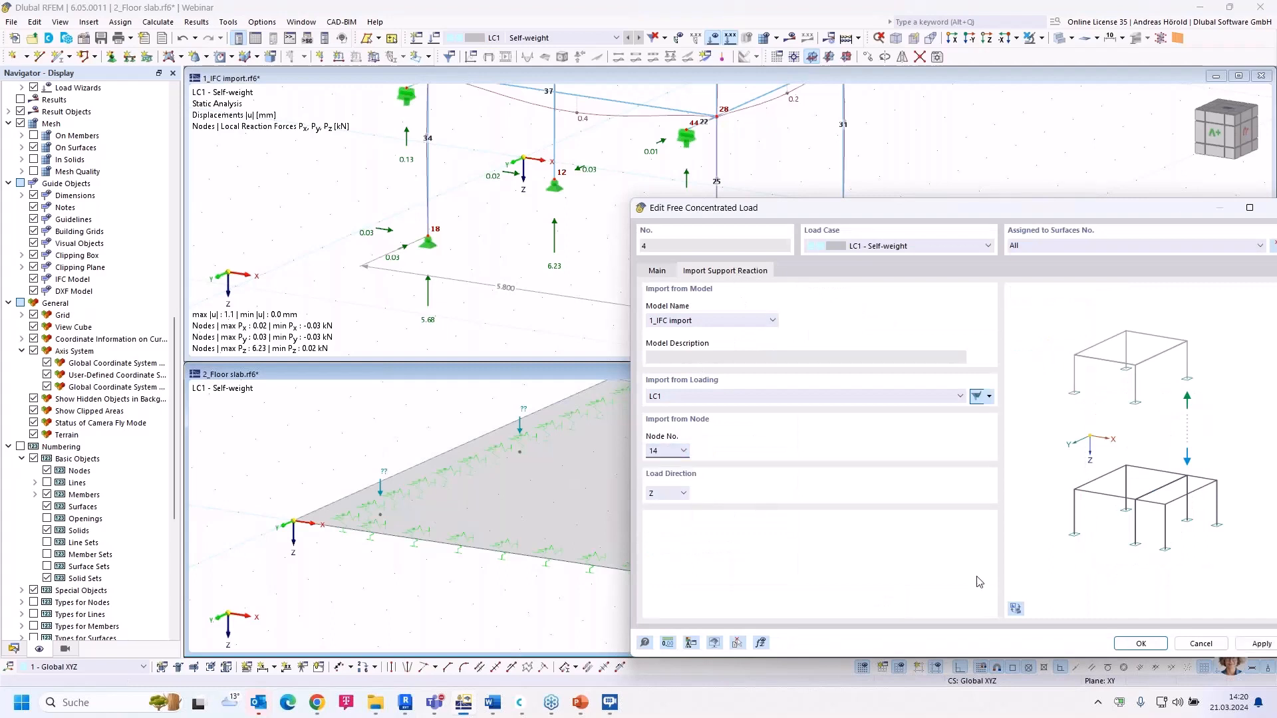
left_click(1139, 644)
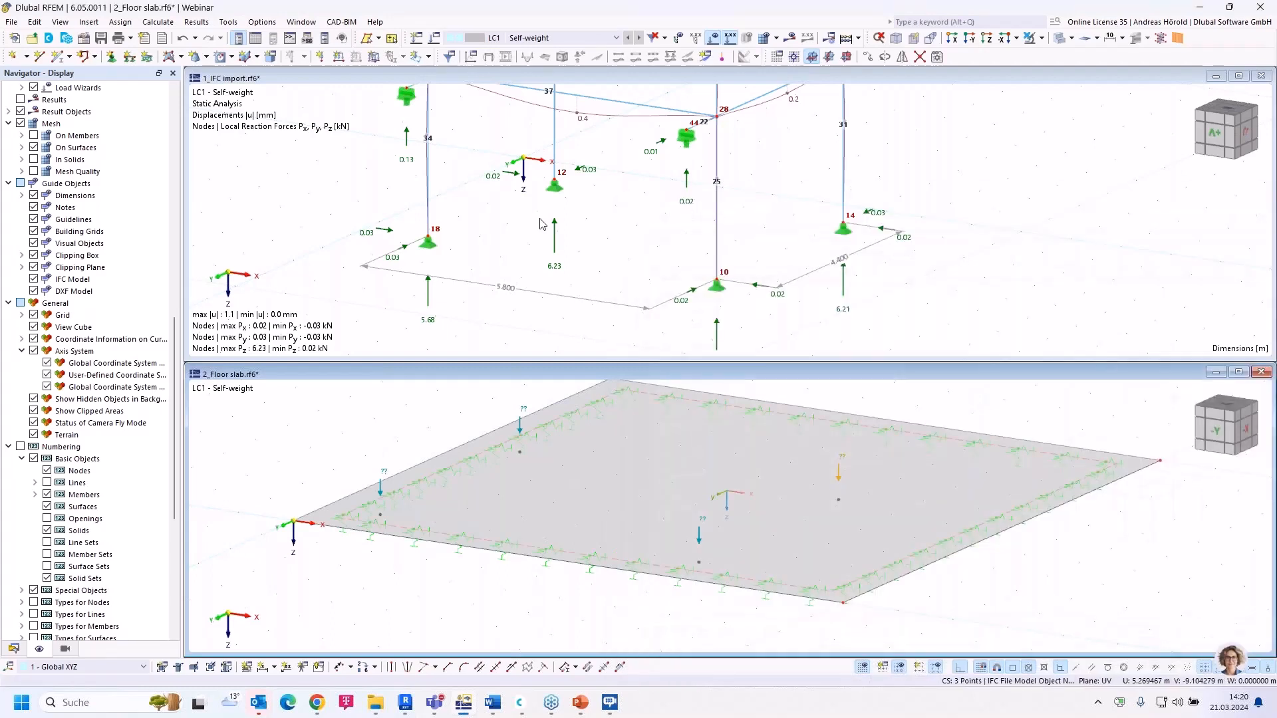
Step: Assign support node 12 as the reaction source of the load at X 1 m, Y -5.4 m
double_click(522, 427)
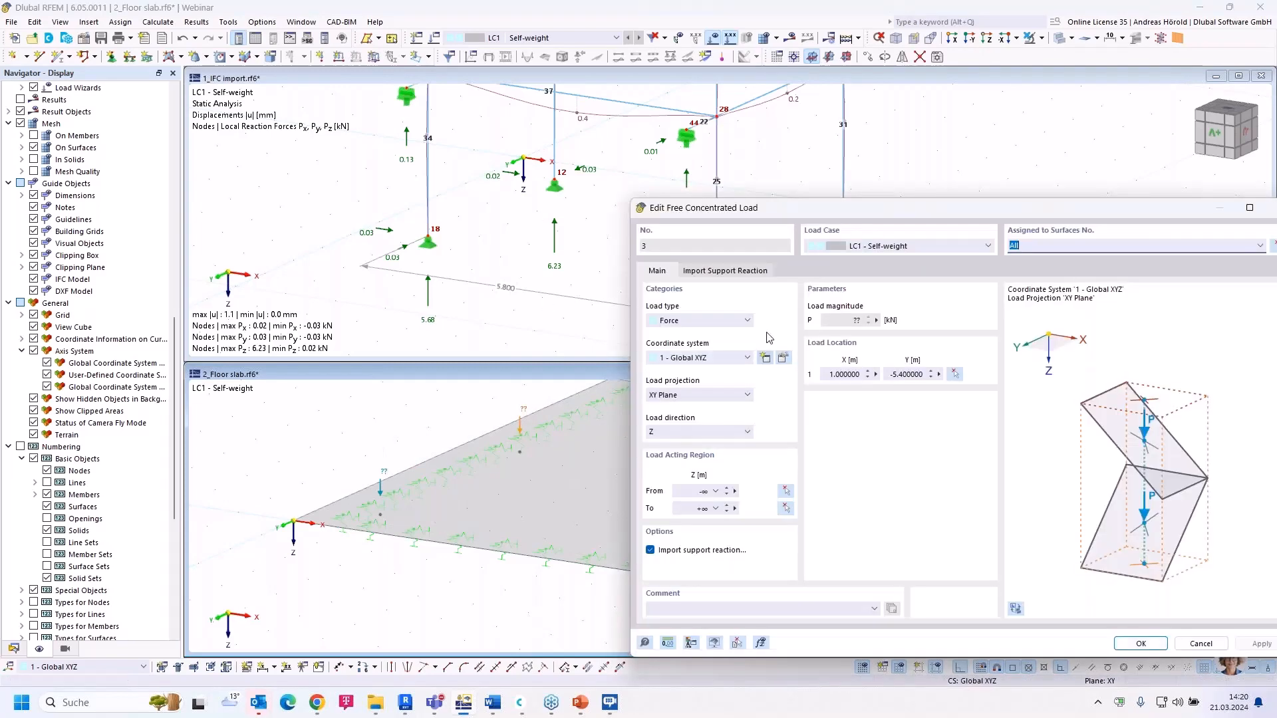
left_click(740, 271)
left_click(673, 451)
left_click(667, 474)
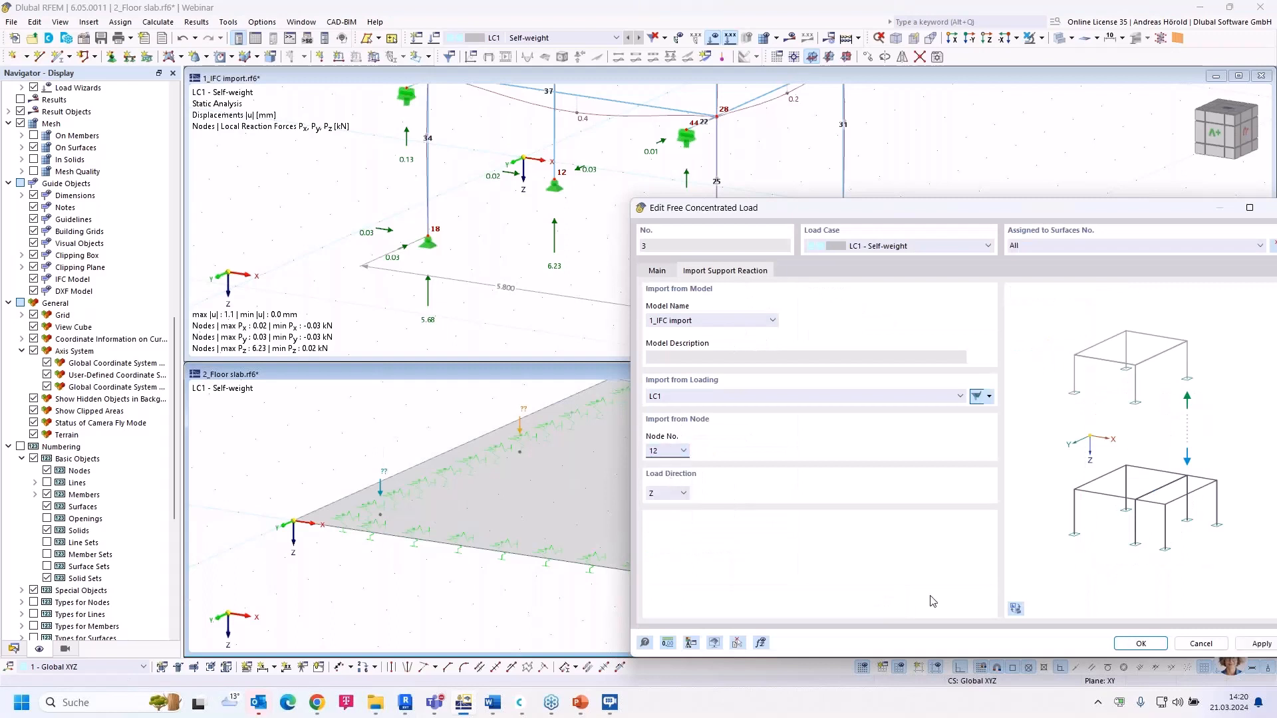
left_click(1140, 644)
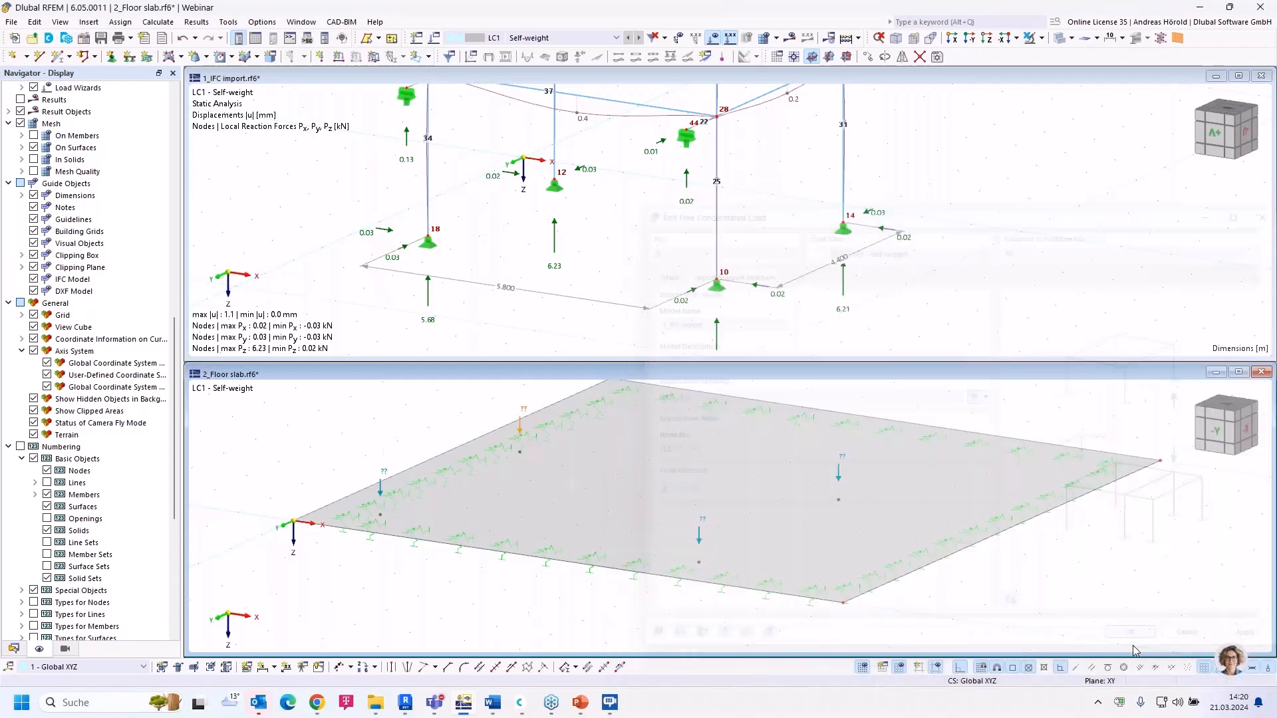
Step: Calculate the floor slab under LC1 with load values displayed, and compare the four concentrated loads with the frame's support reactions
left_click(790, 38)
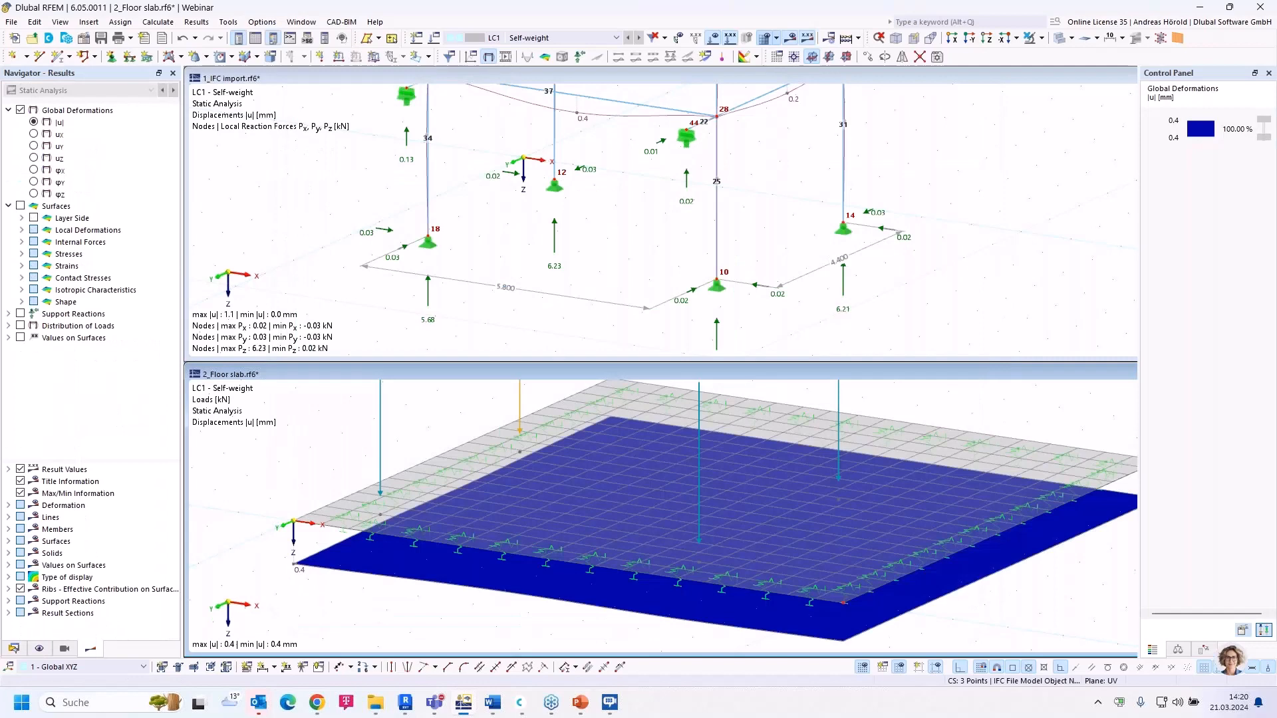
scroll(734, 457, "down", 3)
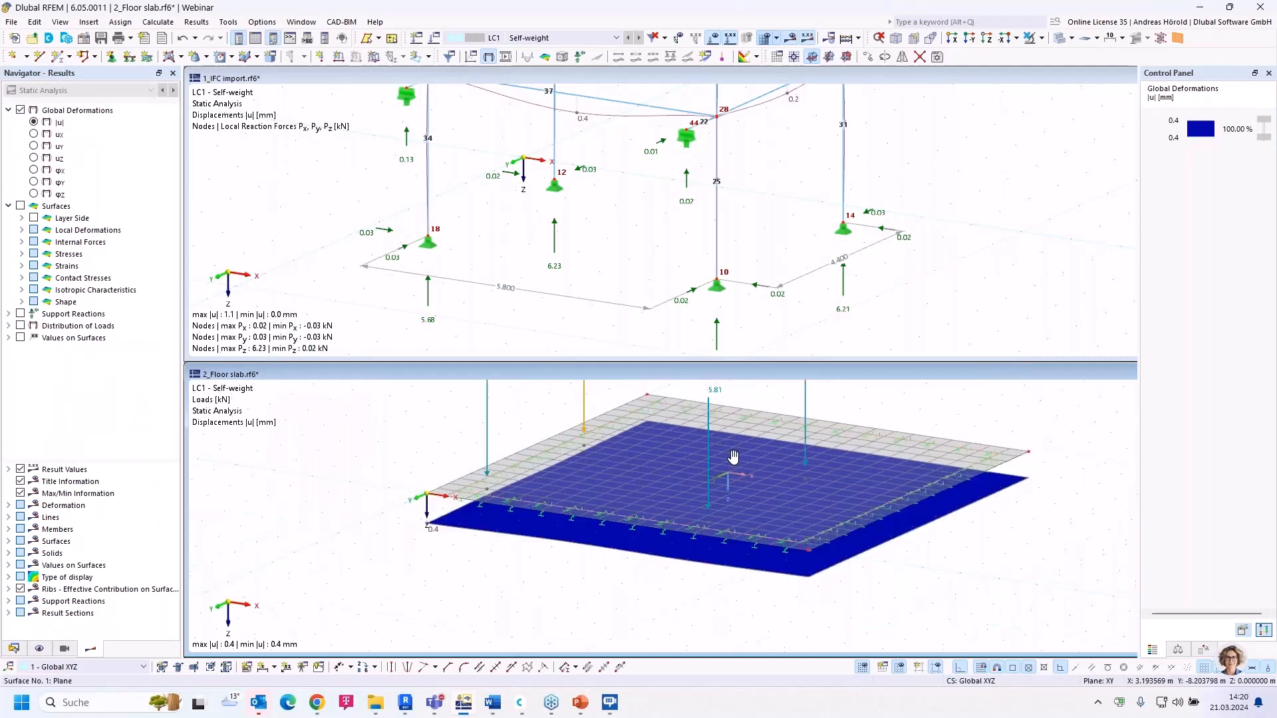
middle_click_drag(734, 457, 743, 490)
middle_click_drag(690, 453, 680, 487)
left_click(681, 431)
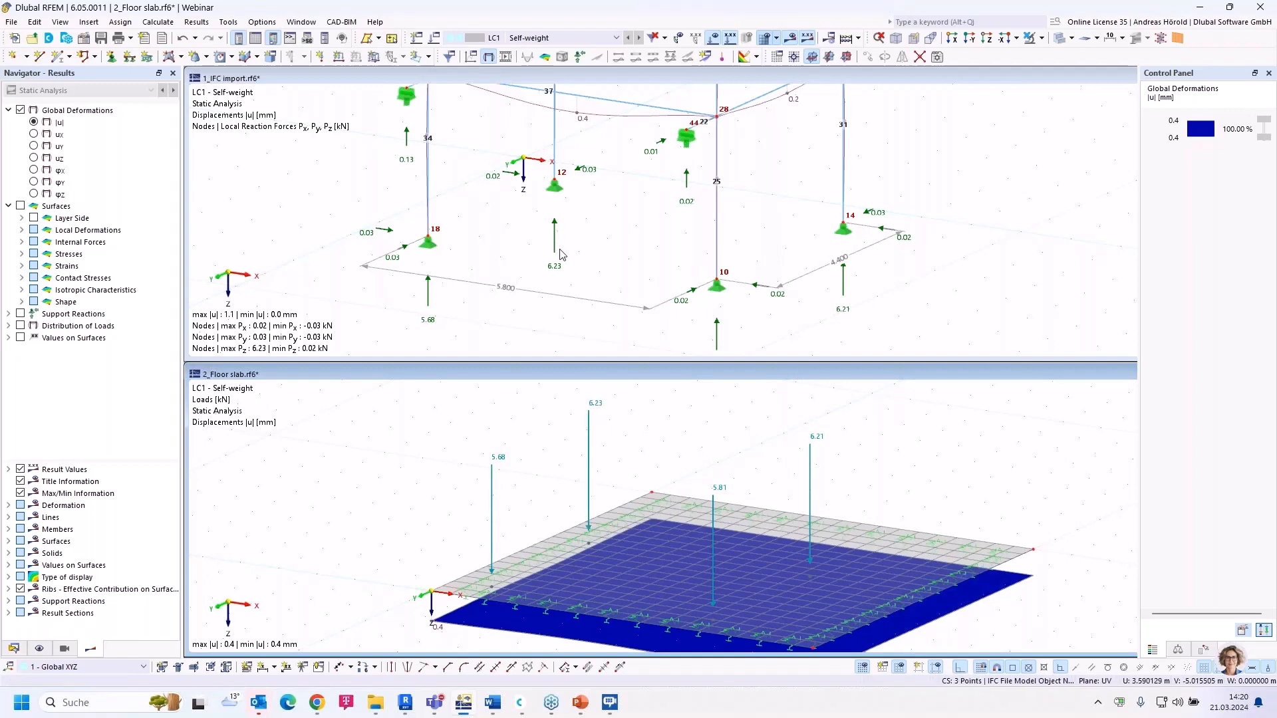
scroll(749, 320, "down", 1)
middle_click_drag(737, 273, 736, 256)
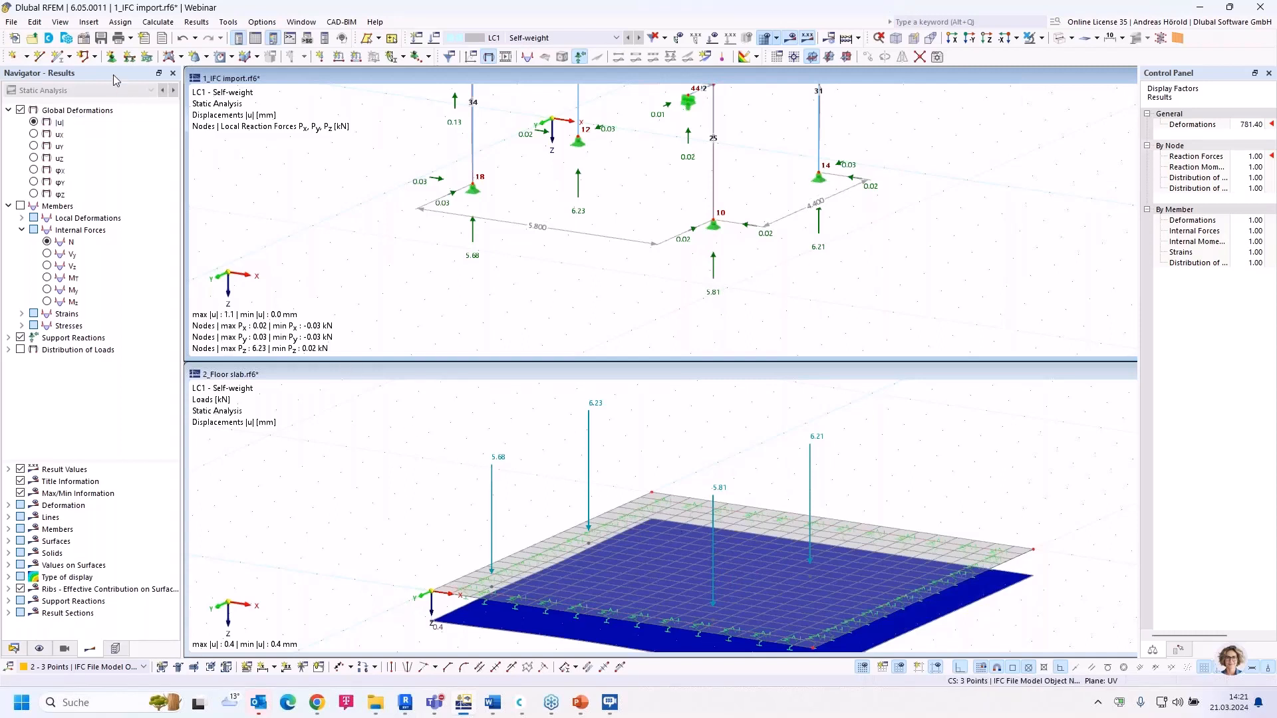
Step: Examine the object assignment settings of the Import Support Reactions load wizard for the connected model 1_IFC import_finished, and discard the new wizard
left_click(89, 22)
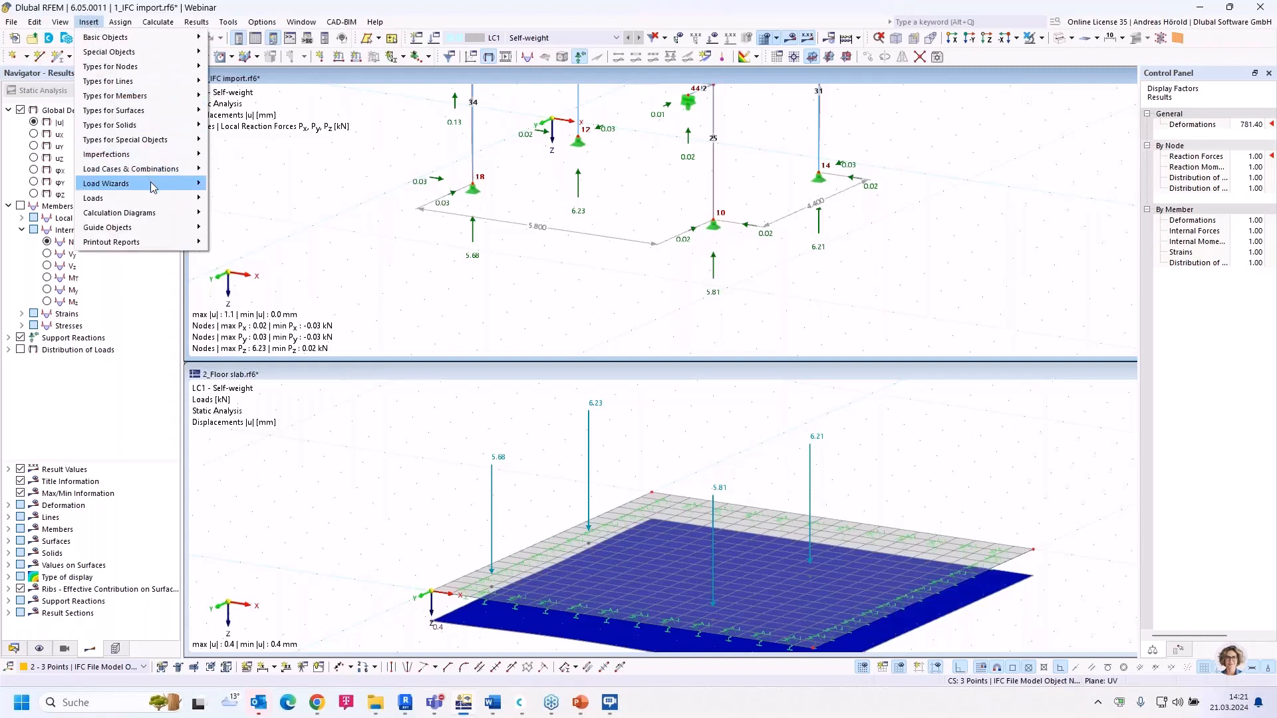
mouse_move(153, 187)
mouse_move(301, 219)
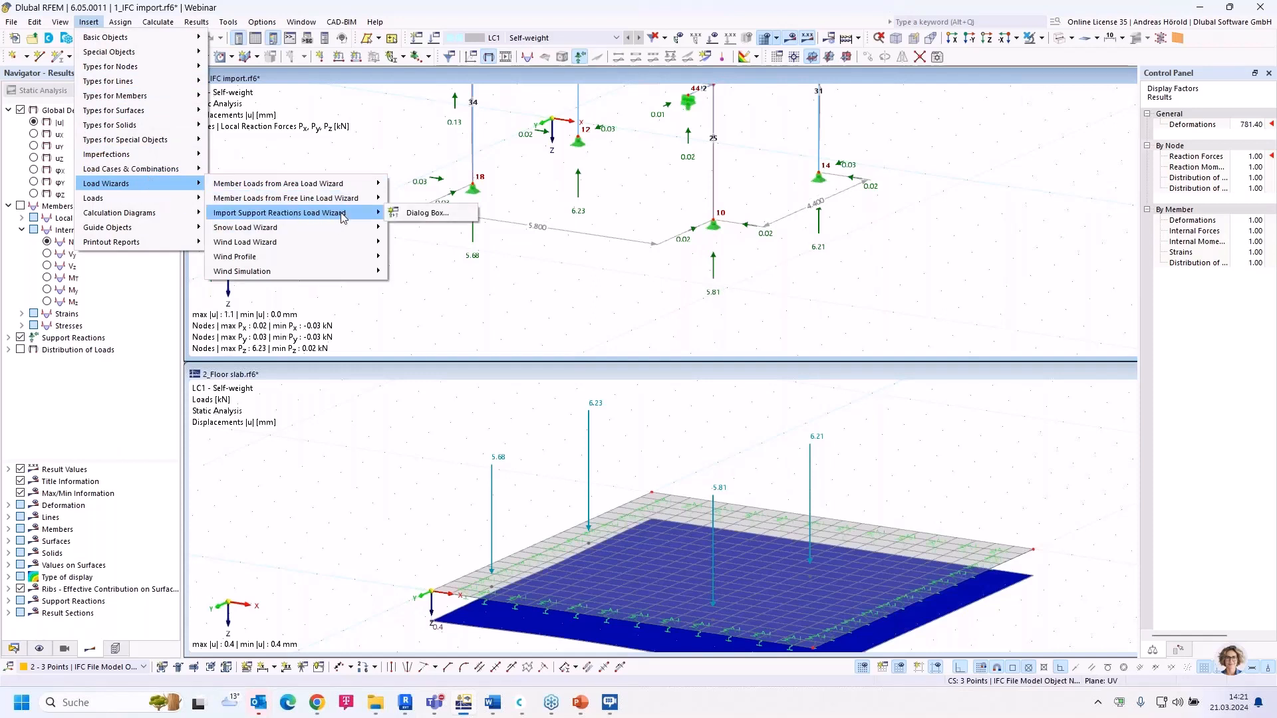
left_click(436, 217)
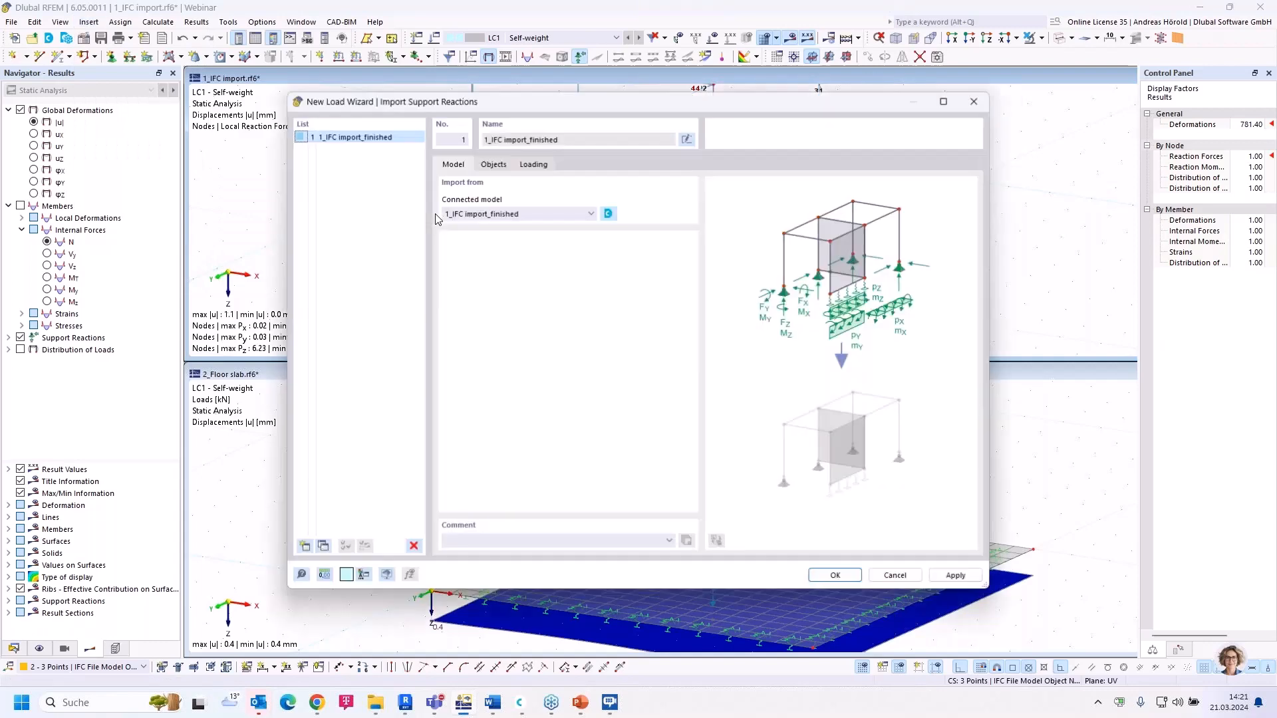
left_click(494, 164)
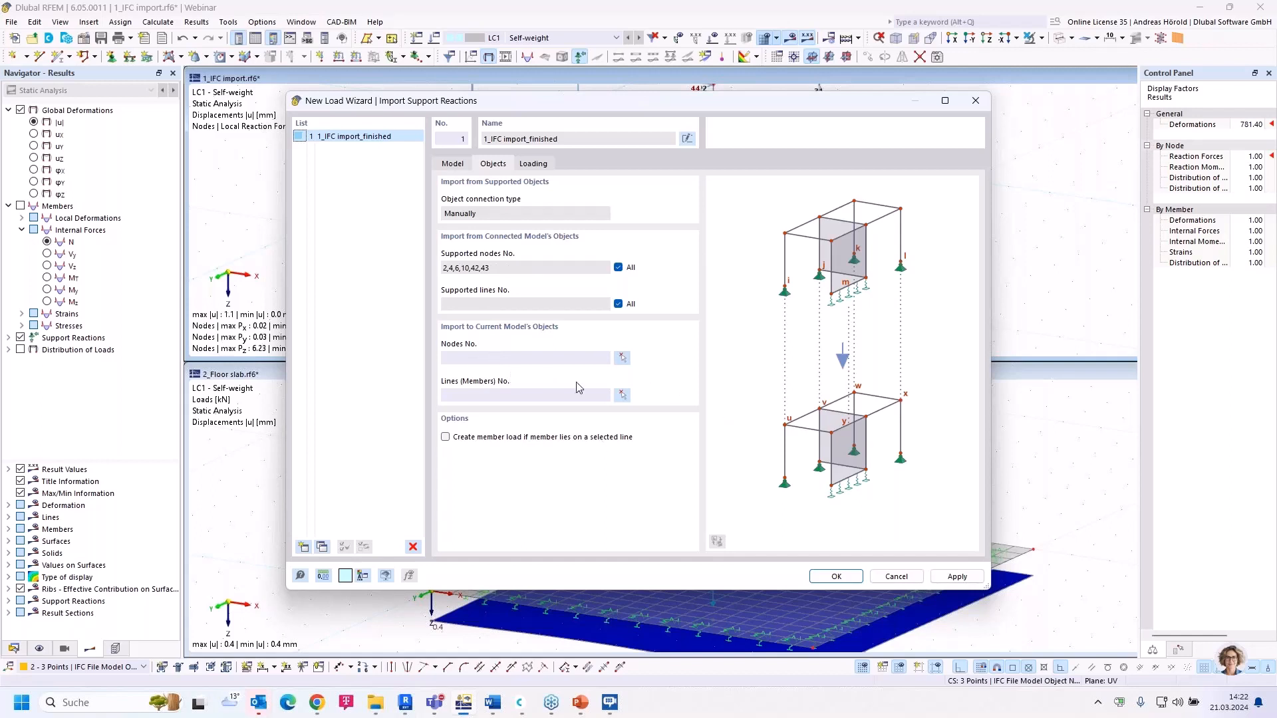
left_click(896, 576)
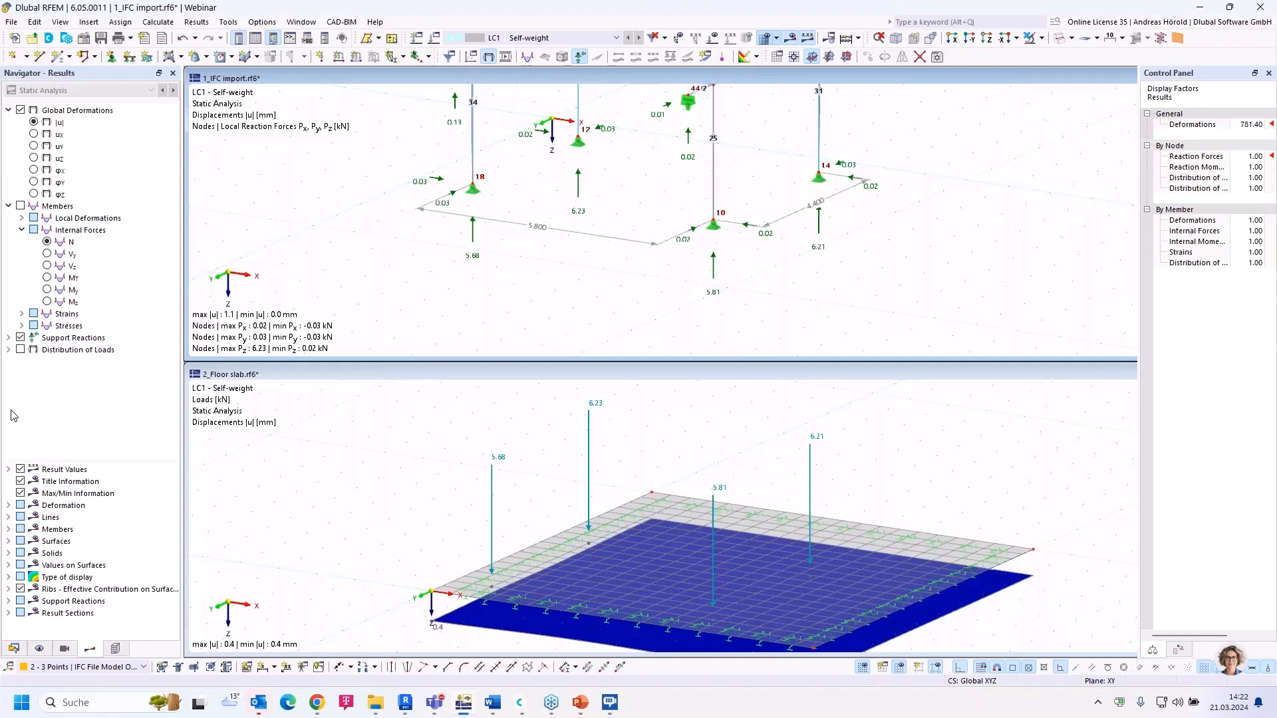
Step: Switch to Dlubal Center and open the 3_notch beam model from the Webinar project
left_click(522, 702)
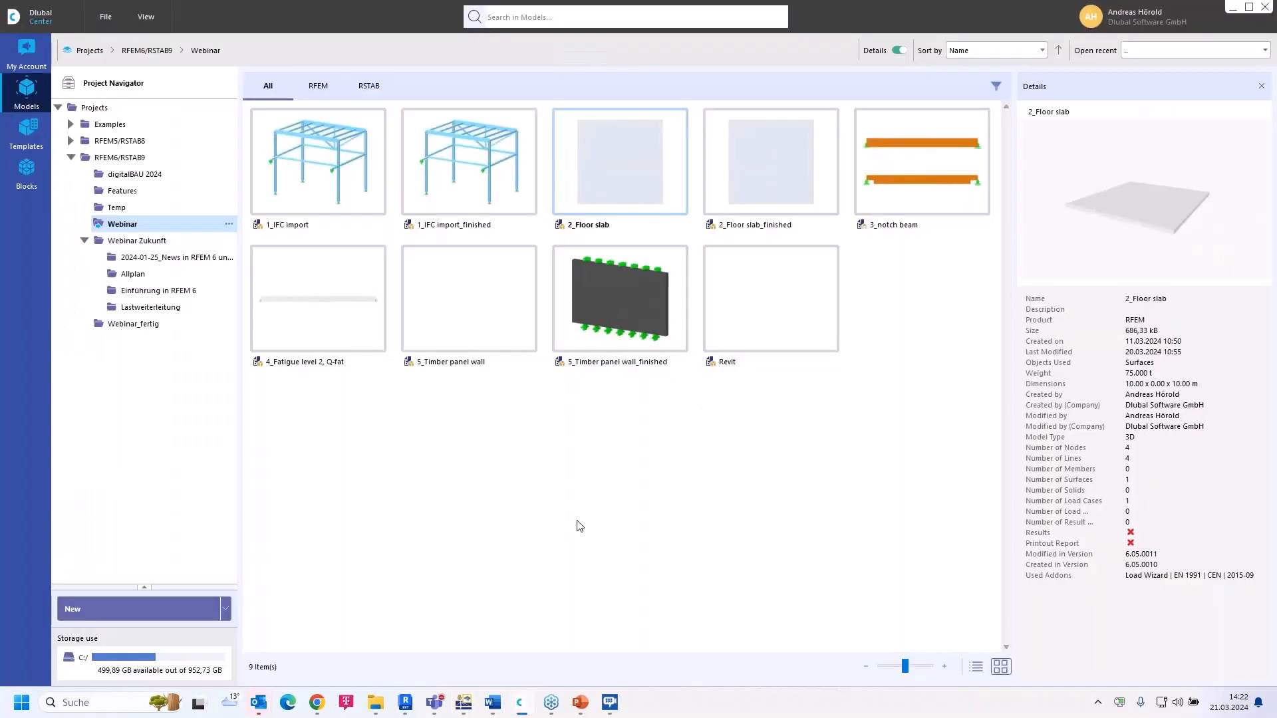
double_click(944, 162)
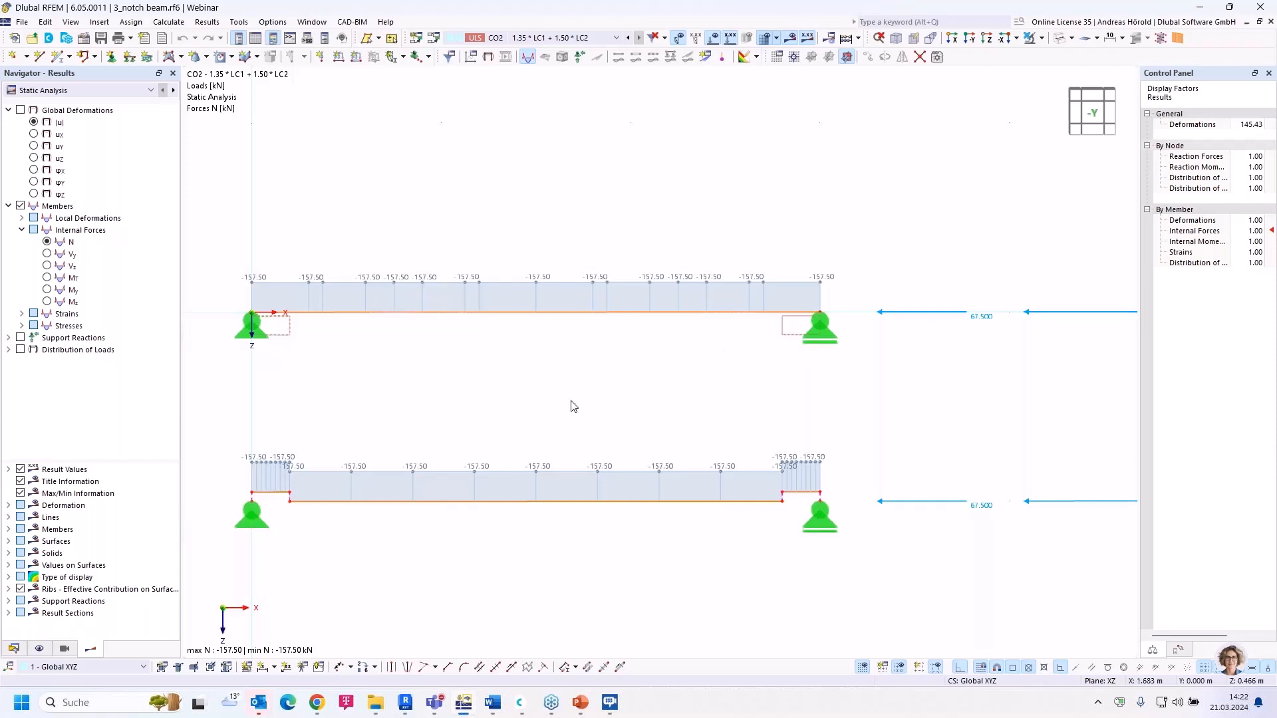
middle_click_drag(556, 387, 579, 376)
scroll(579, 376, "down", 3)
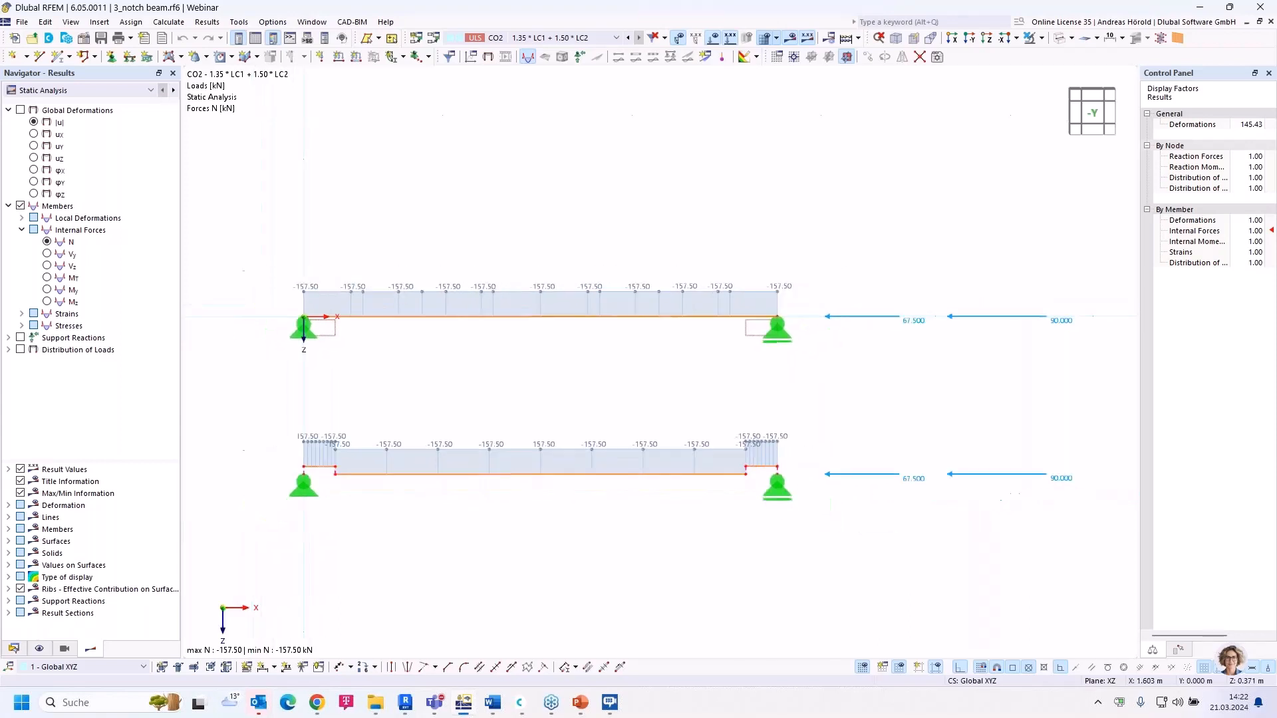
scroll(557, 381, "up", 1)
scroll(557, 381, "up", 1)
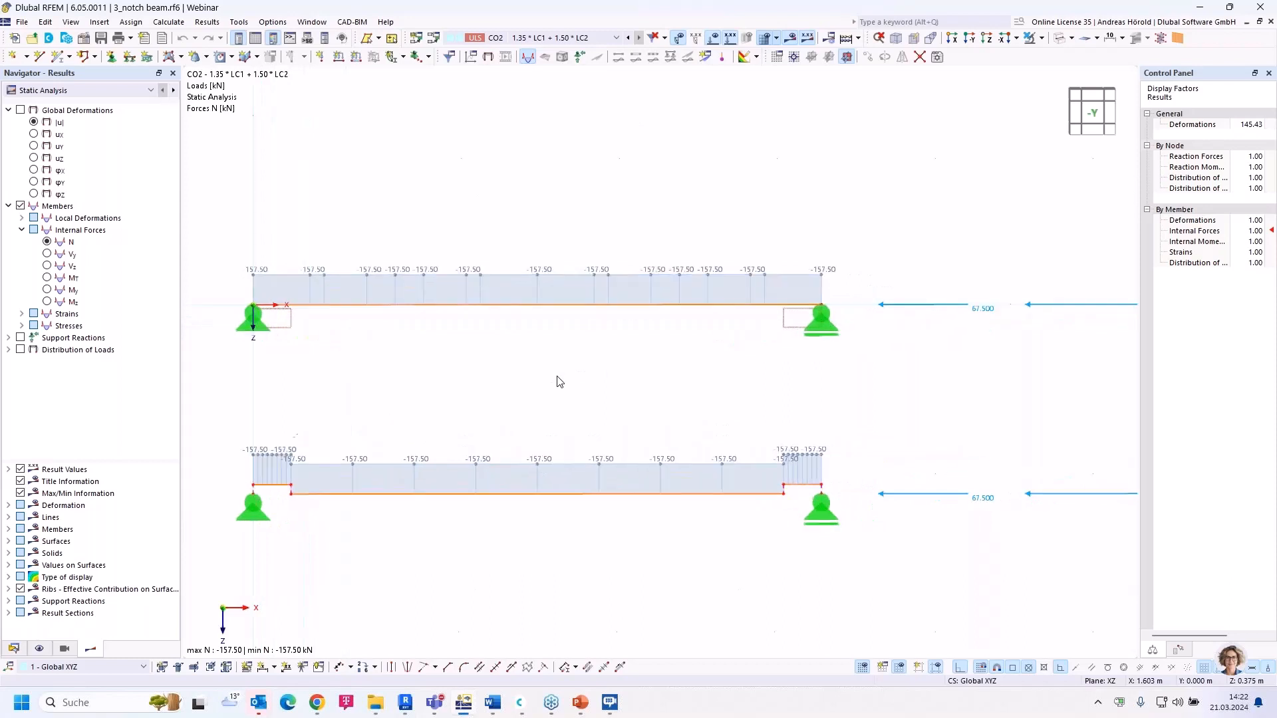
middle_click_drag(558, 379, 619, 373)
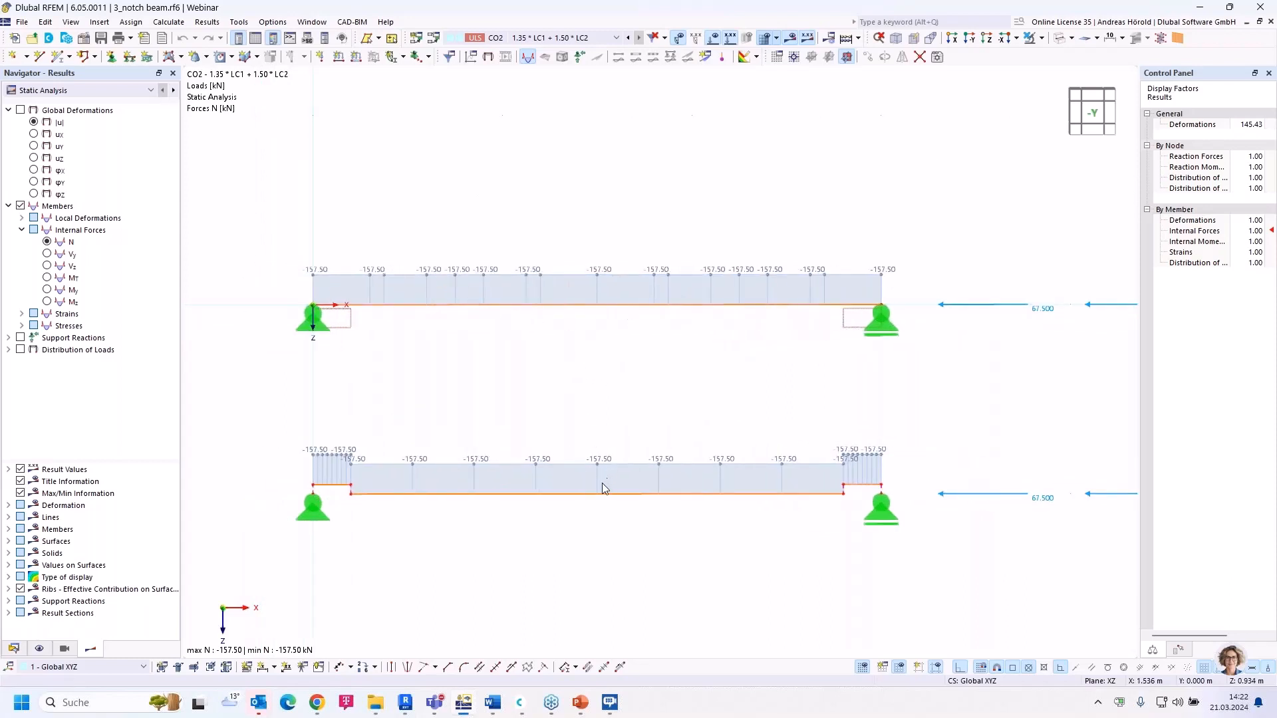
Step: Examine both notched beams as a solid model, and return to the wireframe display
left_click(1072, 38)
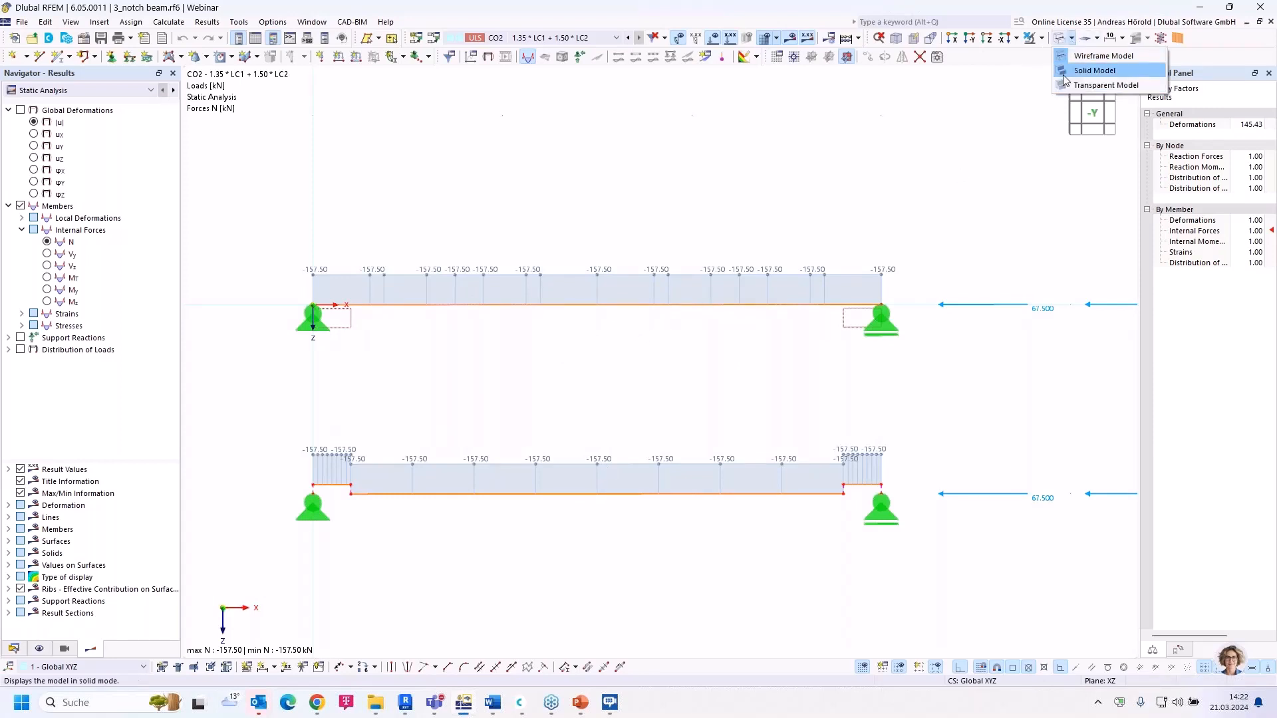
left_click(1064, 74)
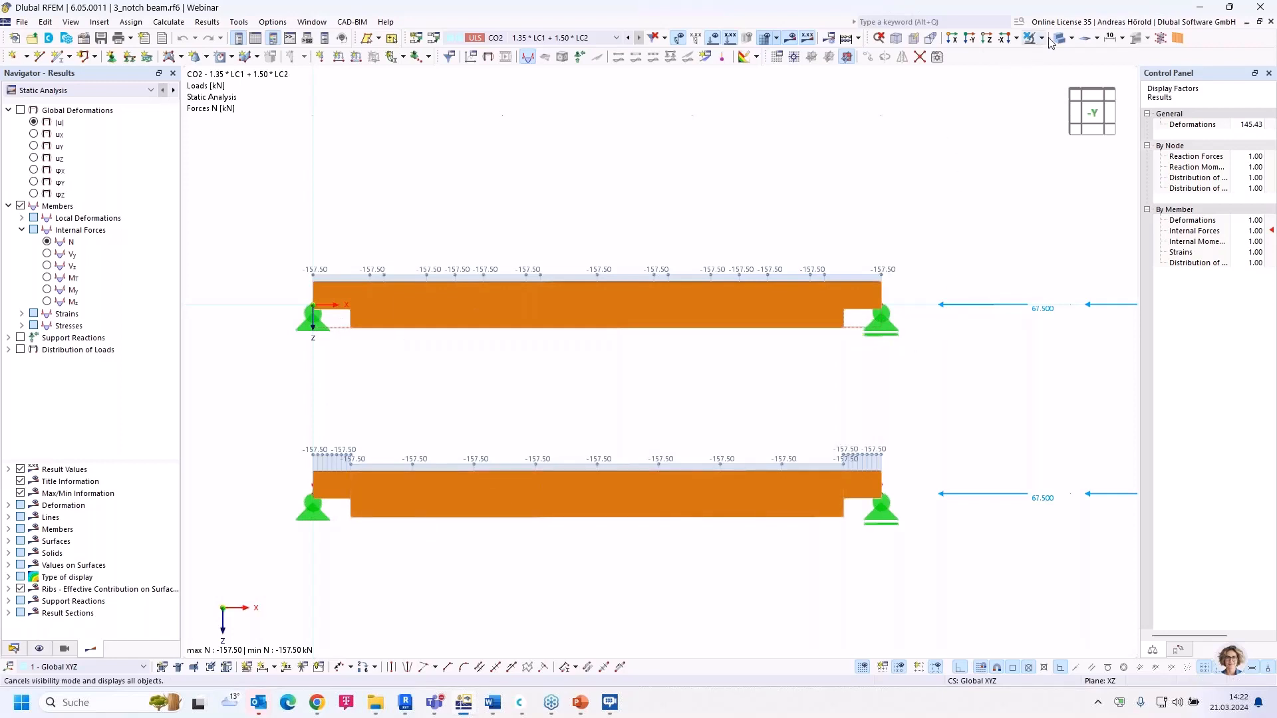
left_click(1070, 39)
left_click(1063, 57)
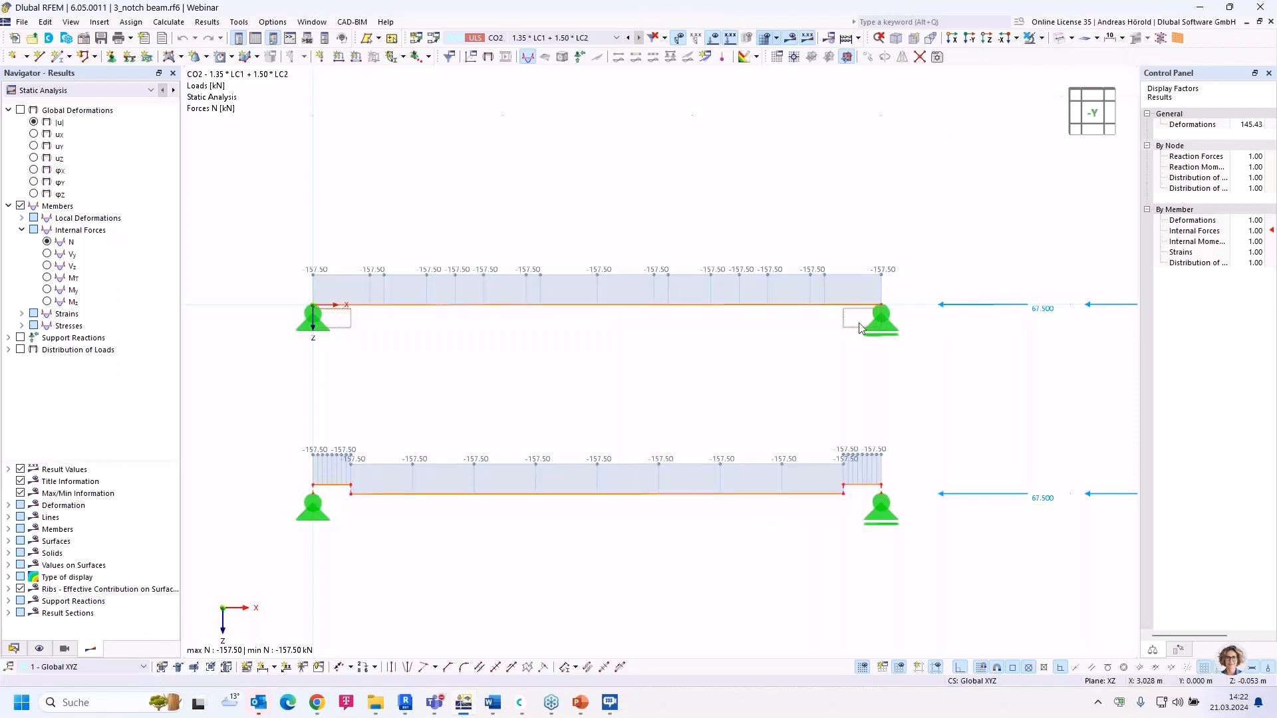
Step: Inspect the member local section reduction at the right end of the upper beam
scroll(621, 292, "up", 3)
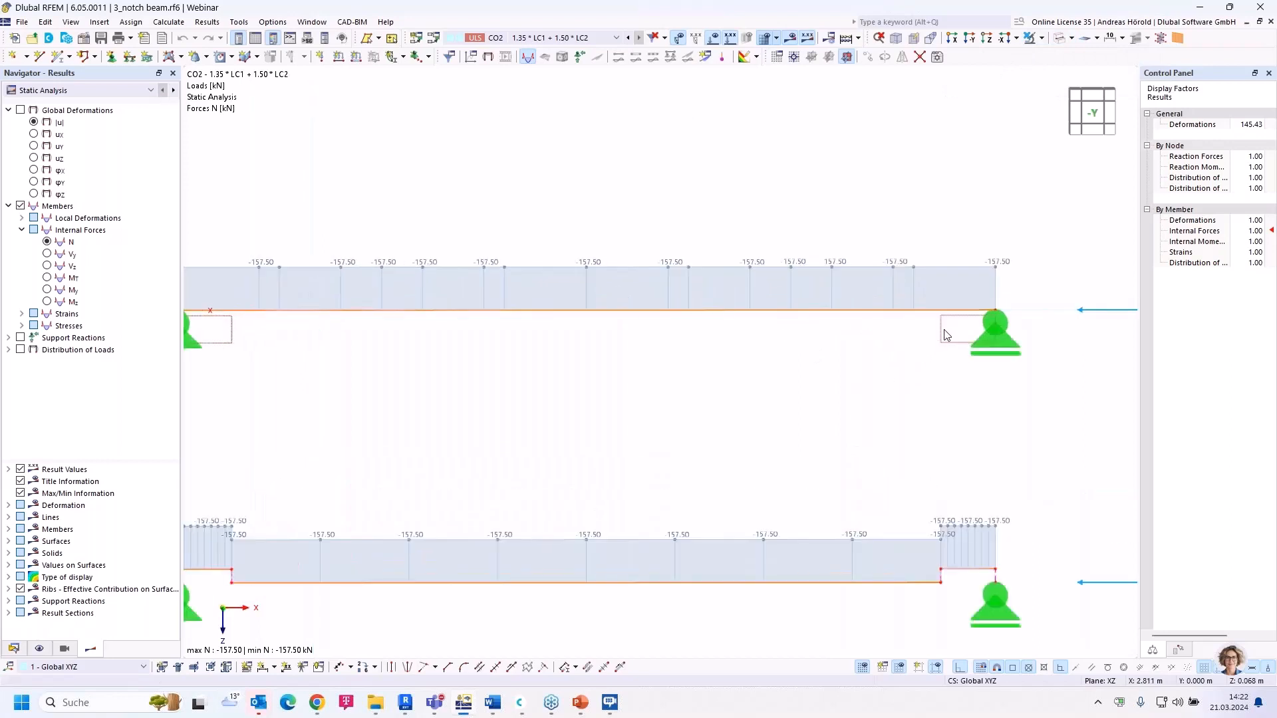
mouse_move(944, 337)
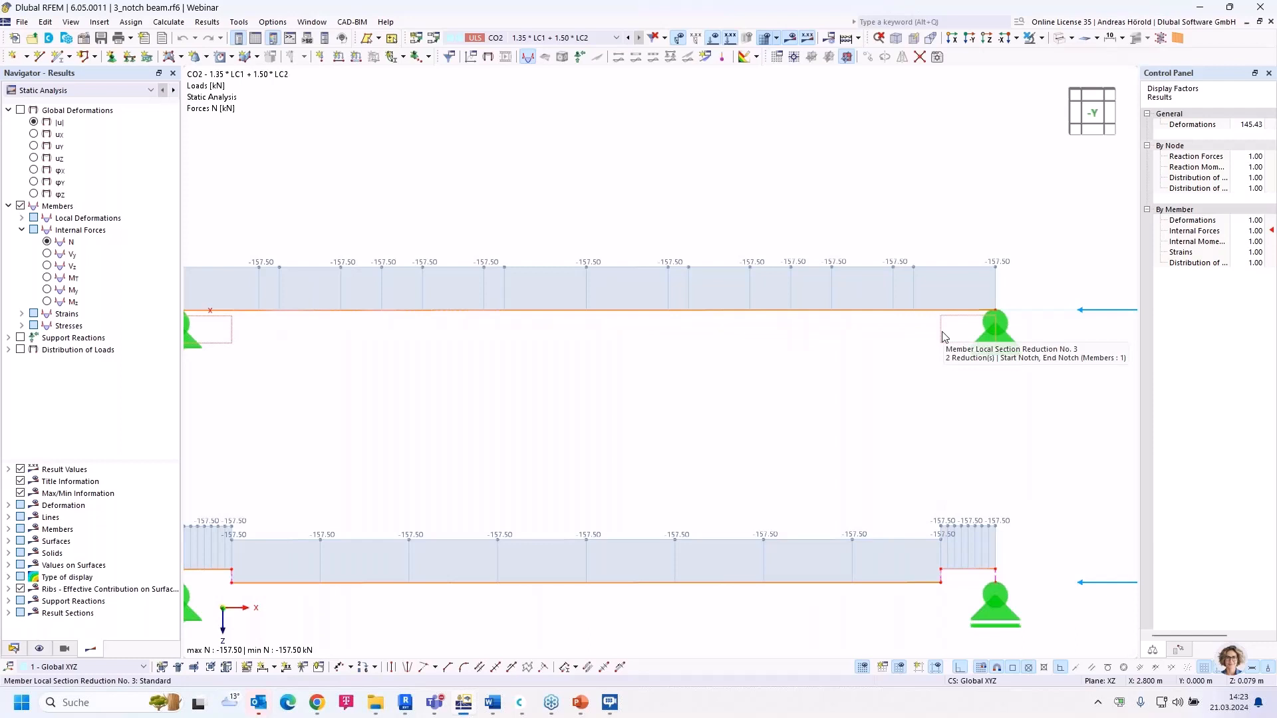
scroll(745, 426, "down", 2)
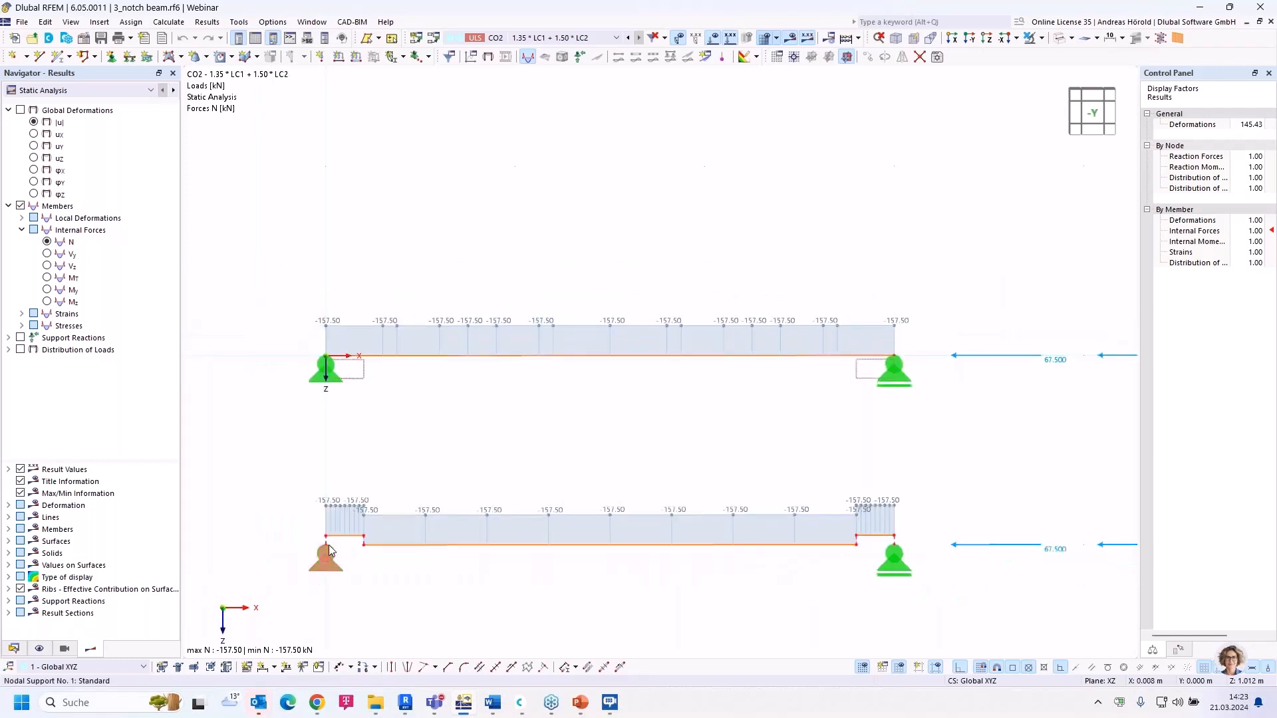
Step: Examine how the lower beam's offset end members connect to the main member at the notch and the support
scroll(329, 545, "up", 2)
scroll(328, 545, "up", 1)
scroll(345, 517, "up", 1)
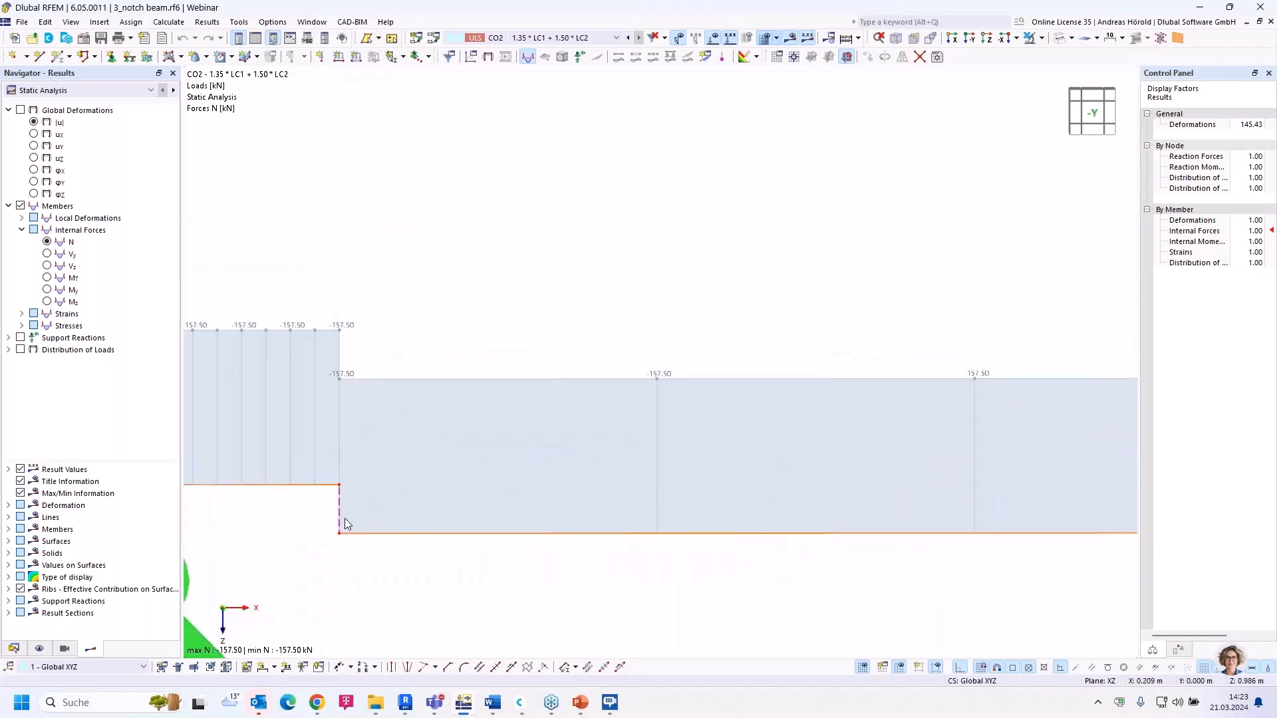
scroll(344, 518, "down", 1)
middle_click_drag(325, 518, 396, 511)
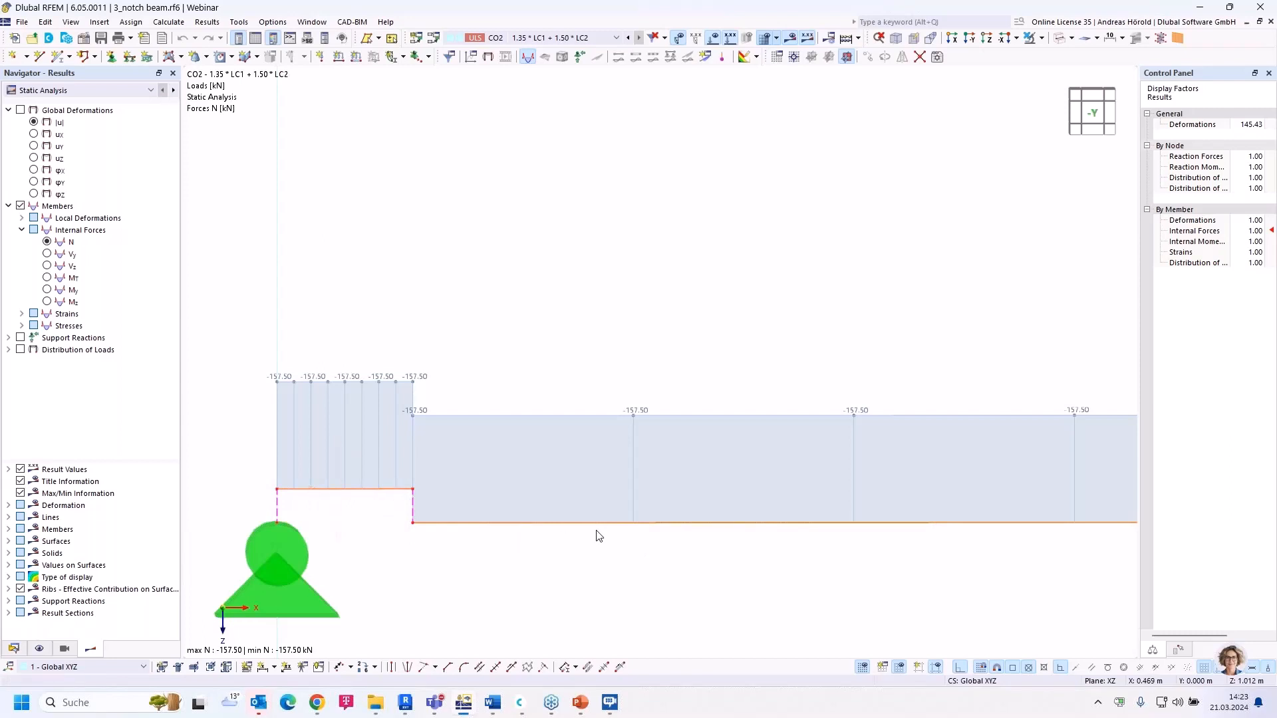
scroll(535, 567, "down", 1)
scroll(535, 565, "down", 2)
middle_click_drag(683, 551, 543, 548)
scroll(542, 548, "down", 2)
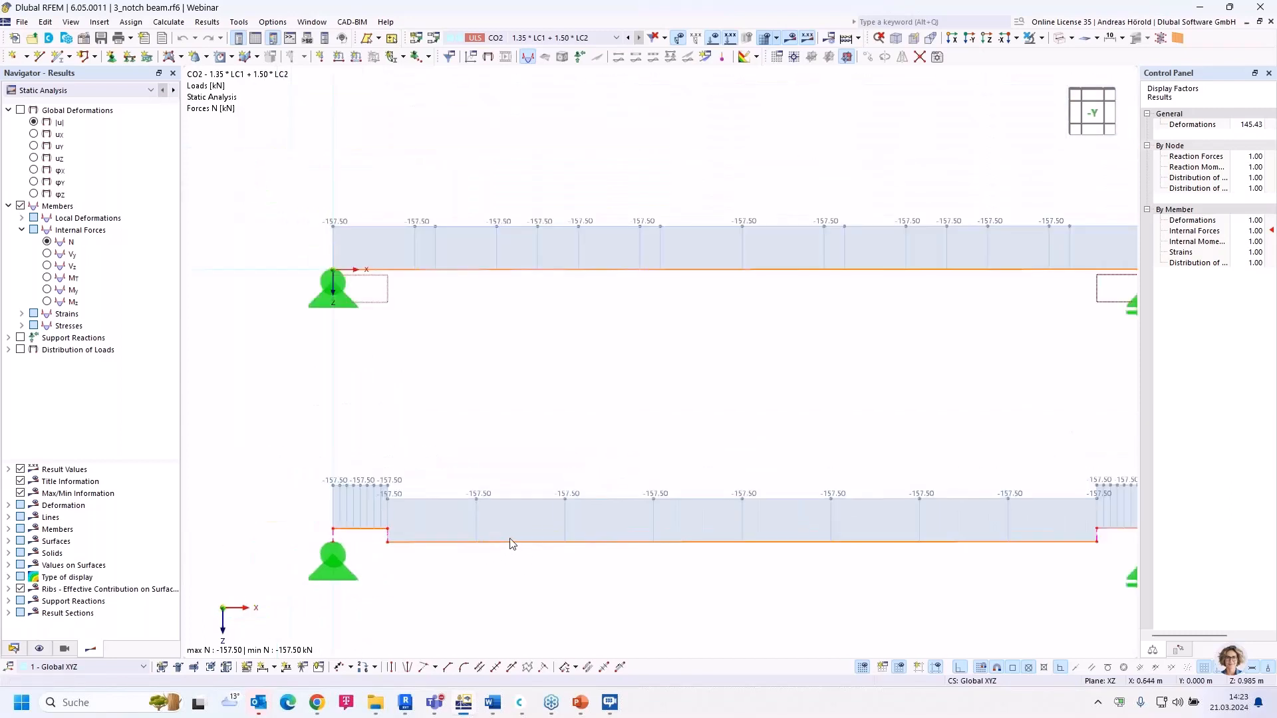
scroll(670, 507, "down", 3)
middle_click_drag(884, 457, 620, 398)
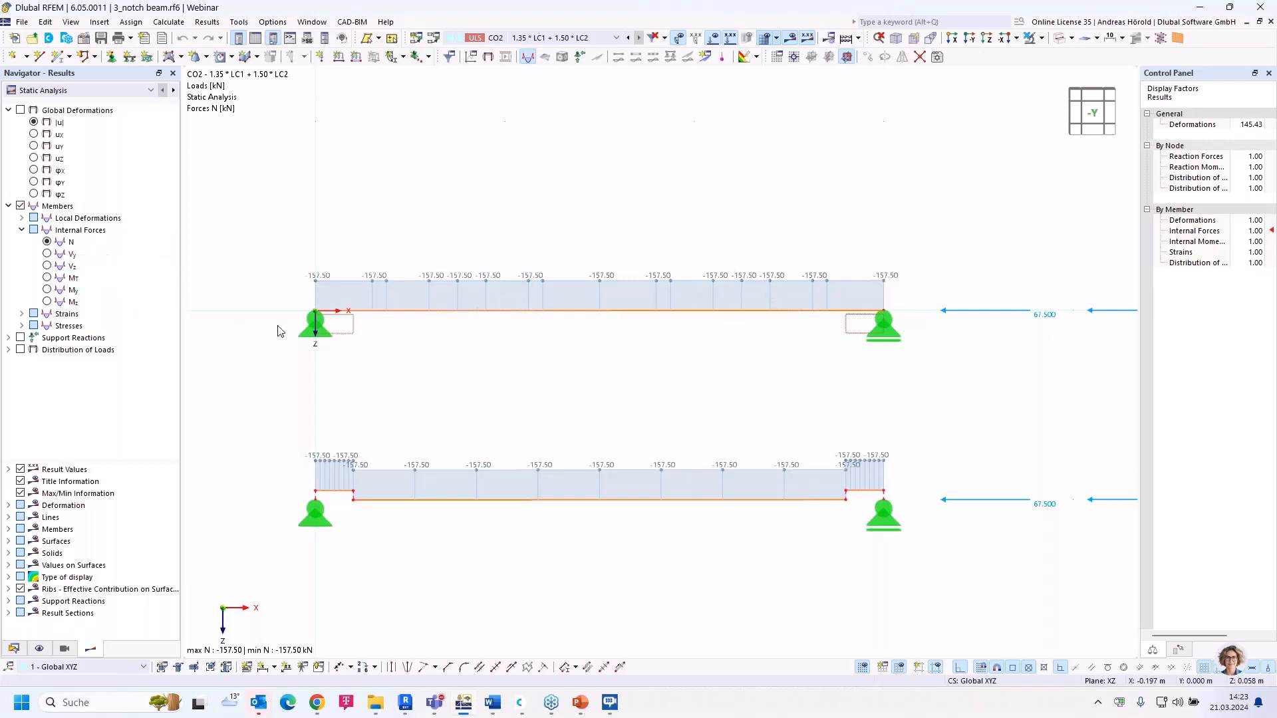
Step: Display the bending moments My for both beams
middle_click_drag(644, 416, 480, 418)
scroll(512, 372, "down", 1)
middle_click_drag(474, 374, 574, 374)
scroll(573, 374, "up", 3)
scroll(576, 375, "down", 2)
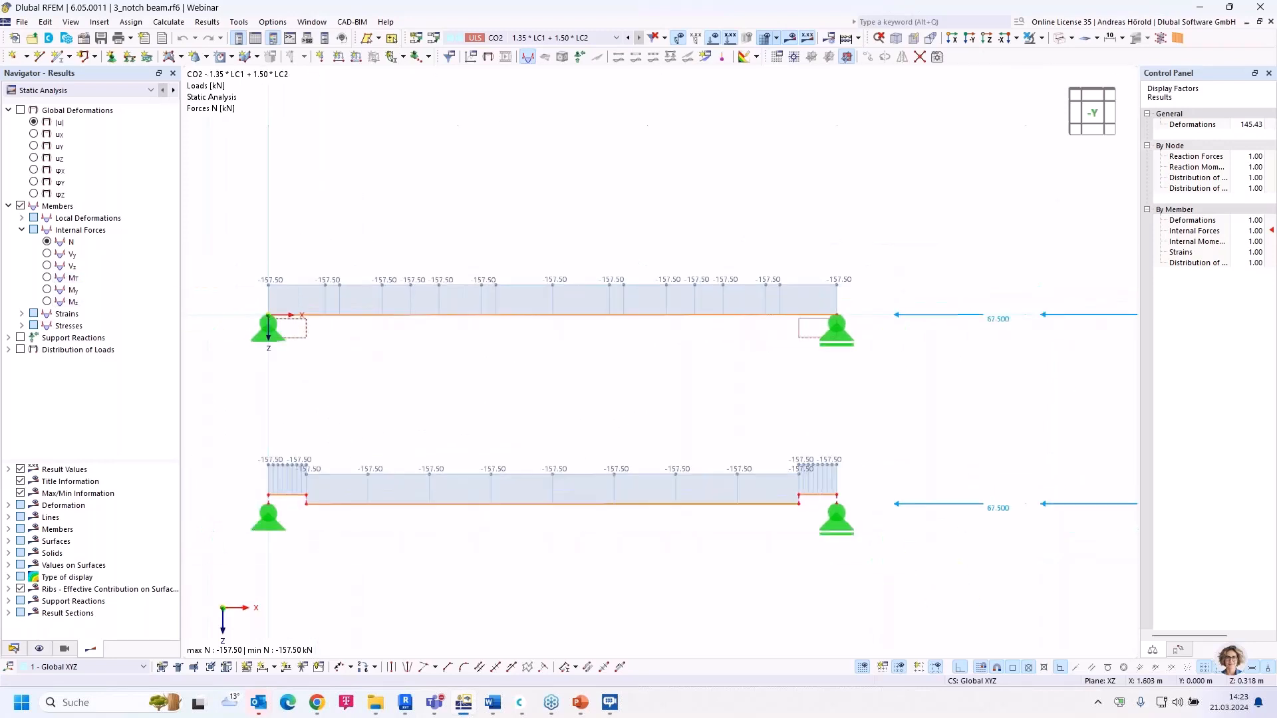
left_click(44, 291)
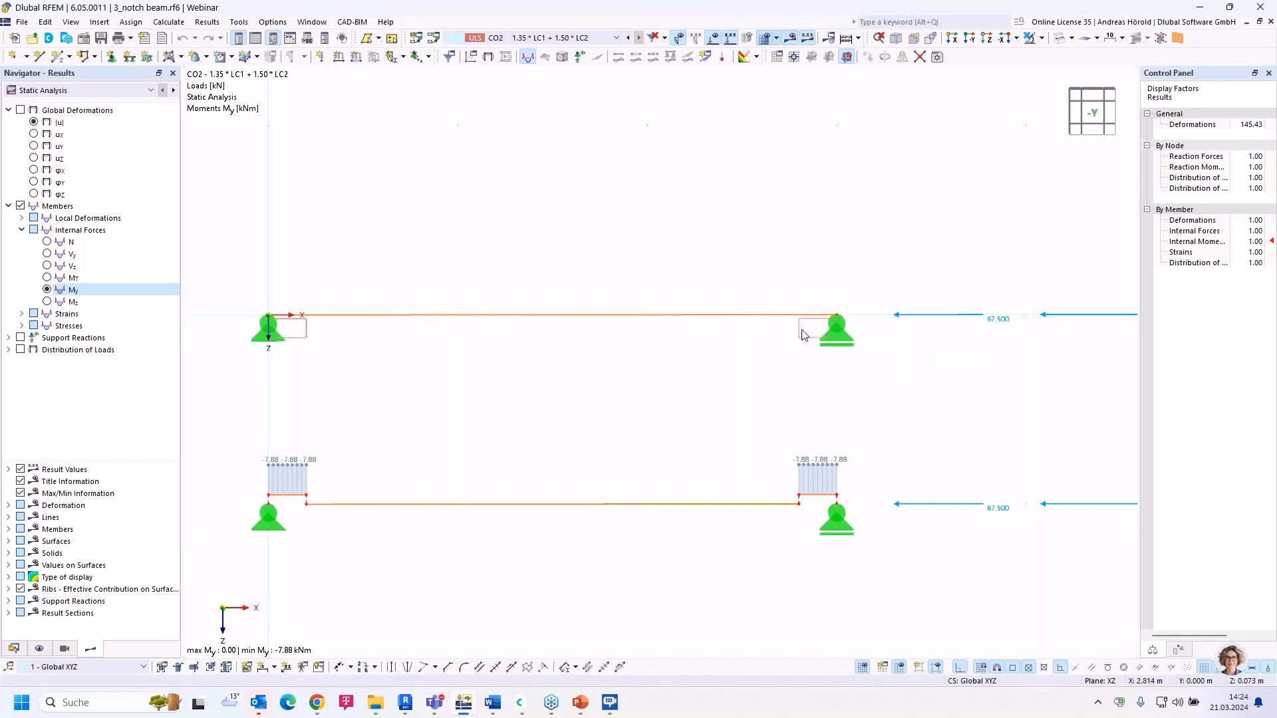
Step: Examine the start and end notch parameters in the upper beam's local section reduction, and close them without changes
double_click(516, 318)
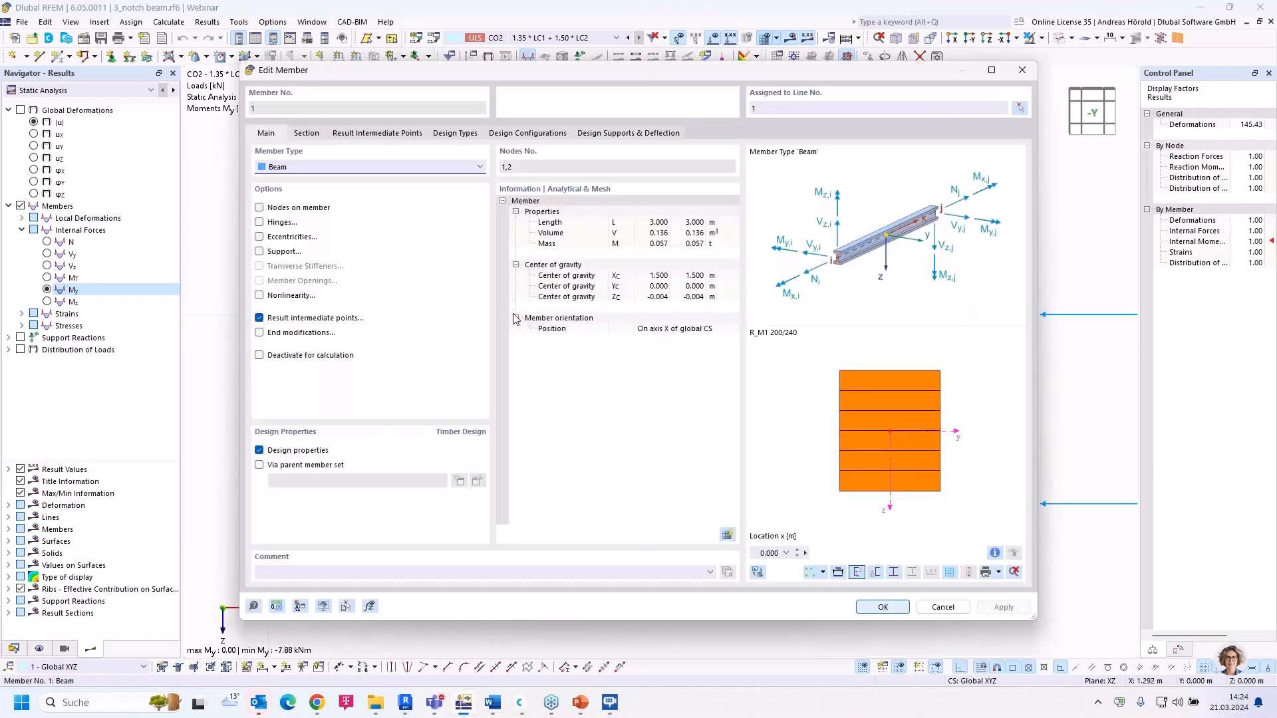
left_click(455, 133)
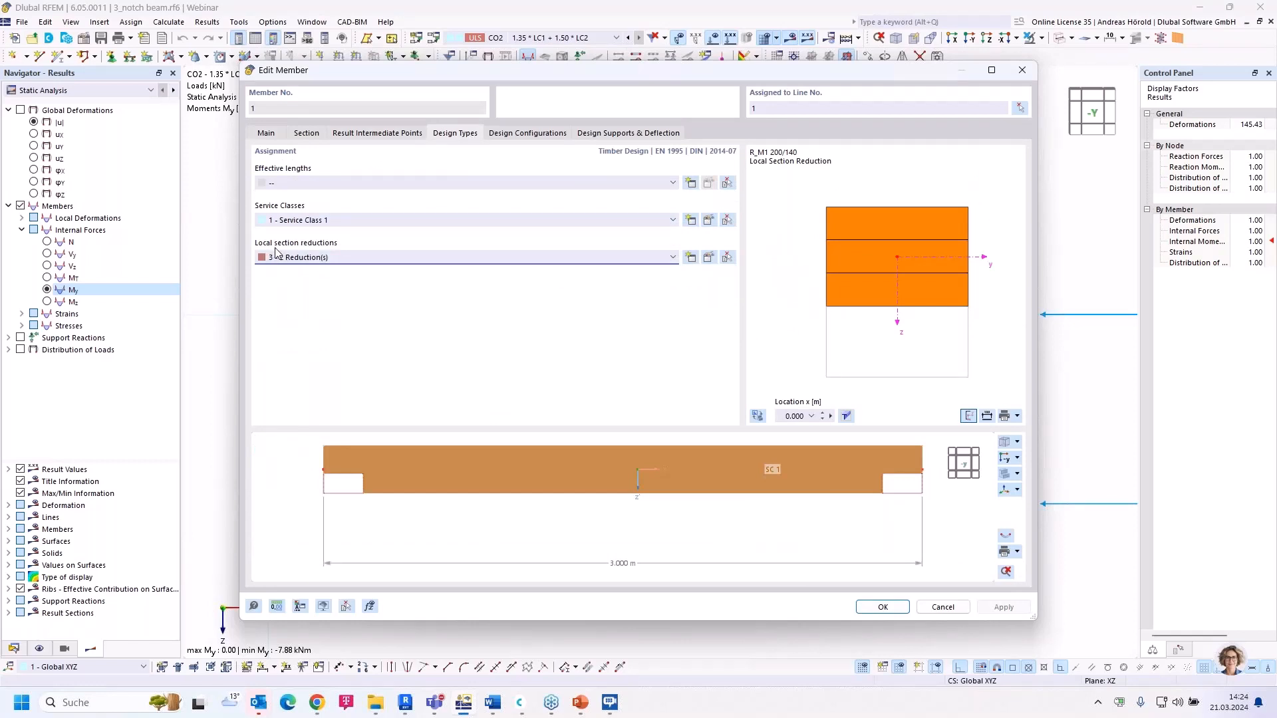
left_click(709, 257)
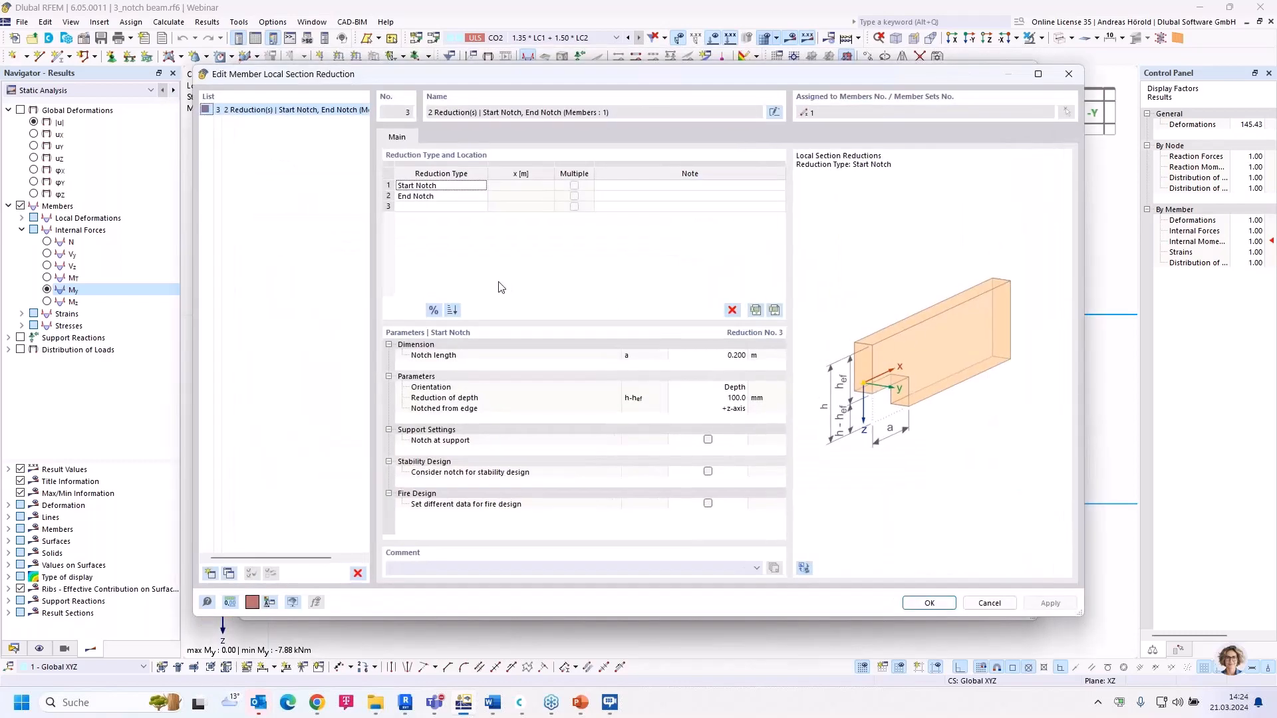
left_click(441, 189)
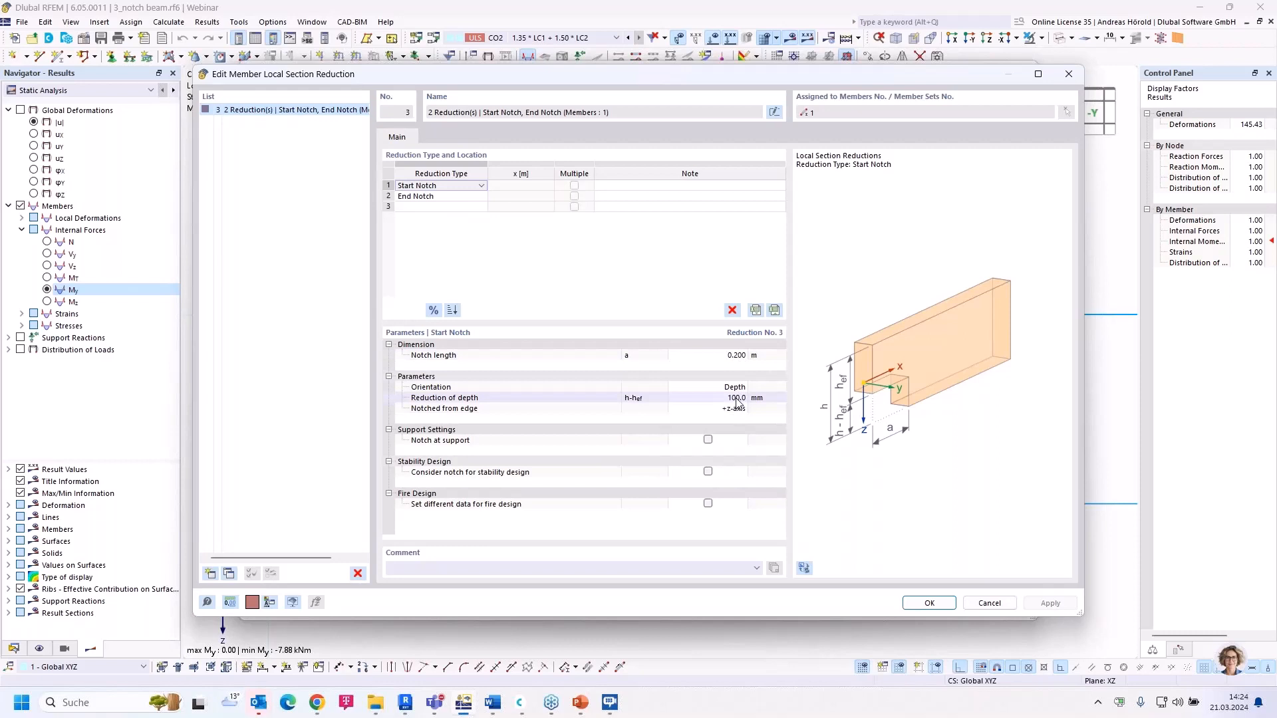
left_click(445, 199)
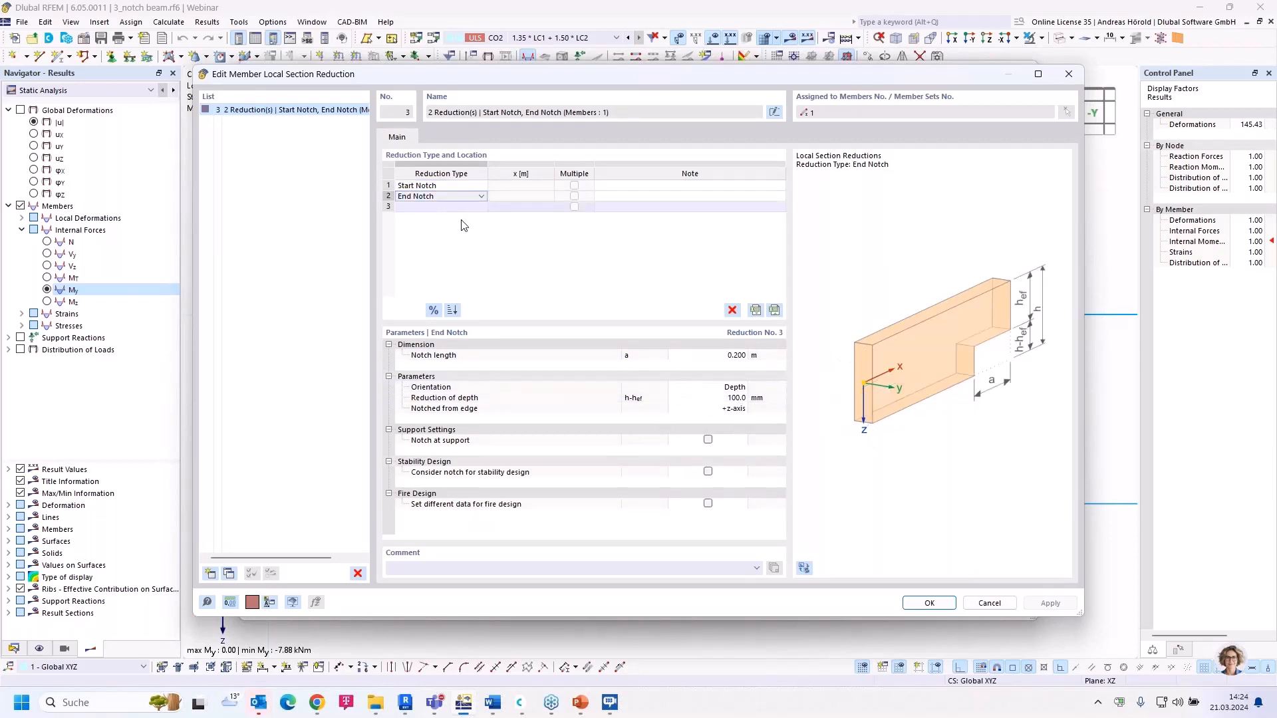
left_click(988, 604)
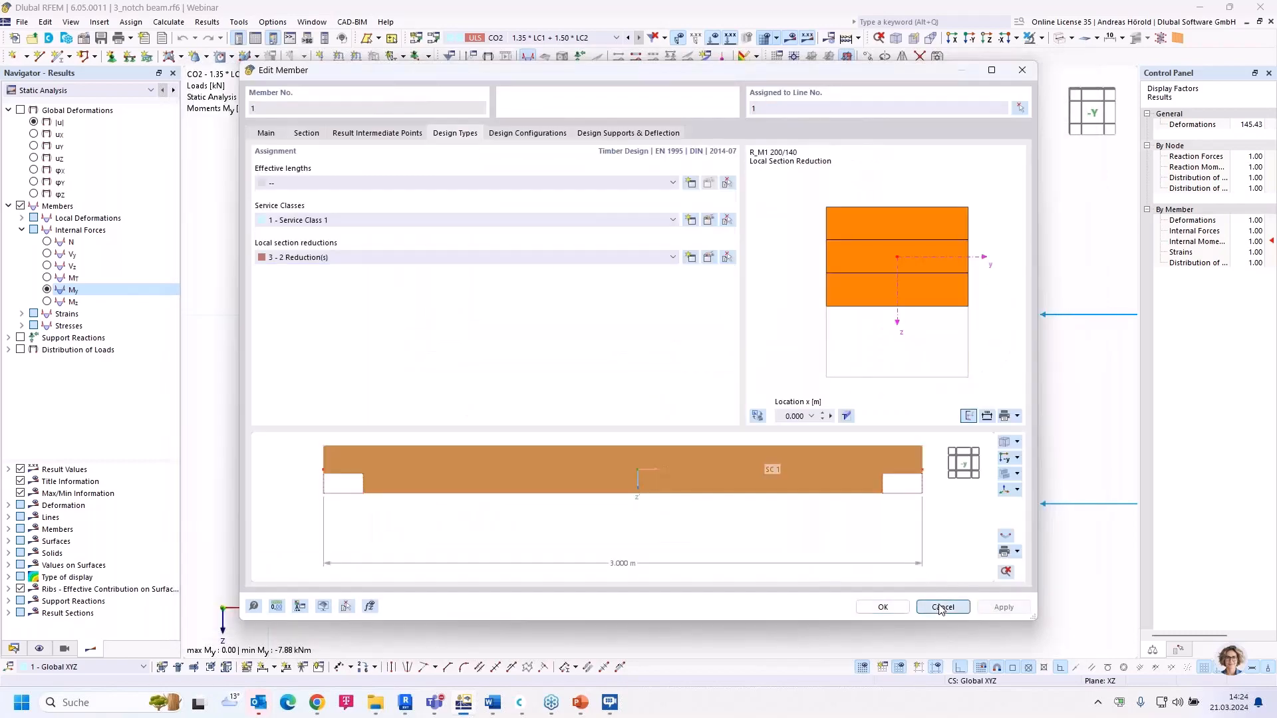
Step: Close the upper beam's member settings without changes and examine the lower beam's bending moments around the notch and support
left_click(942, 608)
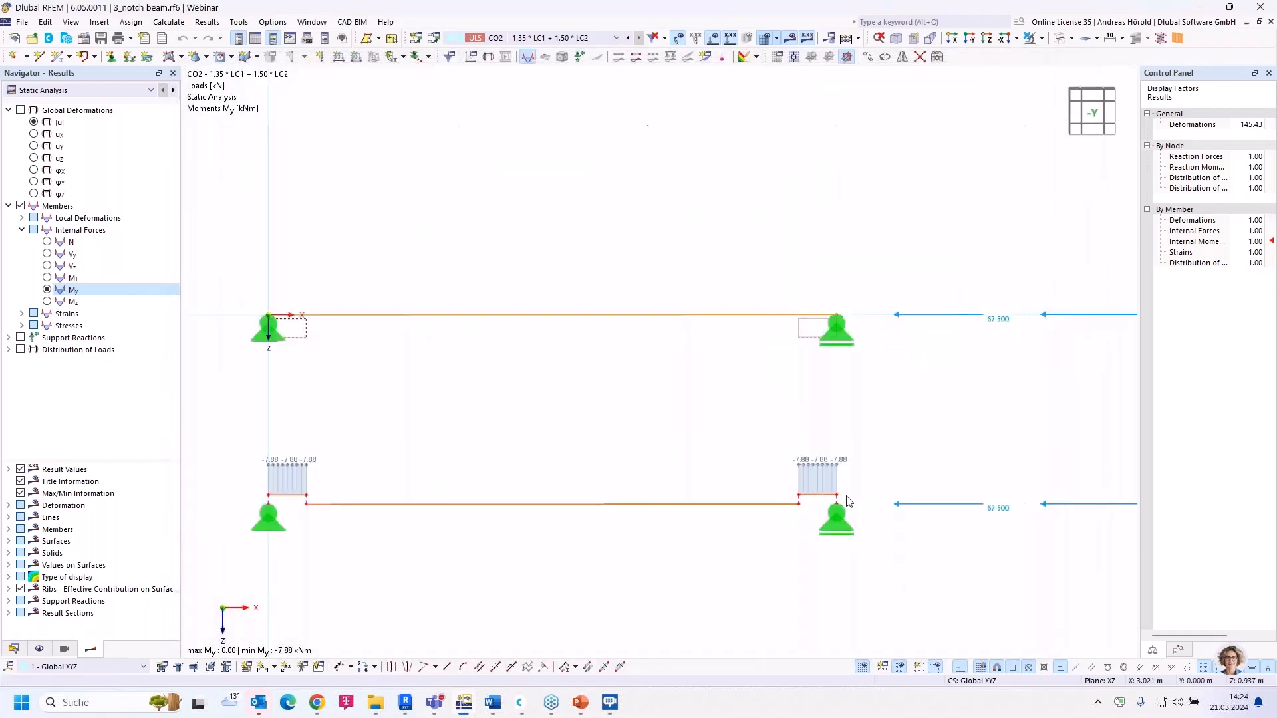
scroll(802, 513, "up", 5)
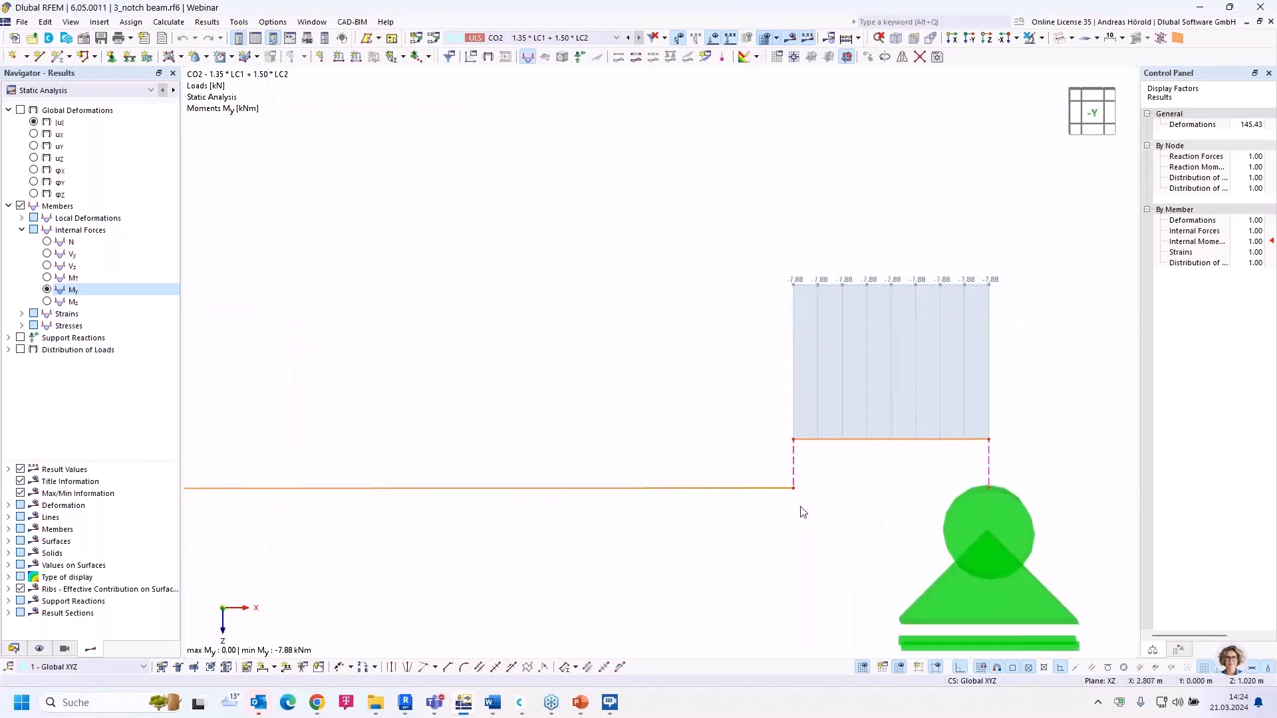
scroll(801, 505, "up", 3)
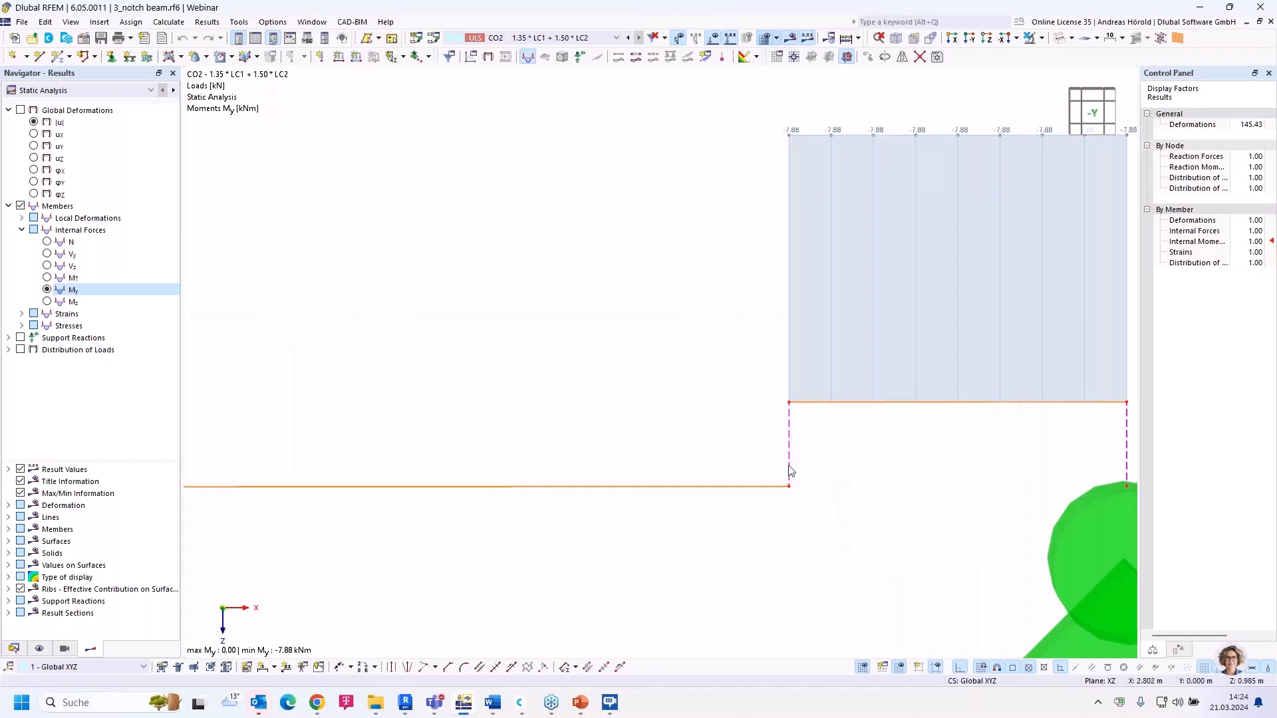
scroll(788, 466, "down", 5)
middle_click_drag(731, 512, 829, 508)
scroll(825, 508, "down", 2)
middle_click_drag(608, 487, 695, 489)
scroll(695, 490, "down", 1)
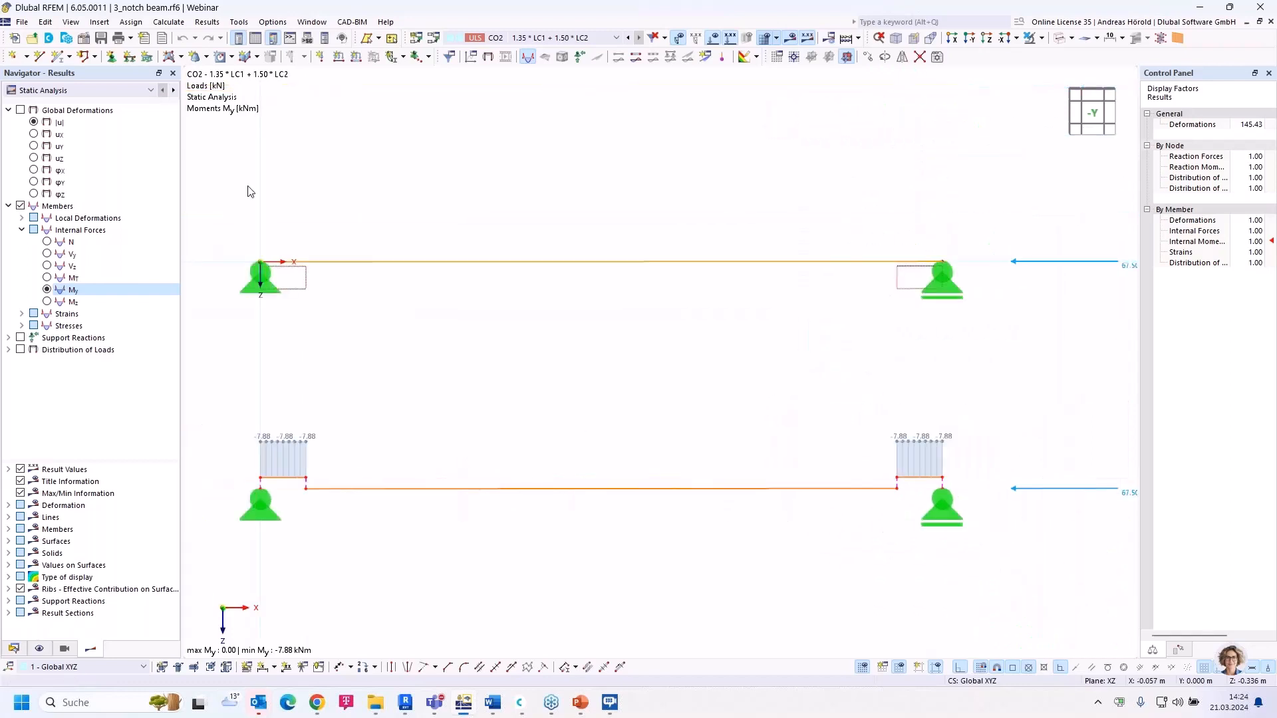
Step: Show the results table below the model, enlarge it, and display the timber design ratios by member
left_click(255, 39)
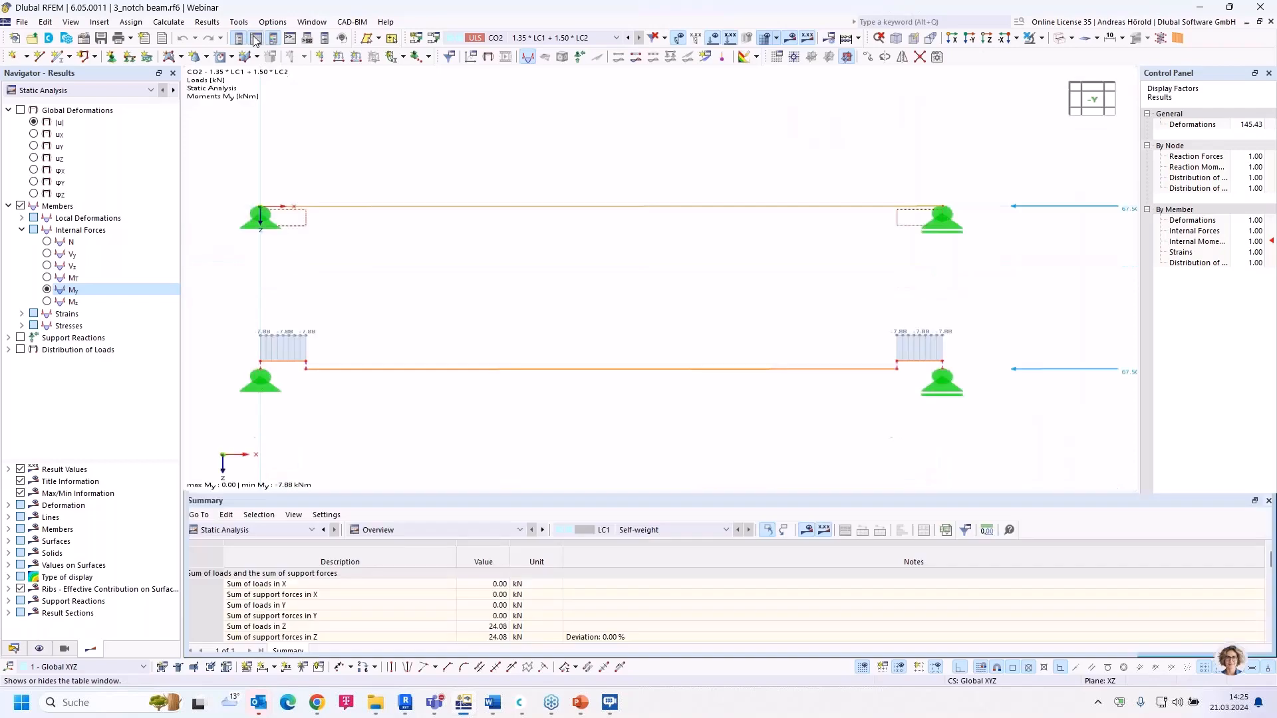
left_click(263, 530)
left_click(263, 616)
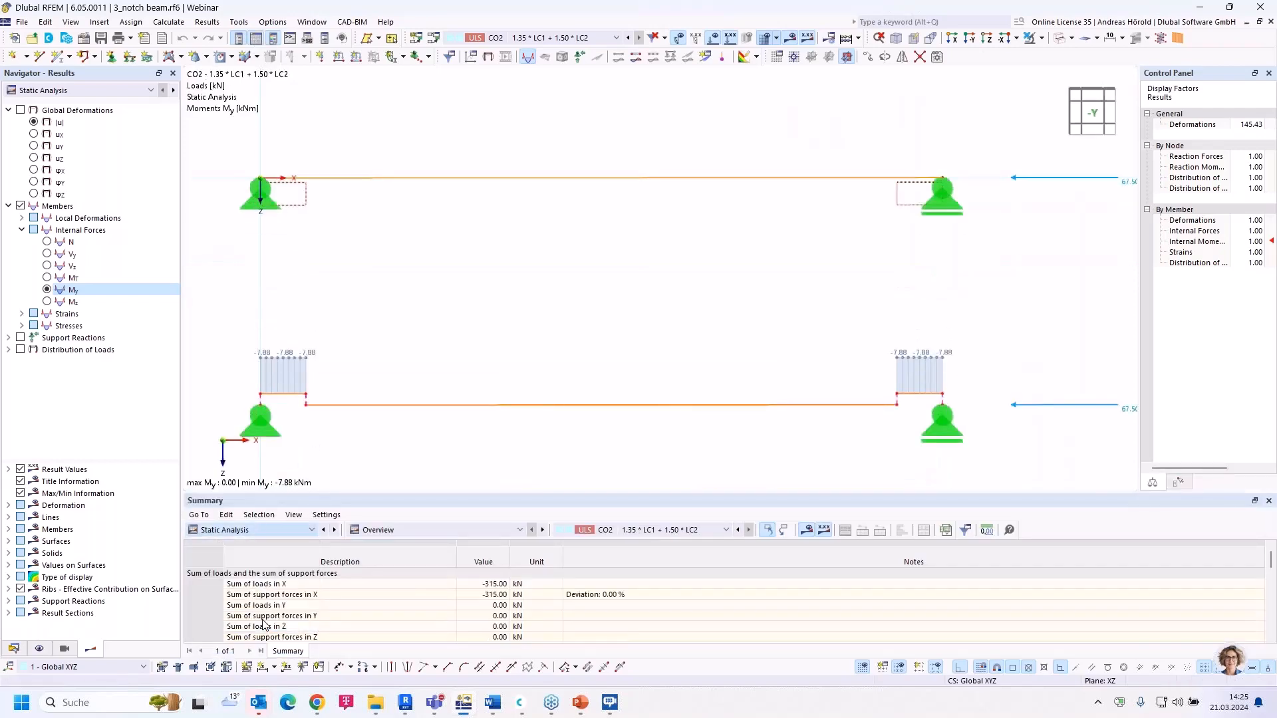
left_click_drag(564, 496, 564, 435)
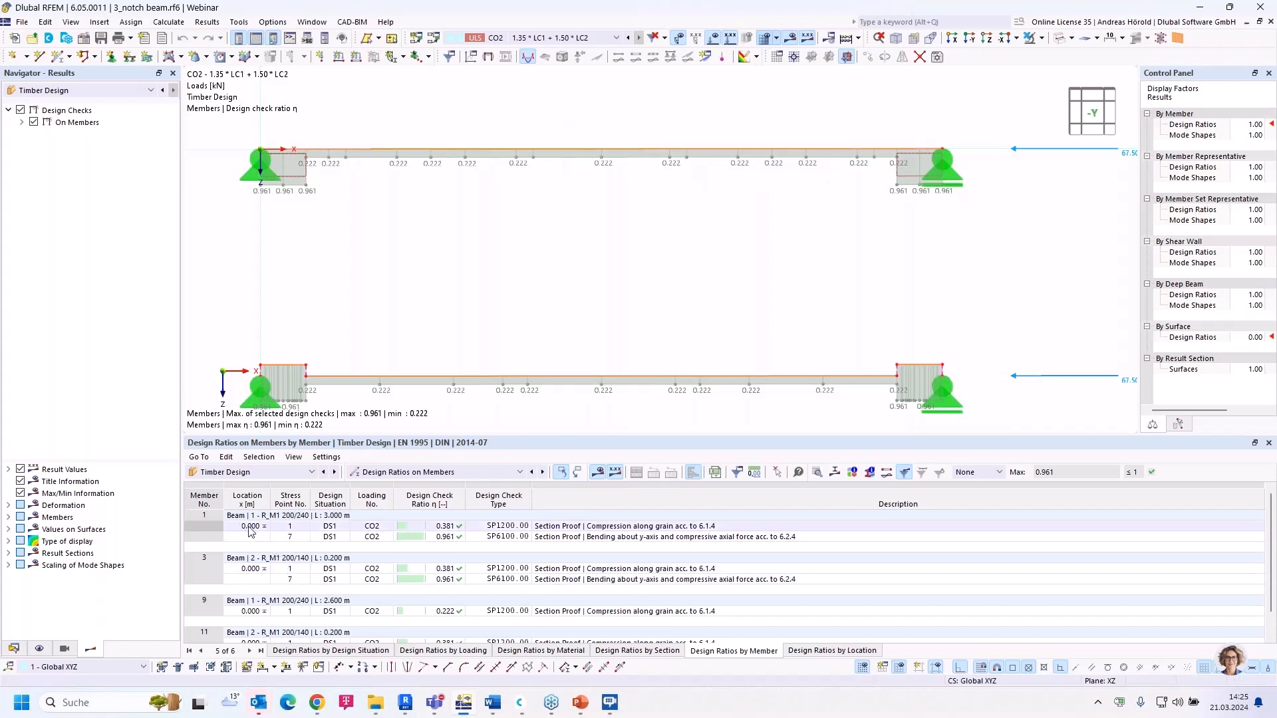
Step: Examine the SP6100 design check details for bending and compression at the start of member 1, including the additional notch moment
left_click(588, 538)
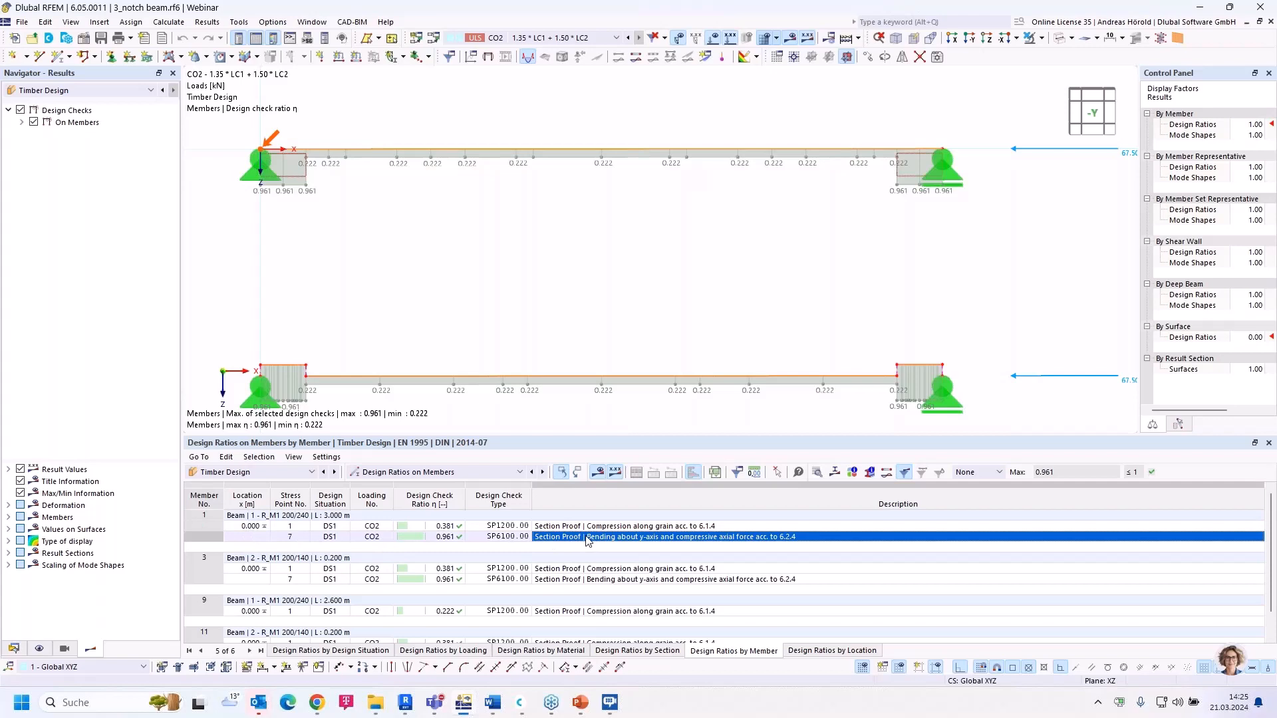
double_click(588, 538)
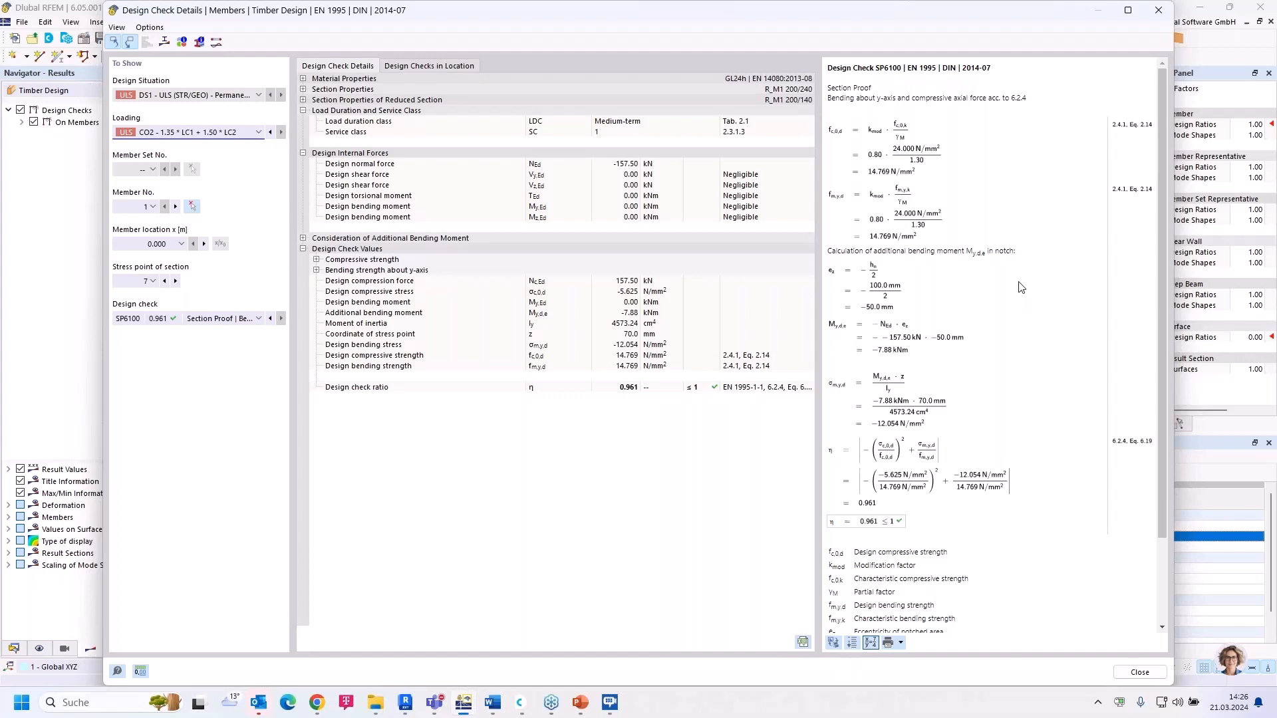
left_click(1159, 11)
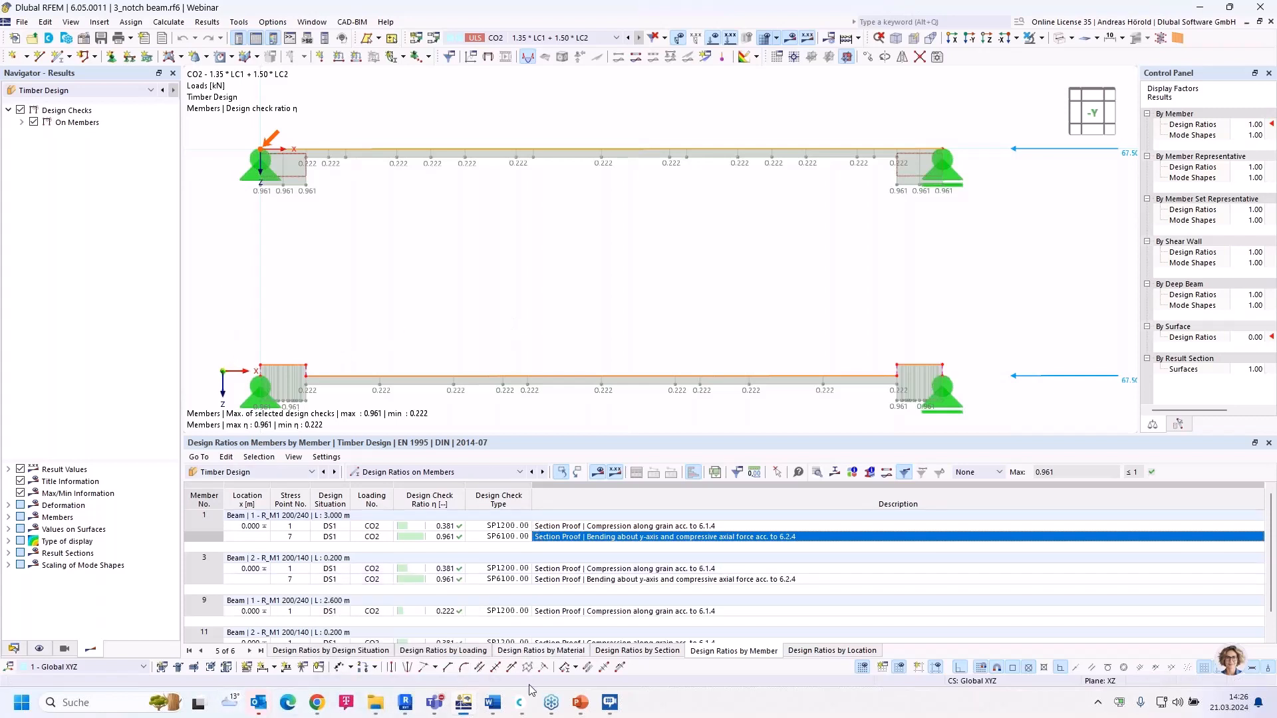
Step: Switch to Dlubal Center and open the model 4_Fatigue level 2, Q-fat from the Webinar project
left_click(523, 707)
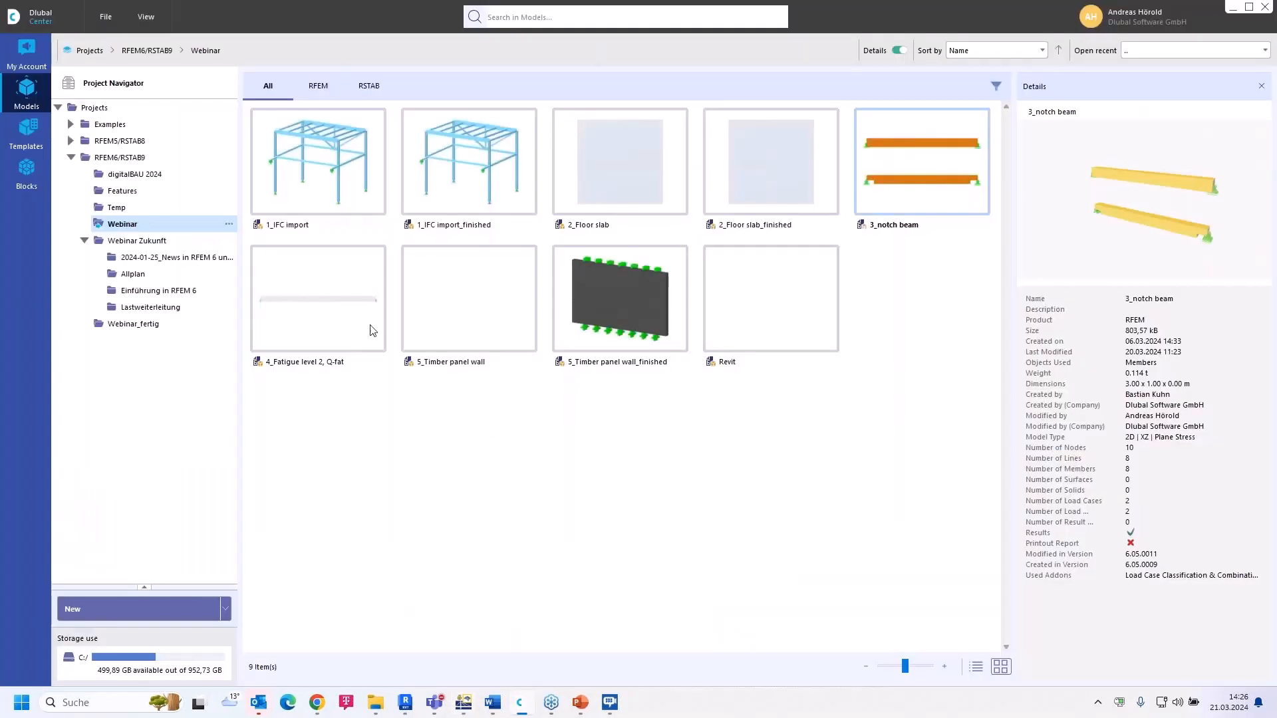
left_click(313, 306)
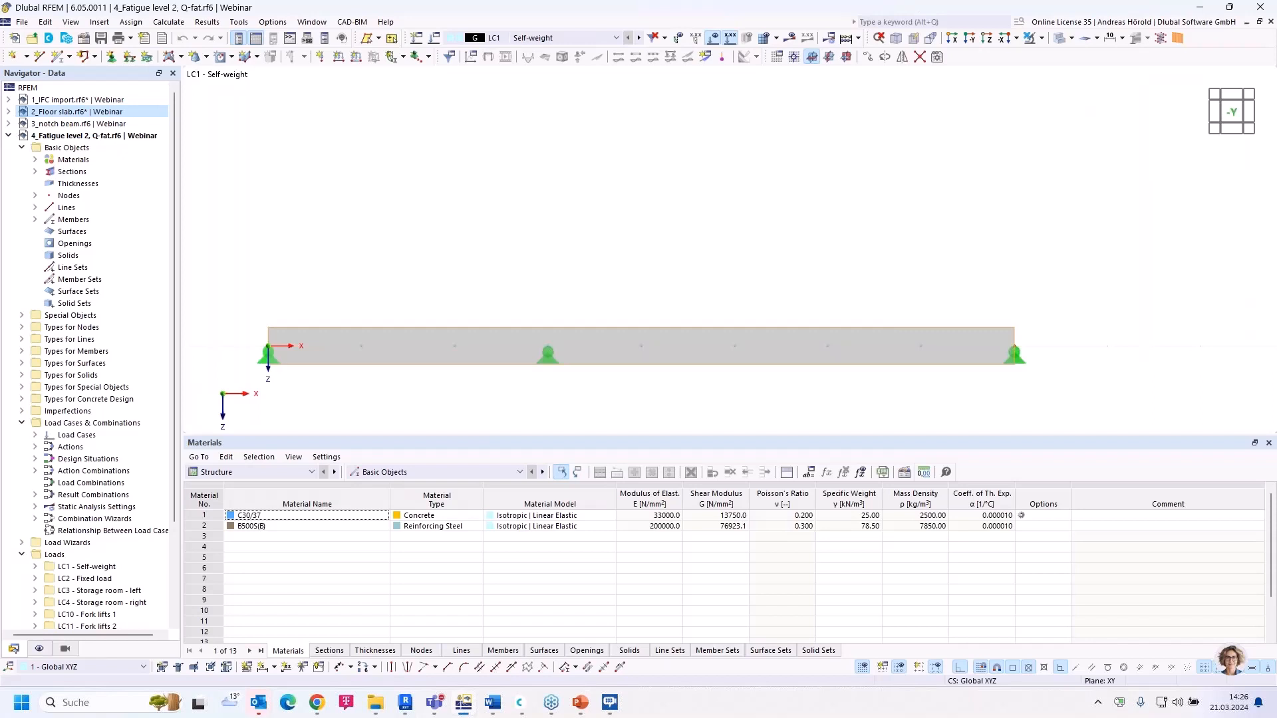
Step: Step through the concrete beam's load cases from LC1 Self-weight to LC15 Fork lifts 6 to view their loads
middle_click_drag(310, 296, 348, 225)
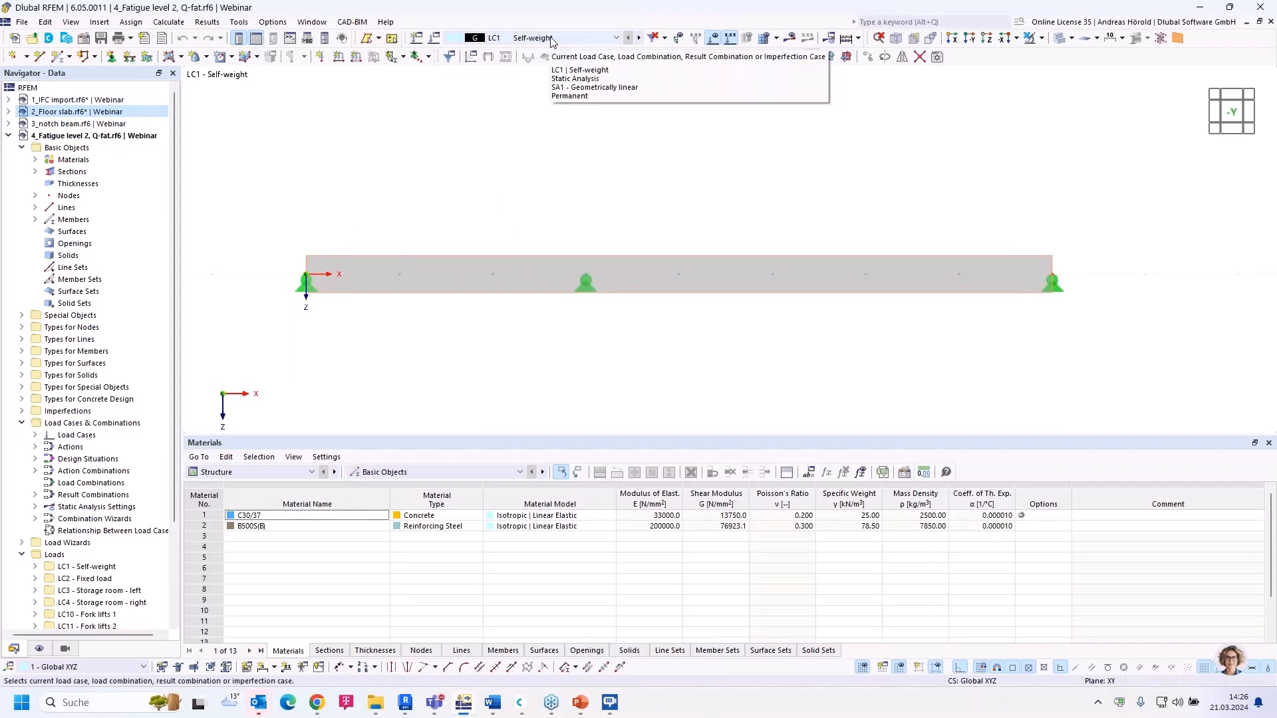
left_click(638, 38)
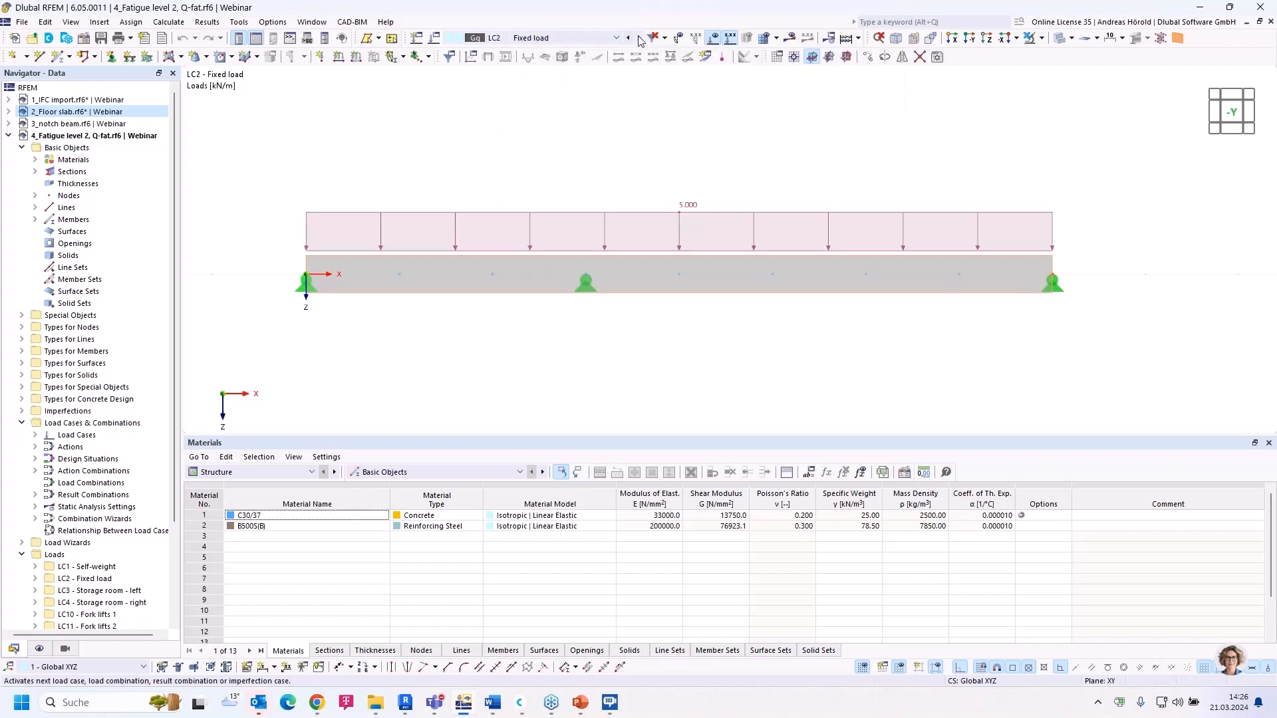
left_click(638, 38)
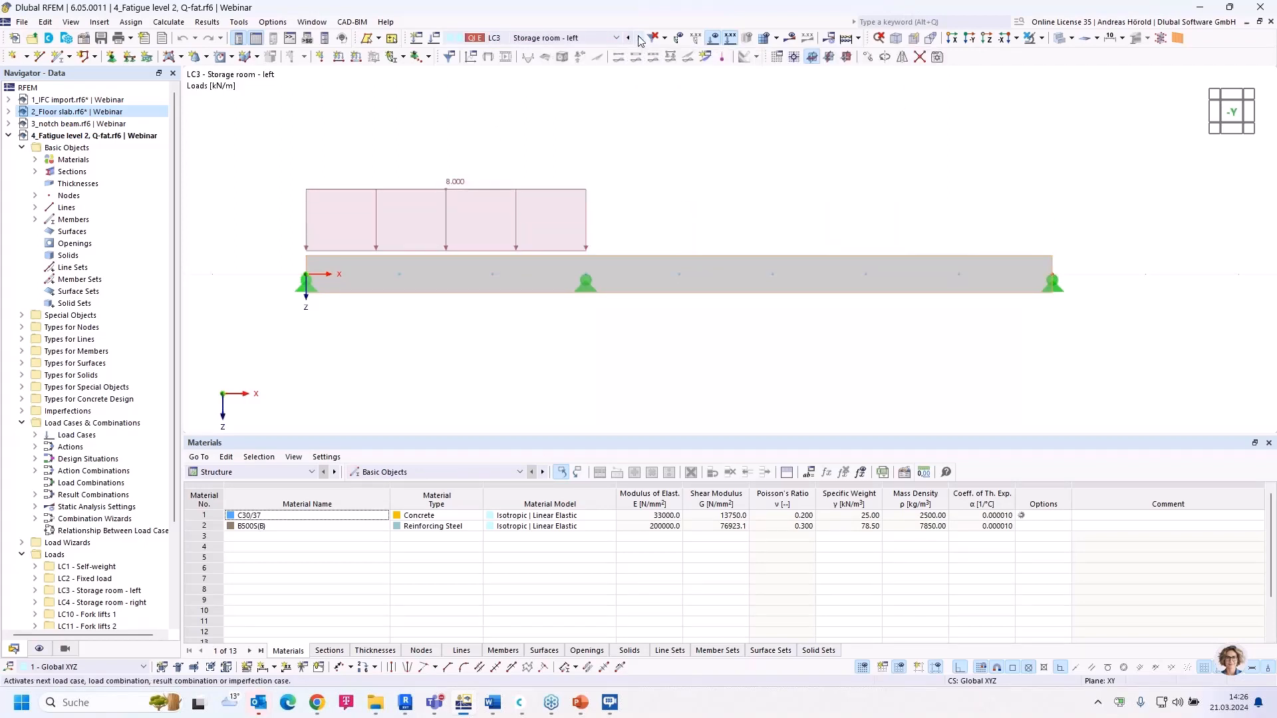
left_click(639, 39)
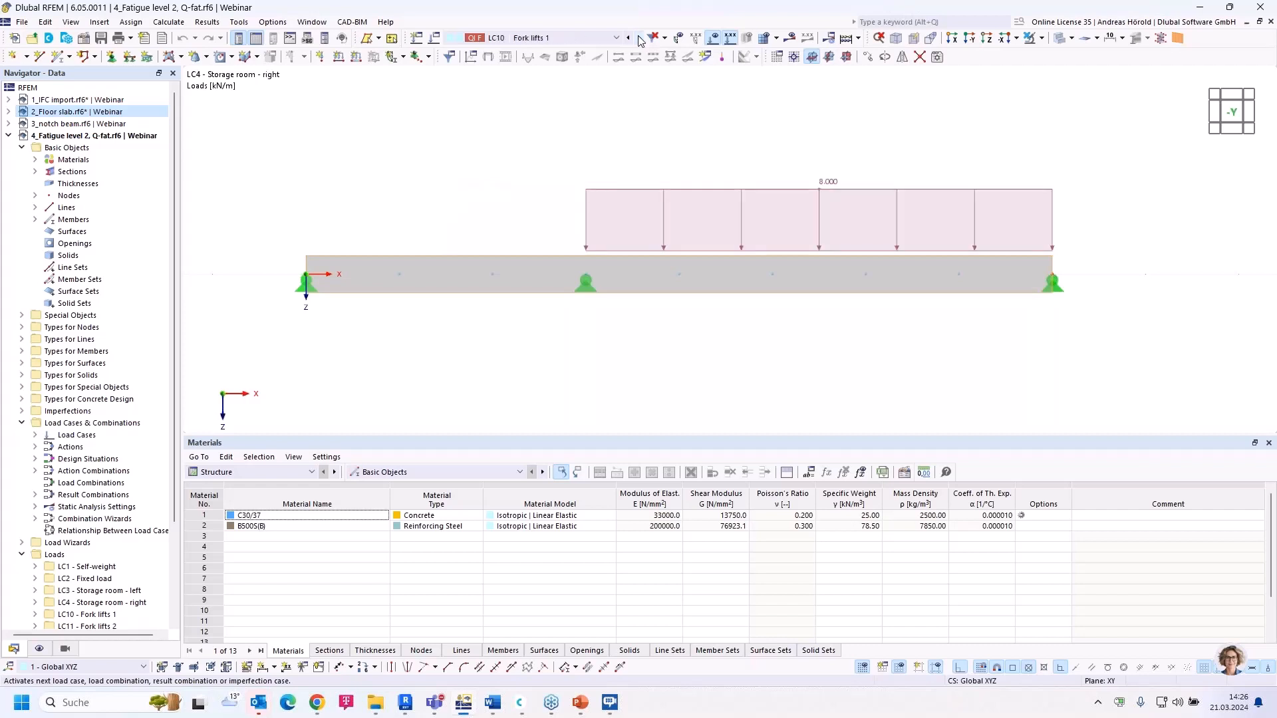
left_click(640, 39)
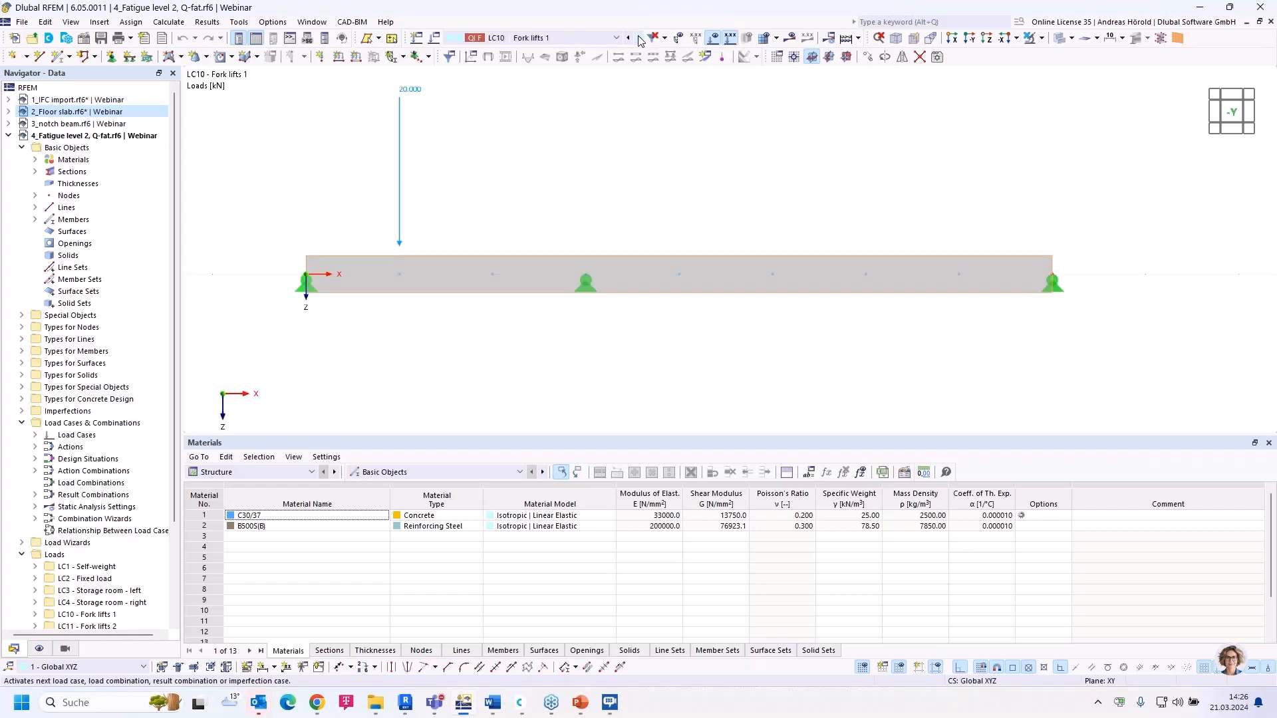
left_click(640, 39)
left_click(640, 39)
left_click(640, 39)
left_click(640, 38)
left_click(640, 39)
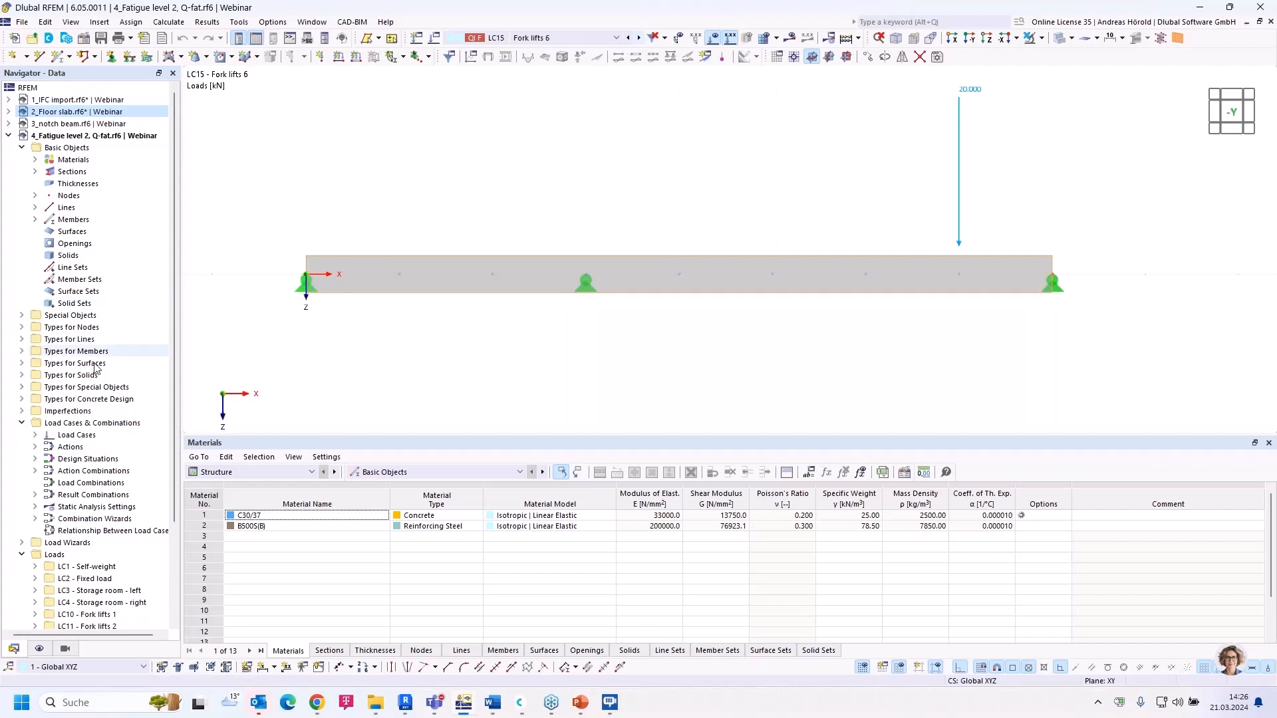
Step: Open the load cases and combinations settings and inspect the fatigue load option of LC10 Fork lifts 1
right_click(98, 429)
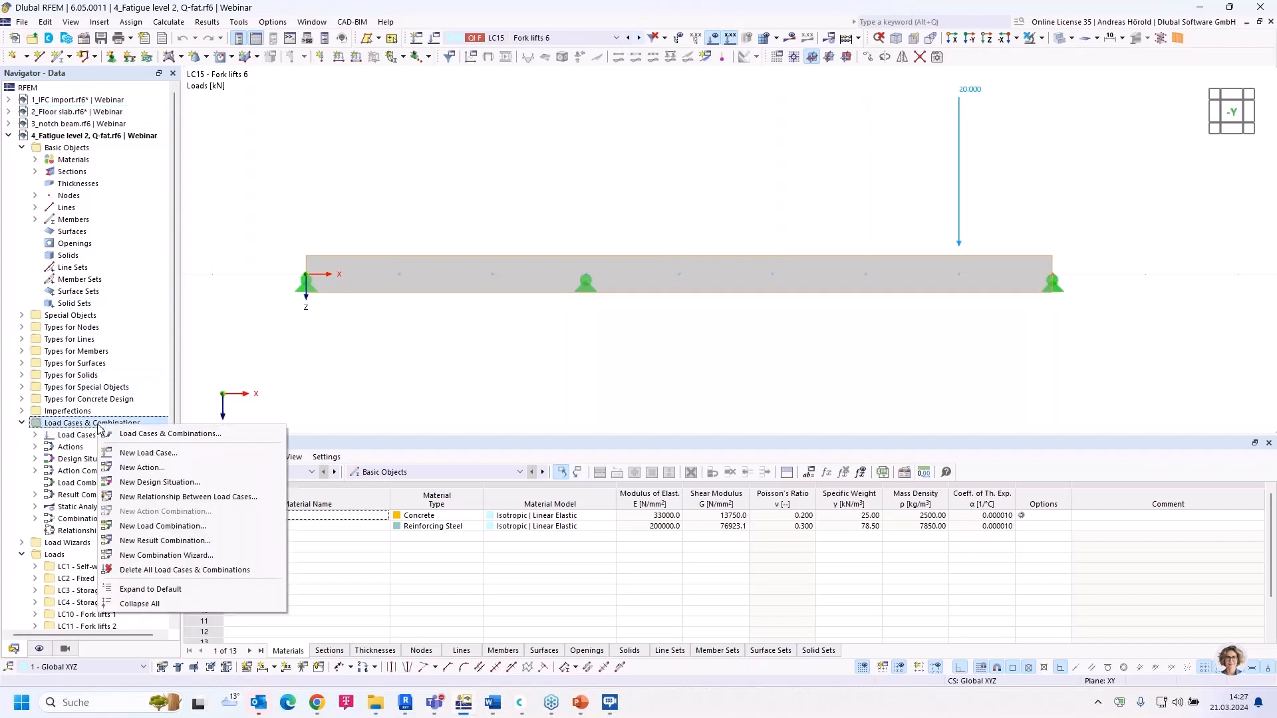
left_click(172, 435)
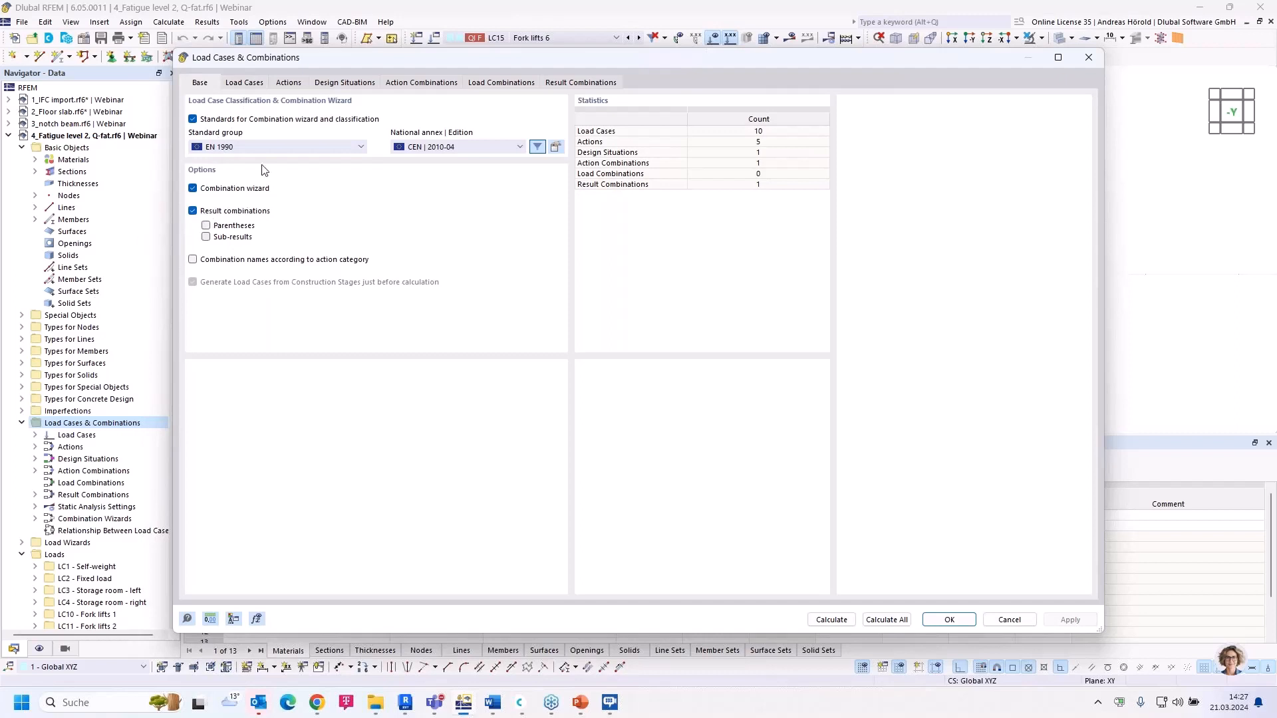
left_click(244, 82)
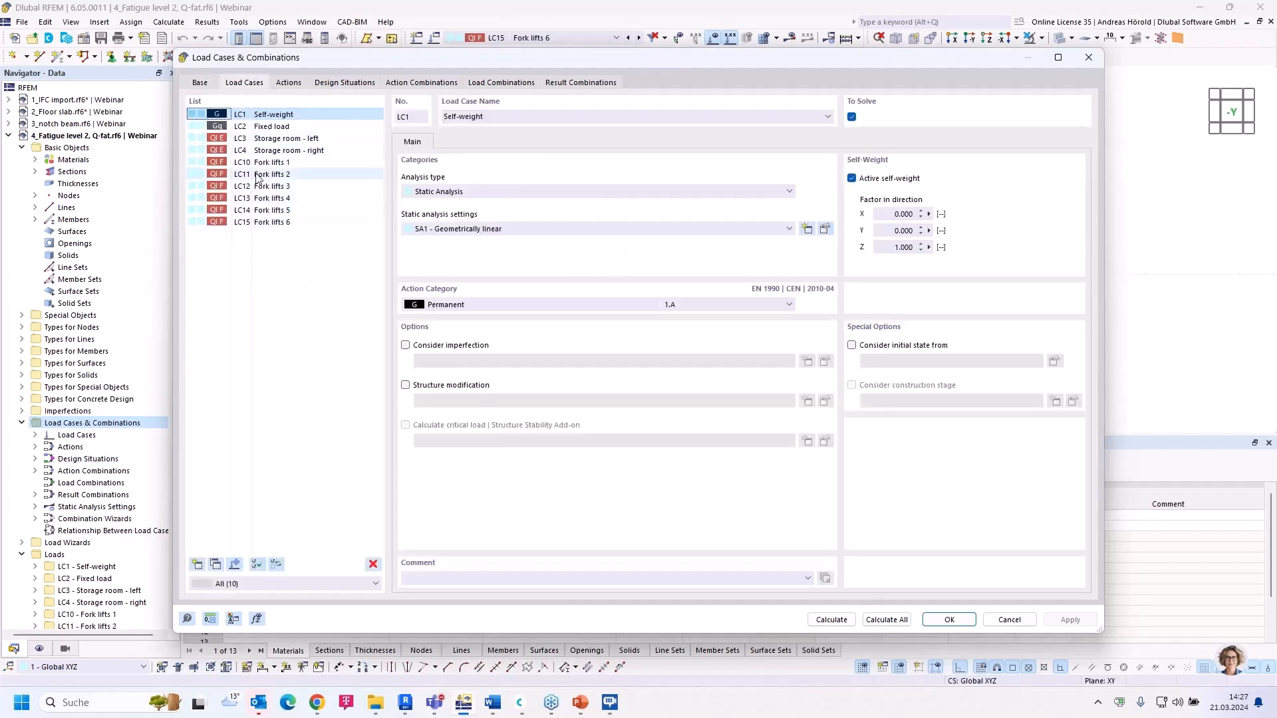
left_click(258, 166)
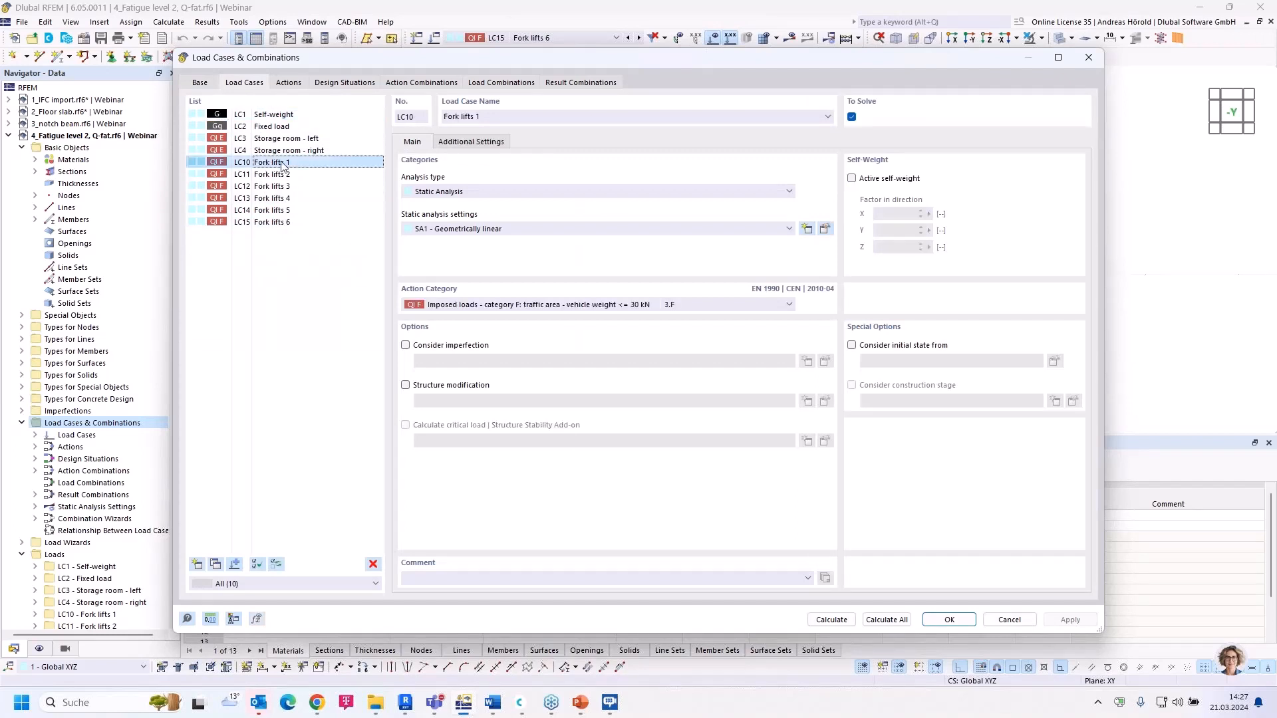
left_click(473, 142)
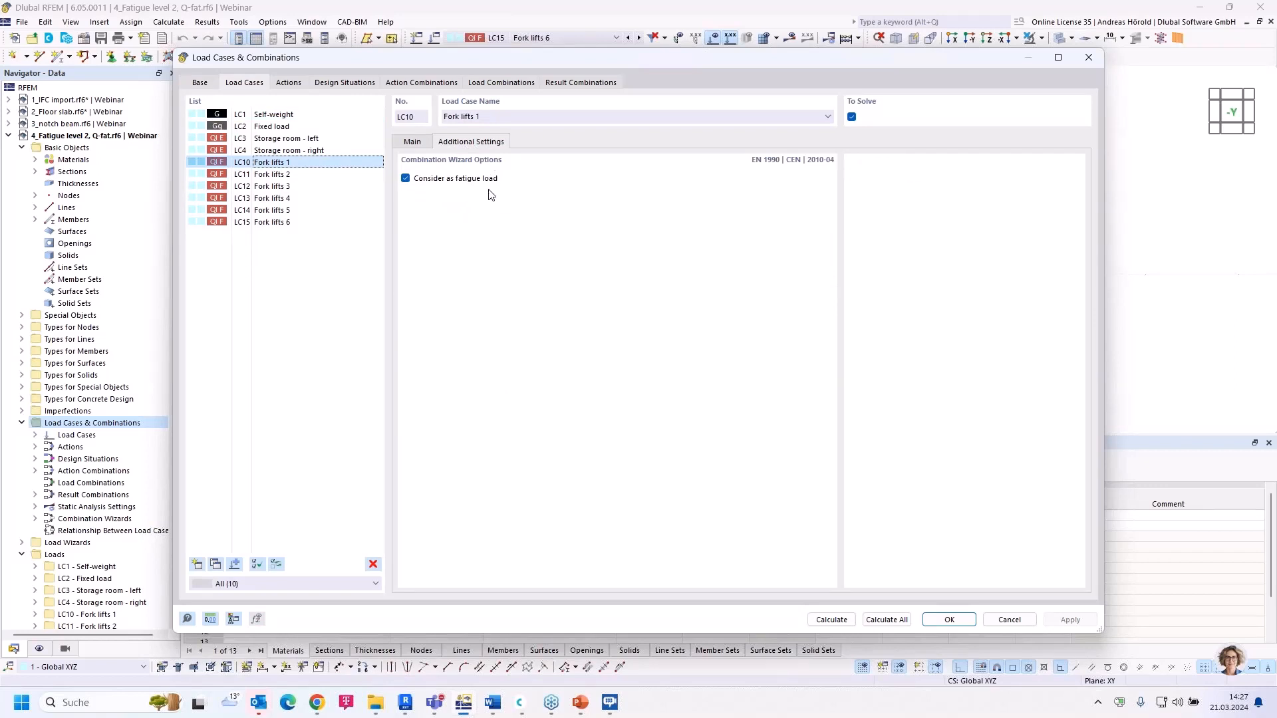
Step: Check the fatigue load option for LC11 to LC15, and compare it with the storage room and self-weight load cases
left_click(279, 174)
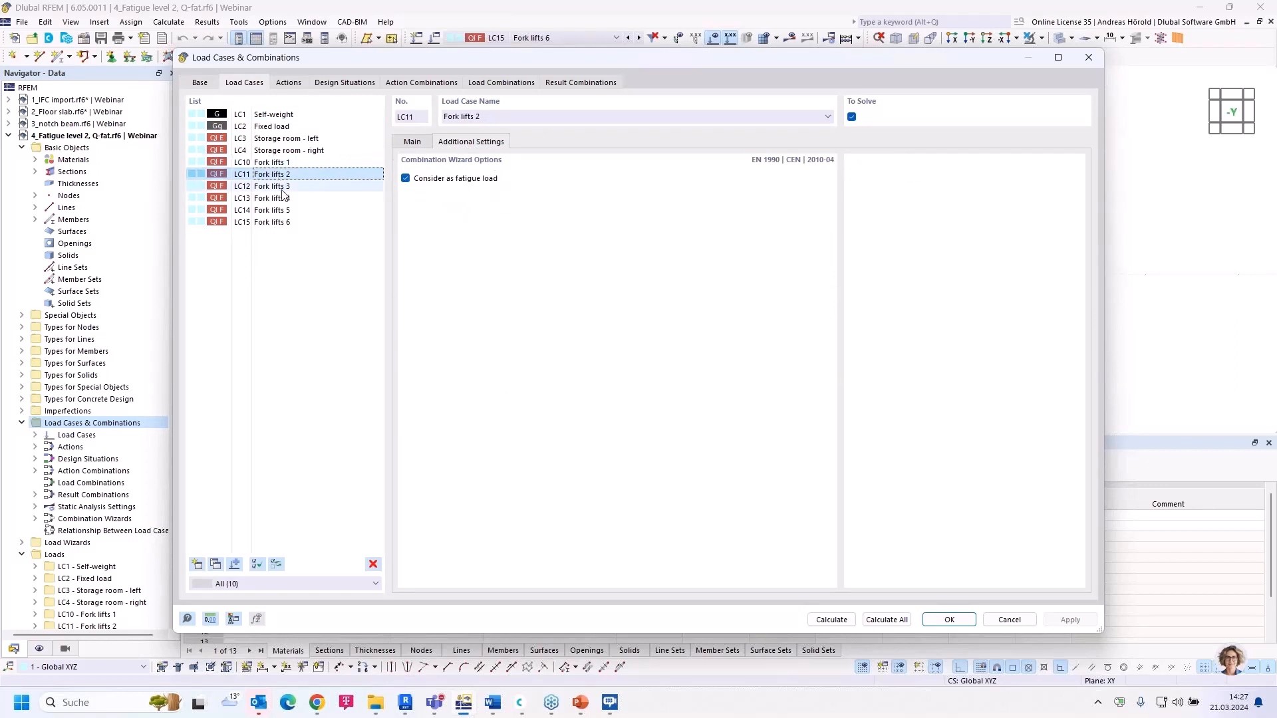
left_click(284, 187)
left_click(284, 198)
left_click(284, 210)
left_click(284, 222)
left_click(283, 150)
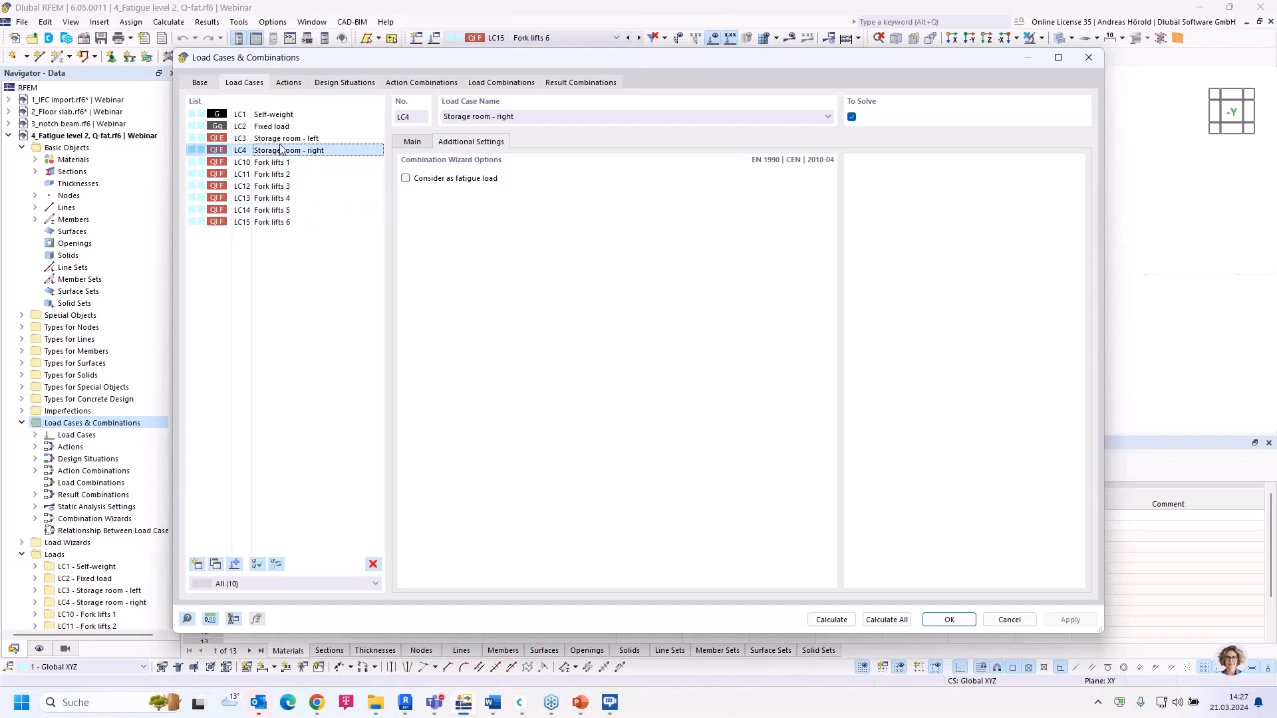
left_click(281, 139)
left_click(274, 114)
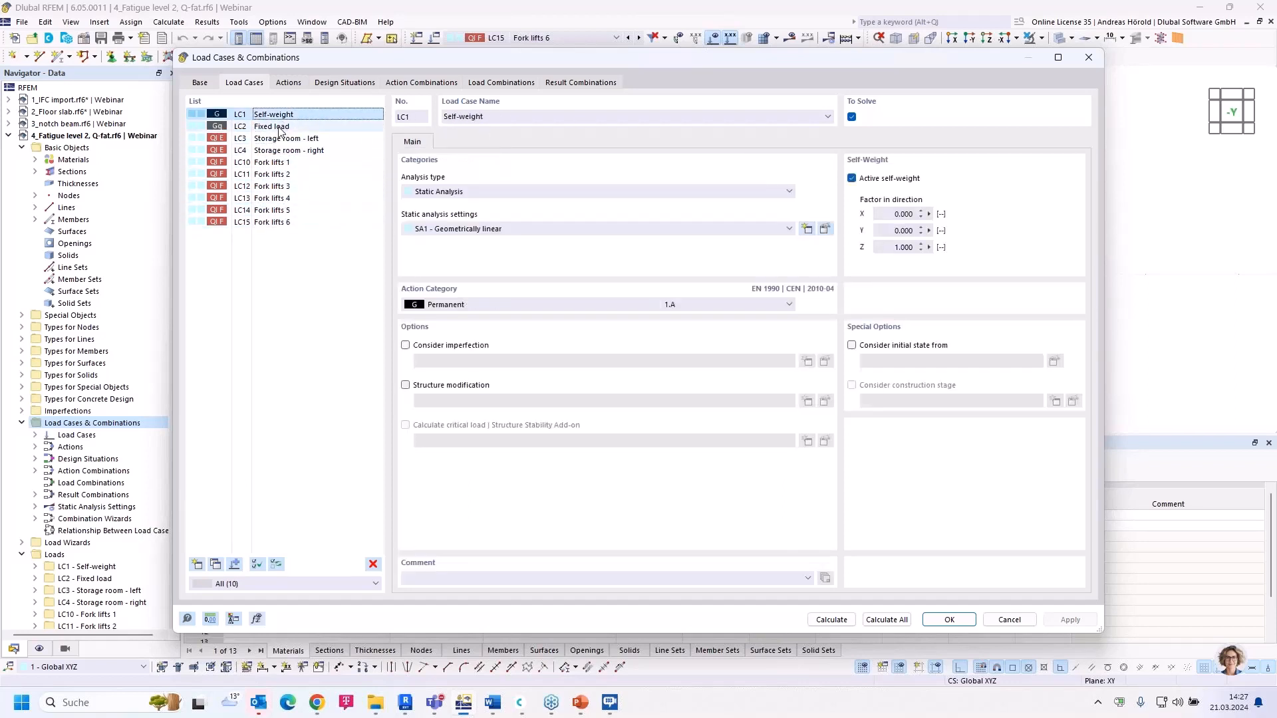
Step: Review the main settings of LC11 Fork lifts 2 and of action A5 Fatigue action
left_click(272, 174)
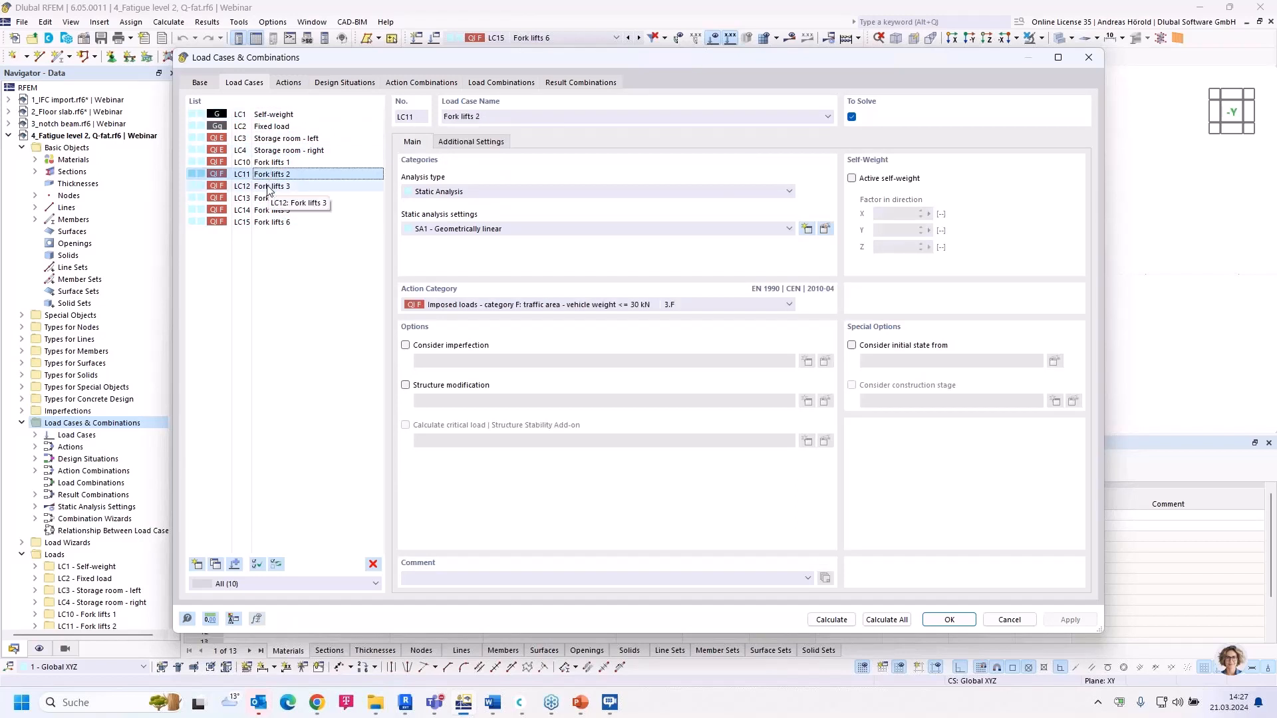
left_click(289, 83)
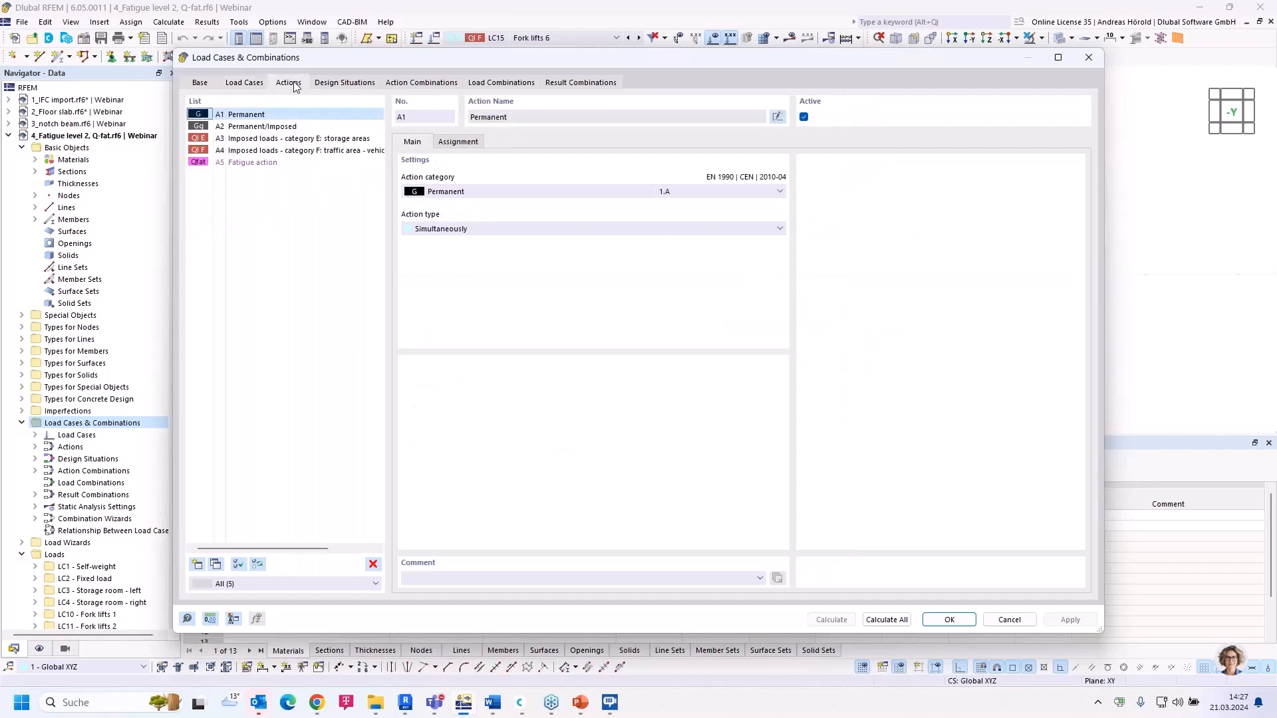
left_click(290, 163)
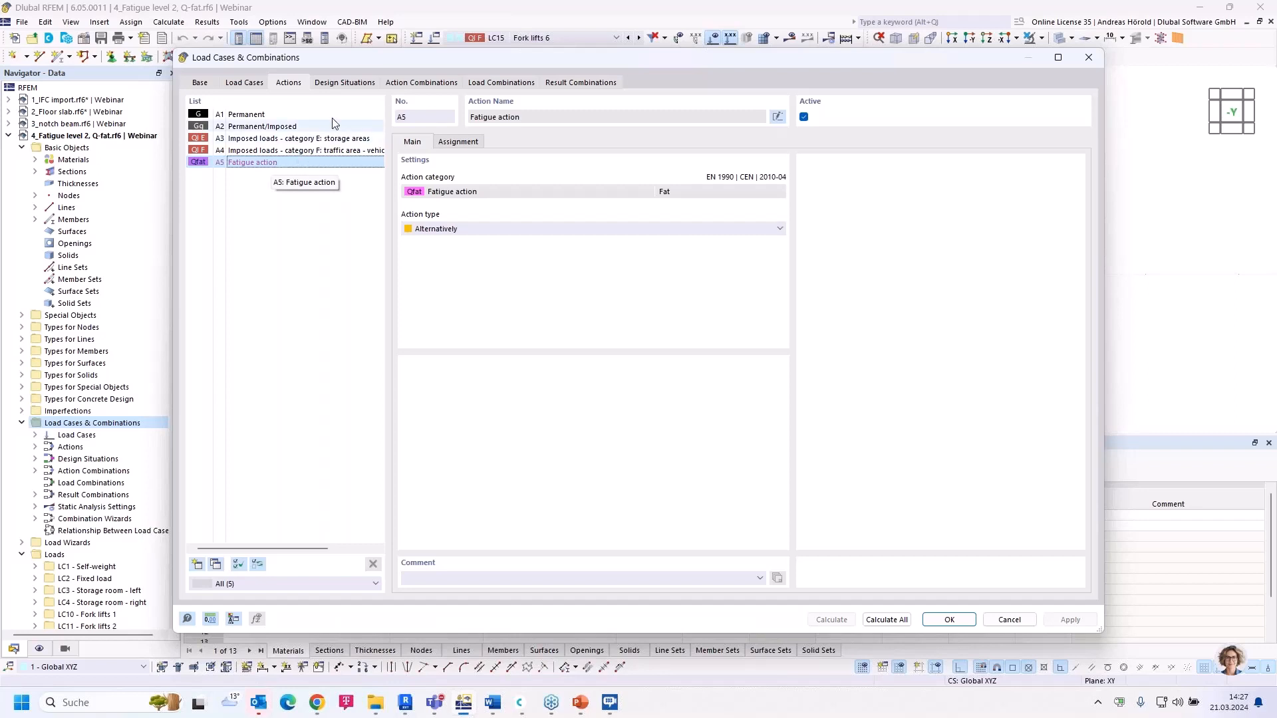
Step: Review the available design situation types for DS1, keeping ULS (FAT) - Fatigue
left_click(345, 82)
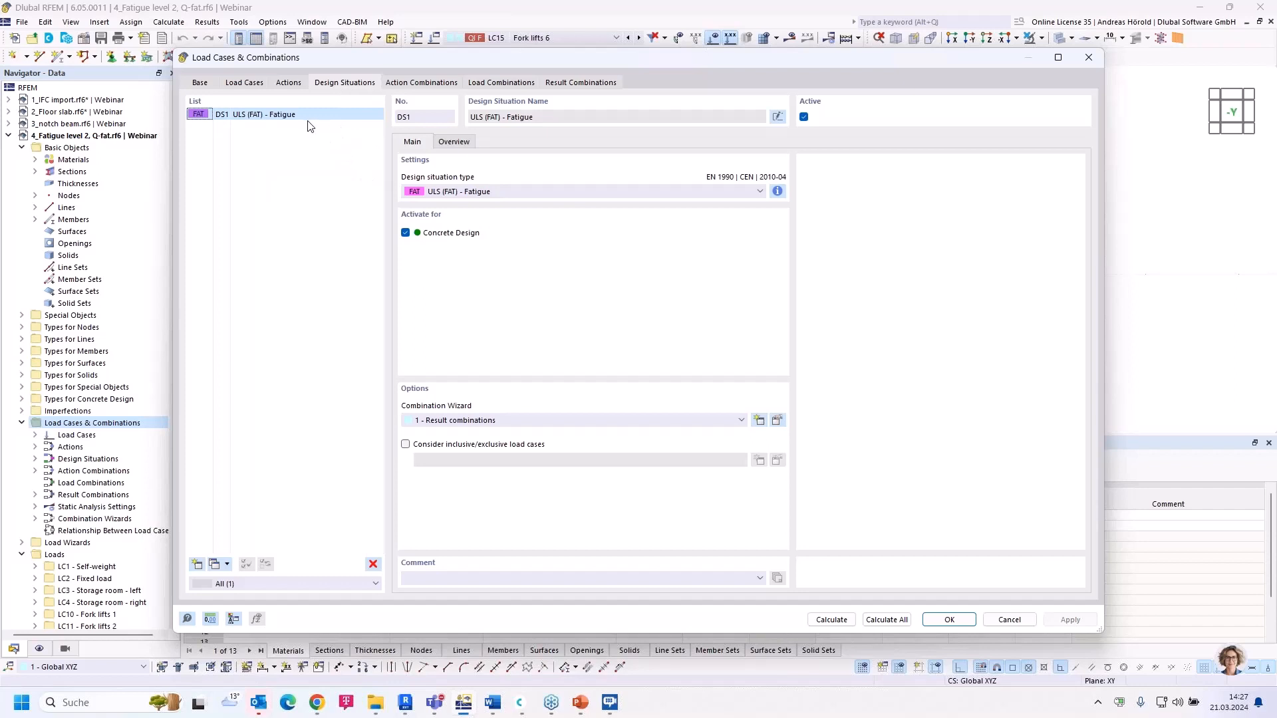
left_click(602, 193)
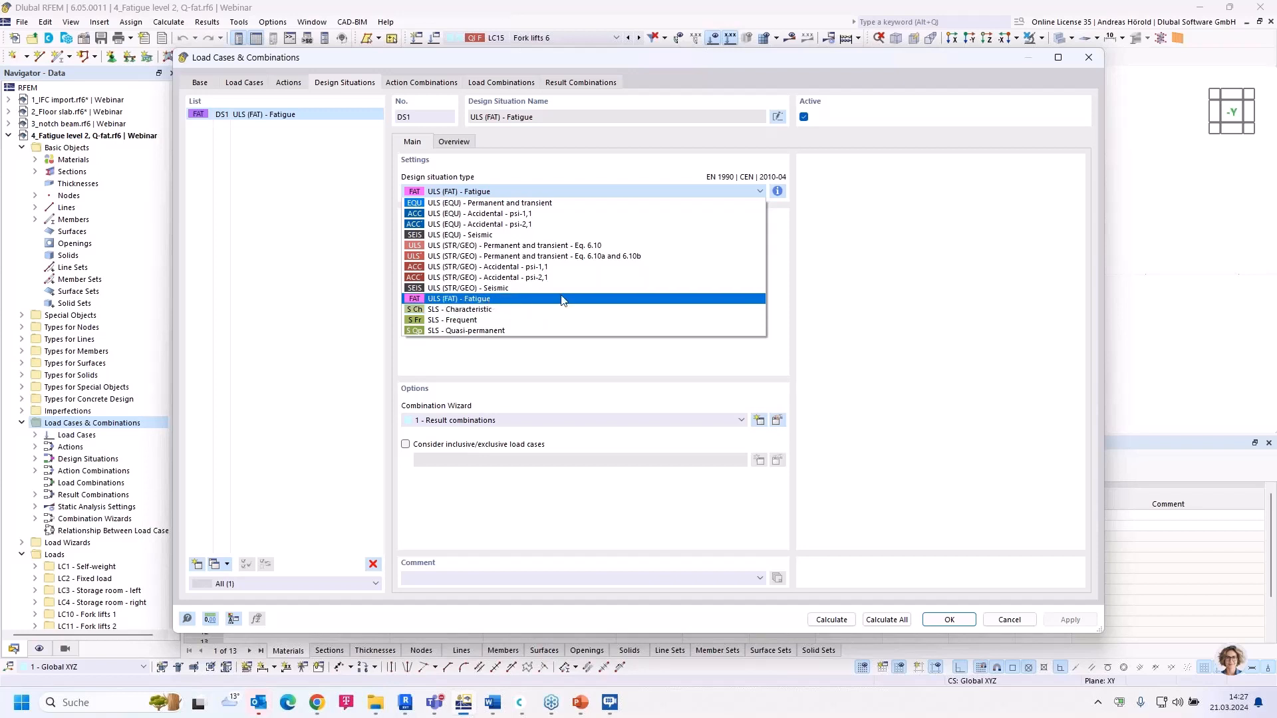
left_click(786, 286)
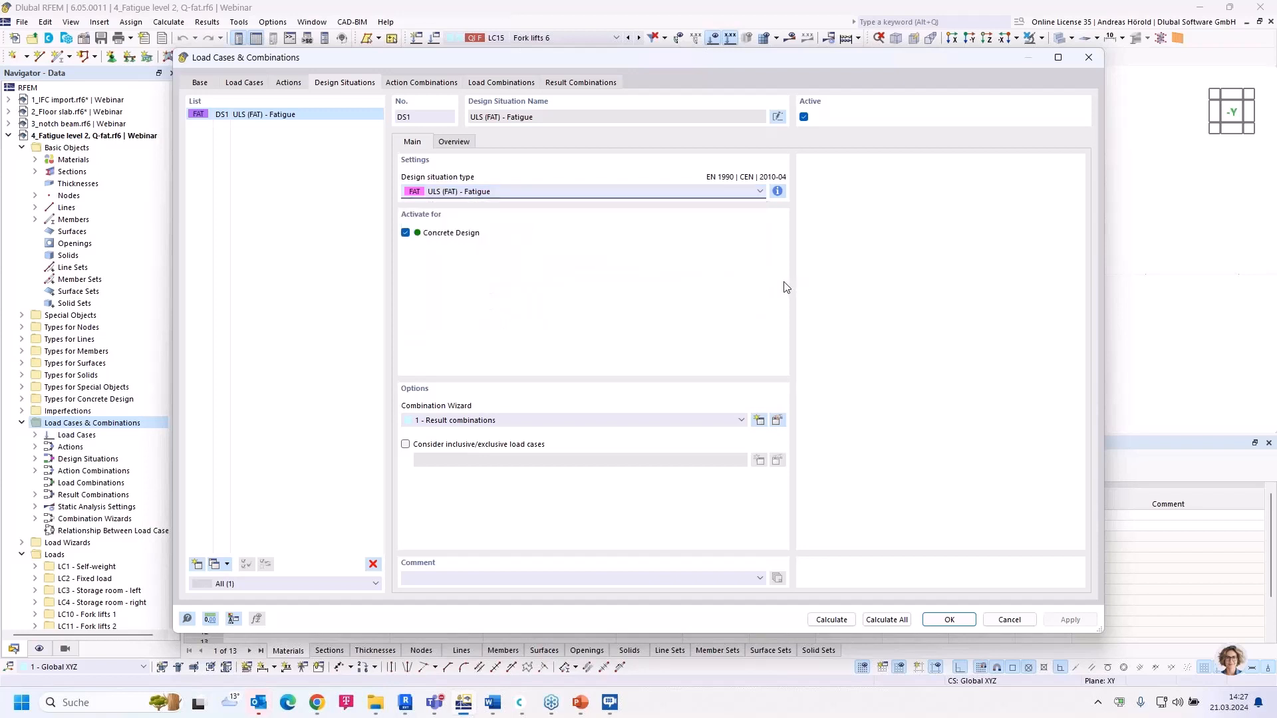
Step: Inspect the result combination assigned to DS1 and display the combination rule for the fatigue design situation
left_click(453, 142)
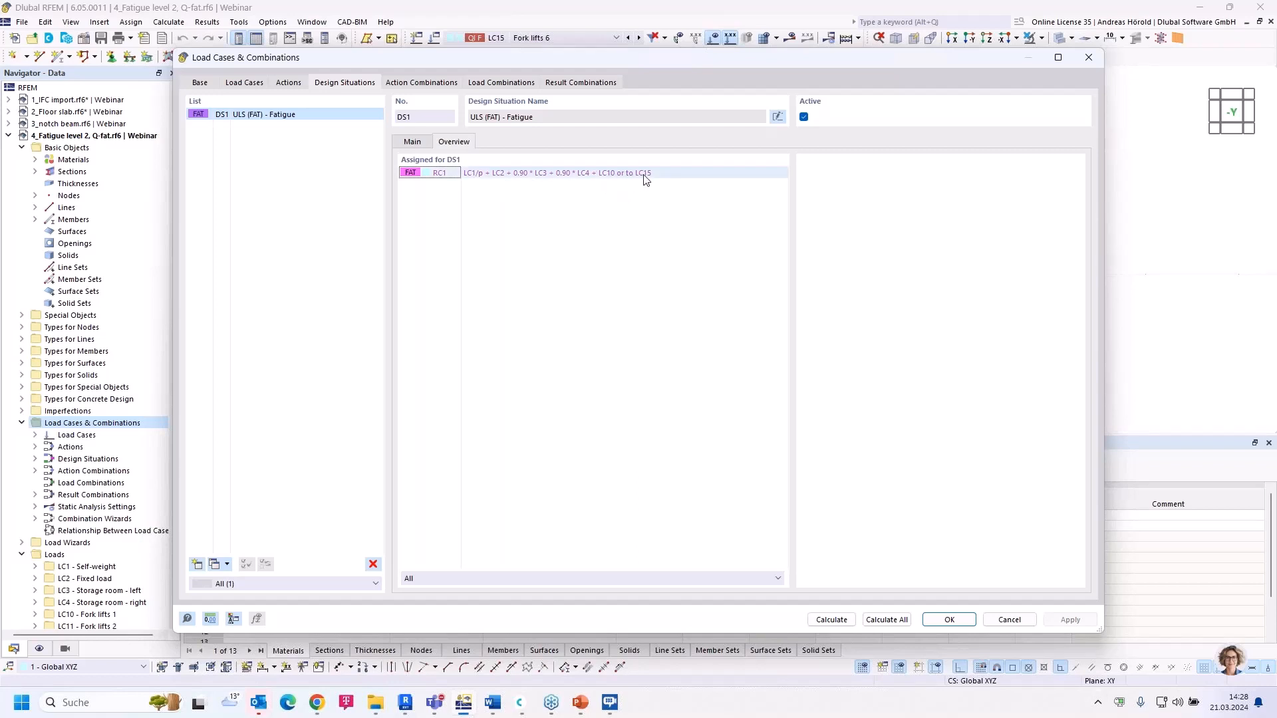
left_click(413, 143)
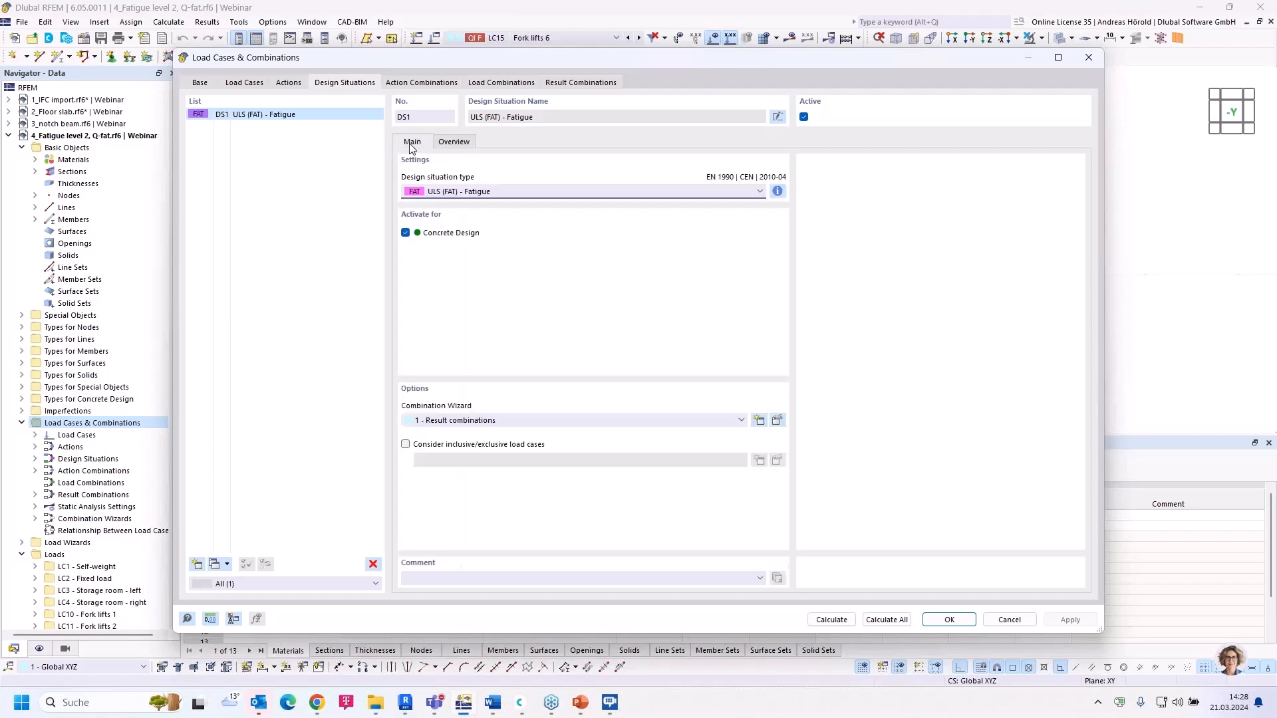
left_click(777, 191)
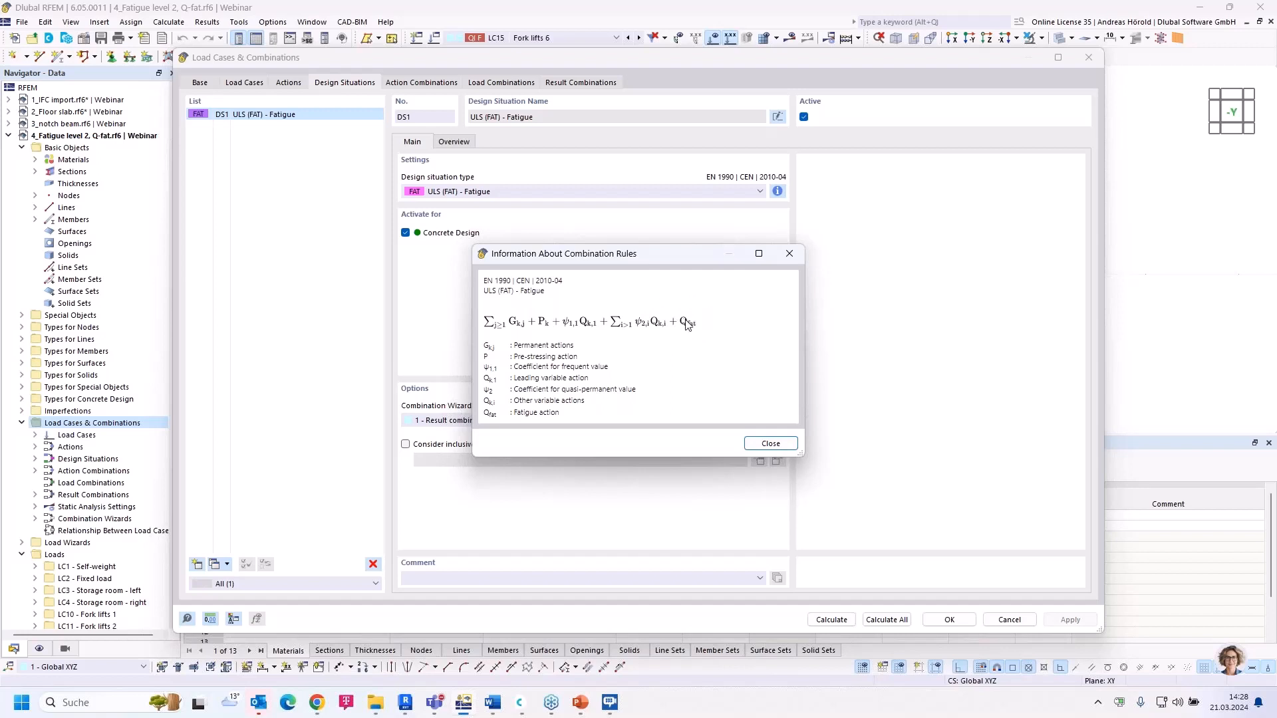
Step: Close the combination rule information and leave the load cases and combinations settings
left_click(771, 444)
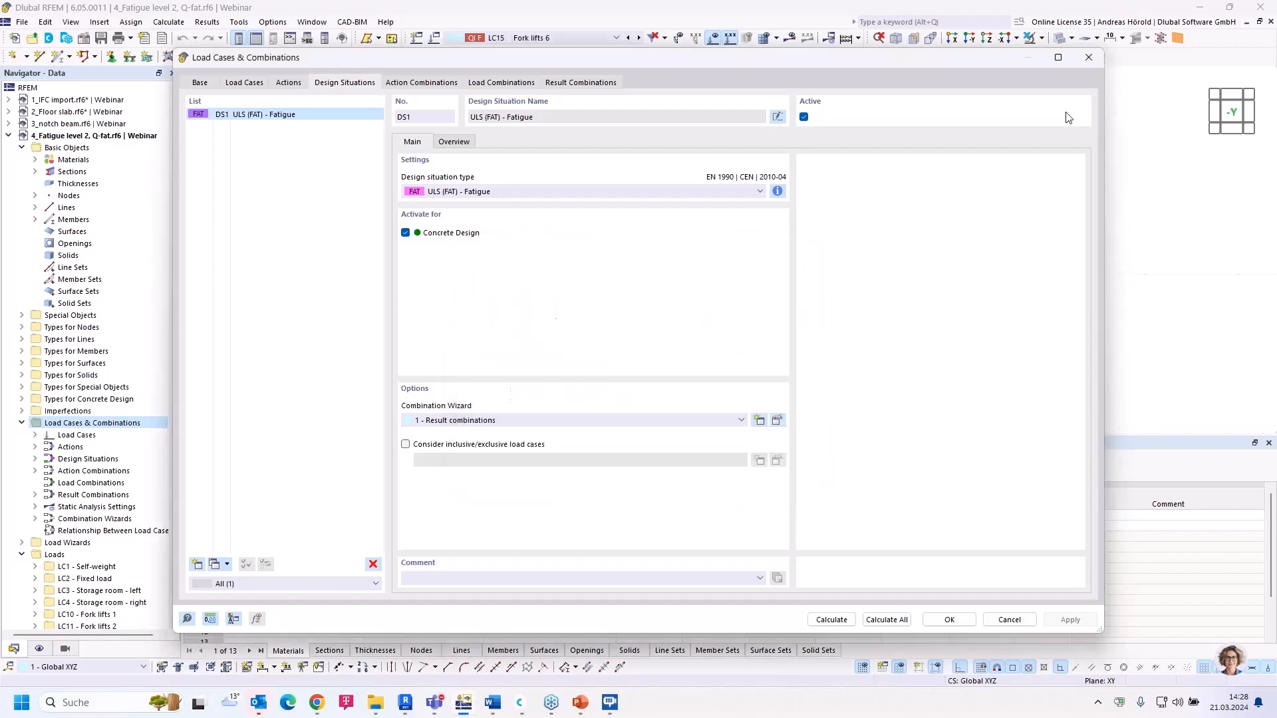
left_click(1089, 57)
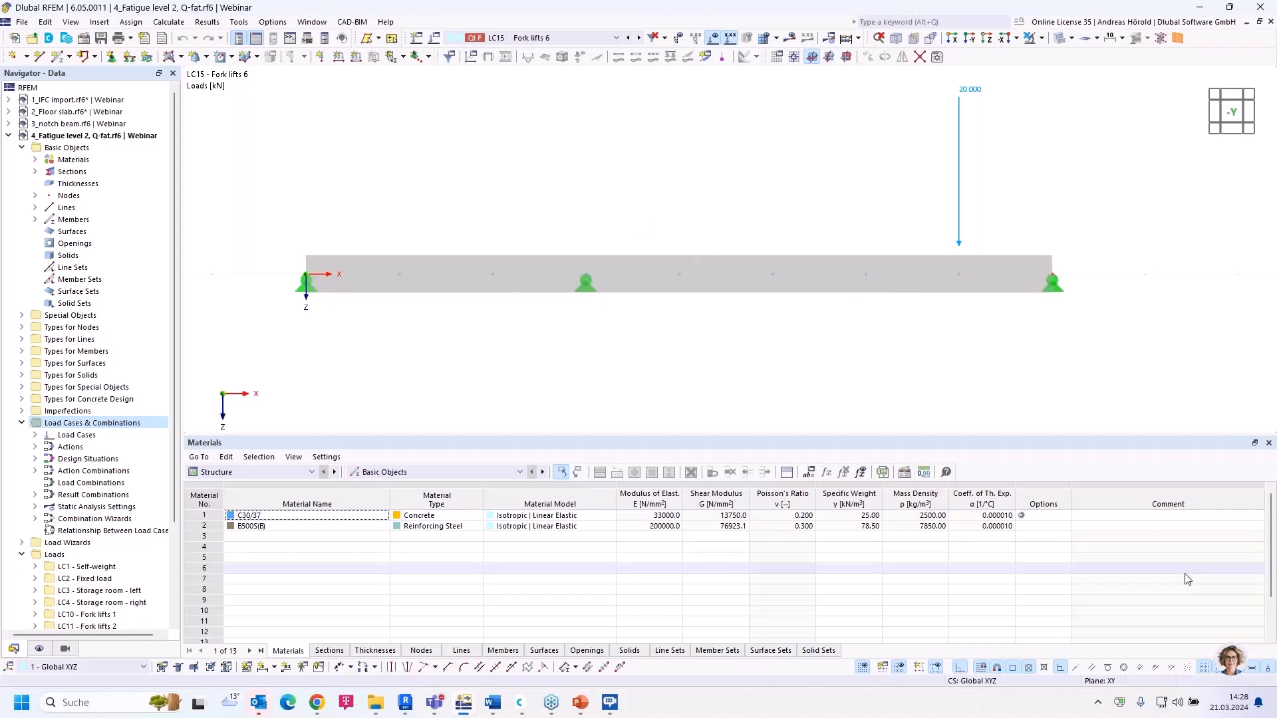
Step: Open the AI assistant Mia and ask "What can I do if RFEM reports an instability in the structure during the calculation?"
left_click(1233, 660)
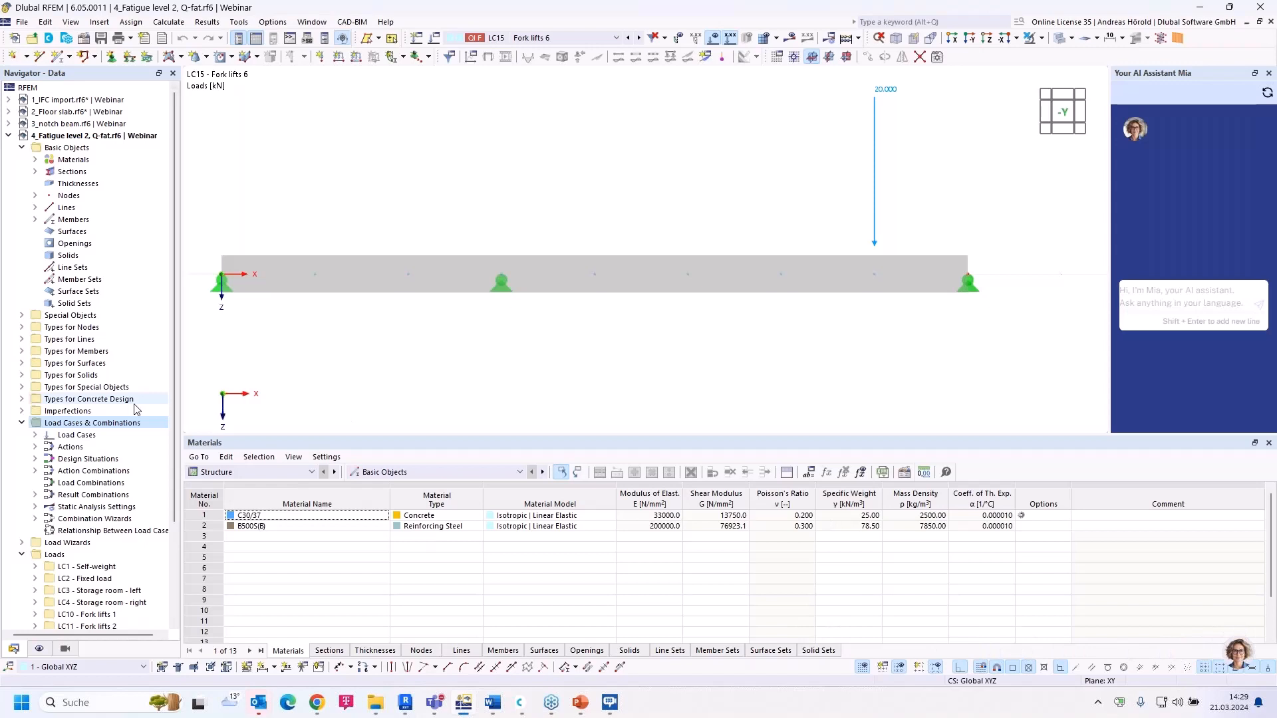
left_click(342, 39)
left_click(343, 38)
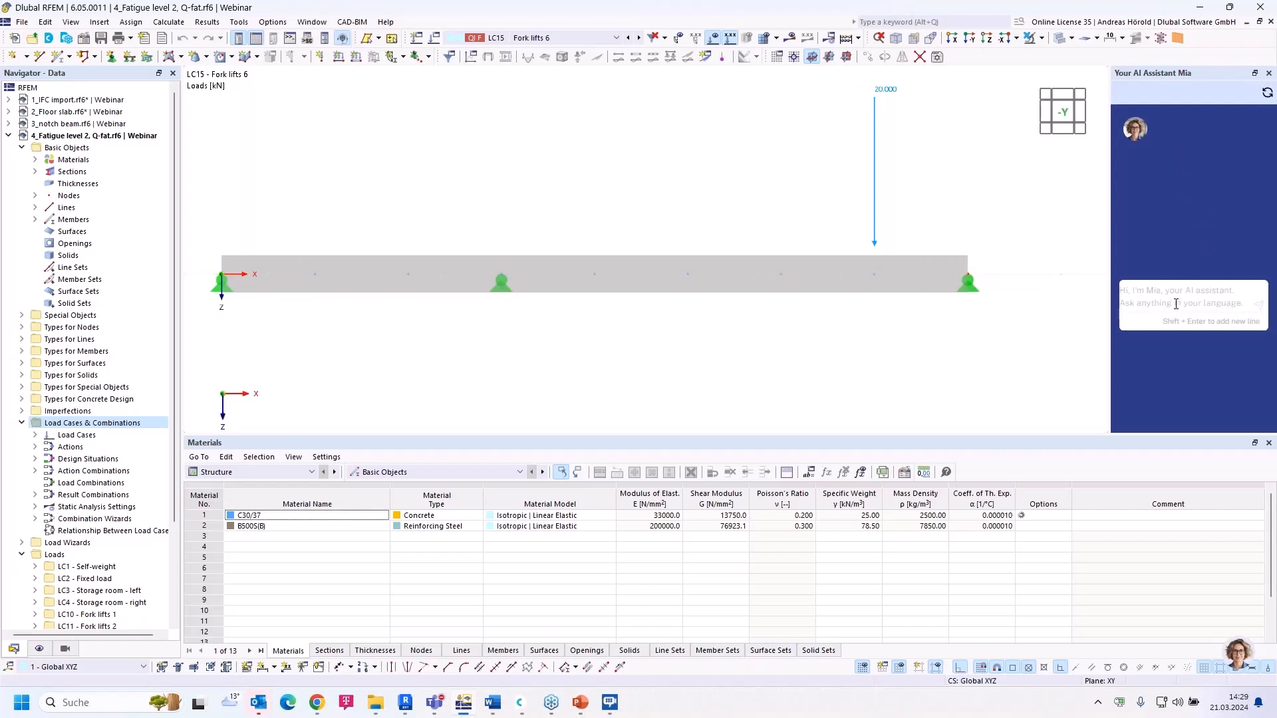
left_click(342, 40)
left_click(342, 40)
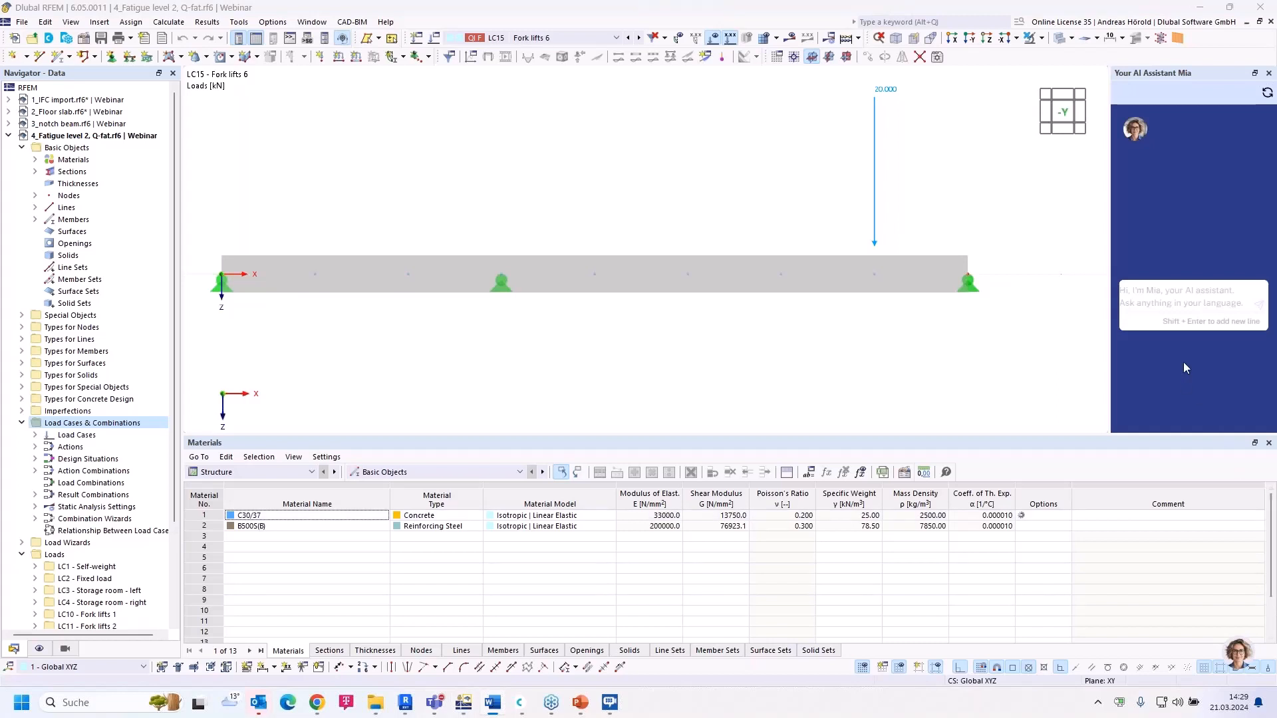
left_click(1168, 289)
key("ctrl+v")
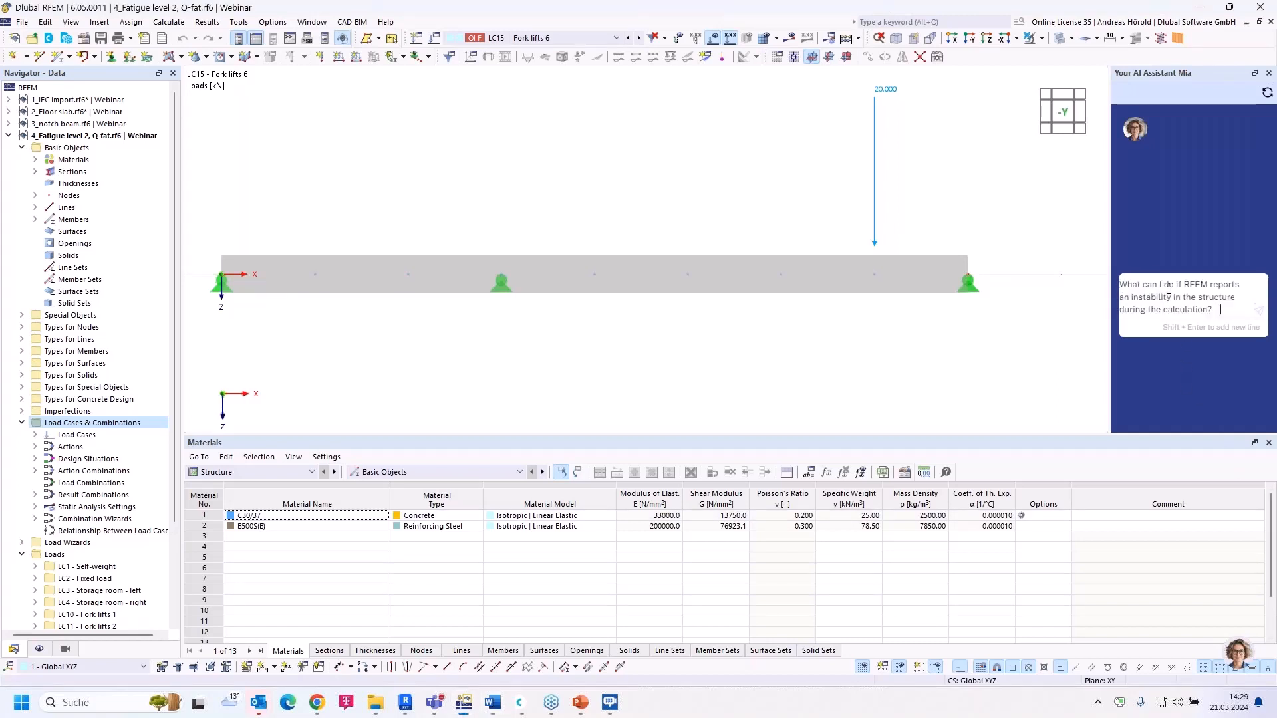
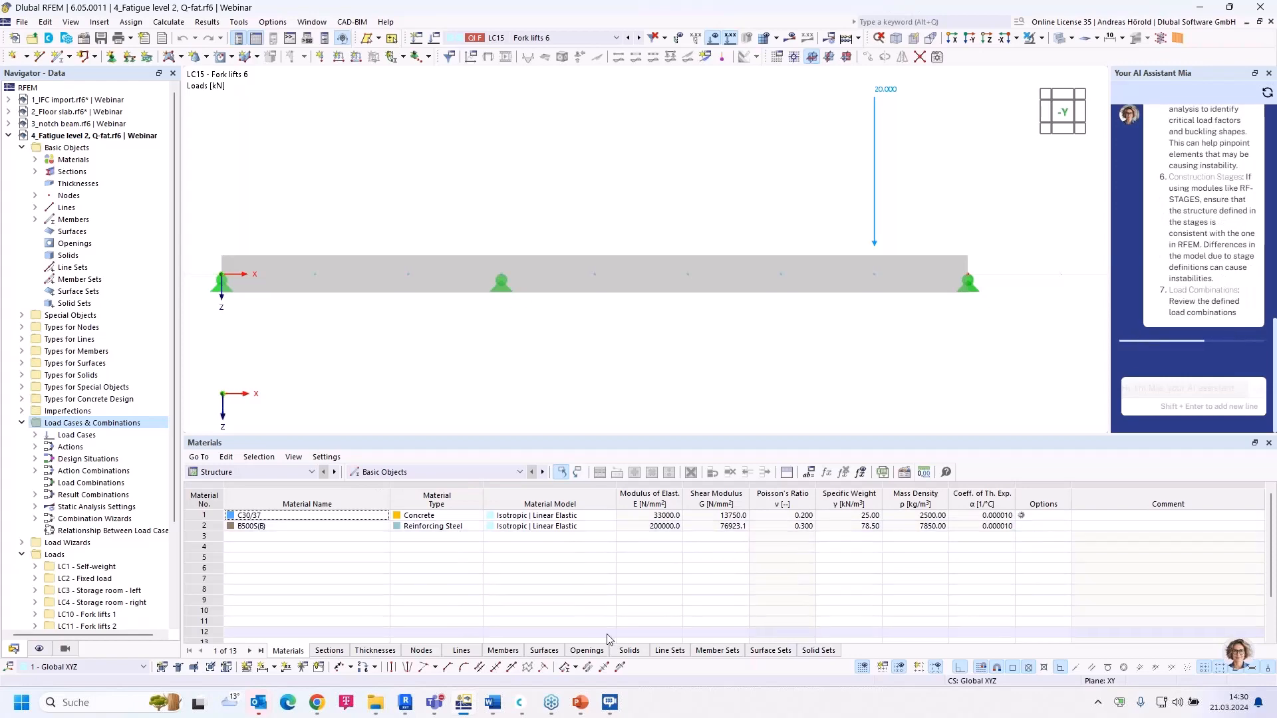
Step: Open the model 5_Timber panel wall.rf6 and enlarge its graphics area by shrinking the table and closing the AI assistant
left_click(519, 705)
double_click(471, 309)
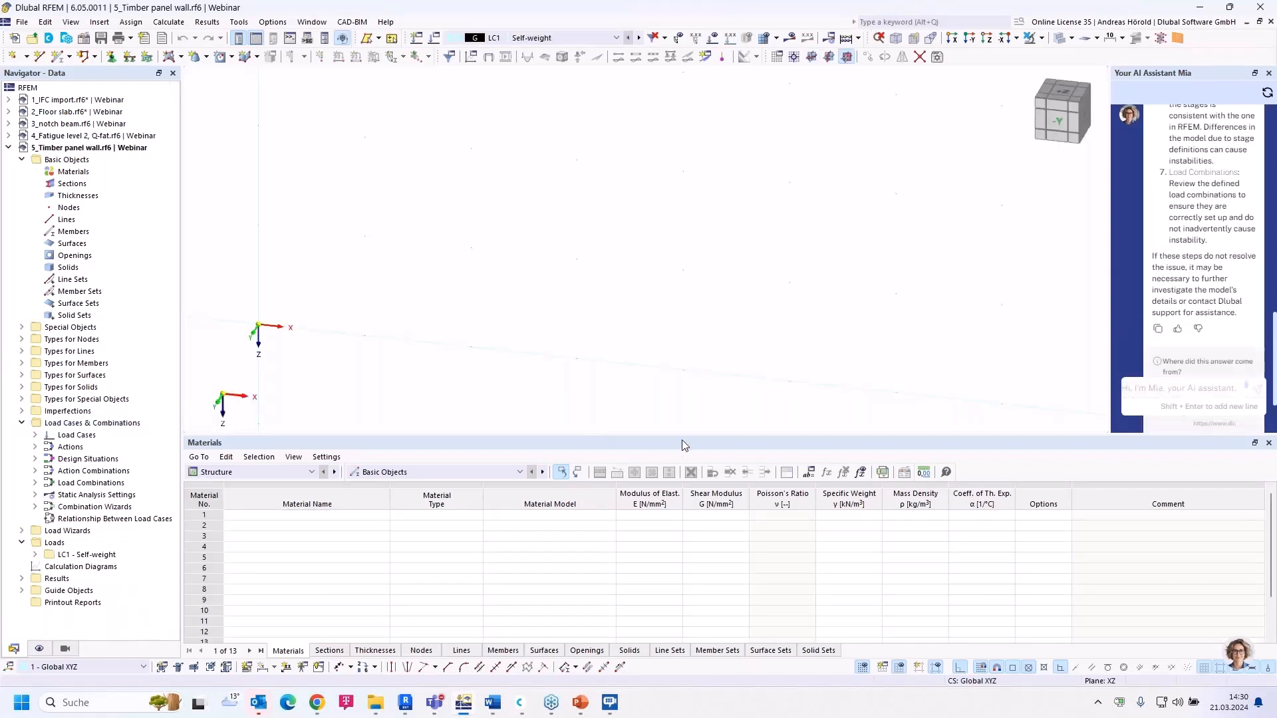
left_click_drag(688, 434, 688, 544)
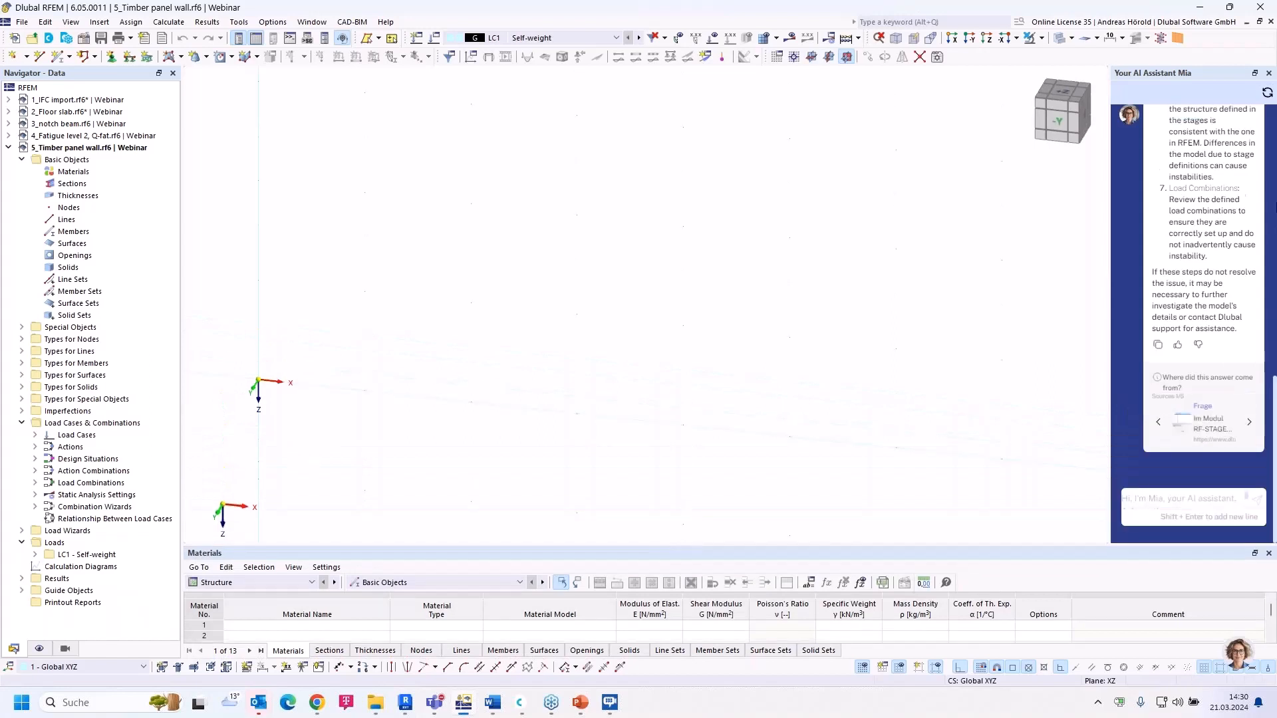
left_click(1238, 656)
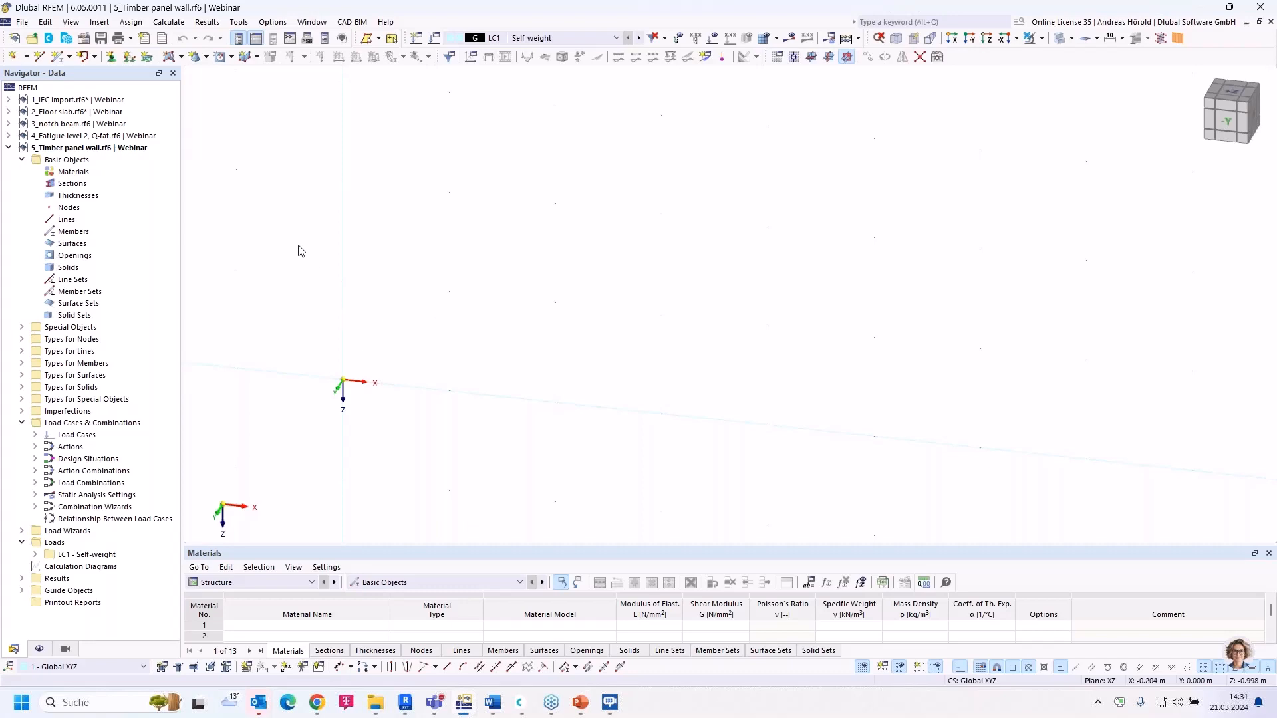
Step: Start a new rectangular surface and create a new thickness of type Beam Panel for it
left_click(181, 58)
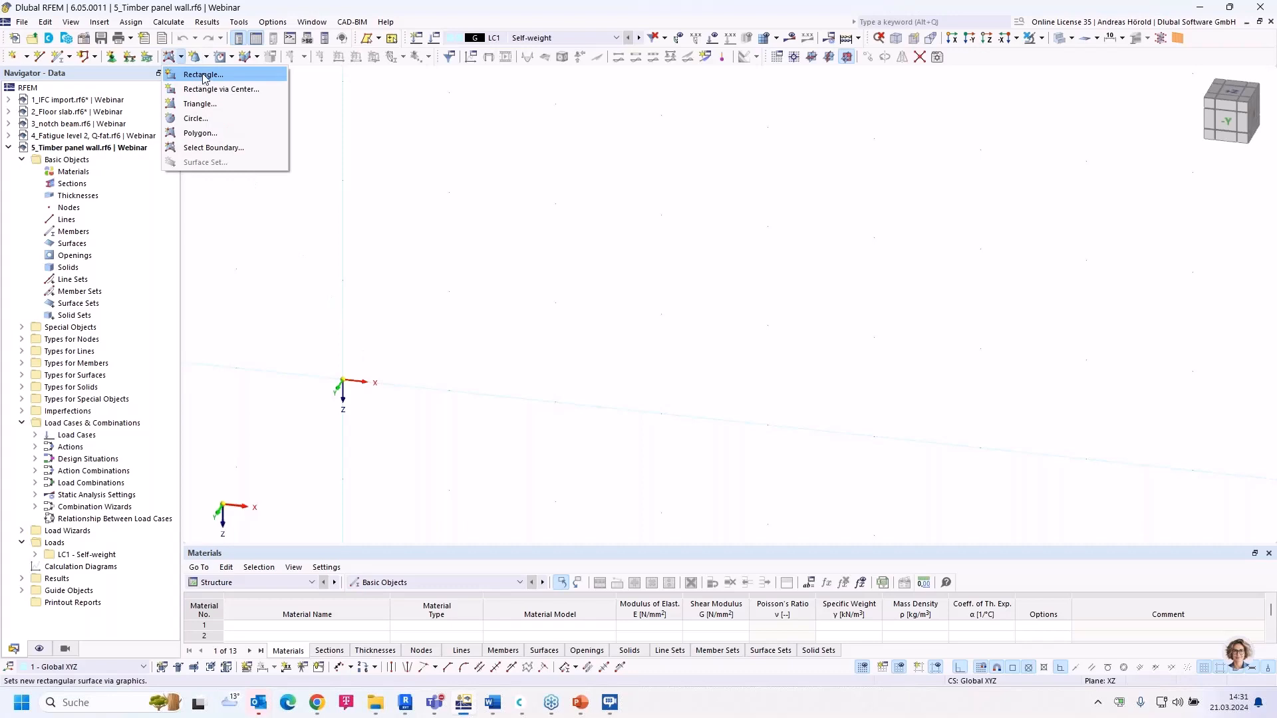
left_click(203, 75)
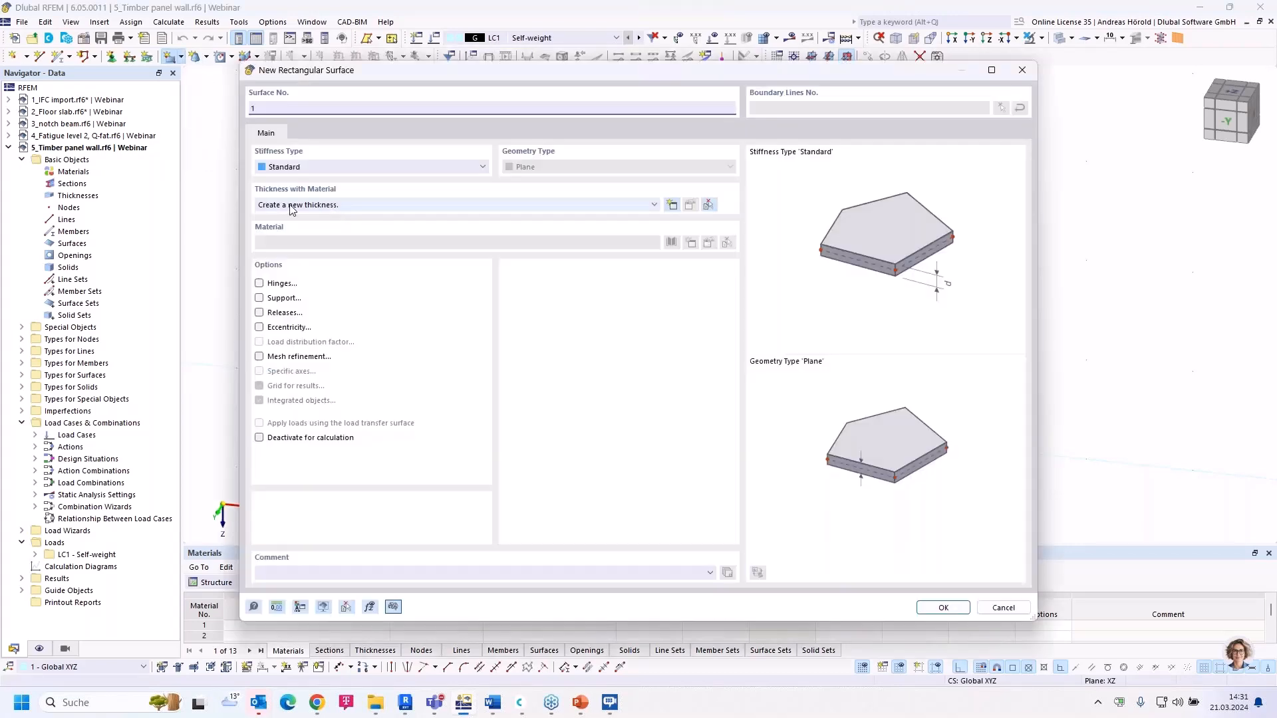
left_click(672, 205)
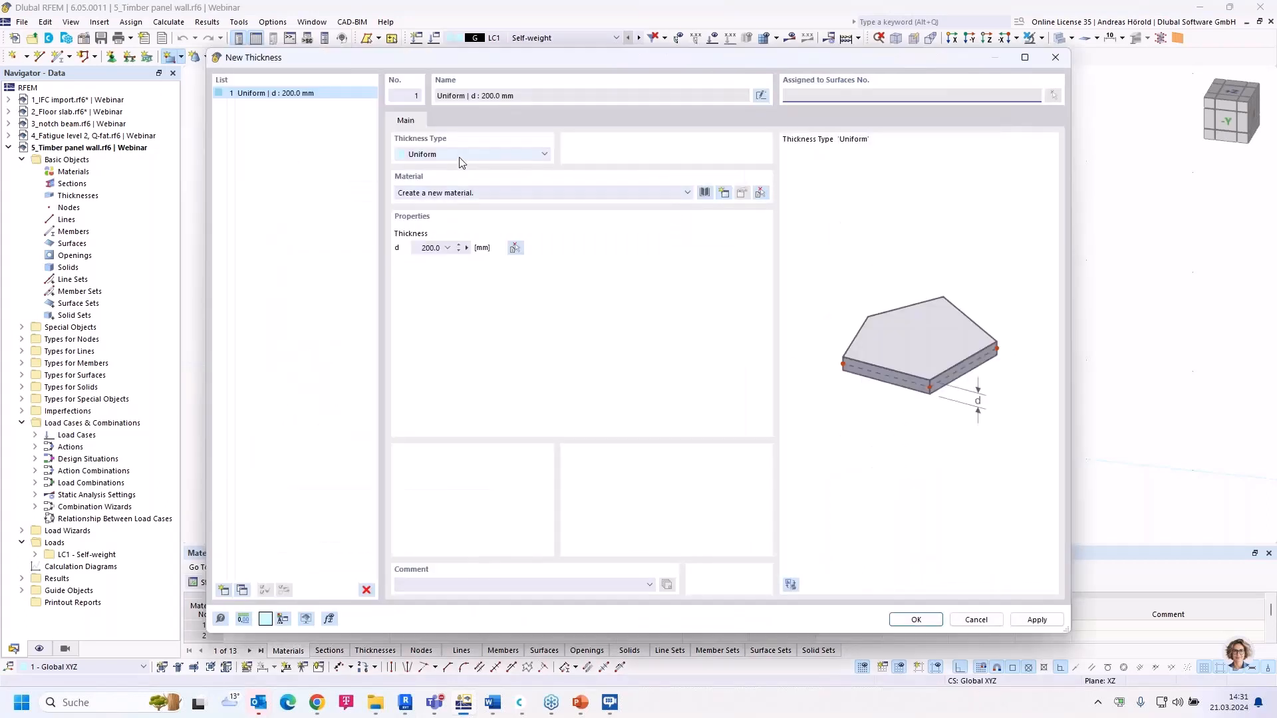
left_click(472, 160)
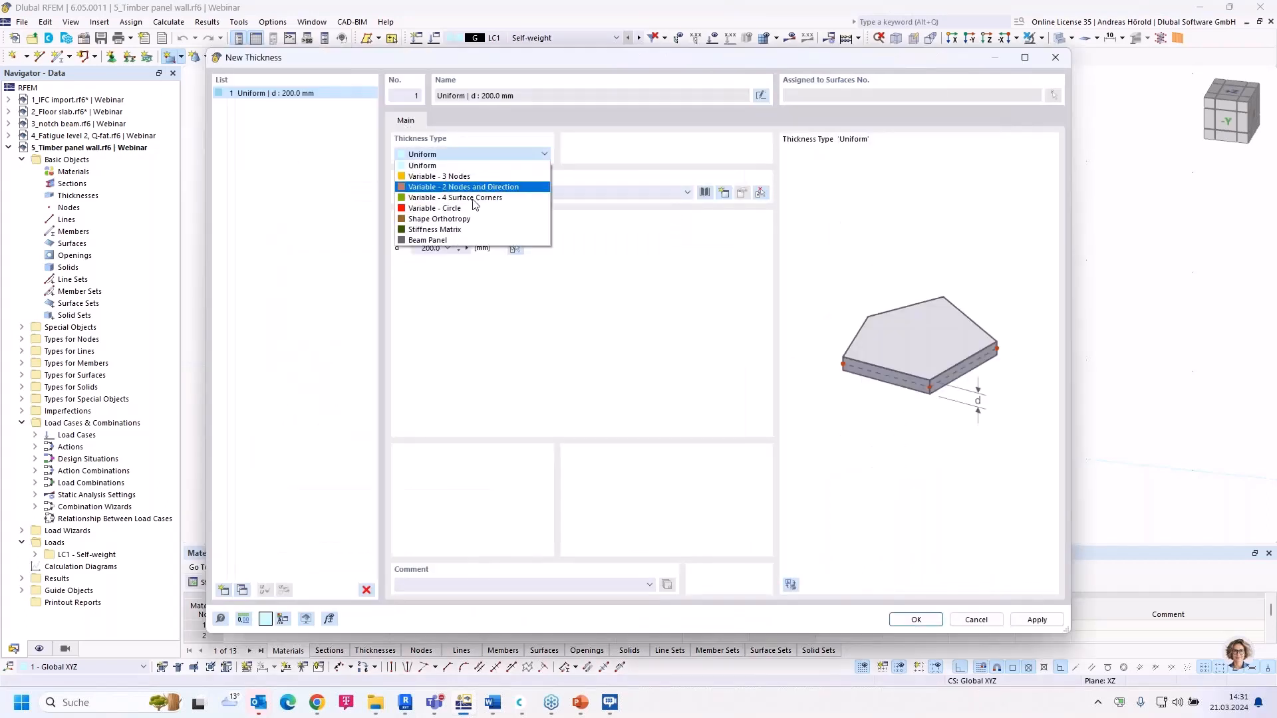
left_click(462, 241)
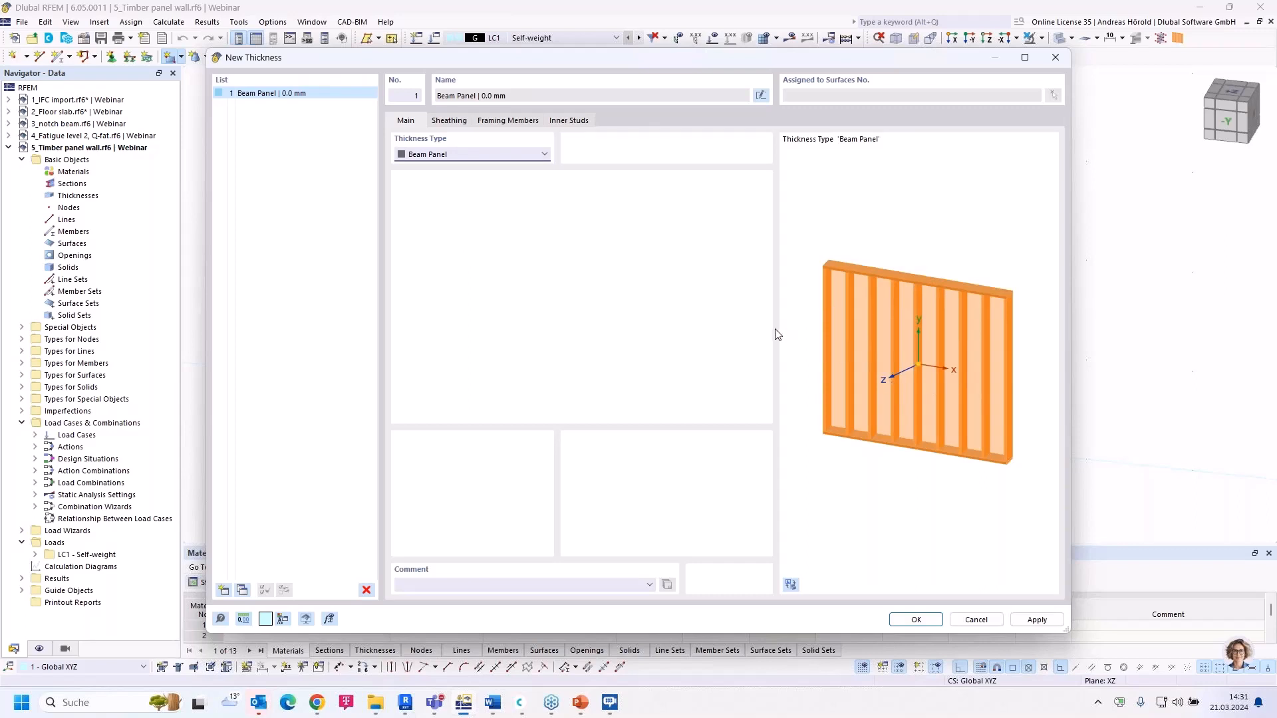
Step: Assign the library material OSB (EN 300), OSB/2 and OSB/3 (> 18 - 25 mm) to the front sheathing
left_click(447, 124)
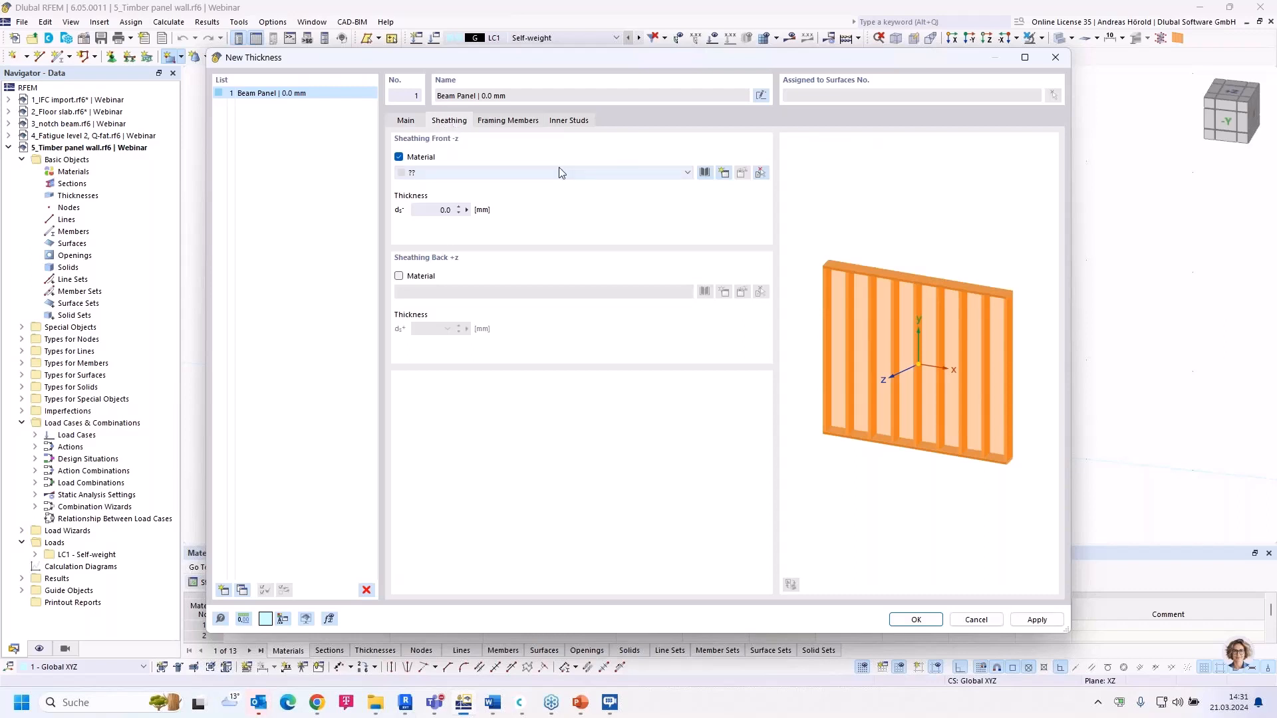
left_click(705, 173)
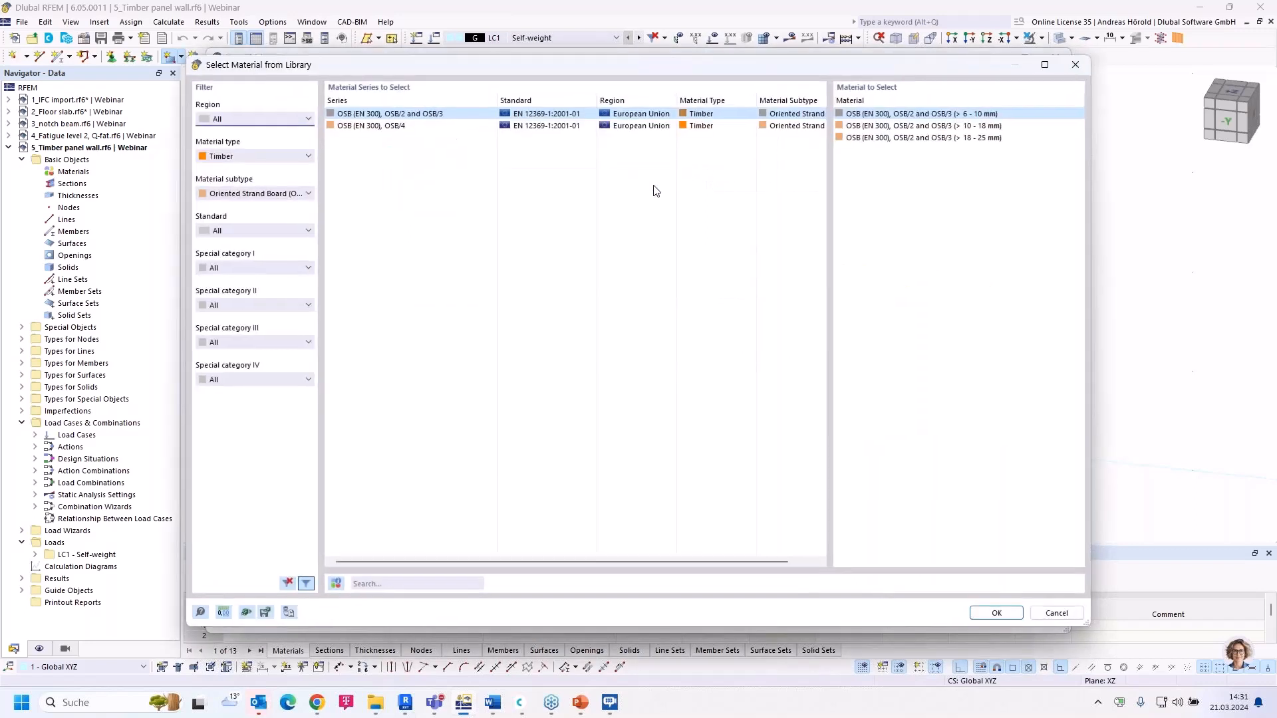
left_click(285, 162)
left_click(285, 162)
left_click(265, 195)
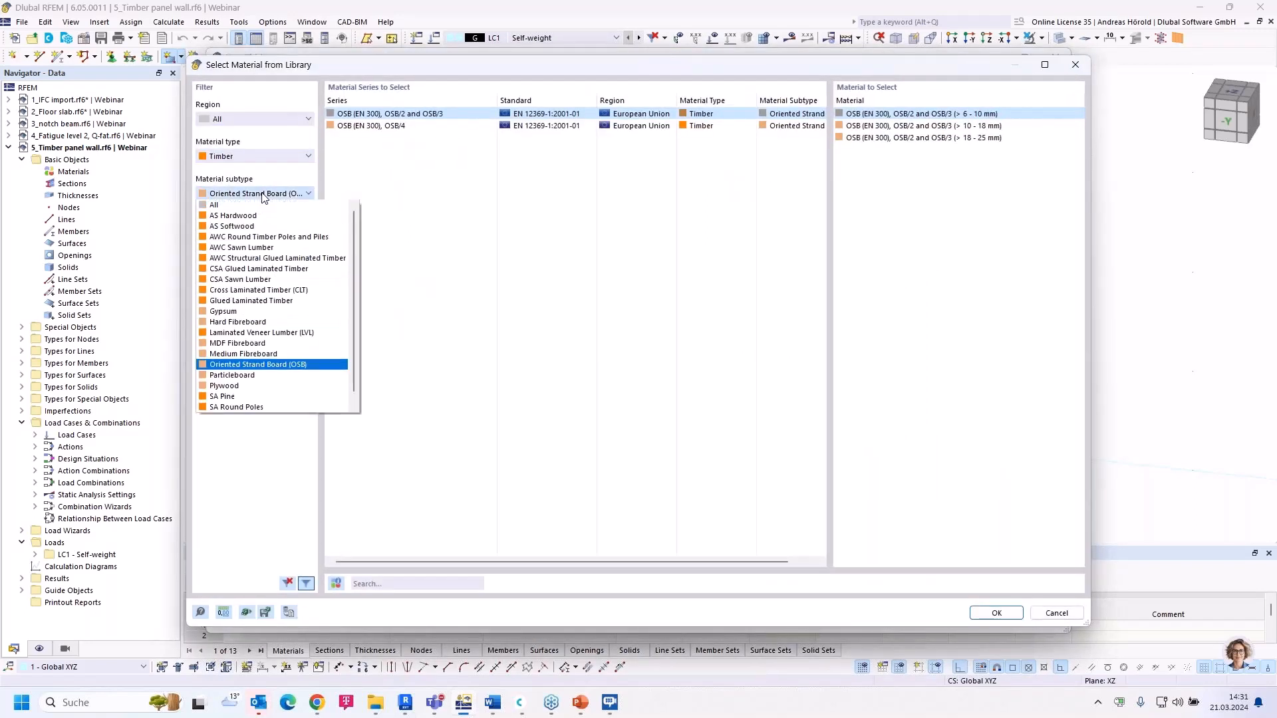
left_click(314, 371)
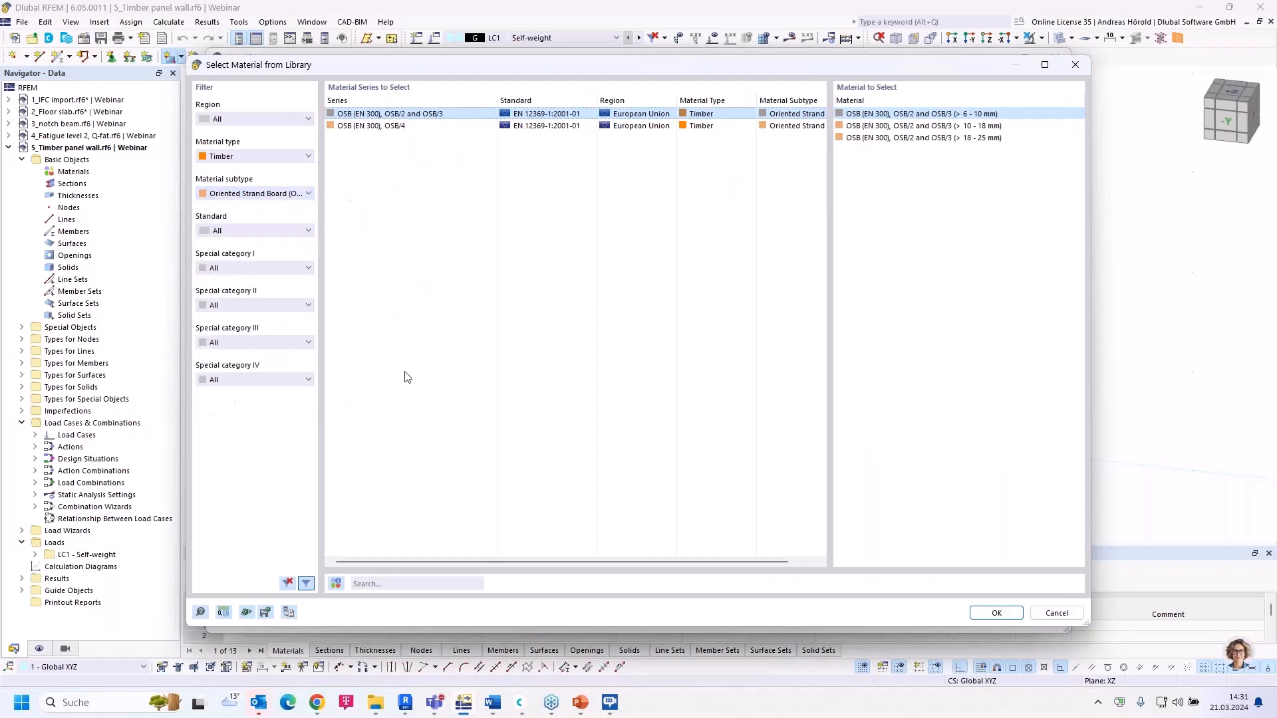
left_click(940, 138)
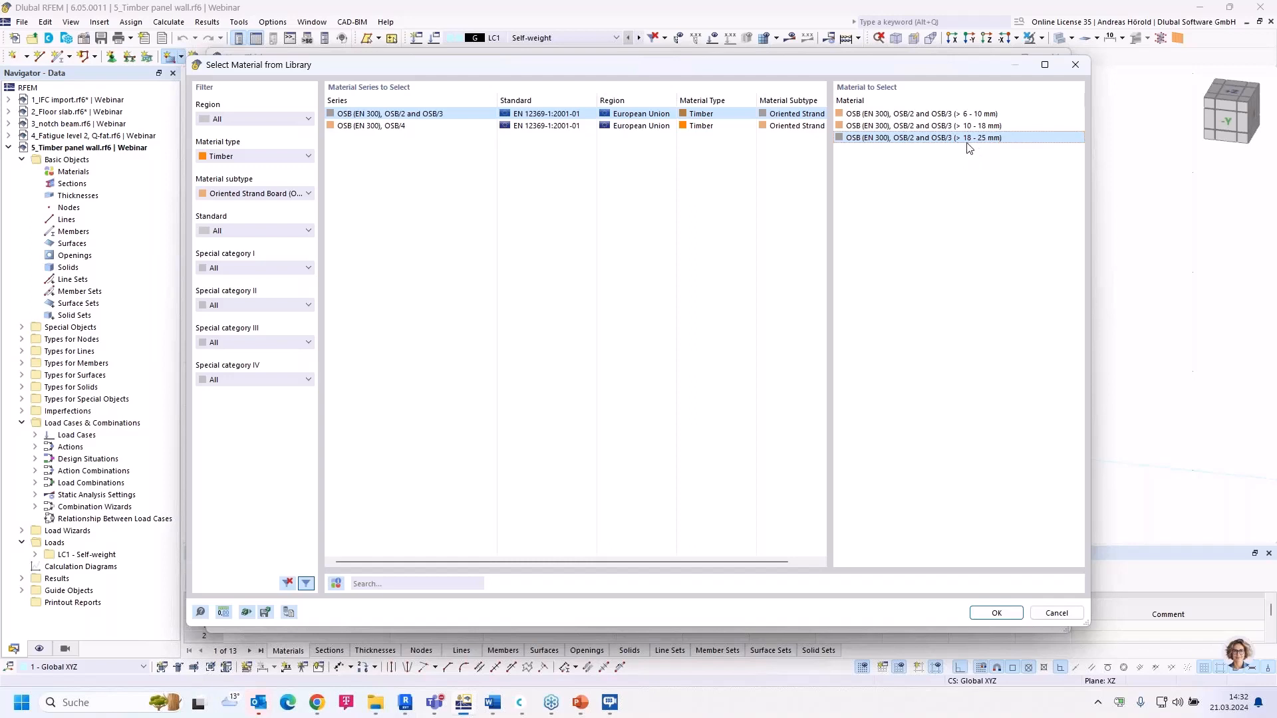
left_click(994, 614)
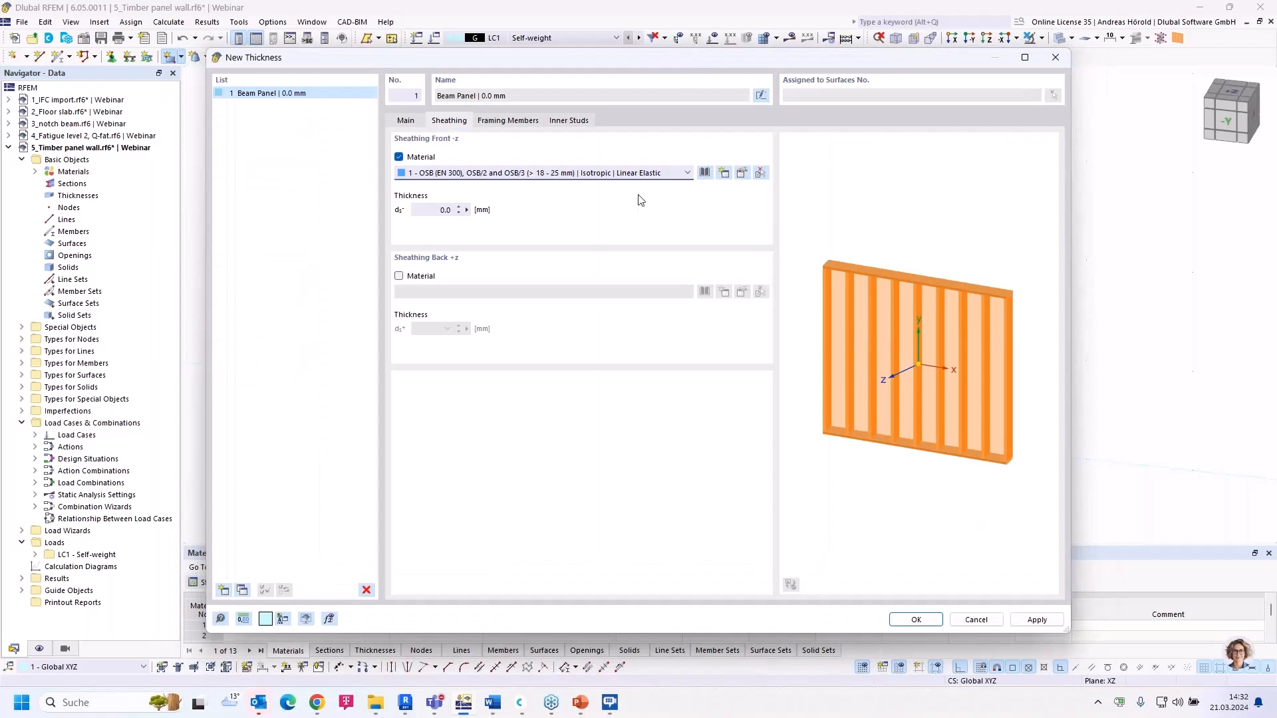
Step: Change the OSB sheathing material's model to Orthotropic | Linear Elastic (Surfaces)
left_click(742, 174)
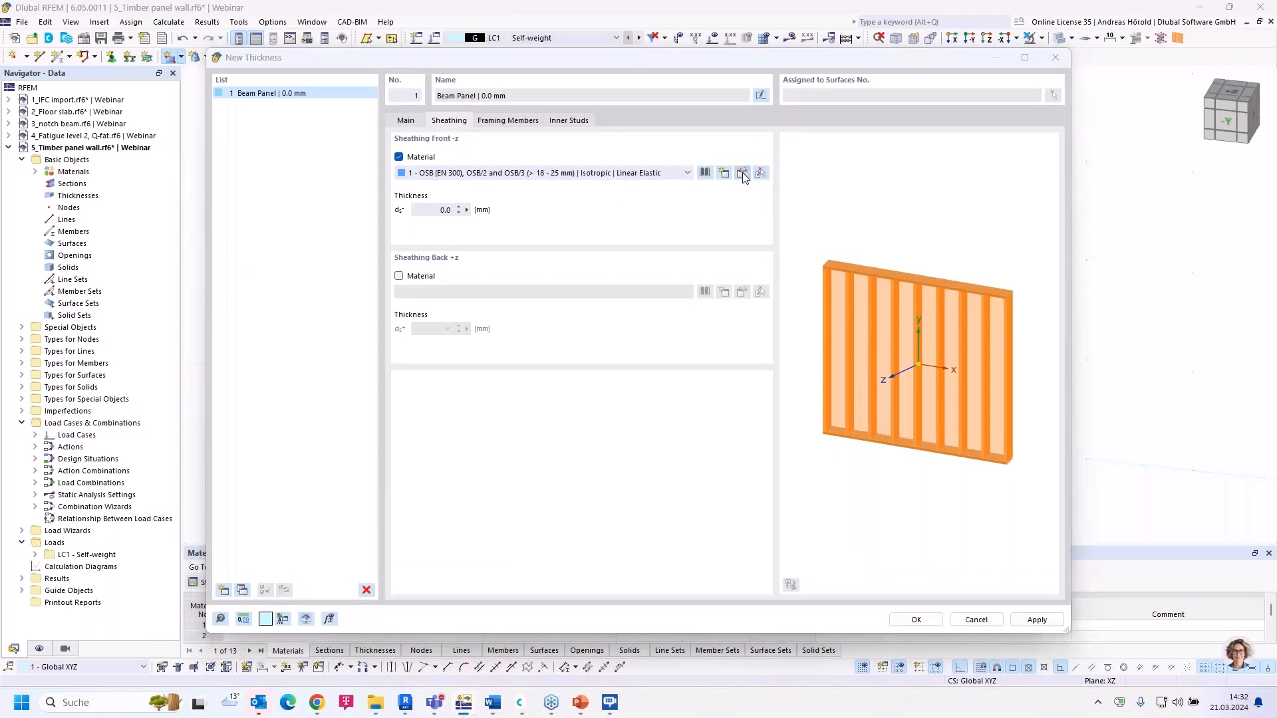
left_click(486, 220)
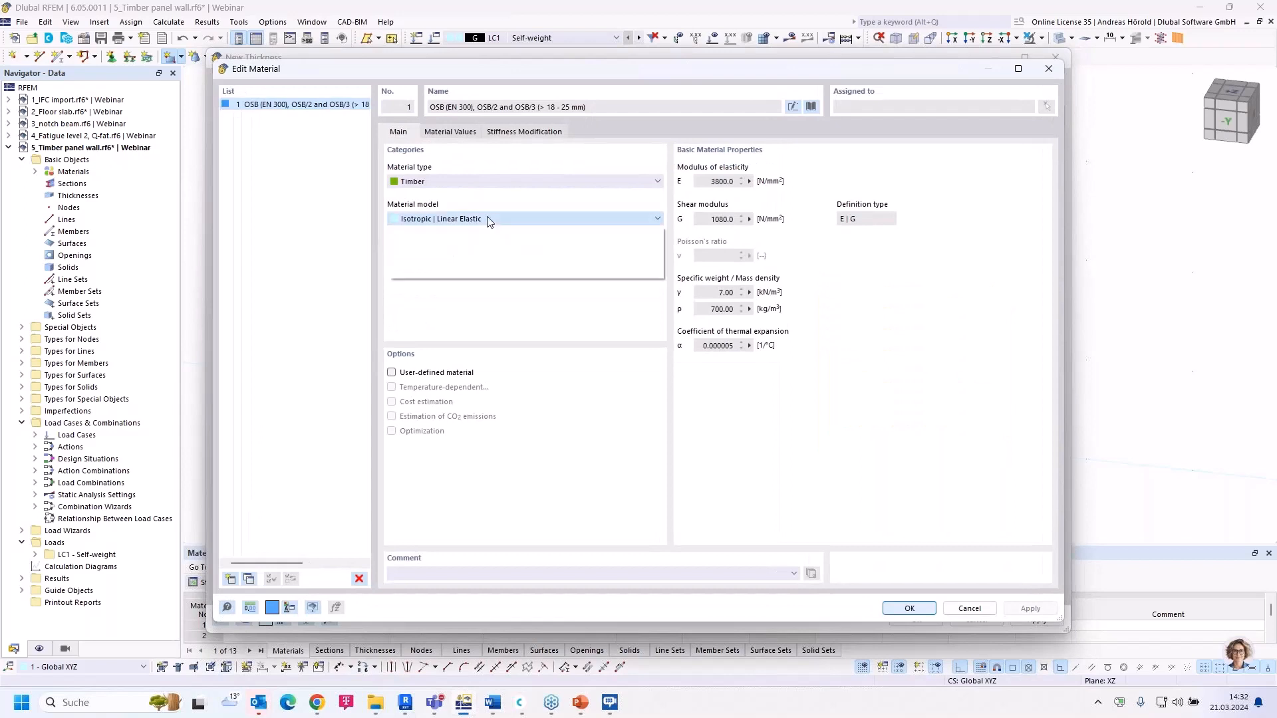
left_click(490, 242)
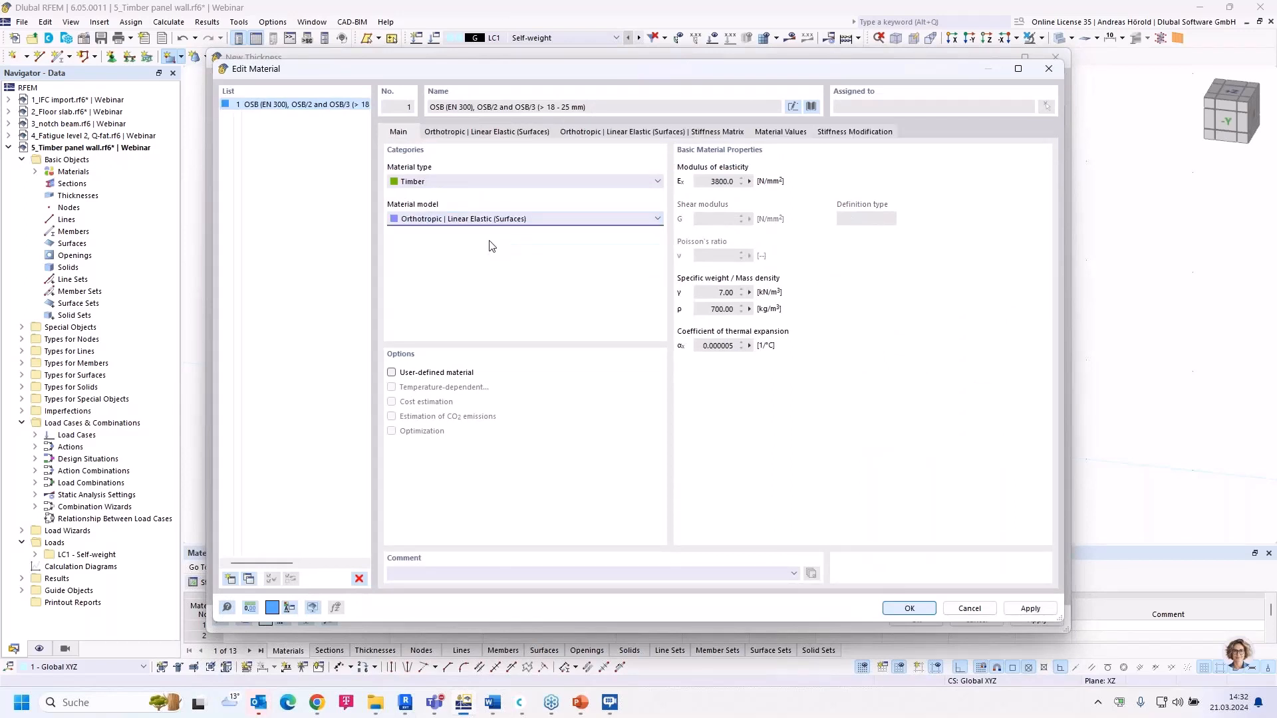
left_click(906, 609)
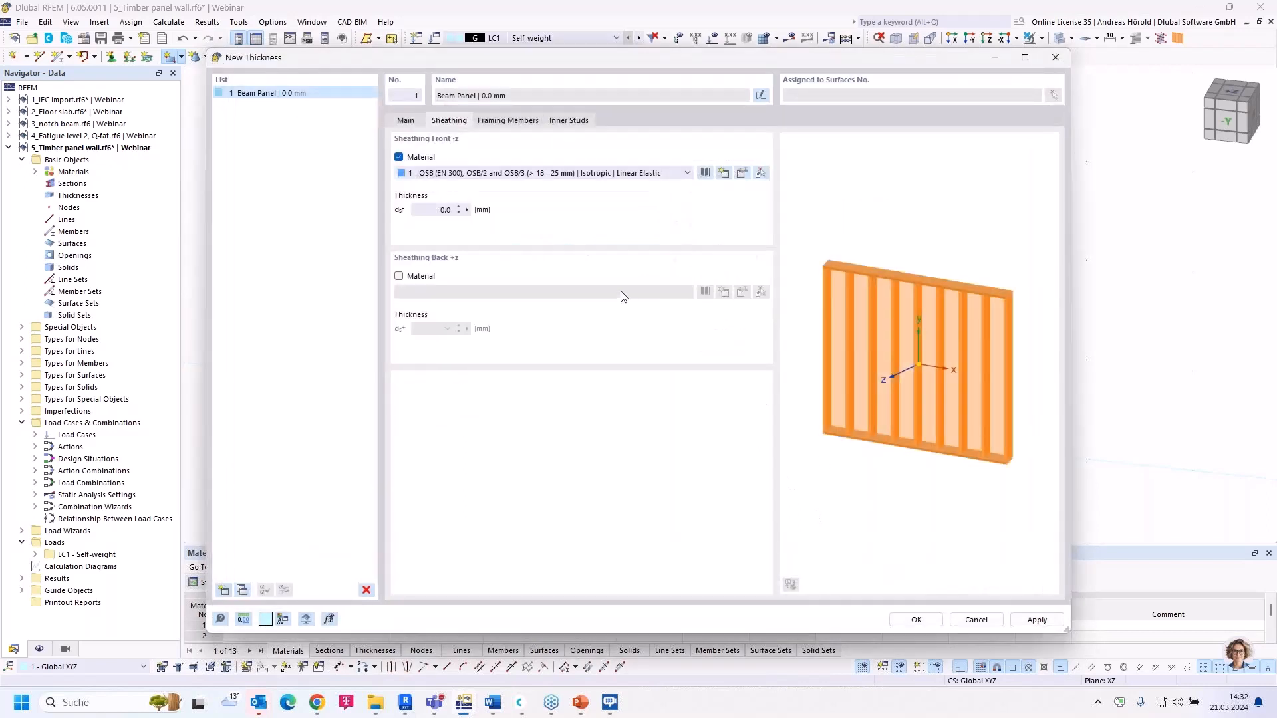
Step: Set the front sheathing thickness to 19 mm and activate back sheathing of the same OSB, also 19 mm thick
left_click(434, 209)
type("19")
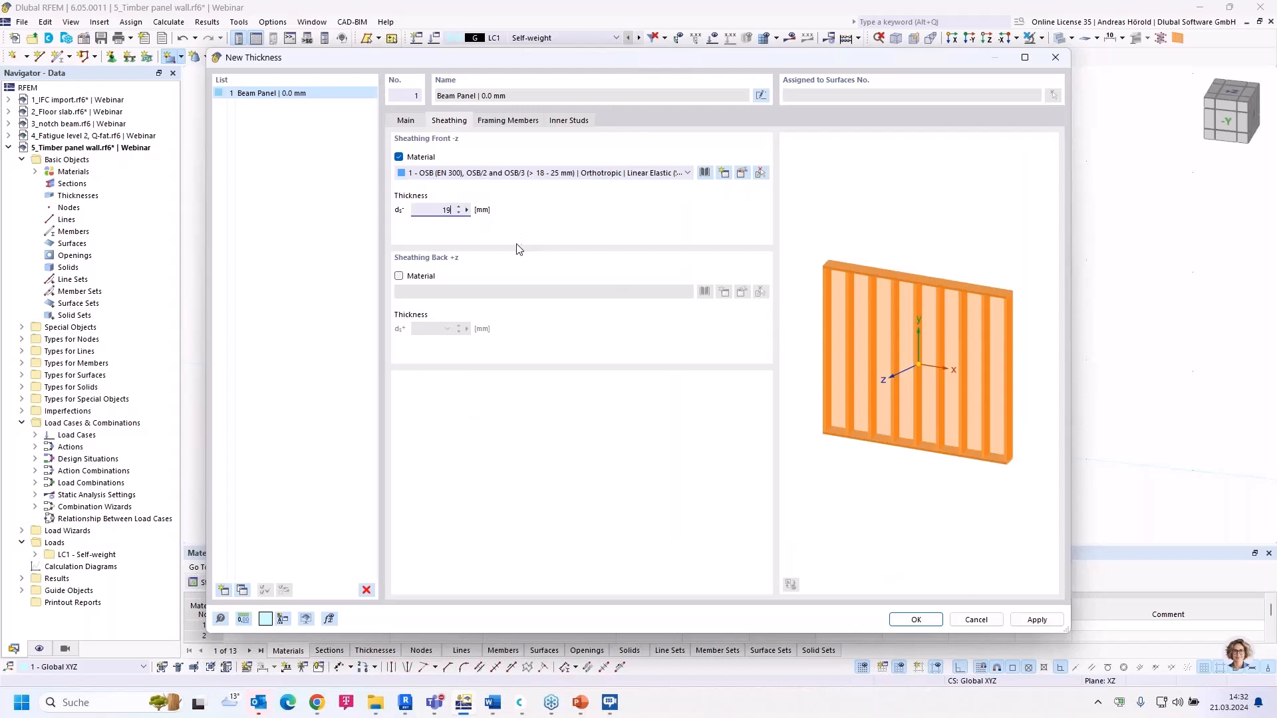
left_click(399, 276)
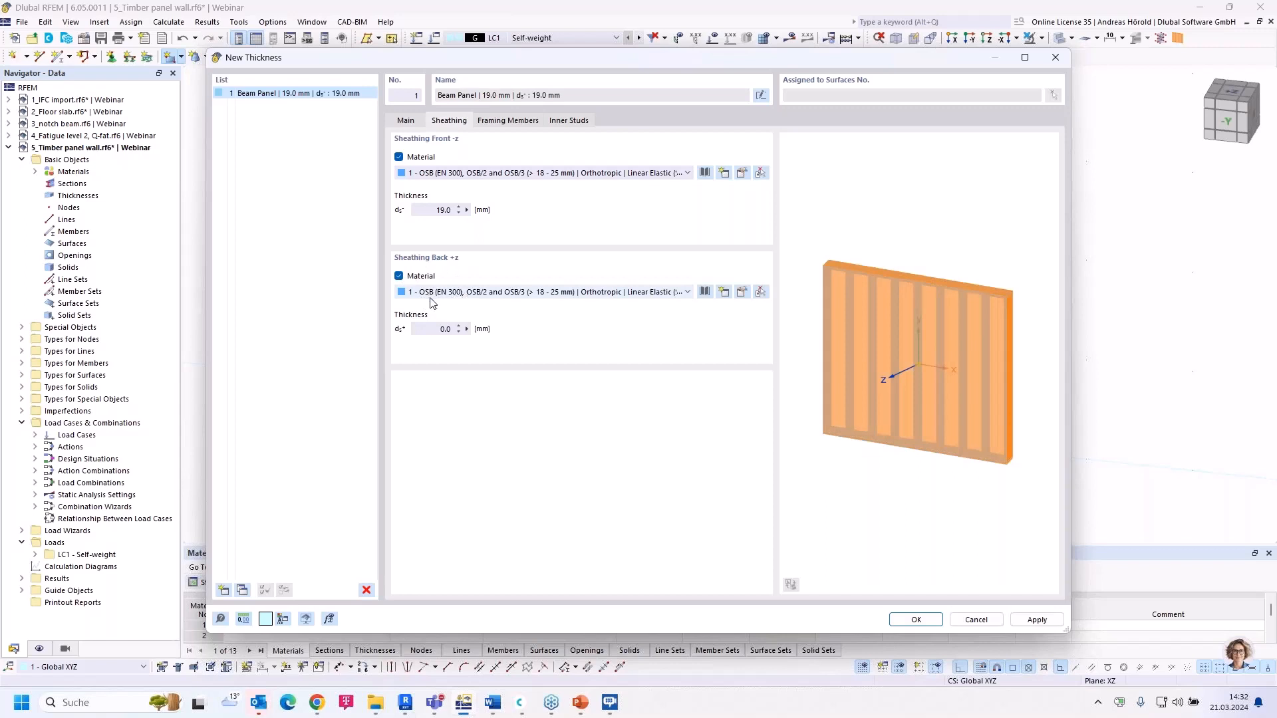
left_click(442, 328)
type("19")
Step: Choose a solid rectangular Massive I section for the beam panel's framing members in the +/-y direction
left_click(523, 122)
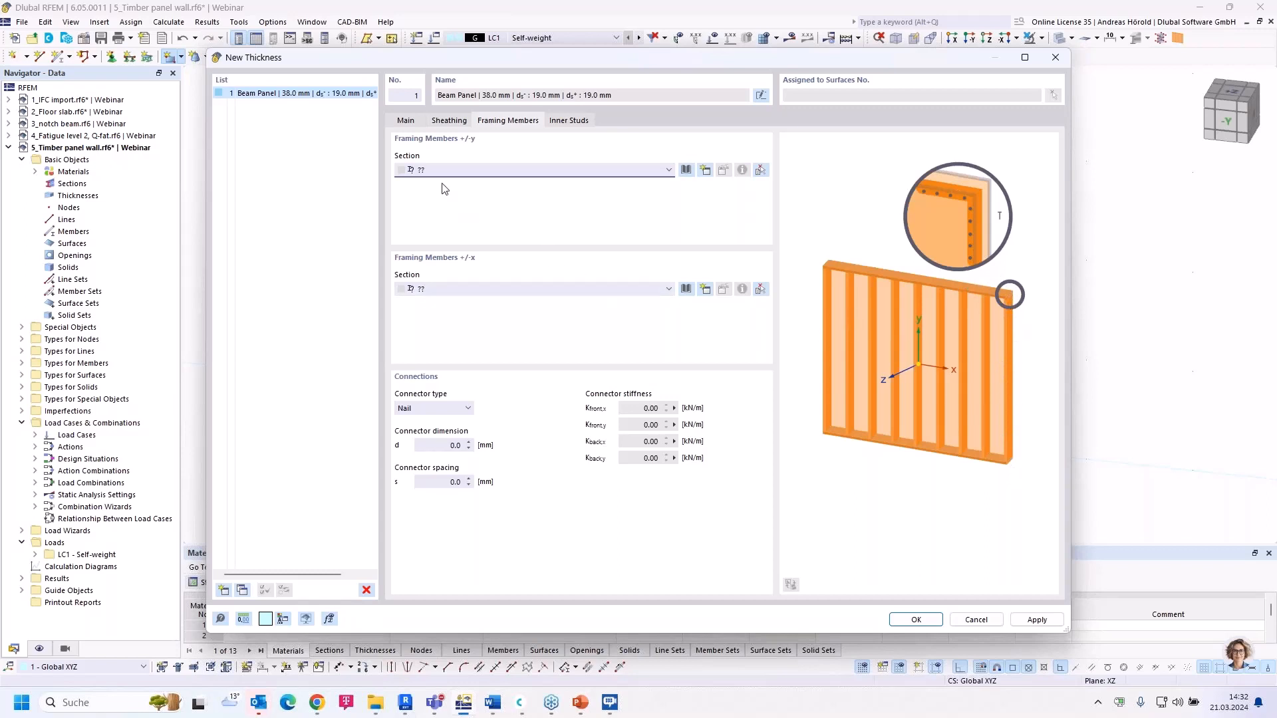
left_click(686, 170)
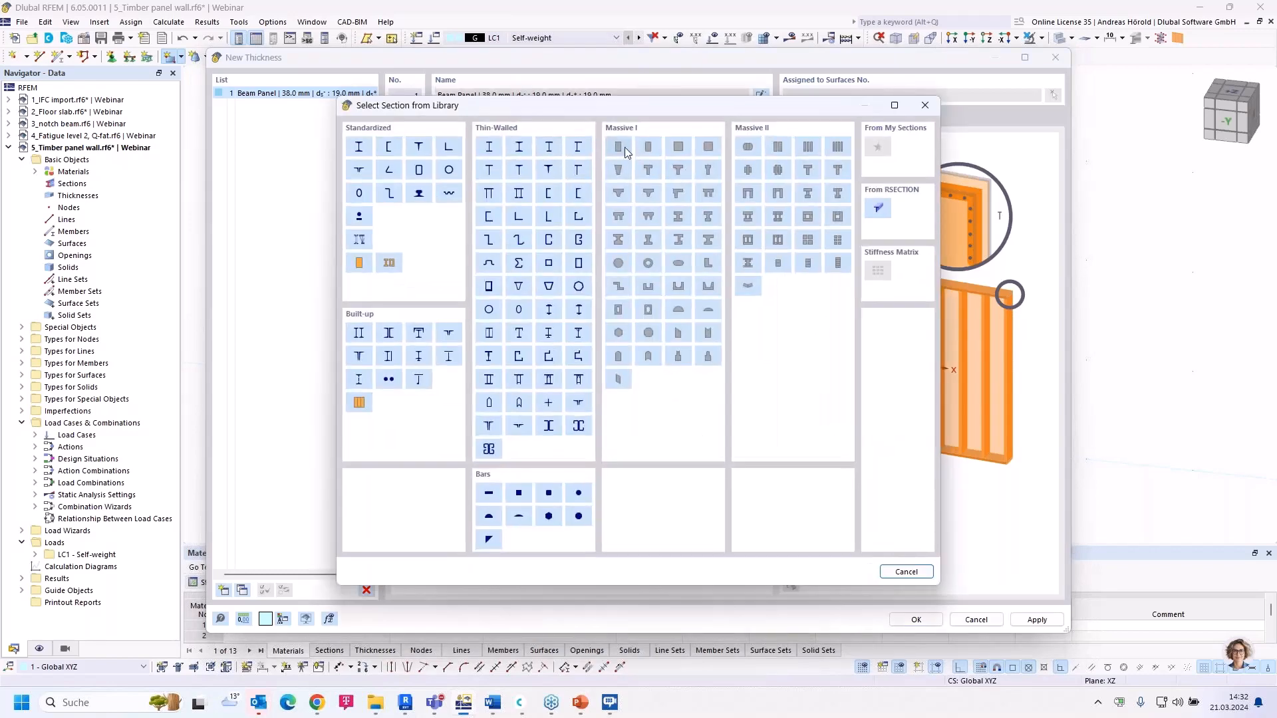
left_click(618, 146)
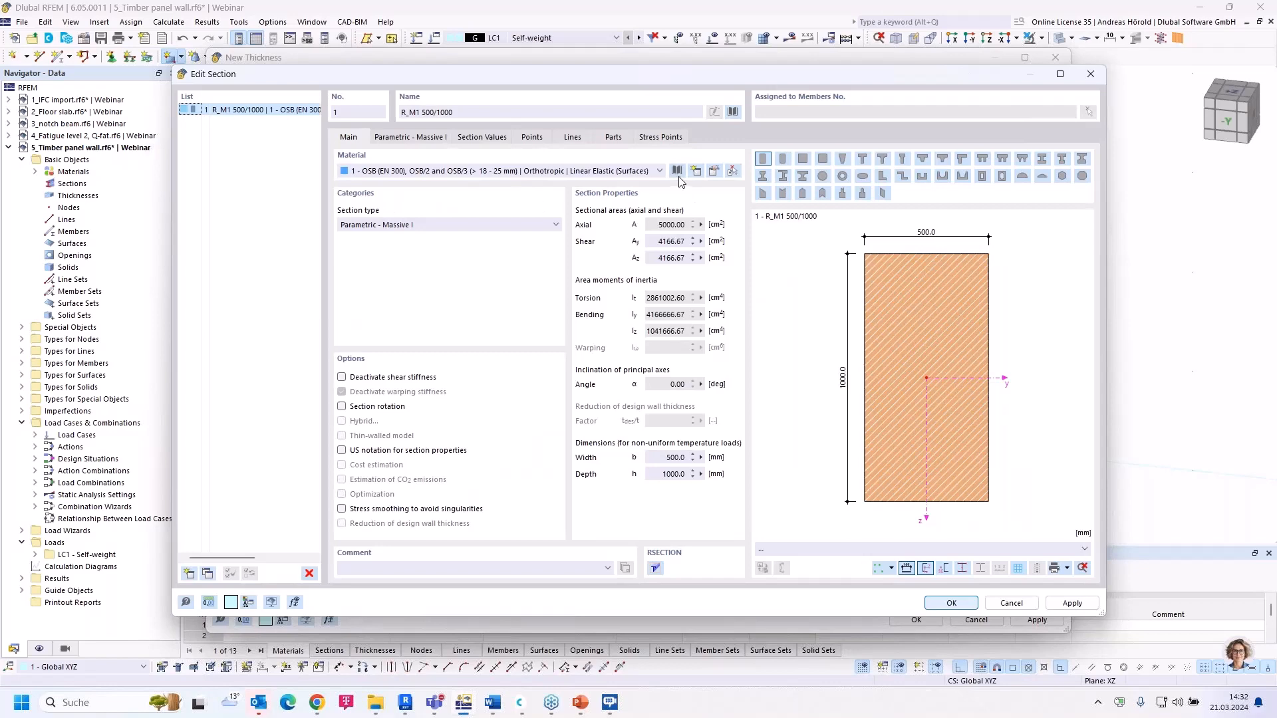
Step: Assign library material C24 to the framing section, using Solid Timber, standard EN 338:2016-04, series Softwood C
left_click(678, 171)
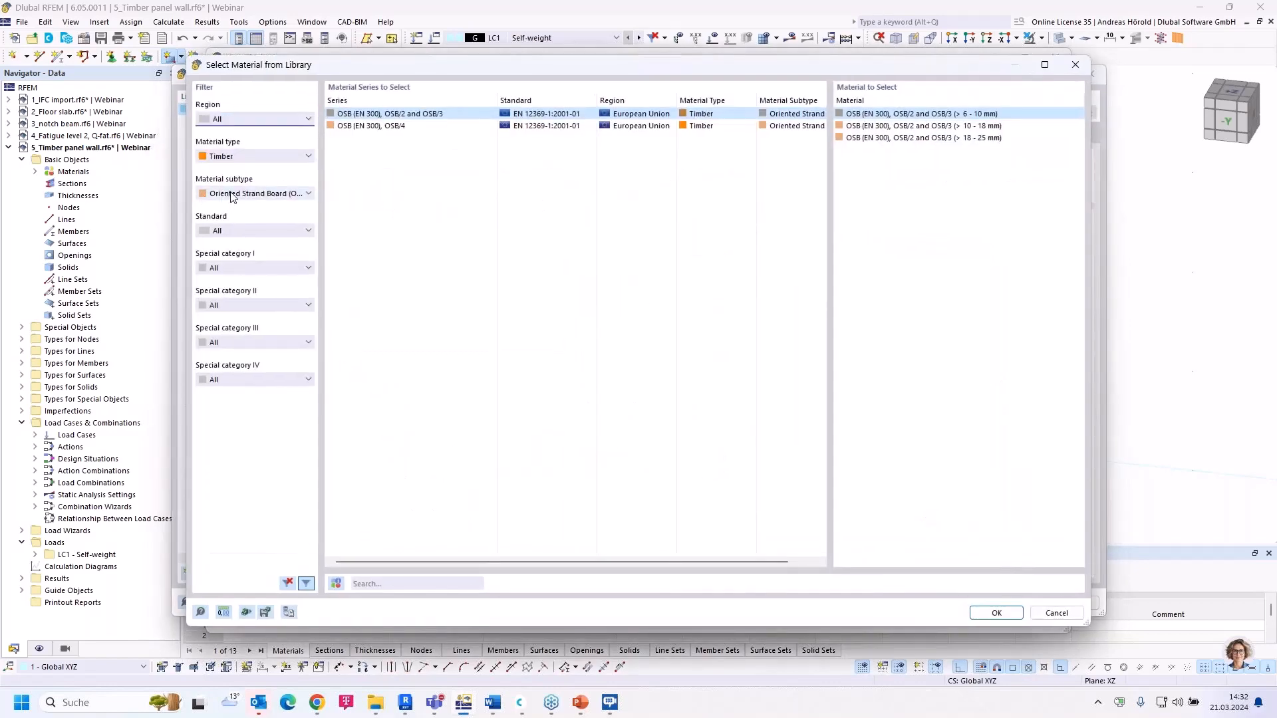
left_click(240, 195)
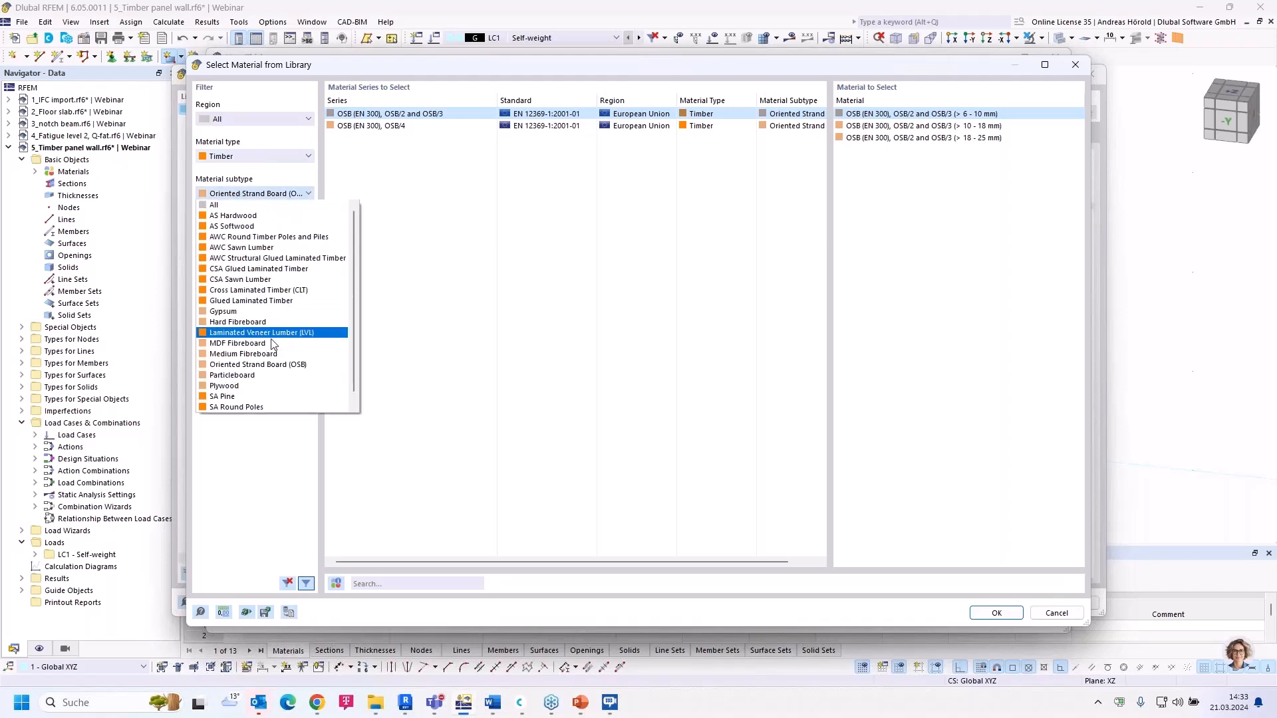
left_click(258, 408)
left_click(258, 232)
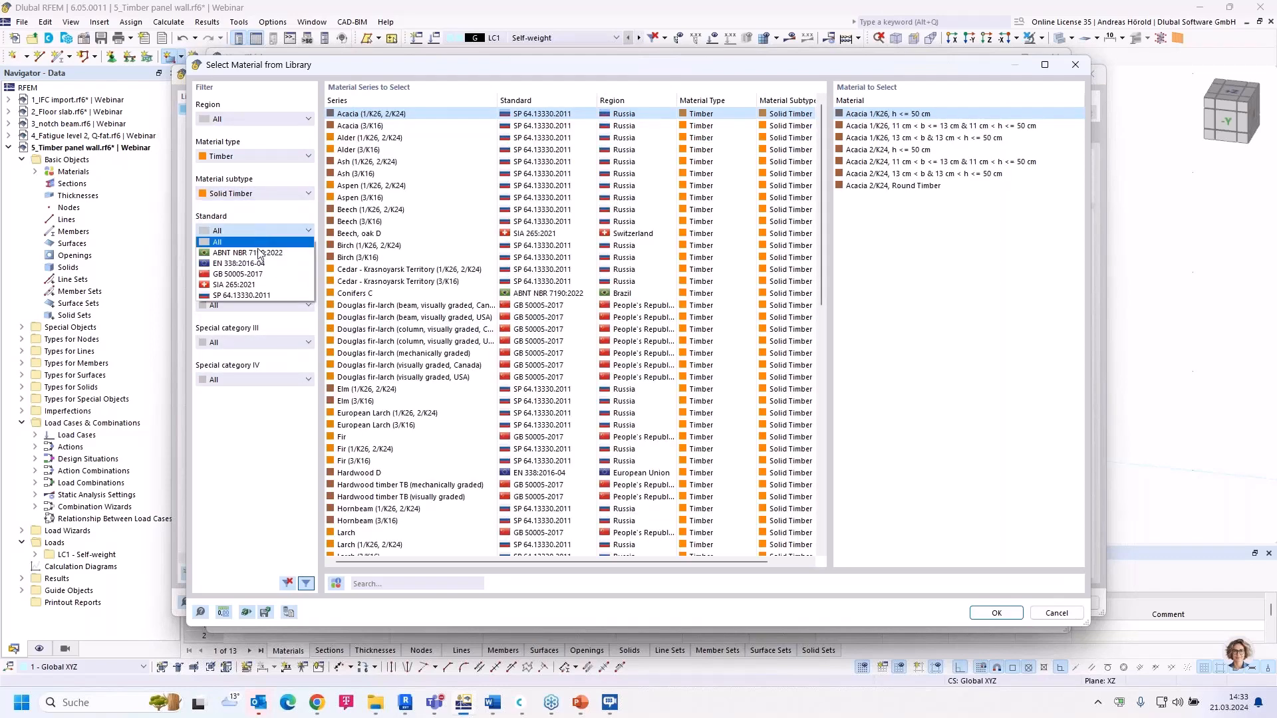
left_click(258, 264)
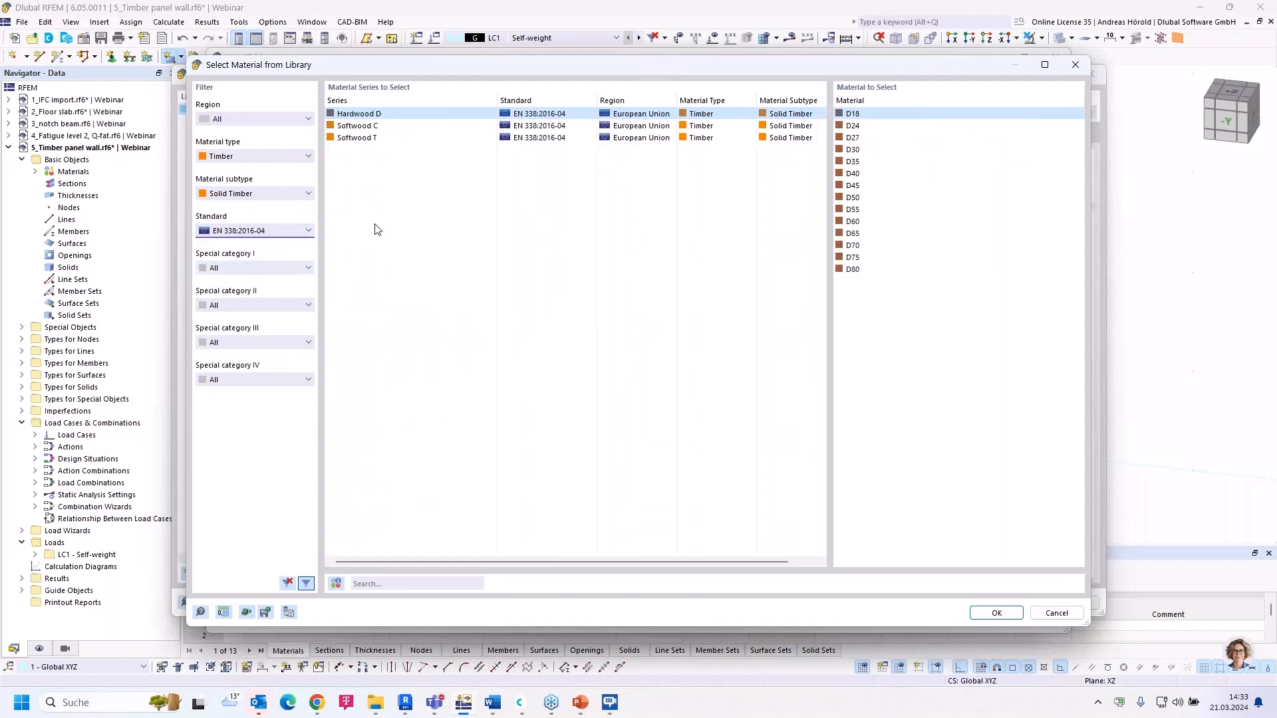
left_click(371, 126)
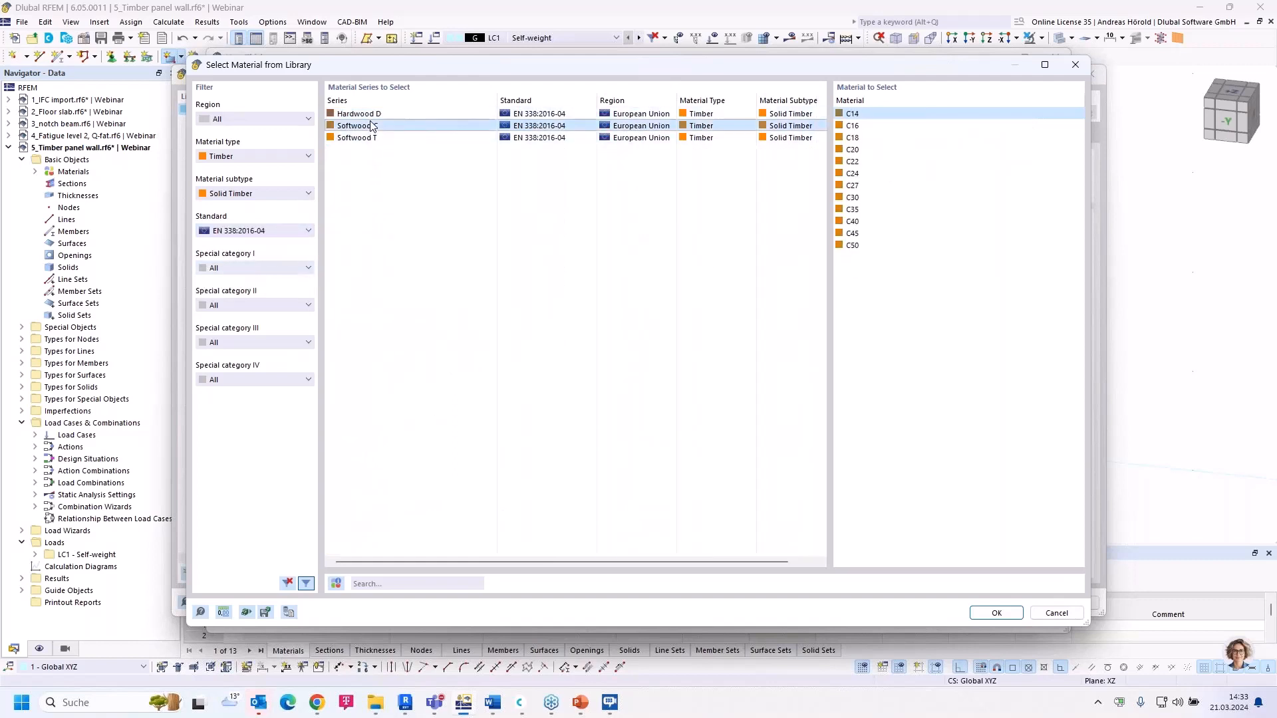
left_click(849, 174)
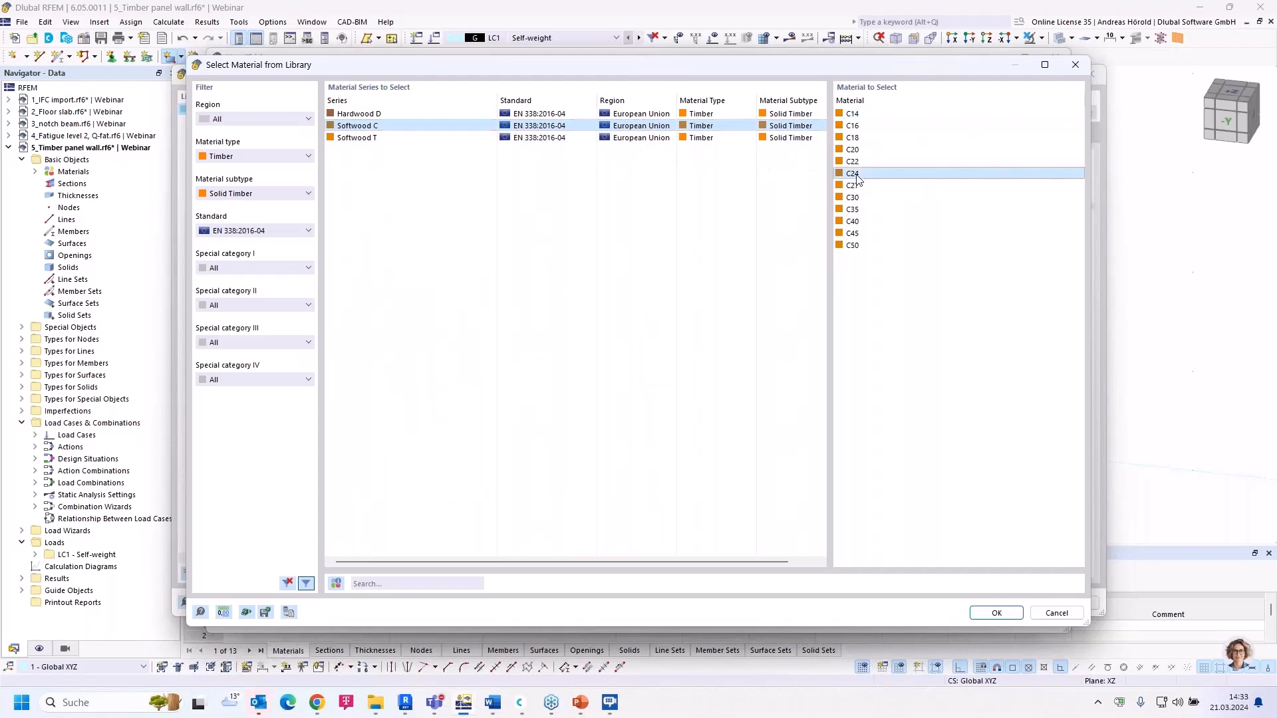
left_click(996, 613)
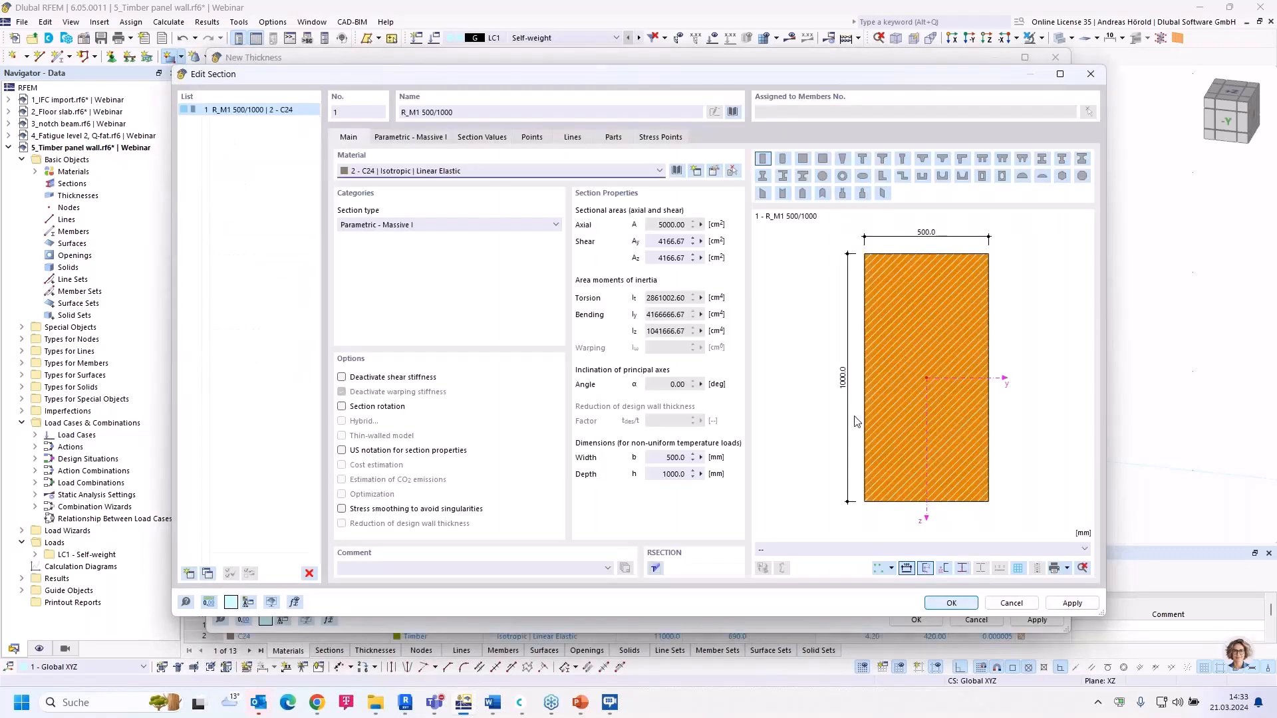
Step: Set the framing section's width b to 60 mm and height h to 180 mm, and accept the section
left_click(404, 137)
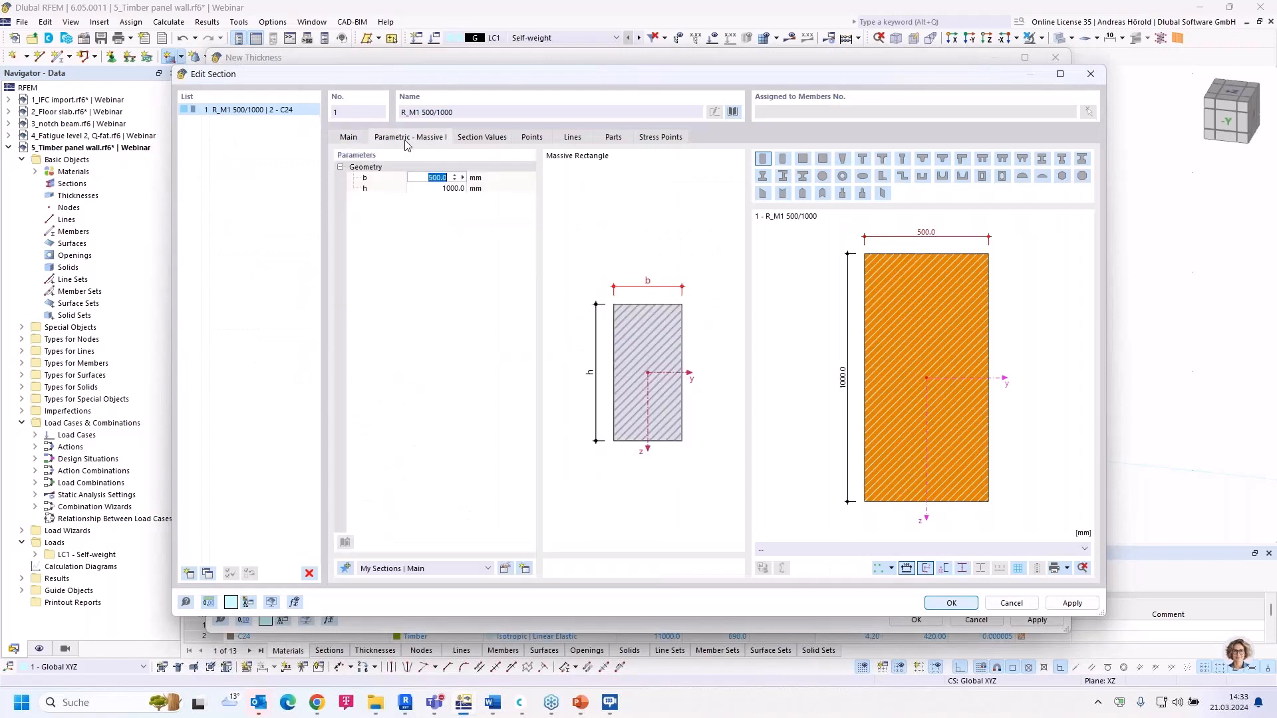
type("60")
left_click(445, 189)
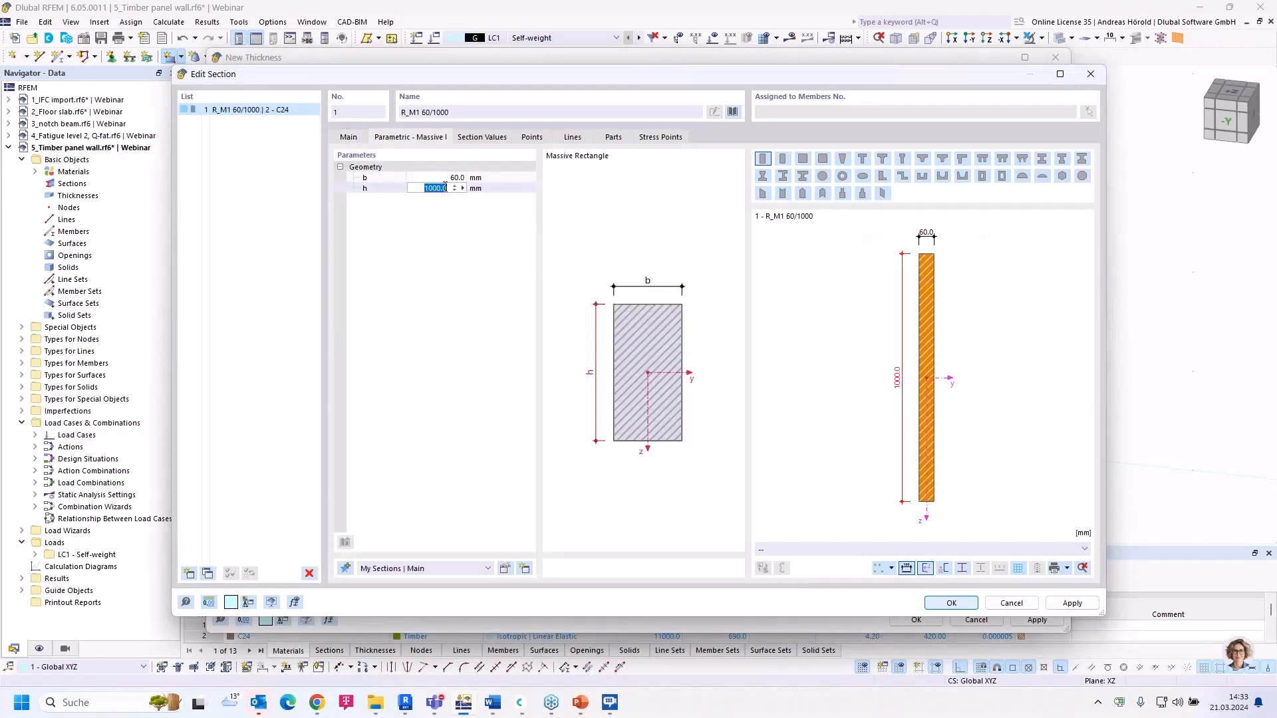
key("BackSpace")
type("180")
key("Return")
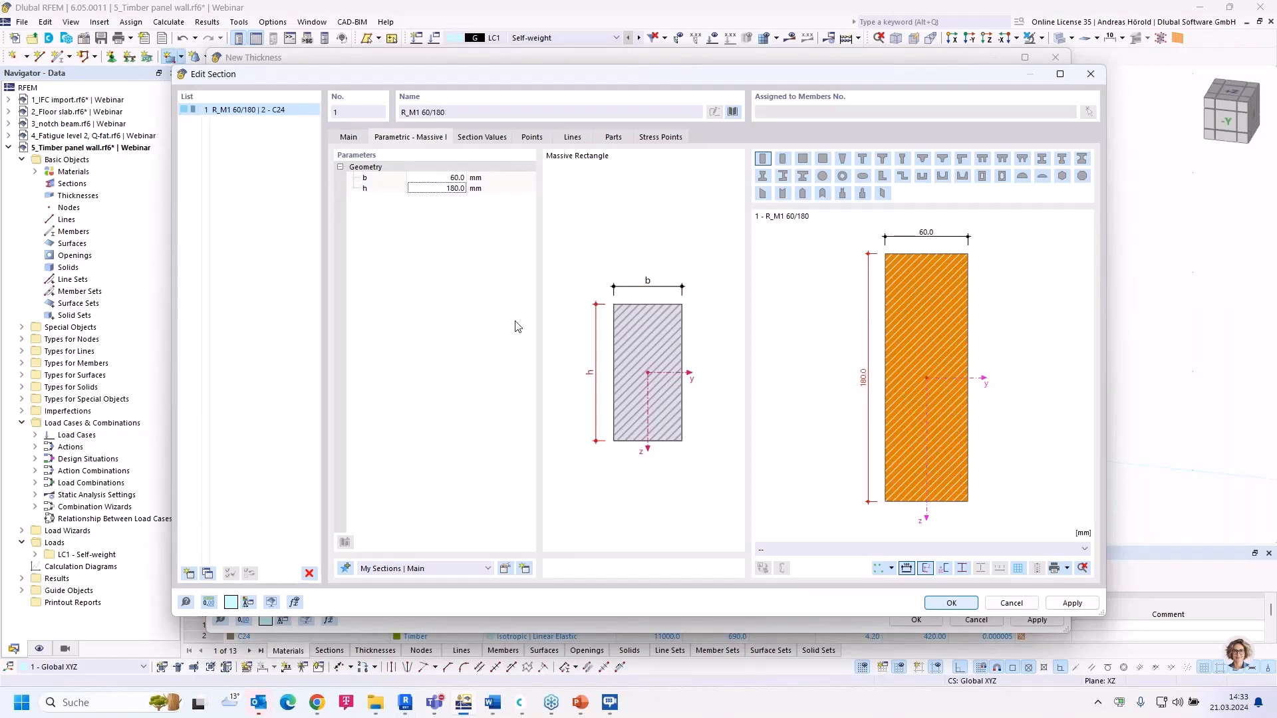
left_click(950, 603)
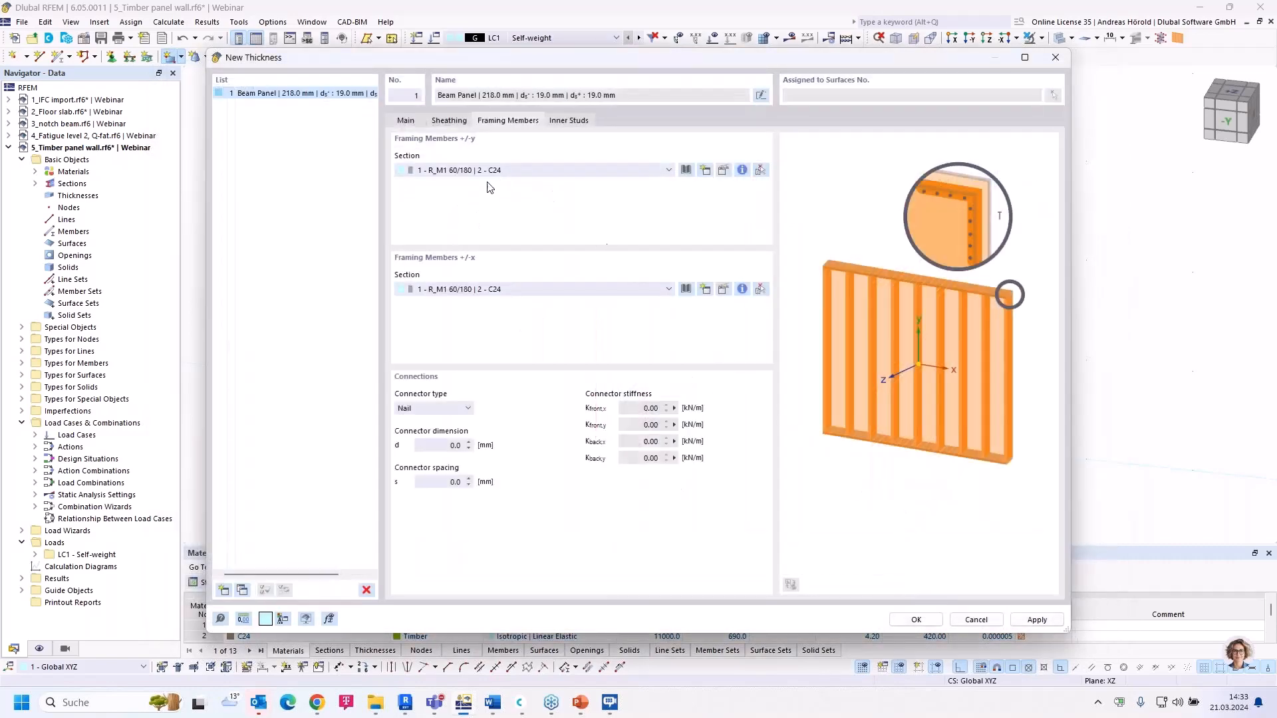
Step: Define the framing members' connections as nails with a 6 mm connector dimension and 100 mm spacing
left_click(442, 410)
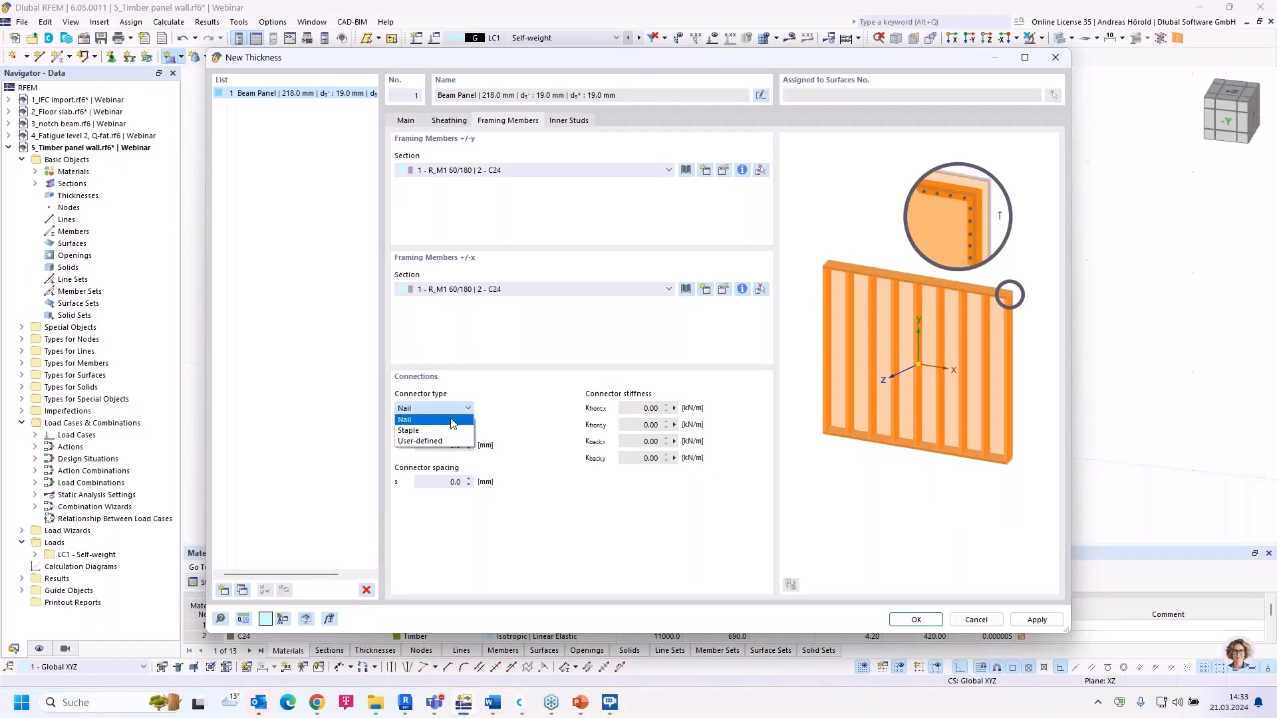
left_click(452, 423)
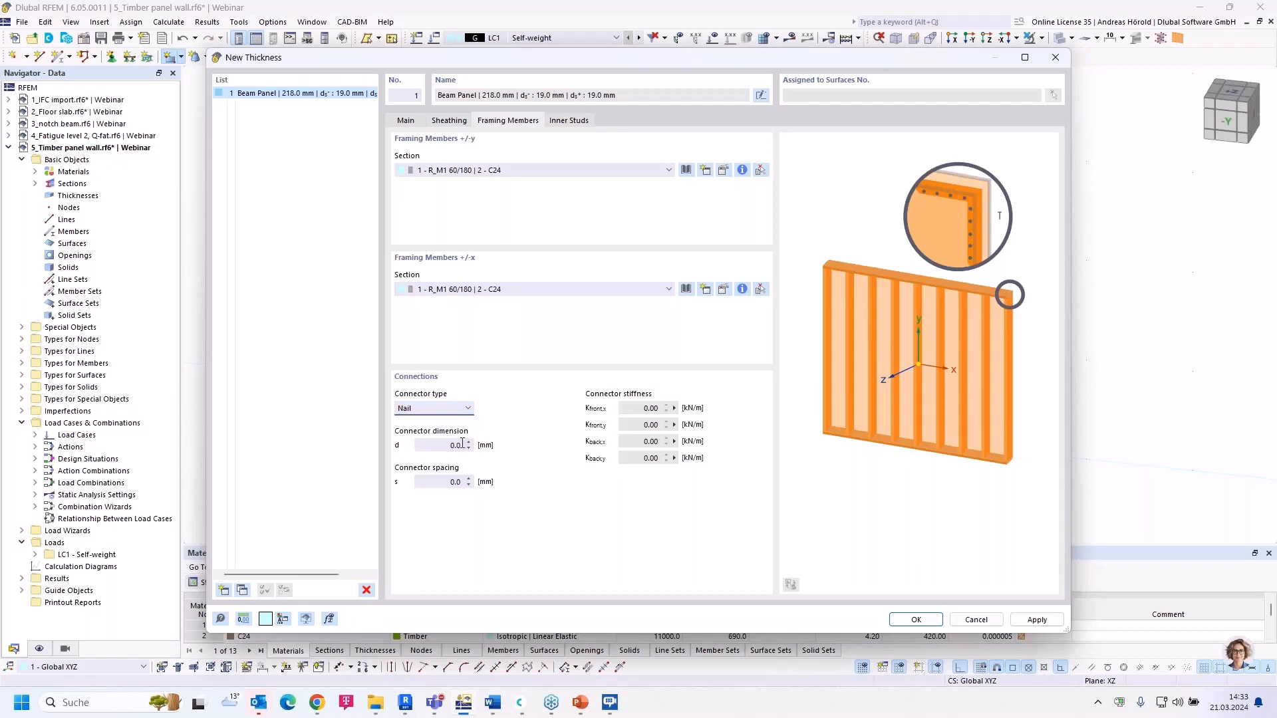
left_click(444, 446)
left_click(433, 482)
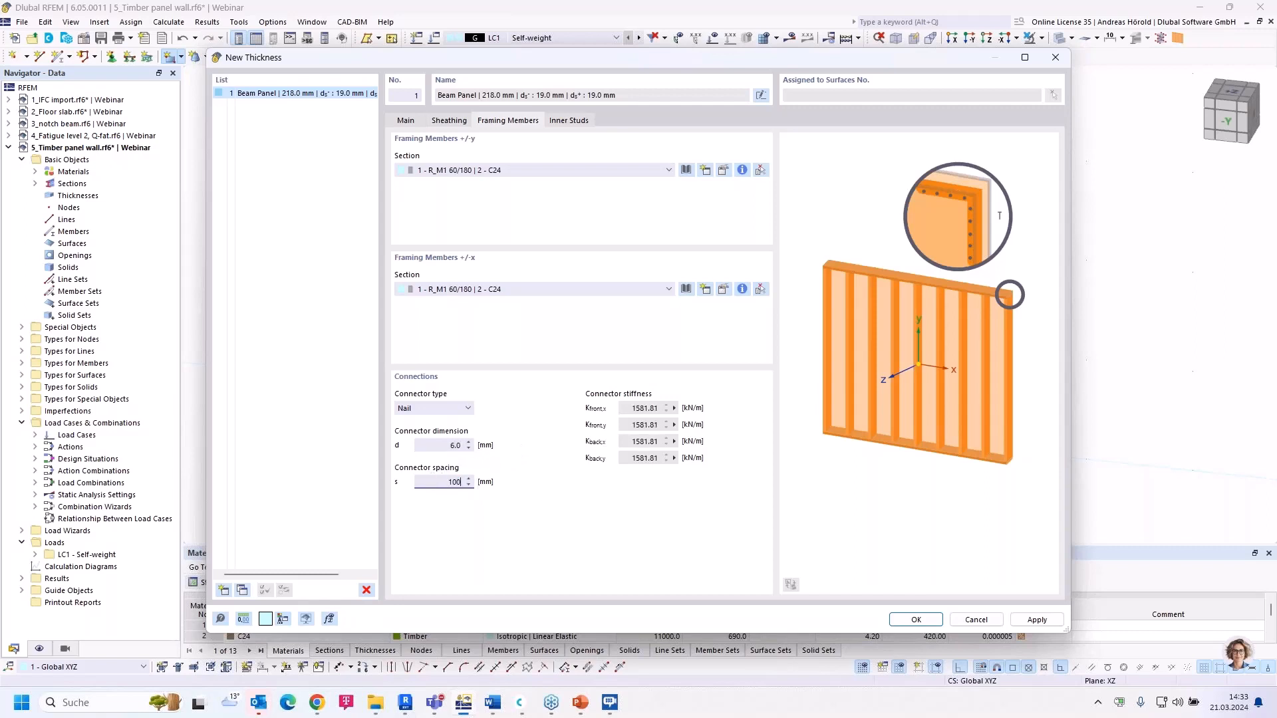
left_click(438, 445)
Step: Distribute the beam panel's inner studs Center-to-Center with a spacing of 0.625 m
left_click(572, 123)
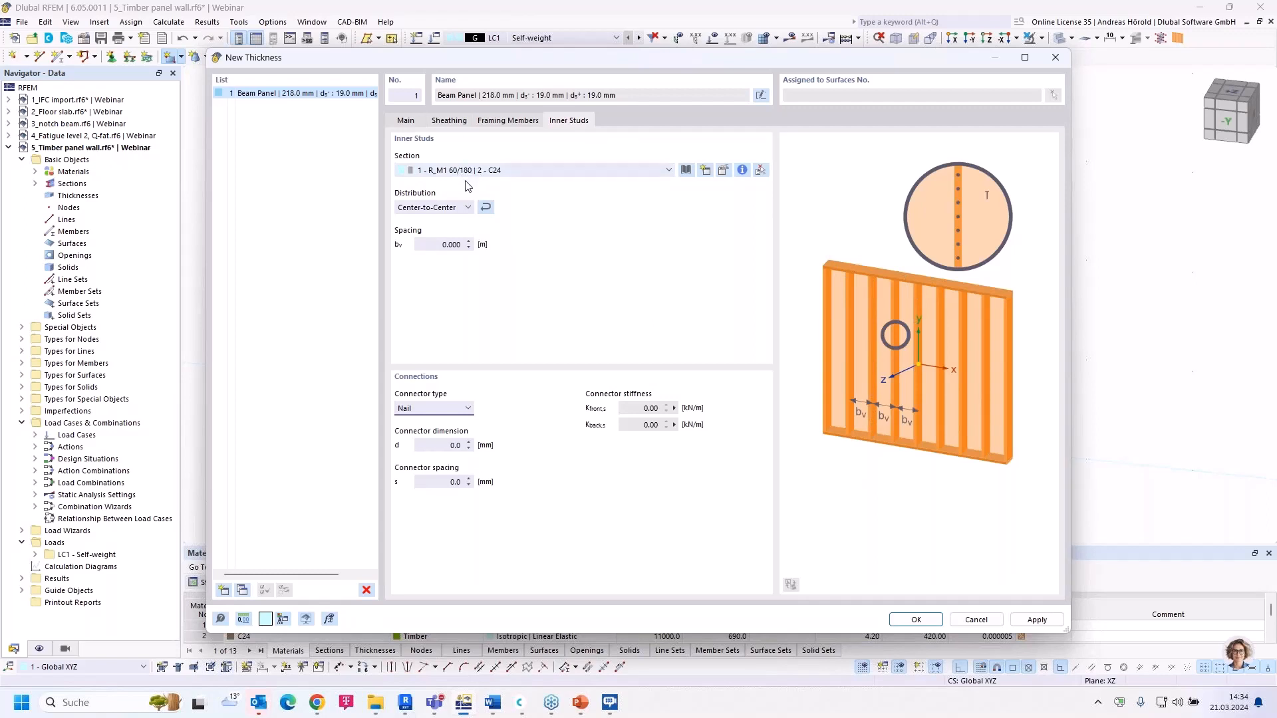
left_click(433, 208)
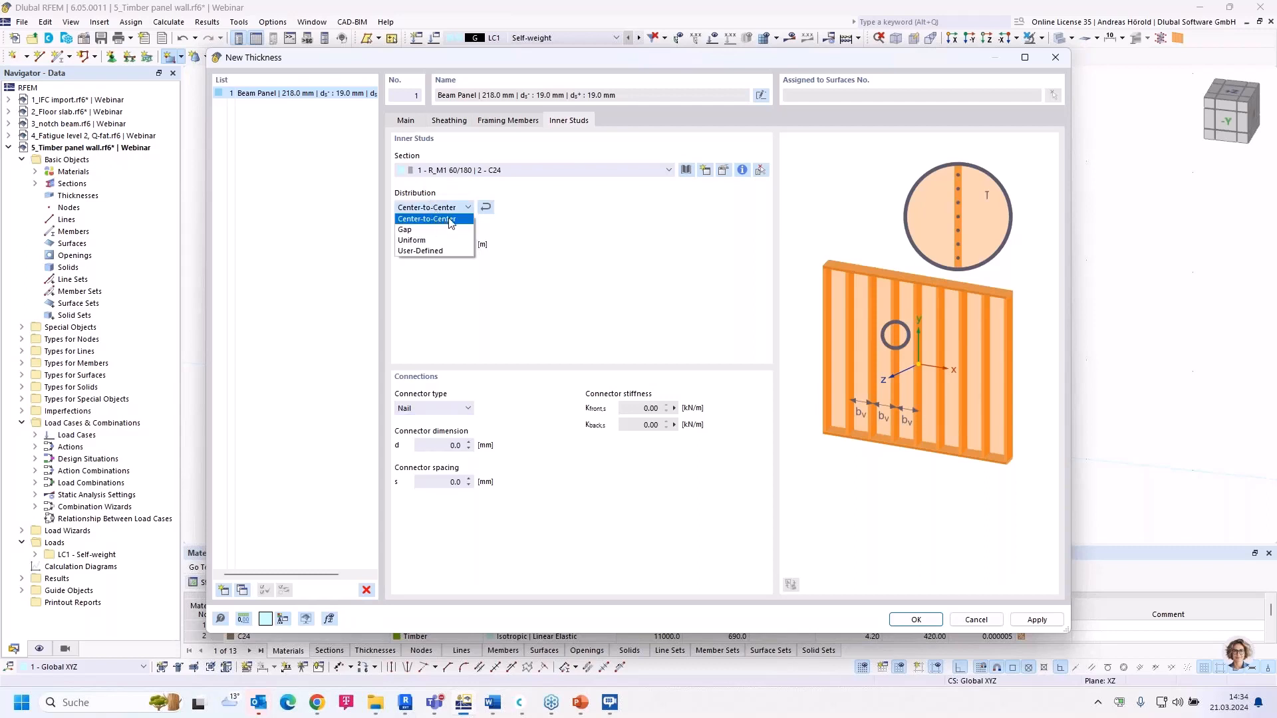
left_click(426, 230)
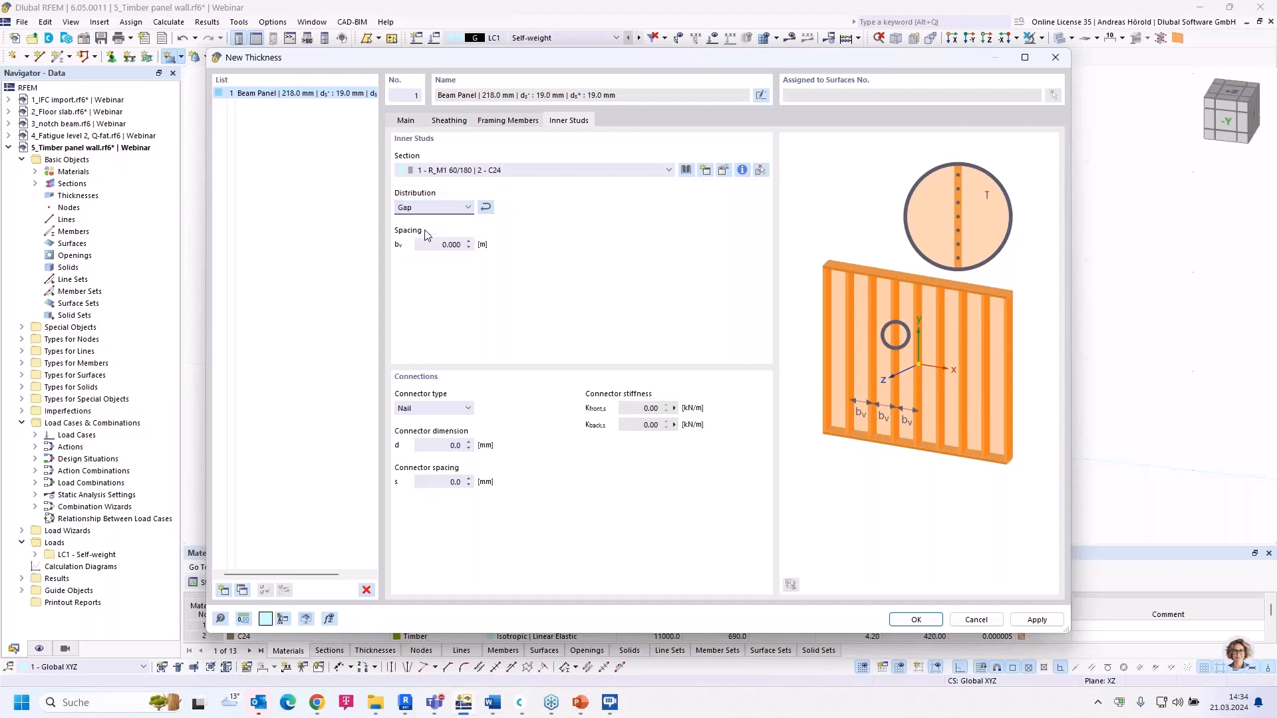
left_click(433, 207)
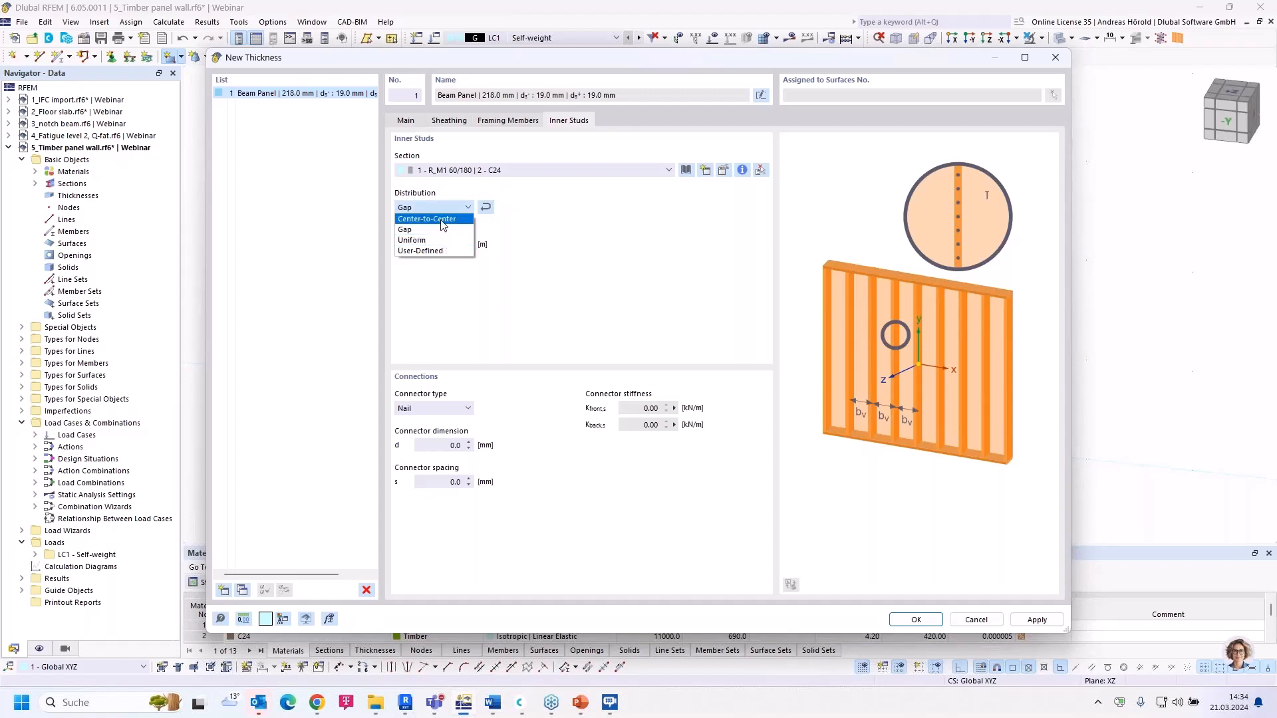
left_click(443, 219)
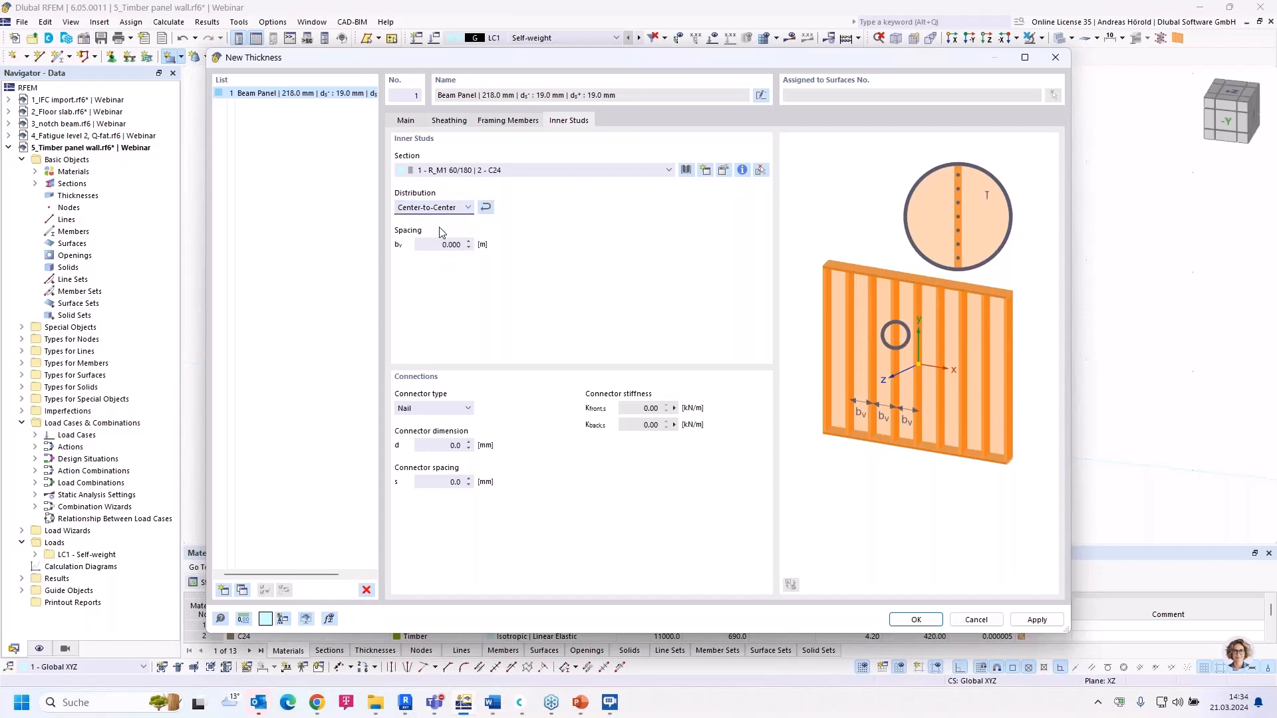
double_click(433, 245)
key("BackSpace")
Step: Define the inner studs' connections as nails with a 6 mm dimension and 1000 mm spacing, and accept the beam panel thickness
left_click(432, 409)
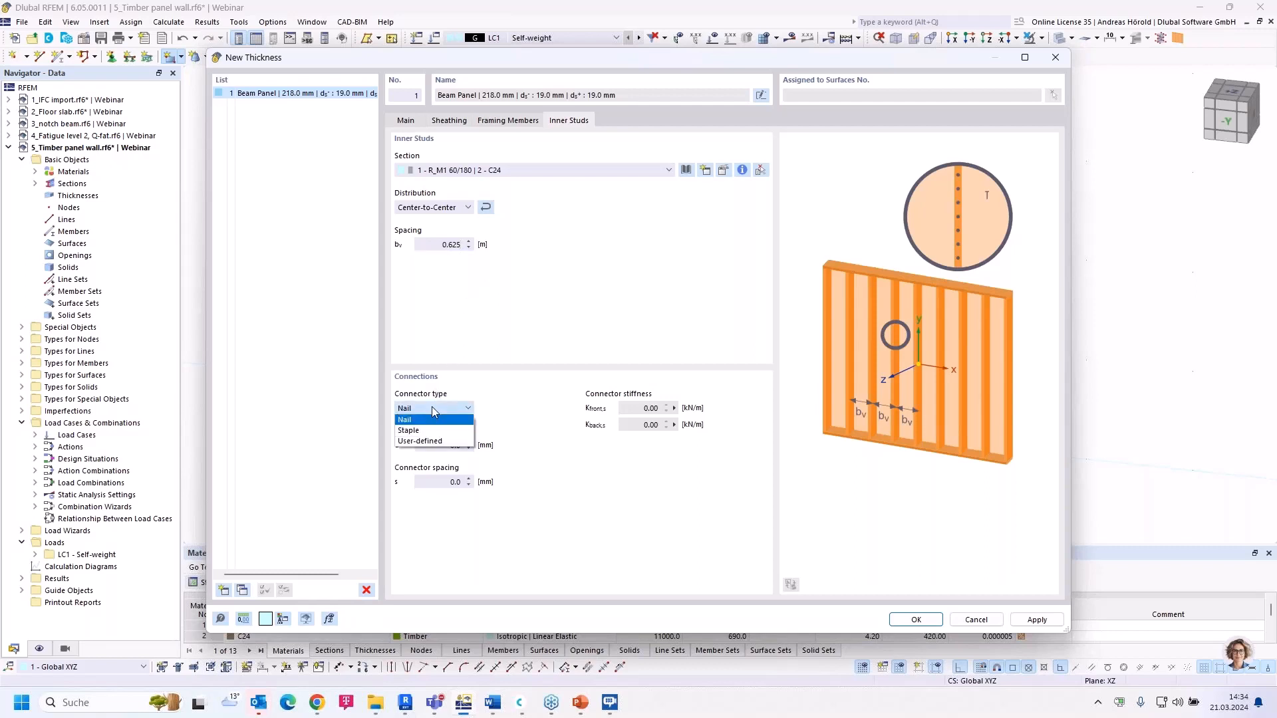
left_click(433, 412)
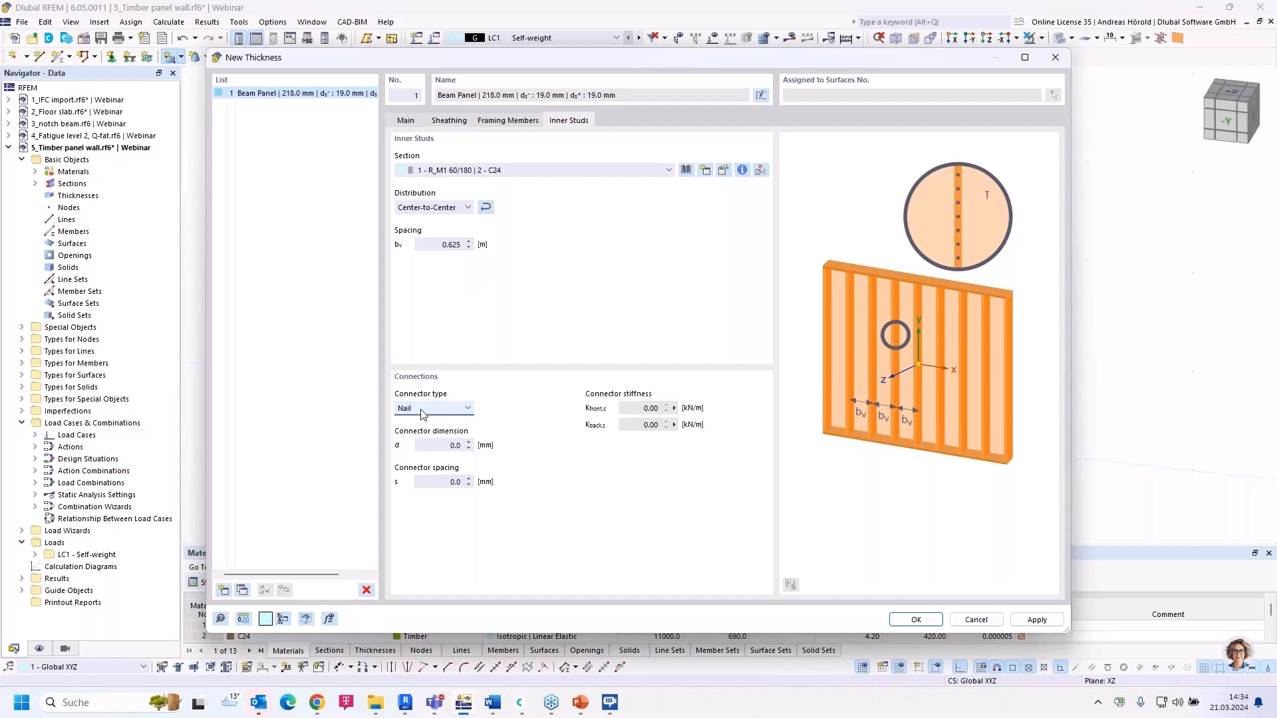
left_click(441, 445)
type("6")
left_click(440, 478)
type("00")
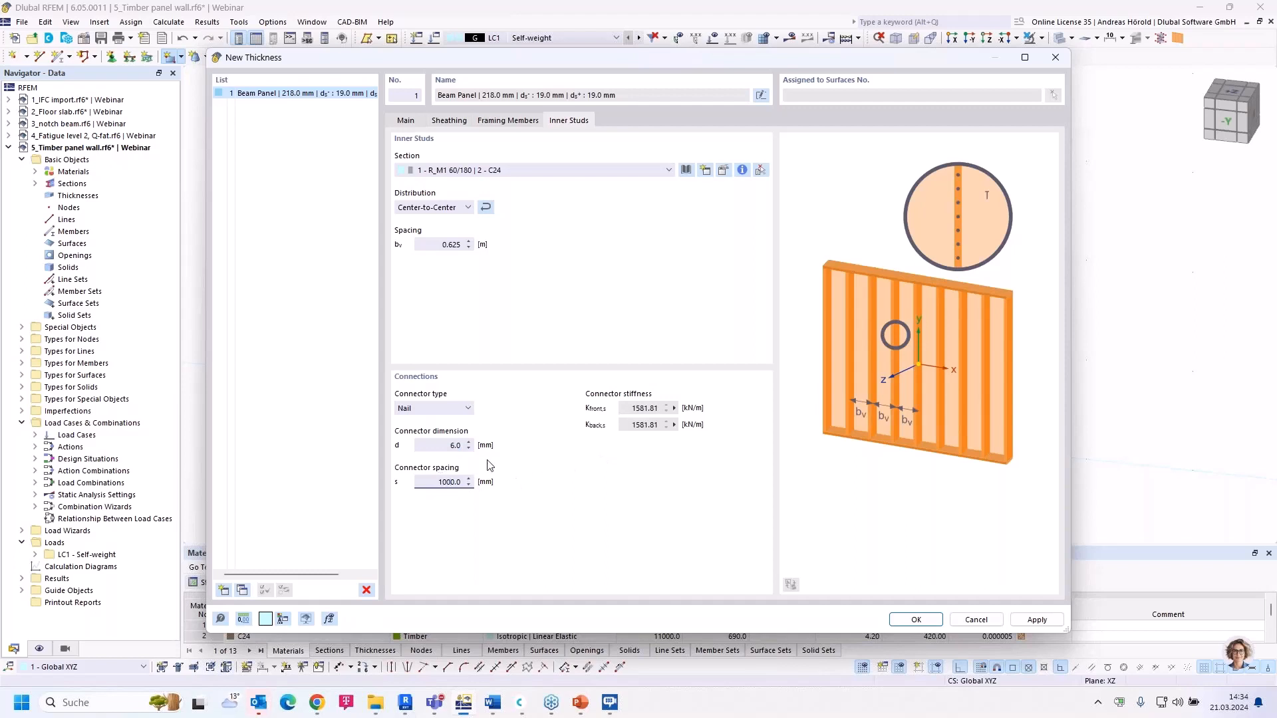
left_click(433, 445)
left_click(917, 620)
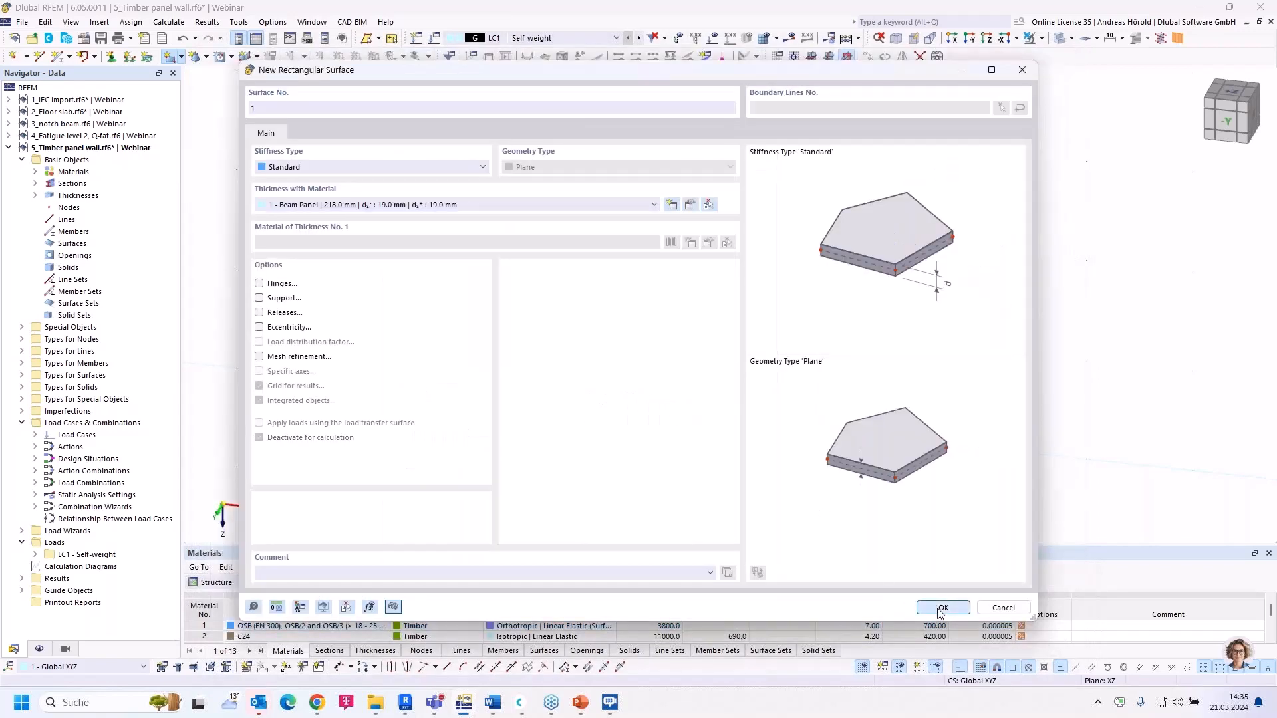
Step: Draw a rectangular wall surface with the beam panel thickness in the XZ plane from the origin to X 5 m, Z -3 m
left_click(942, 608)
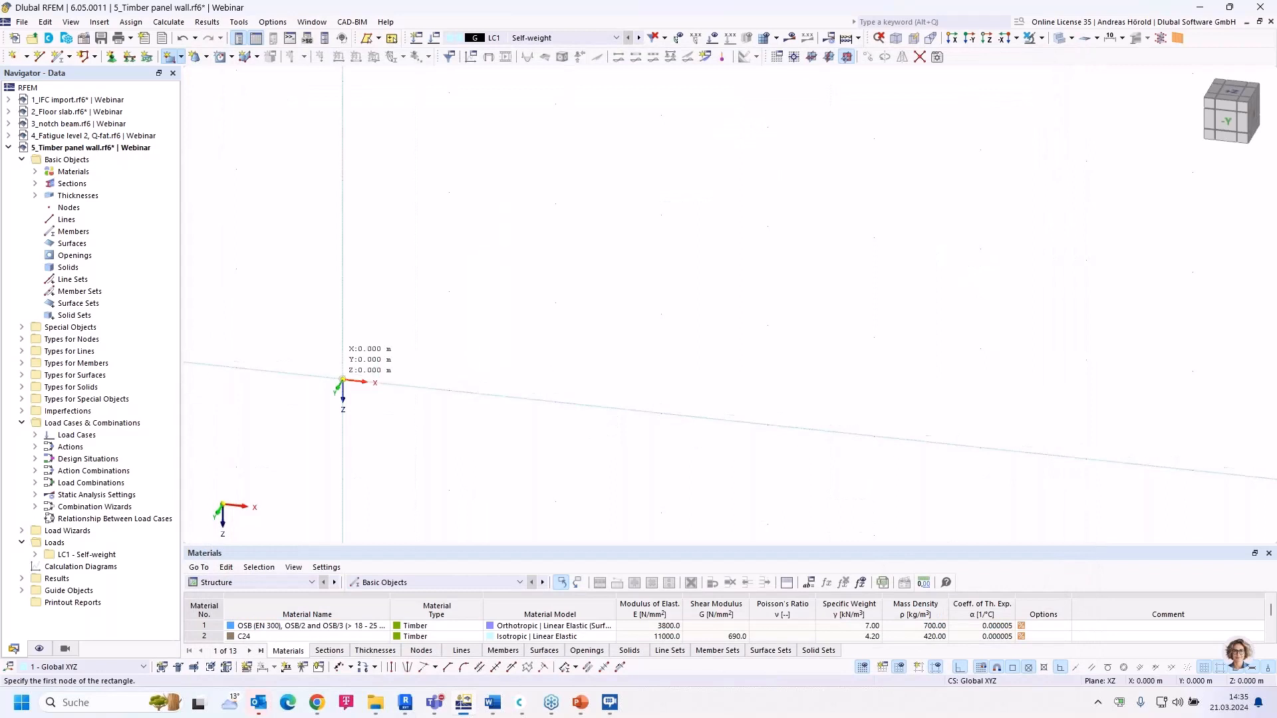
left_click(342, 381)
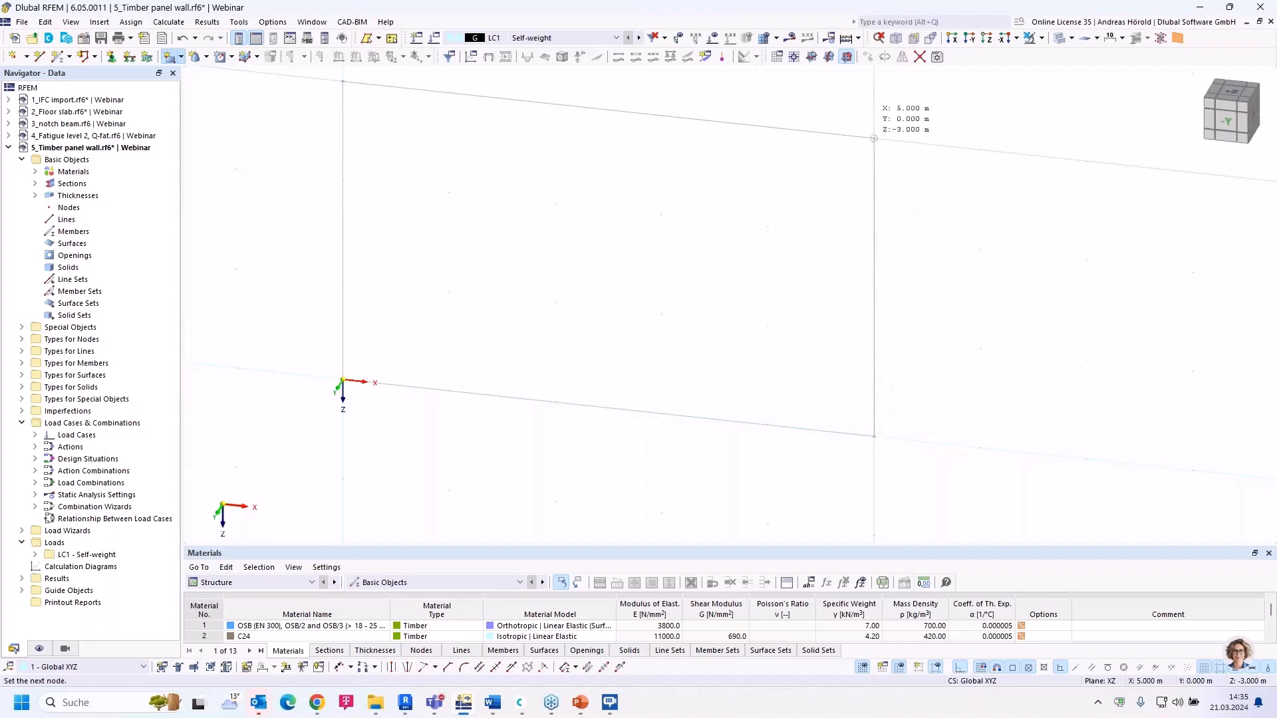
left_click(874, 138)
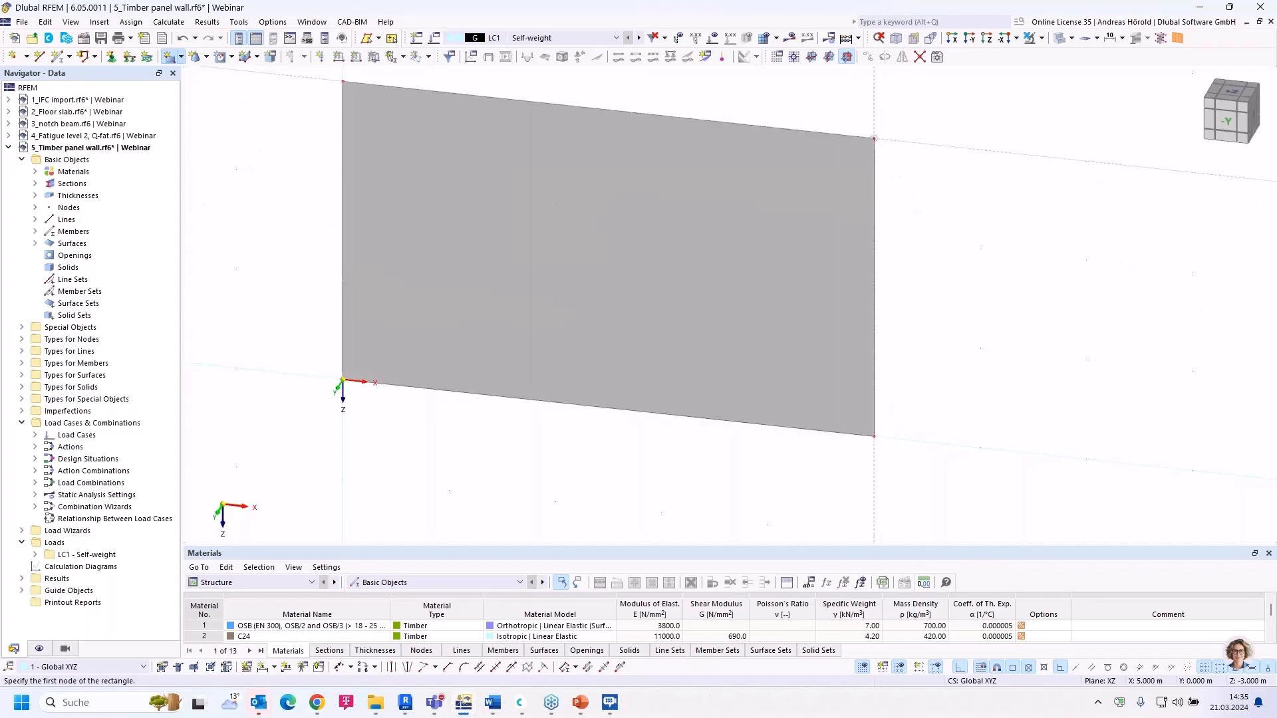
Step: Display the wall panel's generated framing members, inner studs and sheathing surfaces in place of the plain surface
mouse_move(894, 286)
middle_mouse_down("ctrl")
mouse_move(653, 309)
mouse_move(959, 273)
mouse_move(894, 264)
middle_mouse_up("ctrl")
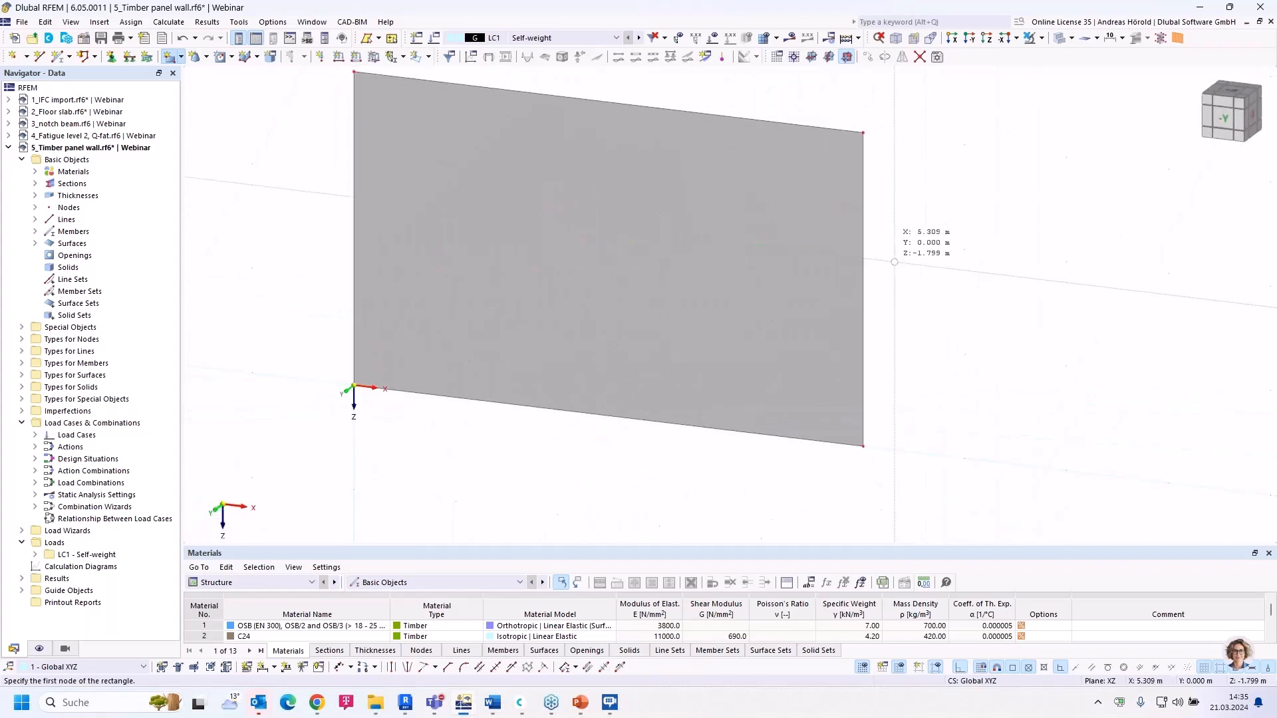
left_click(1176, 39)
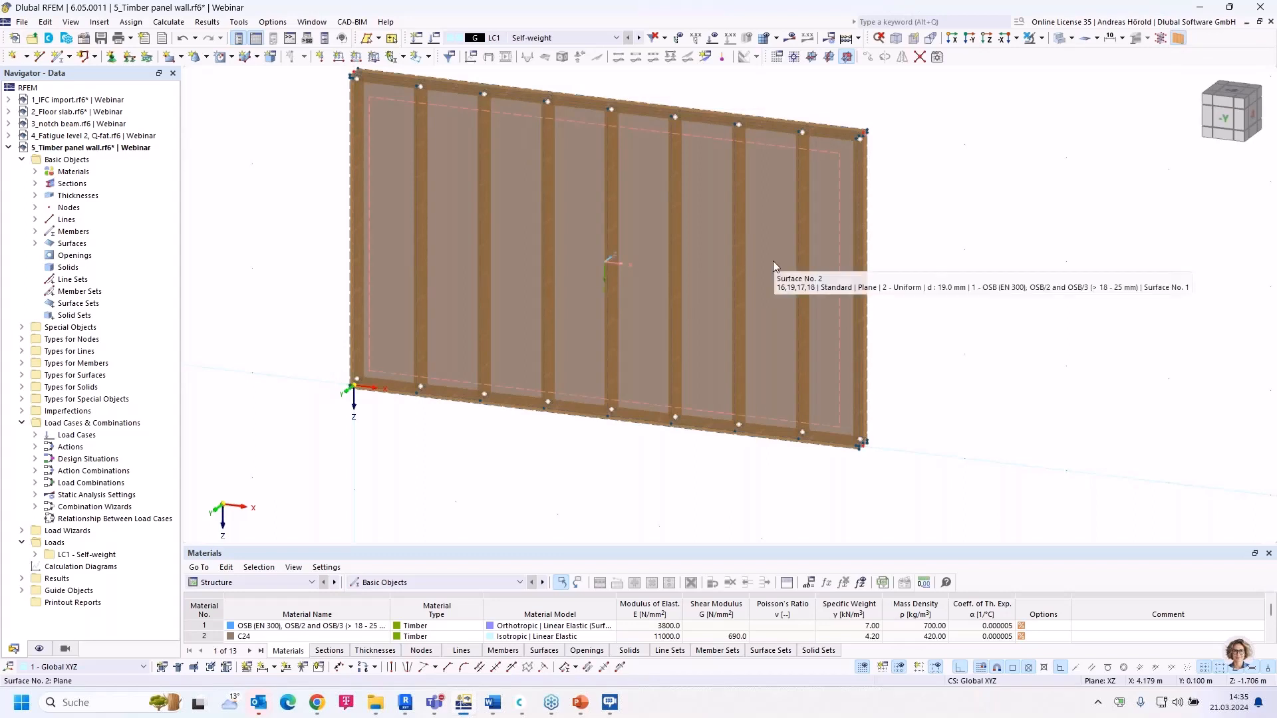
middle_click_drag(773, 260, 901, 365, "ctrl")
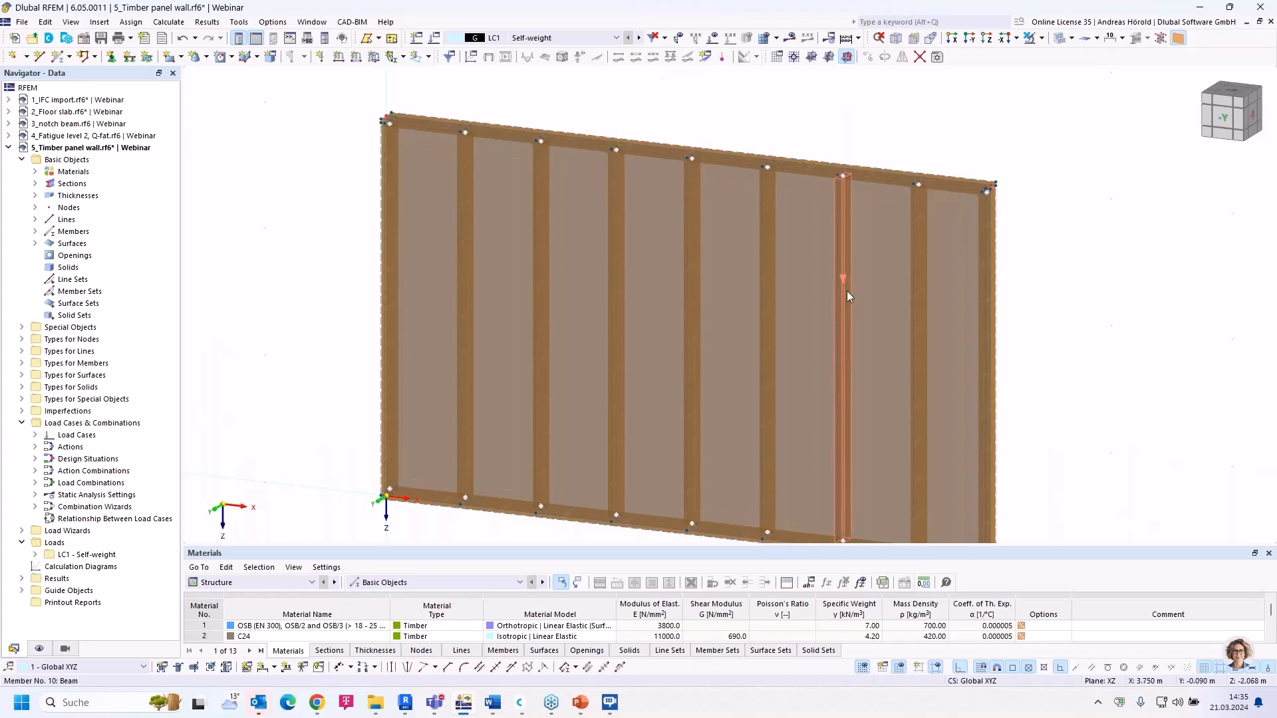
scroll(816, 203, "down", 2)
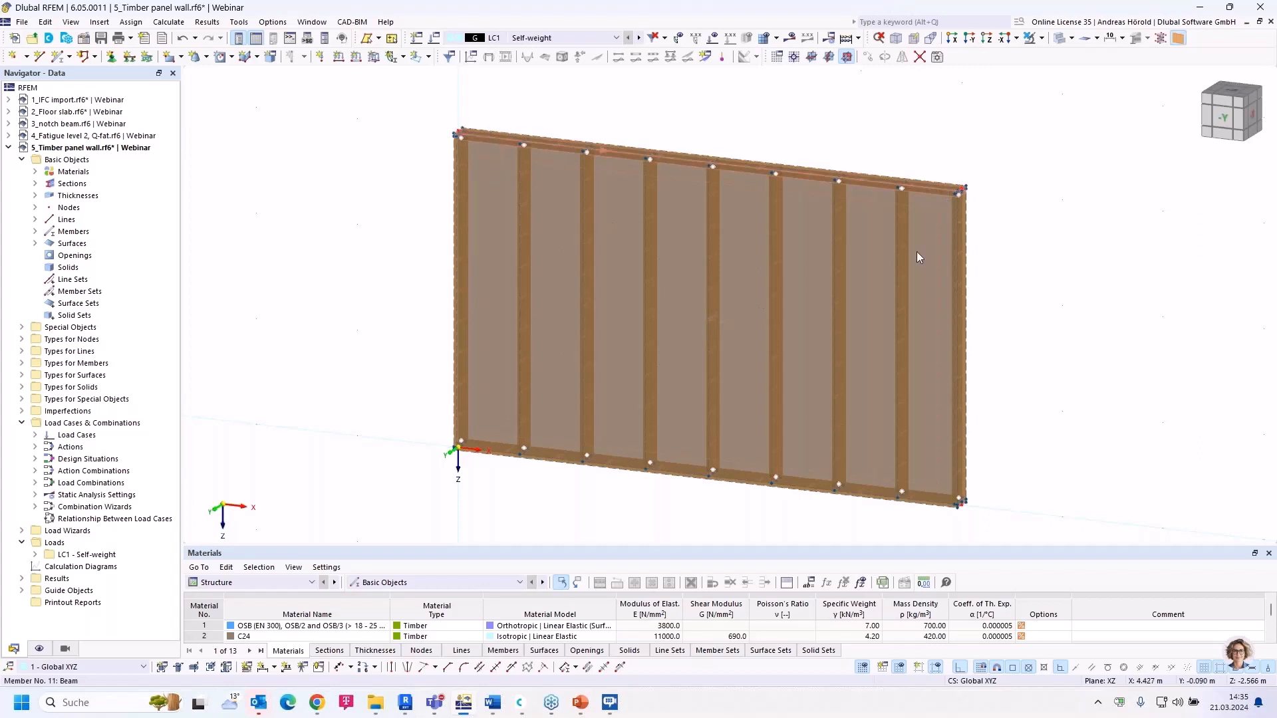
scroll(1075, 305, "down", 2)
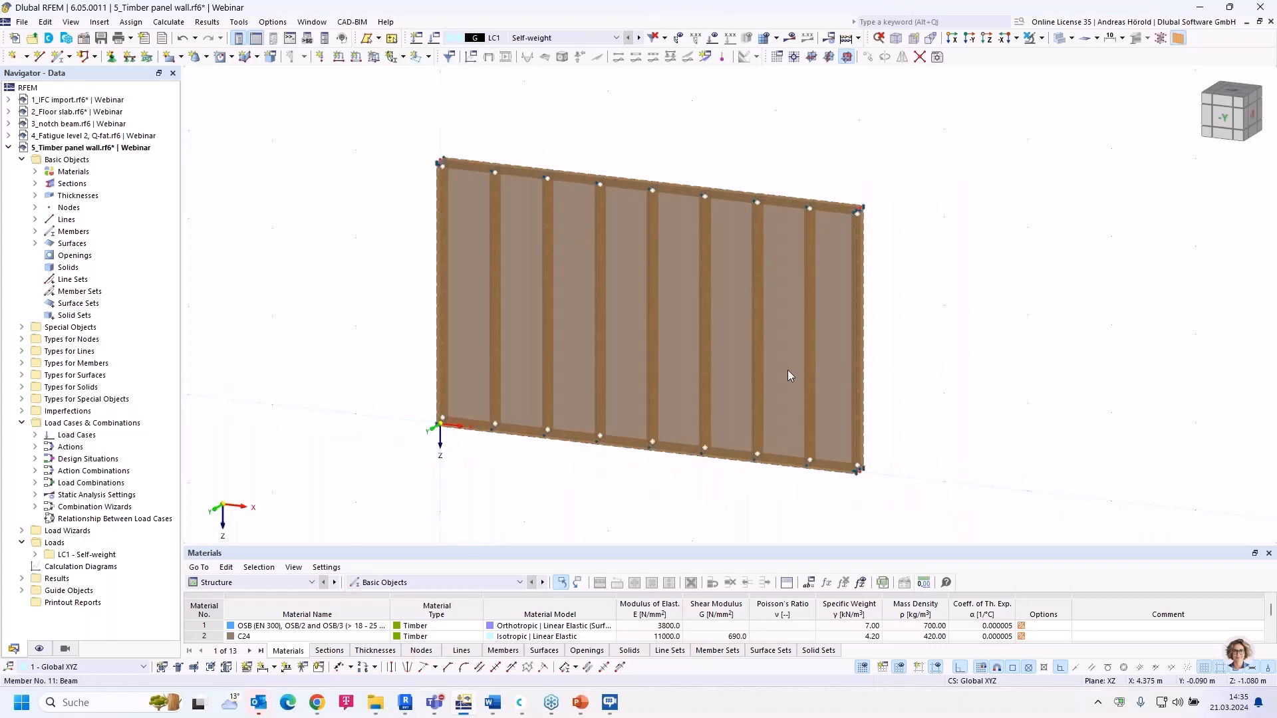
scroll(563, 453, "down", 1)
scroll(564, 452, "down", 3)
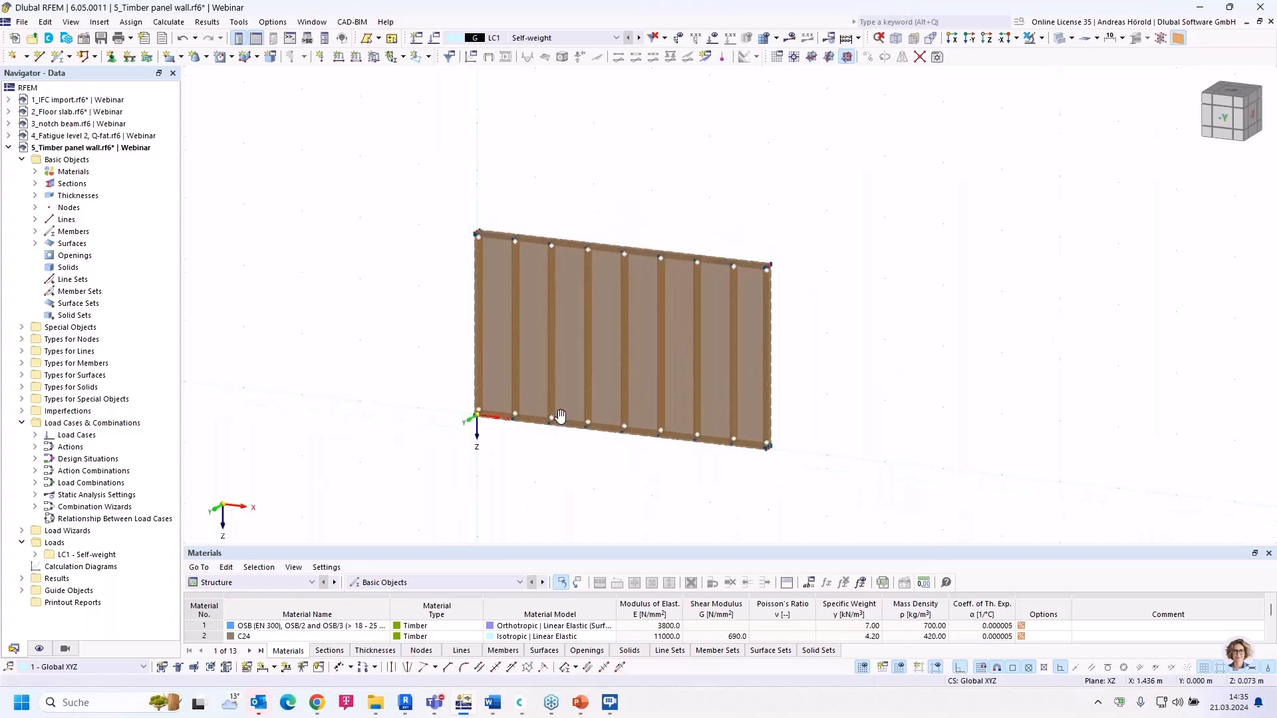
left_click_drag(398, 471, 678, 401)
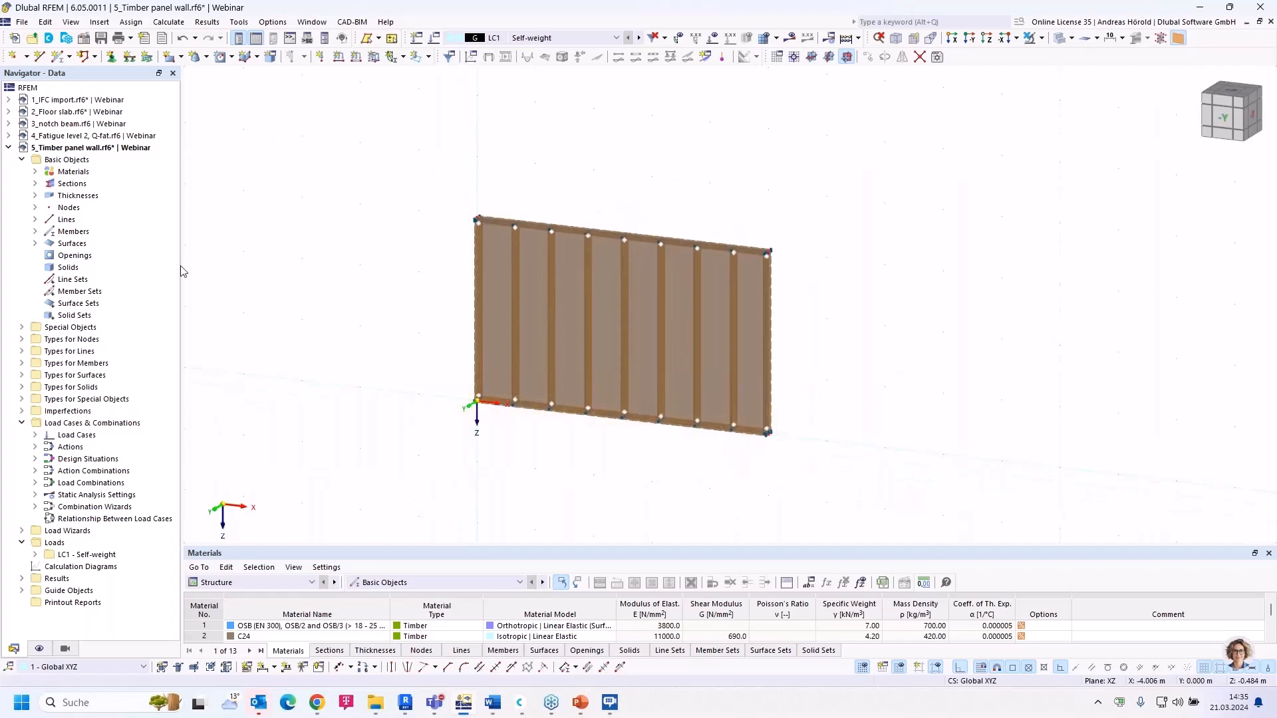
Step: Assign a new line support with translations fixed in X, Y and Z and free rotations to the wall panel's bottom lines
left_click(130, 58)
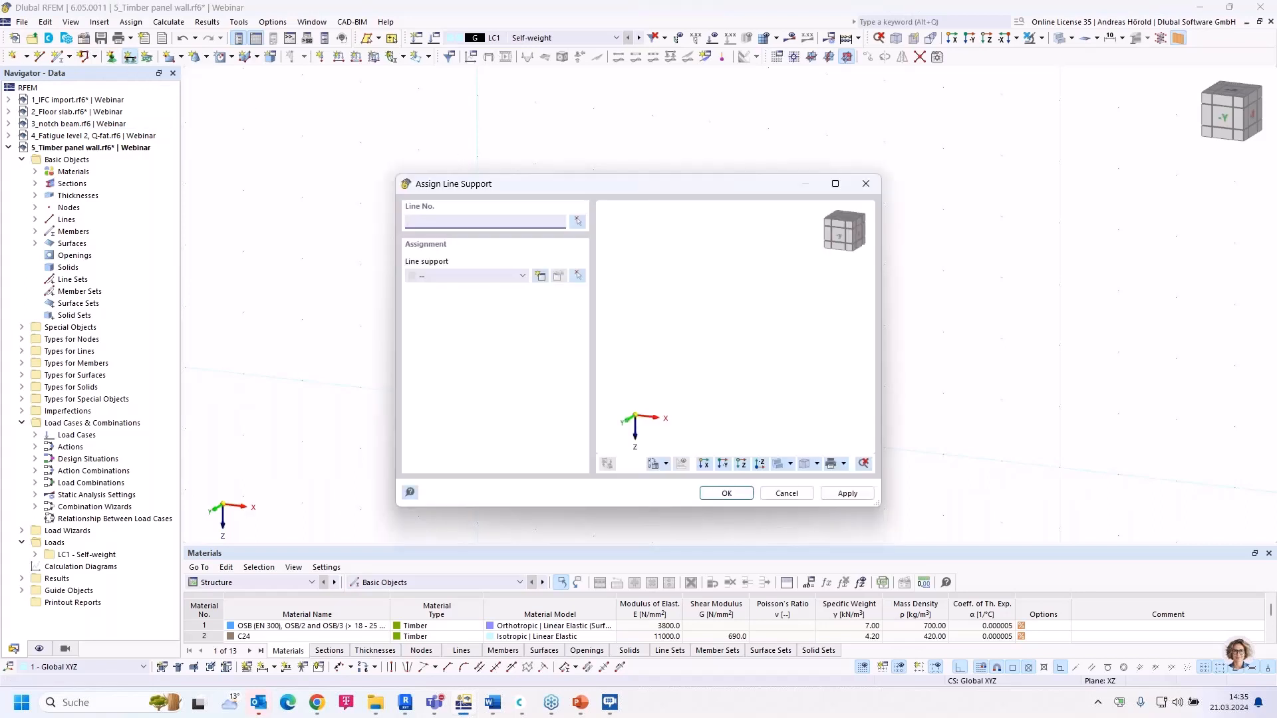
left_click(577, 221)
left_click_drag(442, 459, 868, 378)
left_click(198, 193)
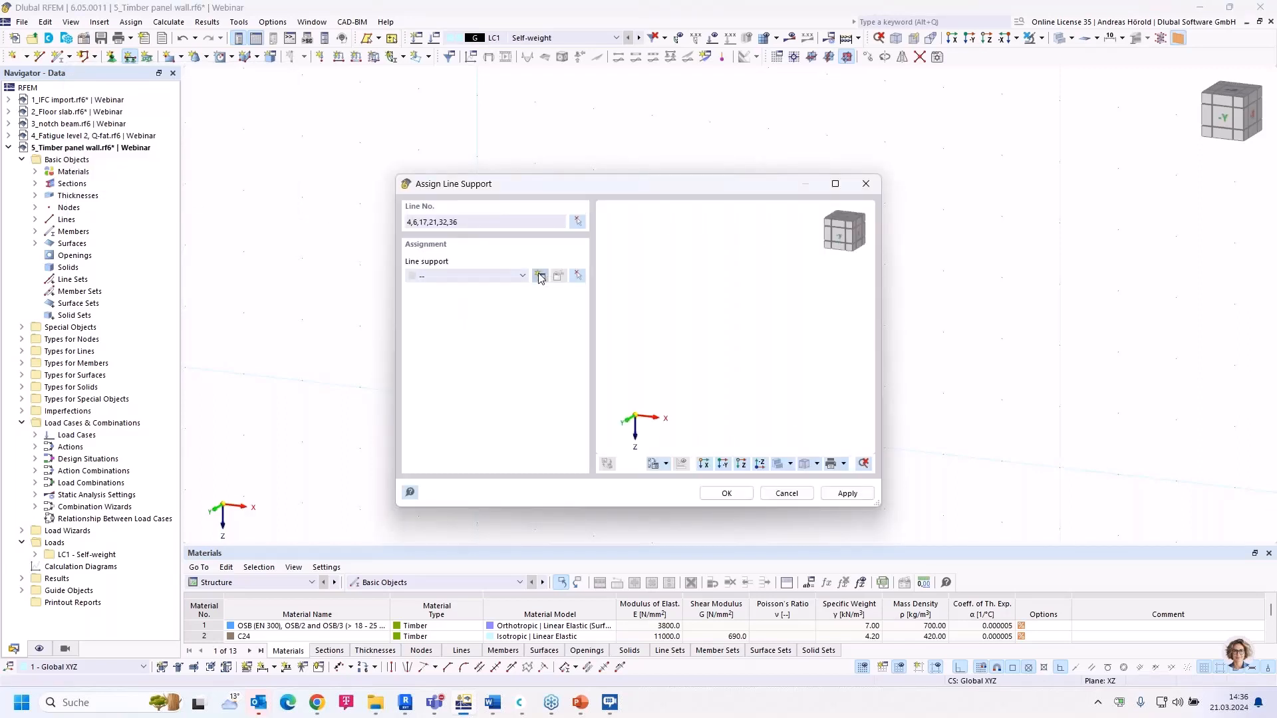
left_click(539, 277)
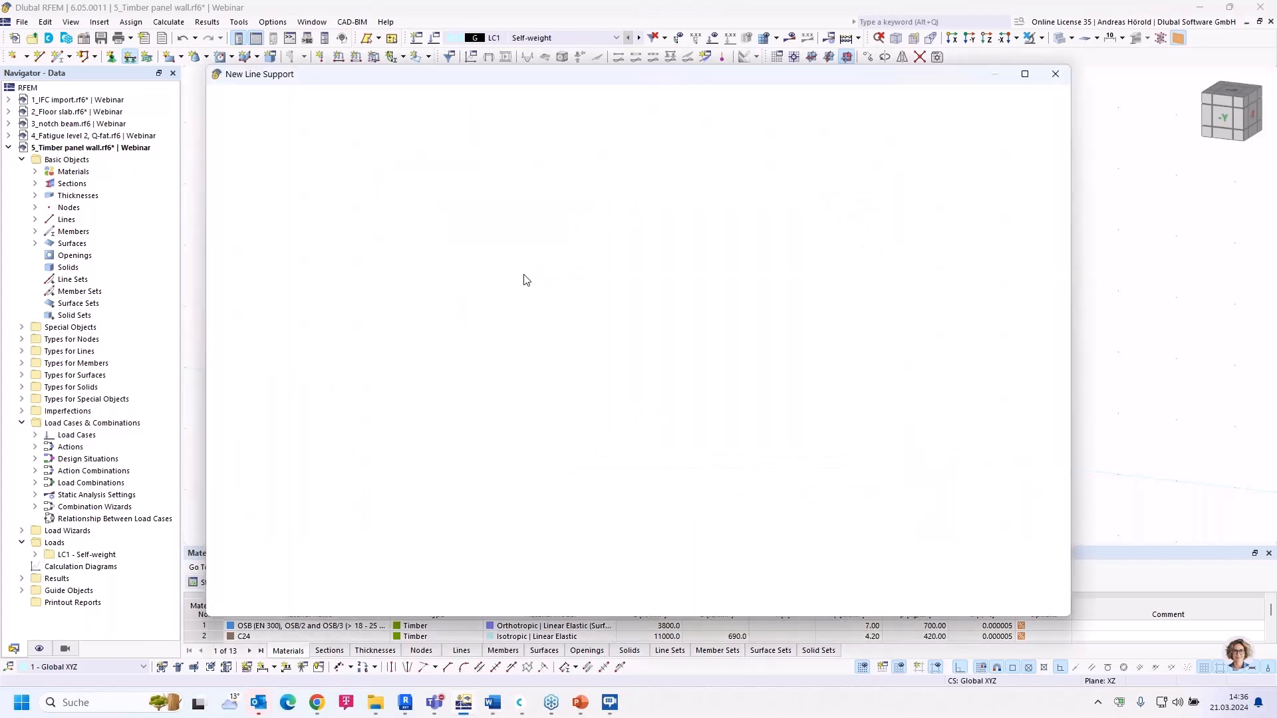
left_click(919, 598)
left_click(727, 493)
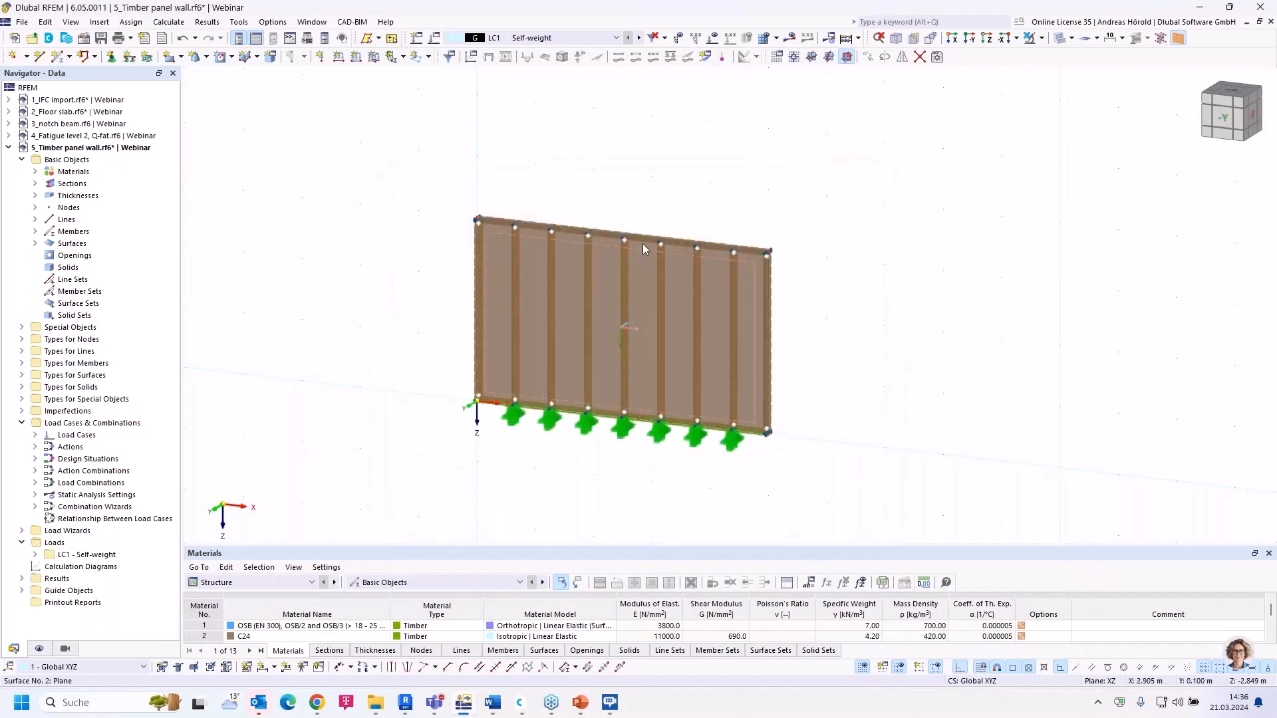
Step: Create a second line support restraining only the Y translation and assign it to the wall panel's top lines
left_click(130, 56)
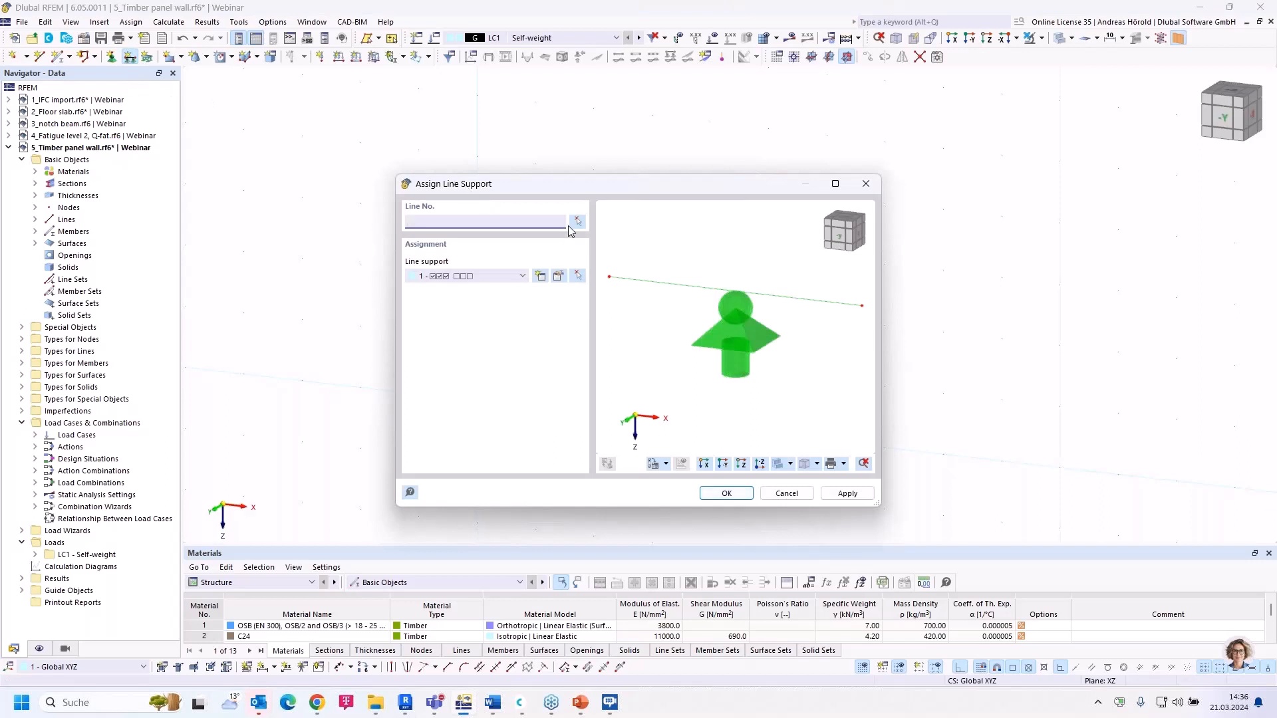
left_click(541, 277)
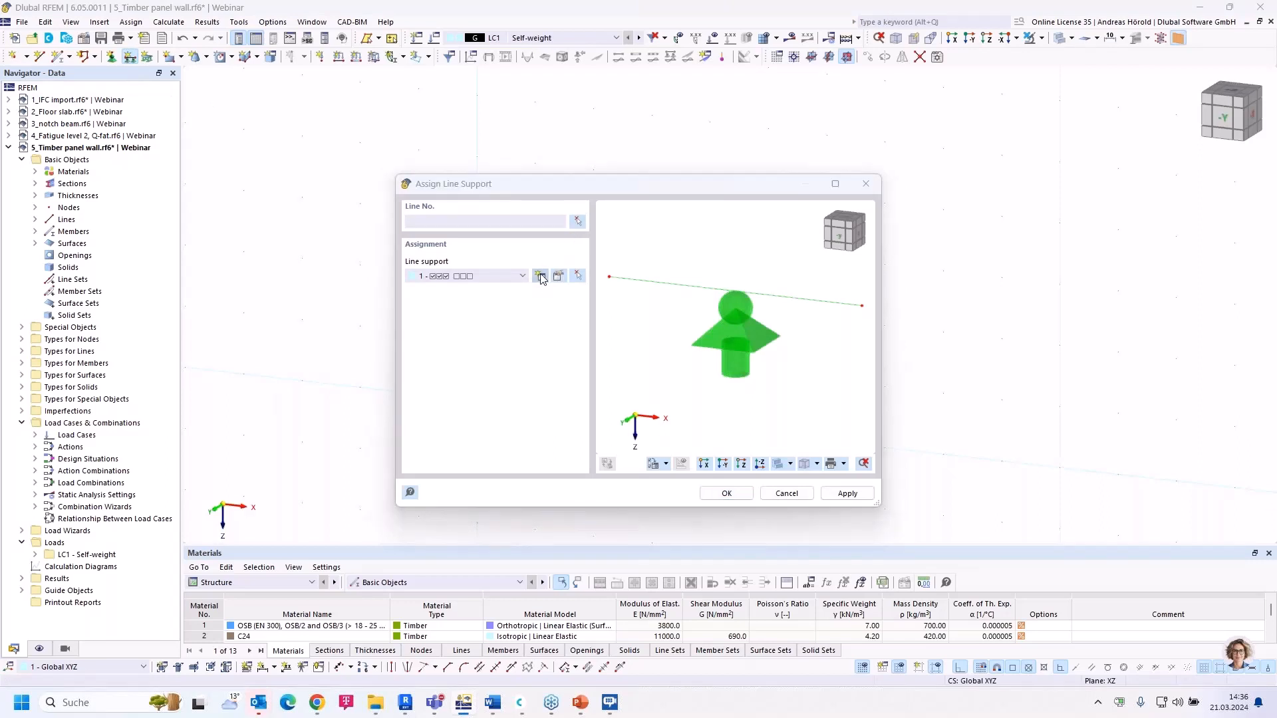
left_click(371, 259)
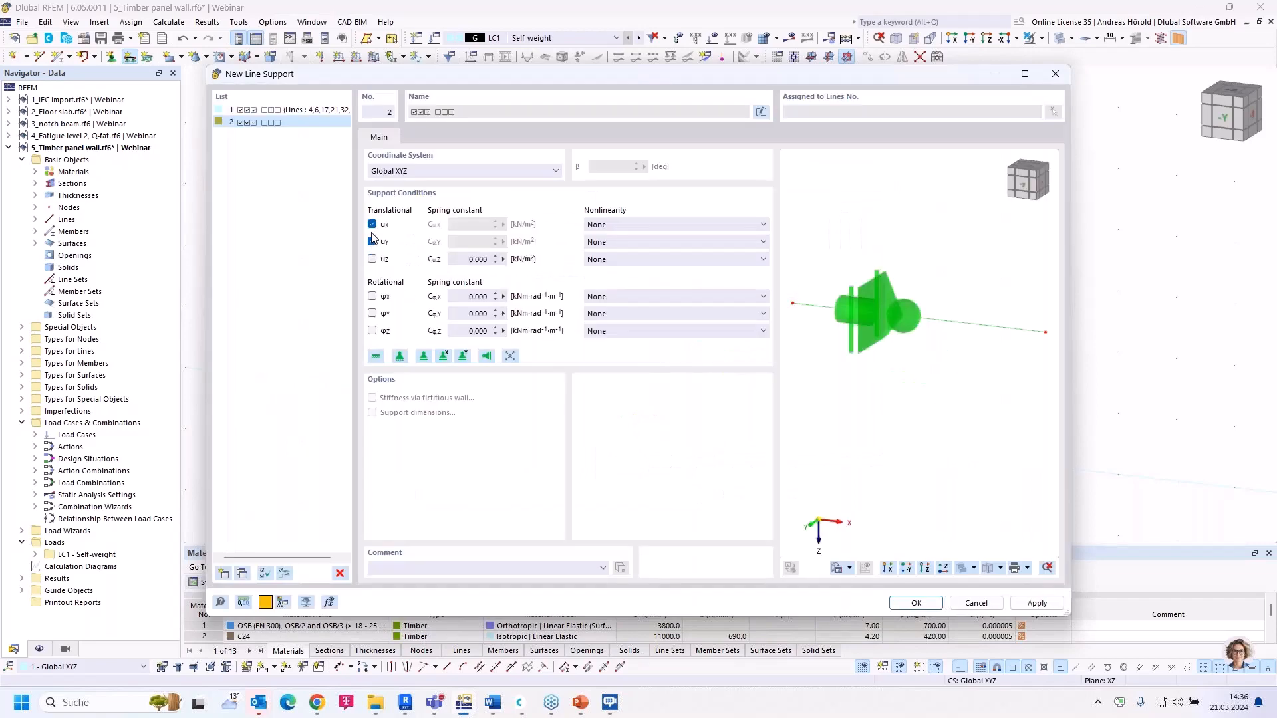
left_click(371, 224)
left_click_drag(489, 84, 536, 61)
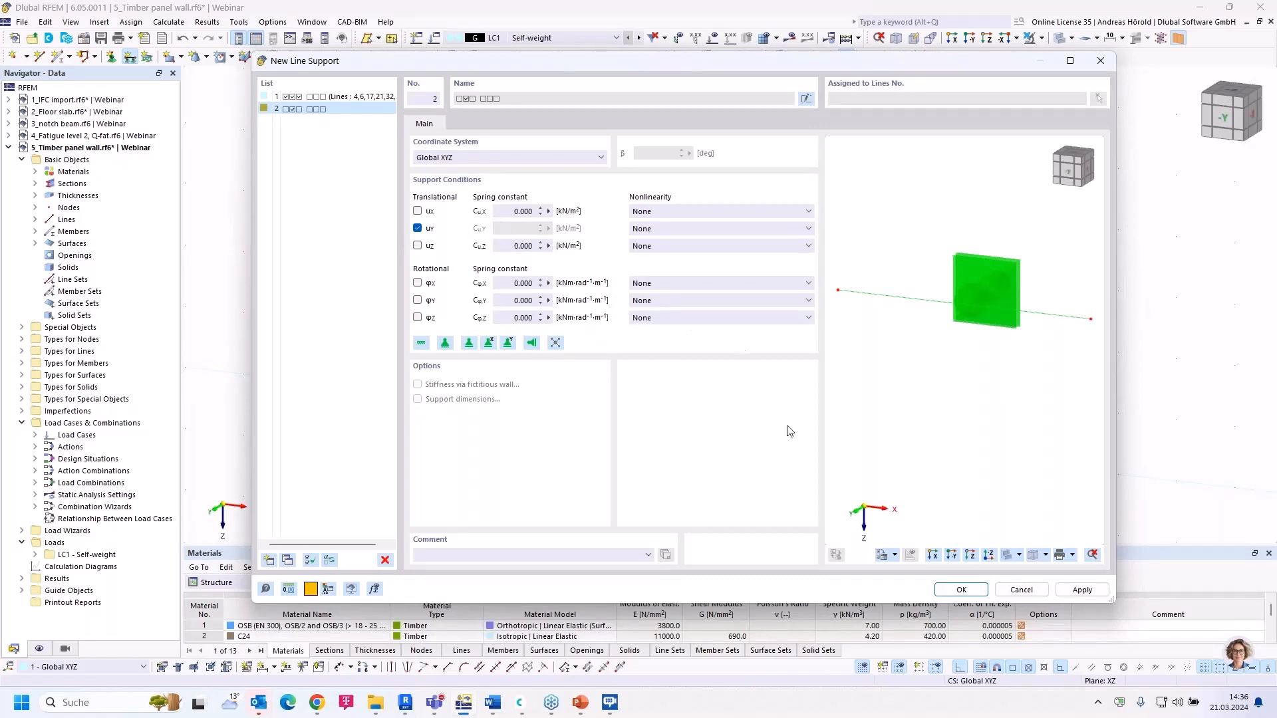
left_click(965, 591)
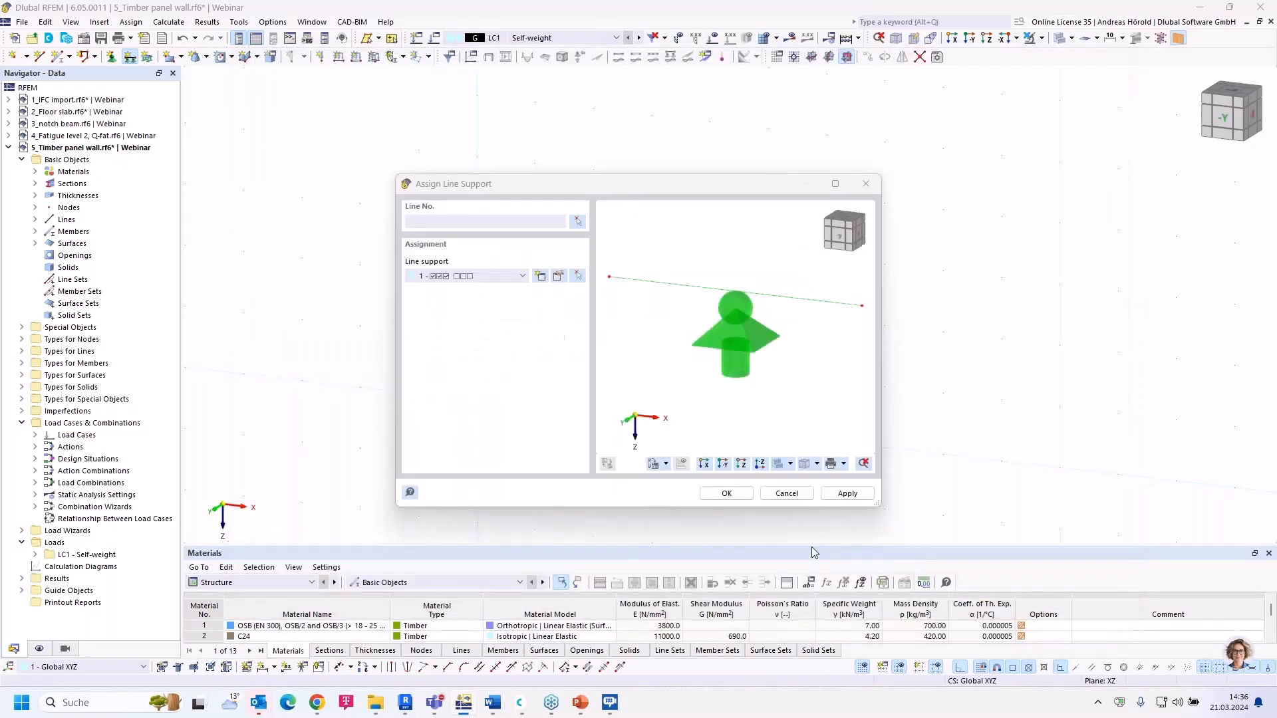
left_click(726, 493)
left_click_drag(403, 265, 858, 166)
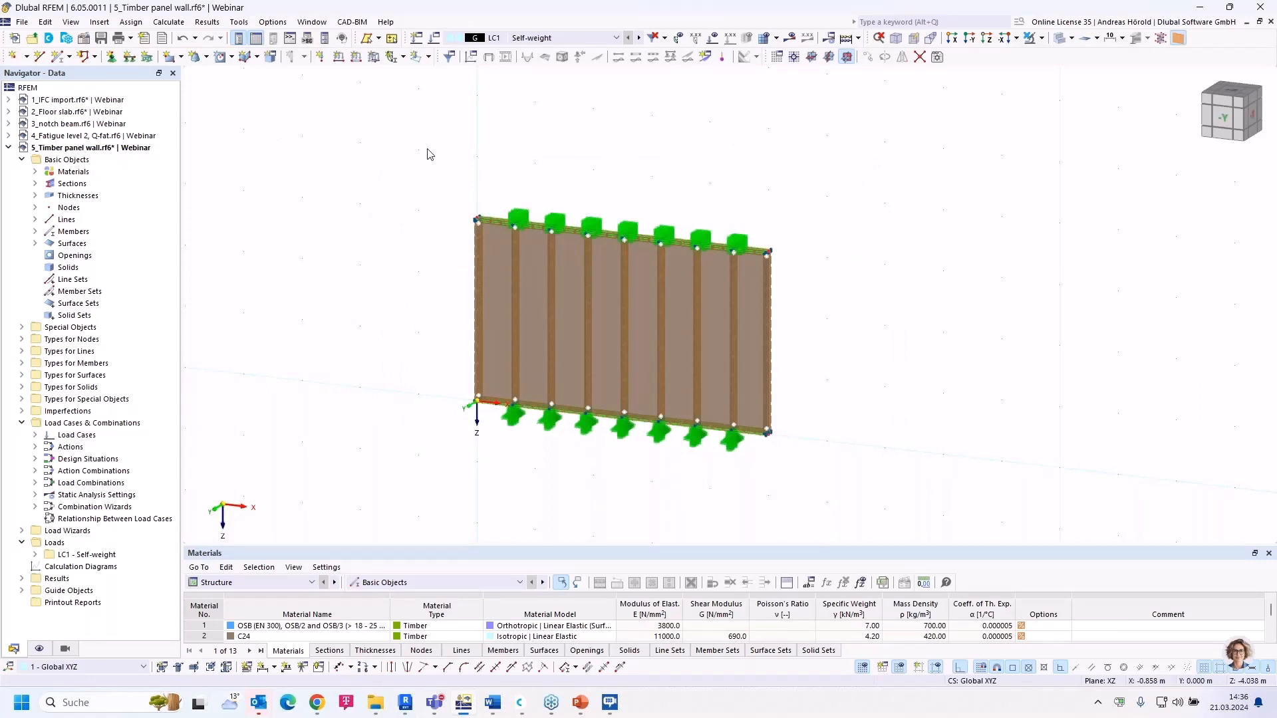
Step: Apply a 10 kN nodal force in global X to the wall's upper corner node at X 0, Z -3 m in LC1
left_click(322, 58)
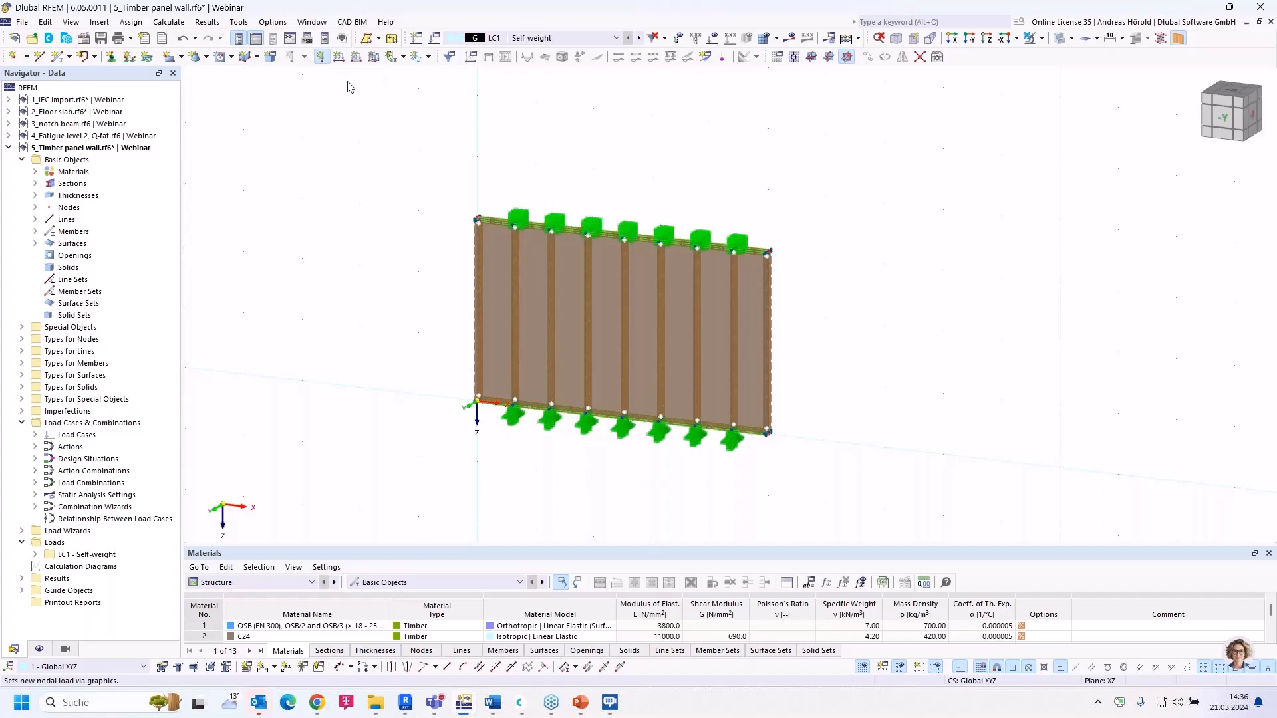
left_click(509, 229)
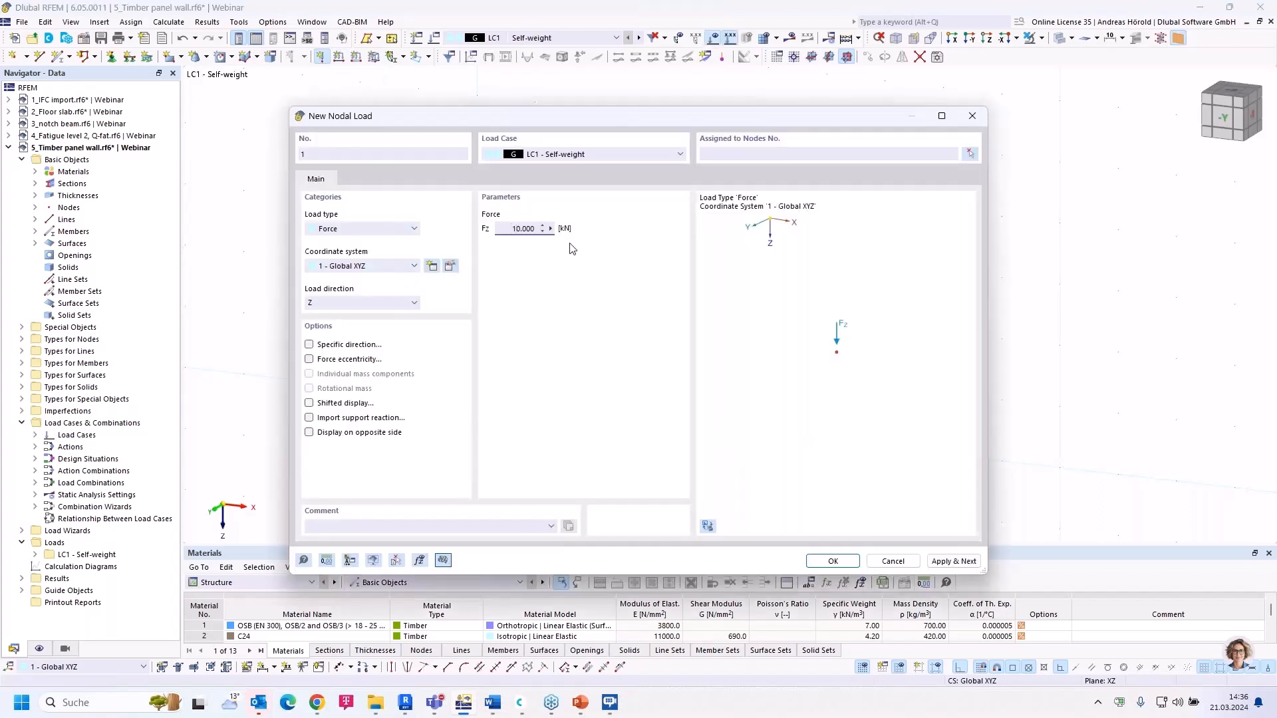
left_click(375, 303)
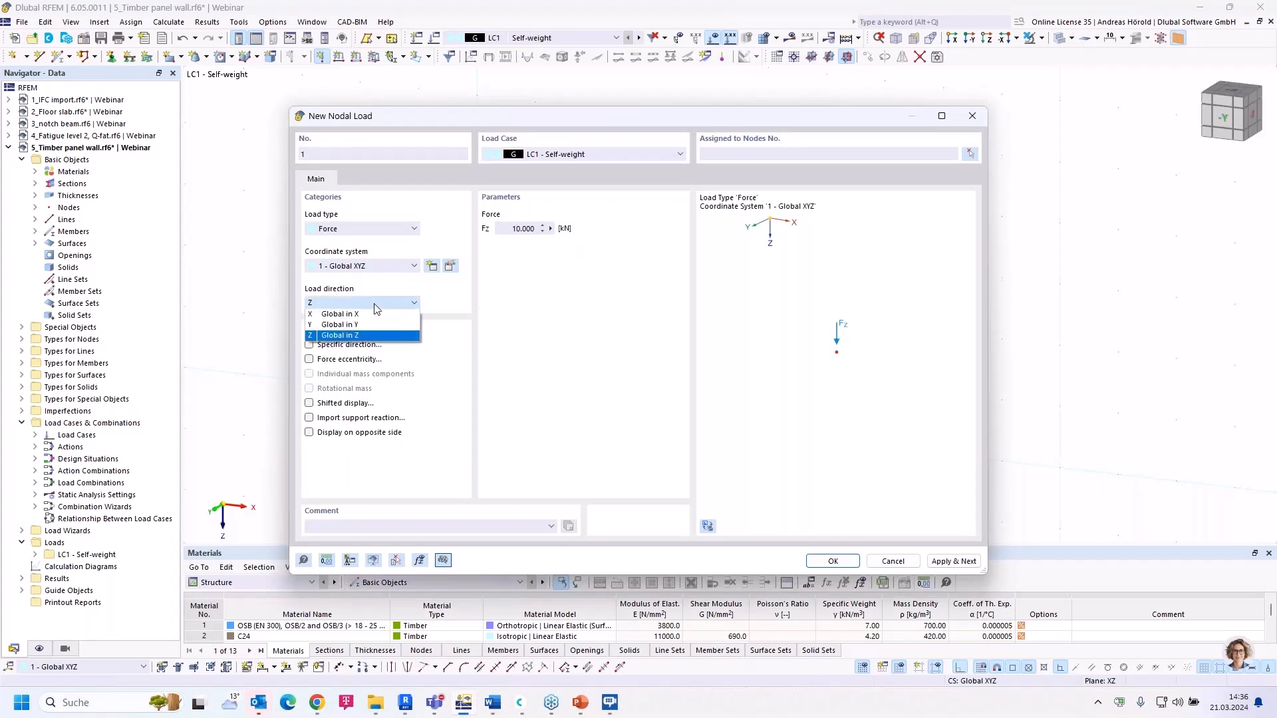
left_click(340, 315)
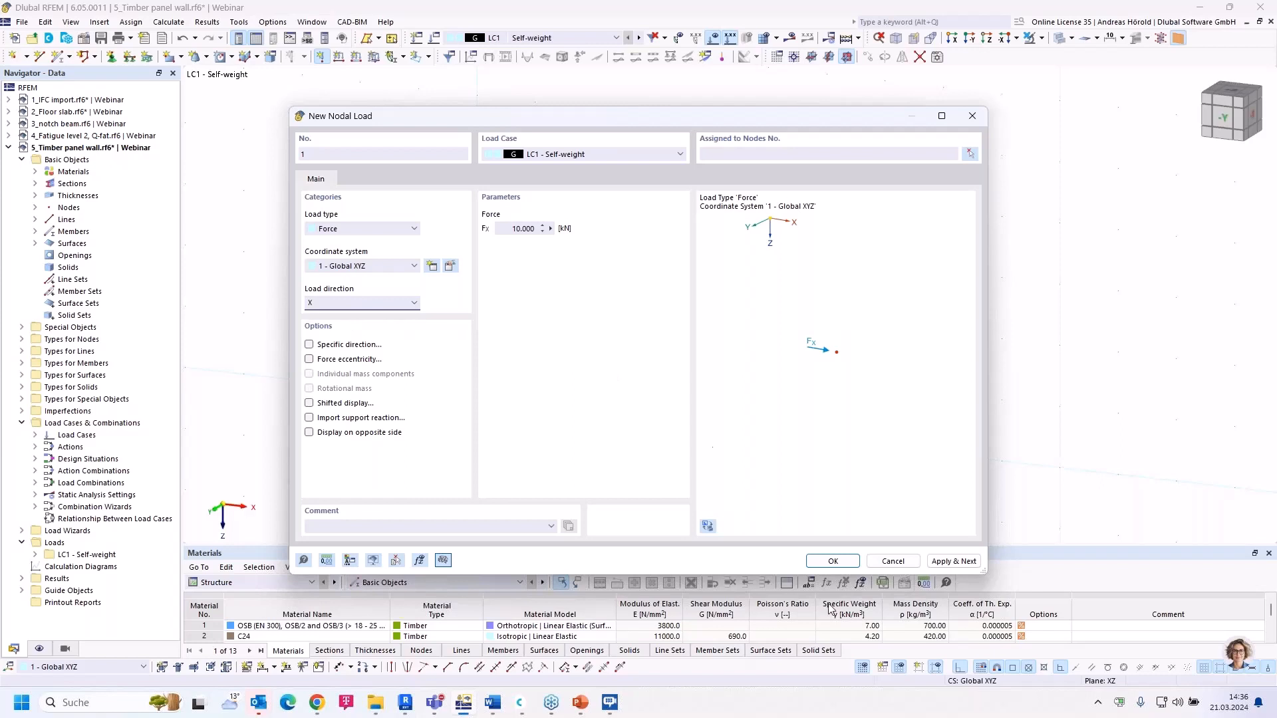
left_click(832, 561)
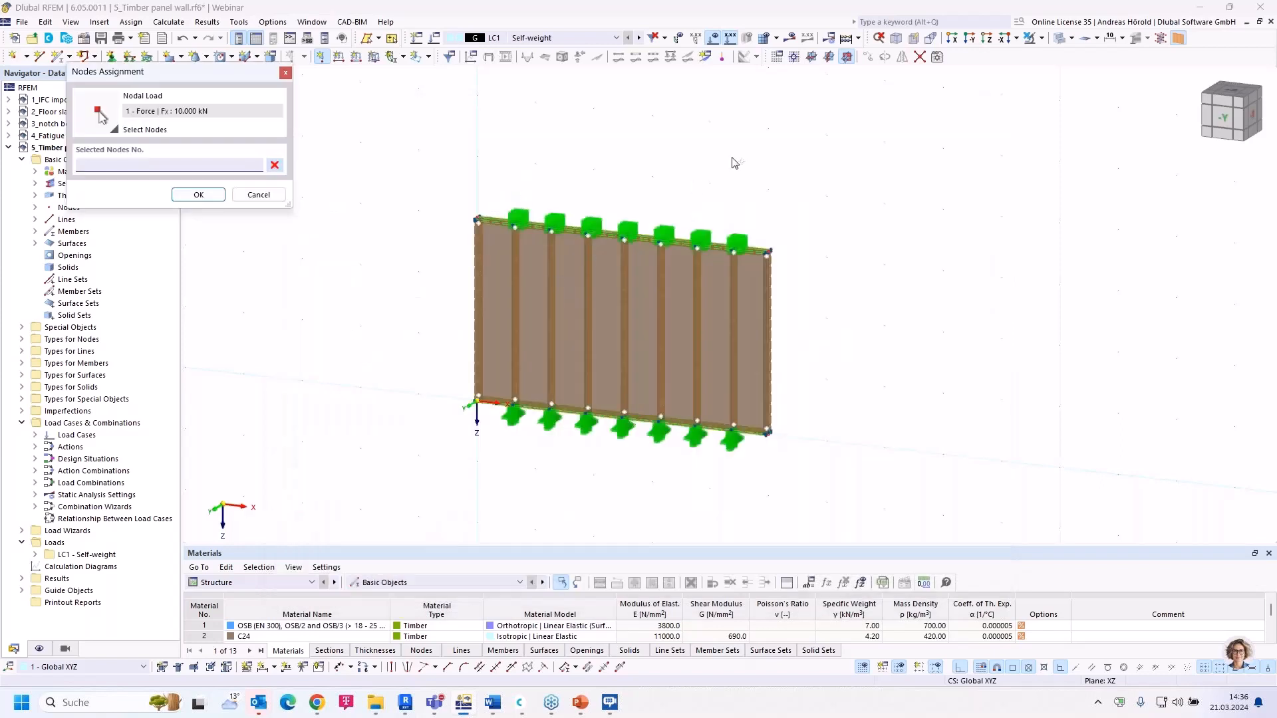
scroll(470, 213, "up", 5)
scroll(469, 212, "up", 3)
left_click(405, 245)
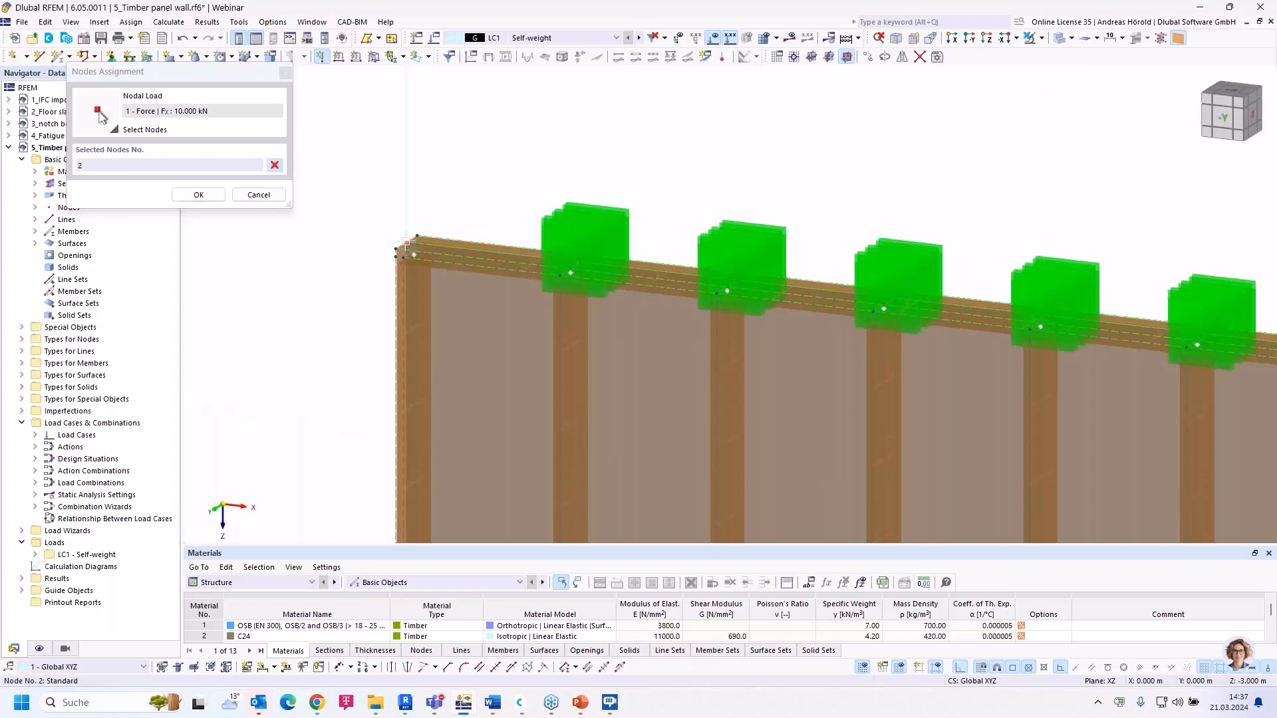
left_click(198, 194)
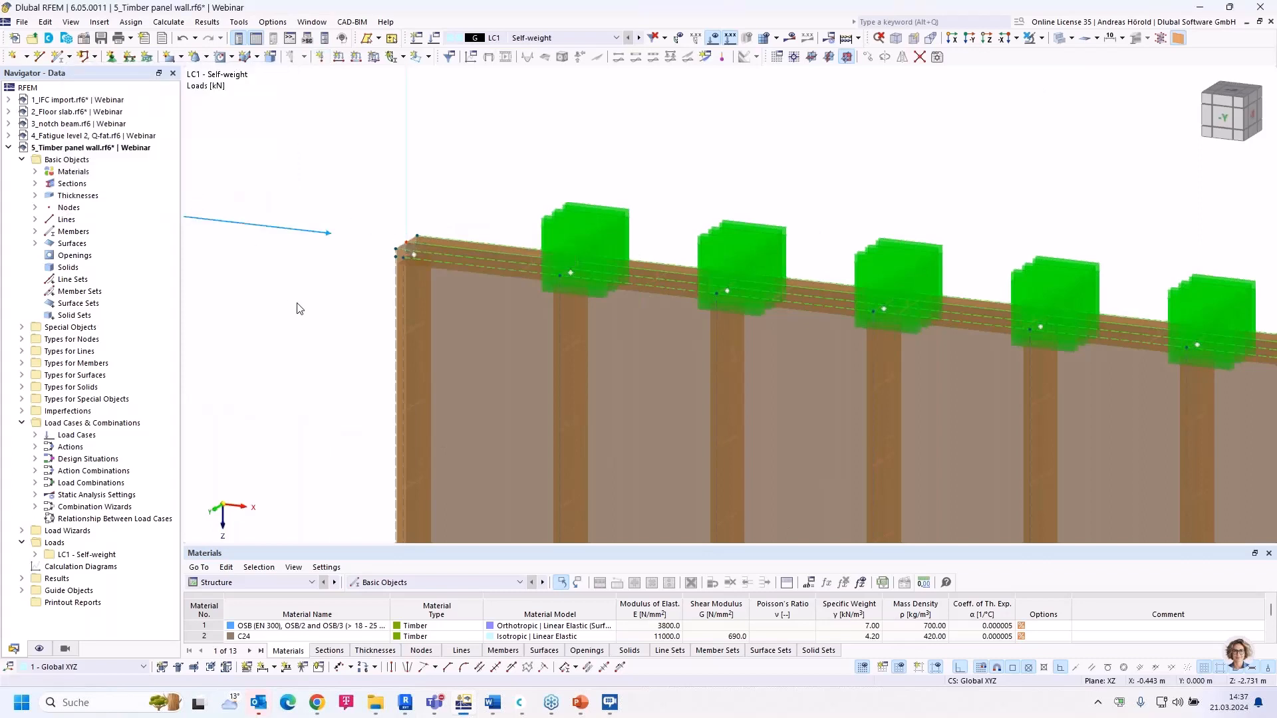
Step: Calculate load case LC1 and display the global deformations of the whole wall panel
scroll(299, 308, "down", 6)
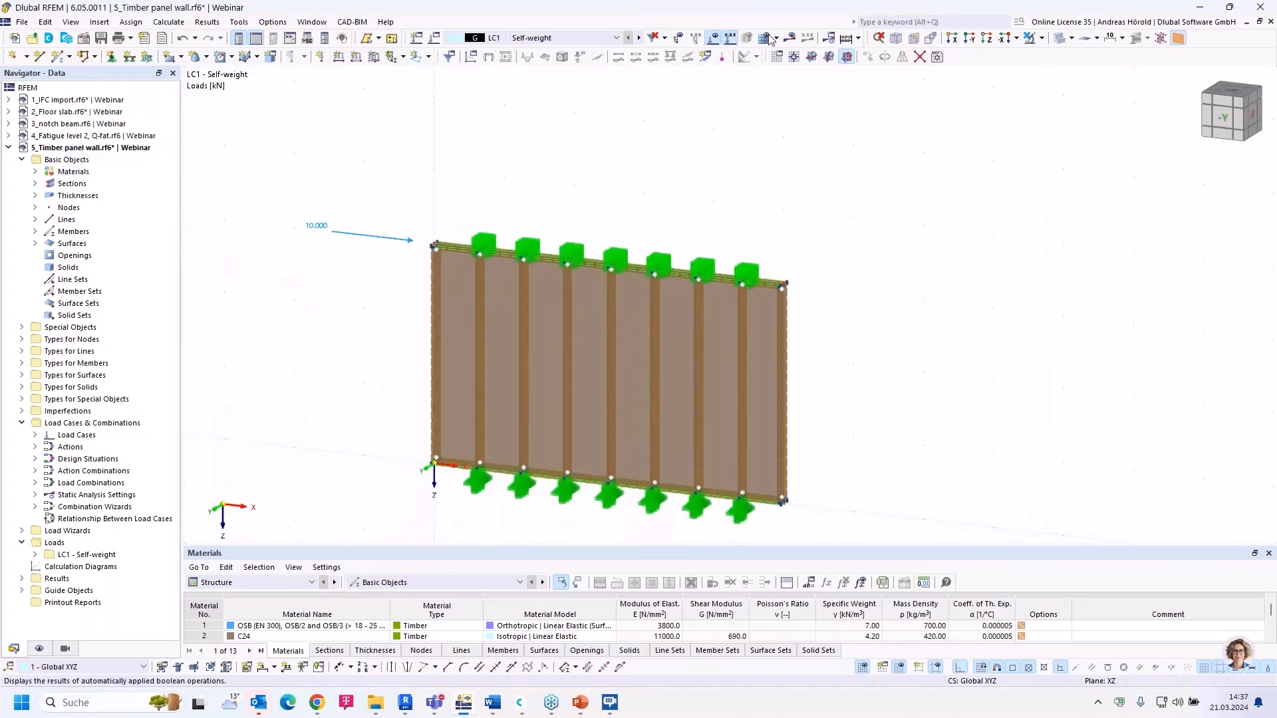
left_click(789, 38)
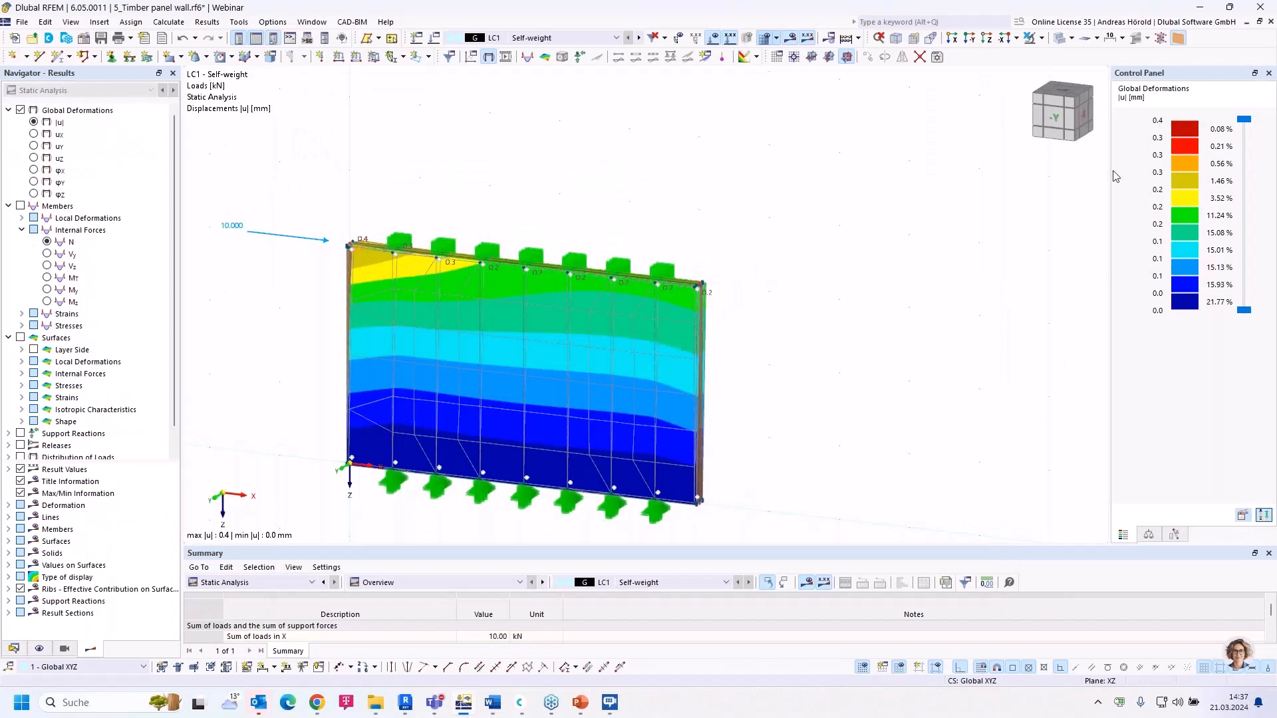
scroll(913, 273, "down", 1)
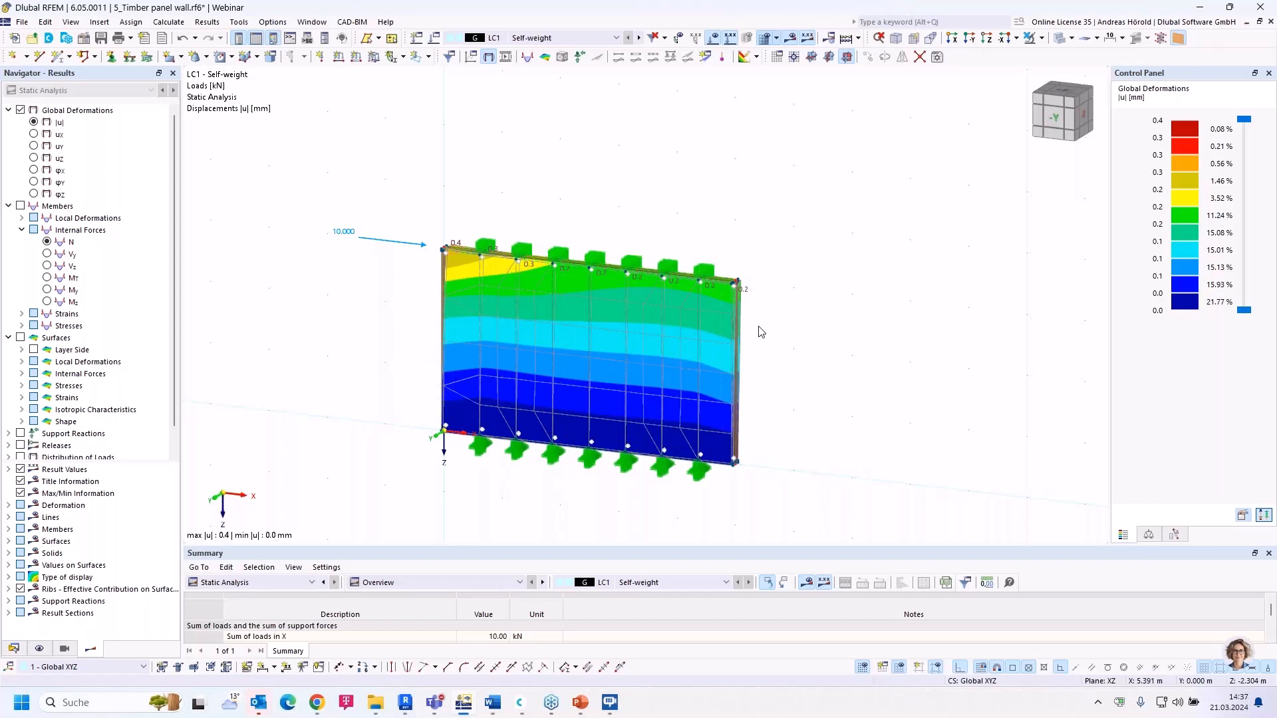
middle_click_drag(780, 322, 834, 241)
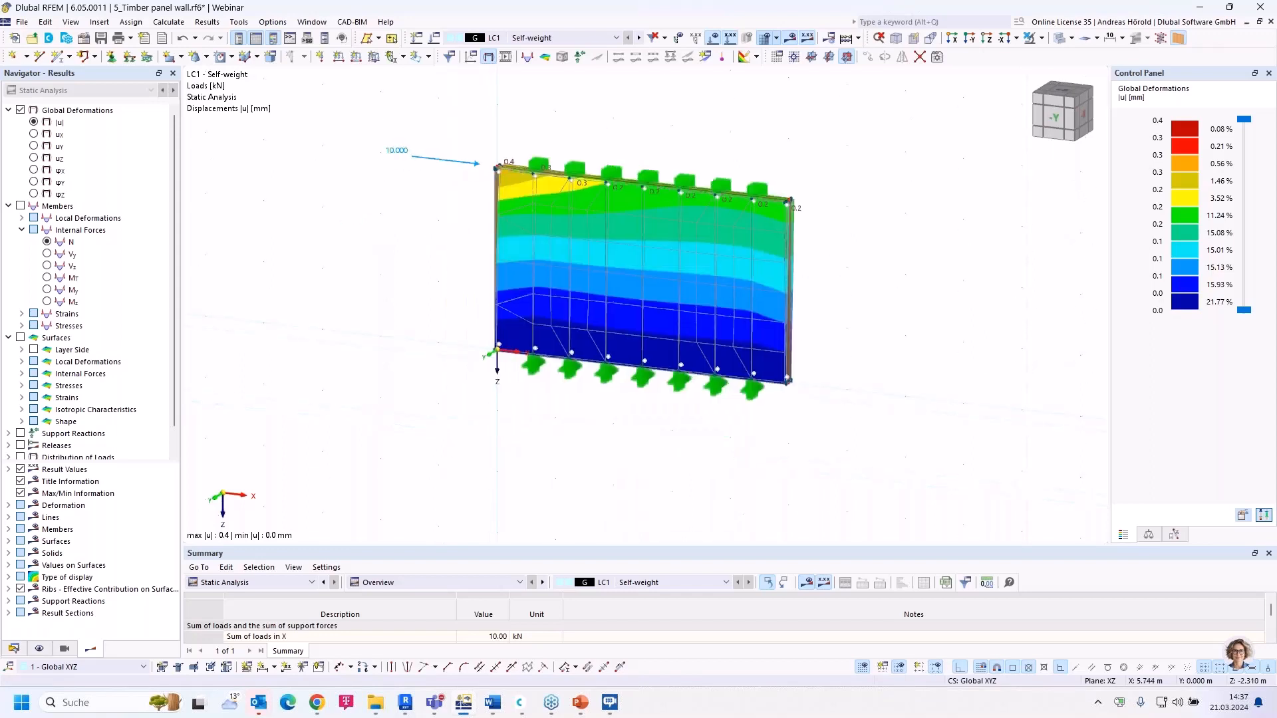
scroll(829, 246, "up", 3)
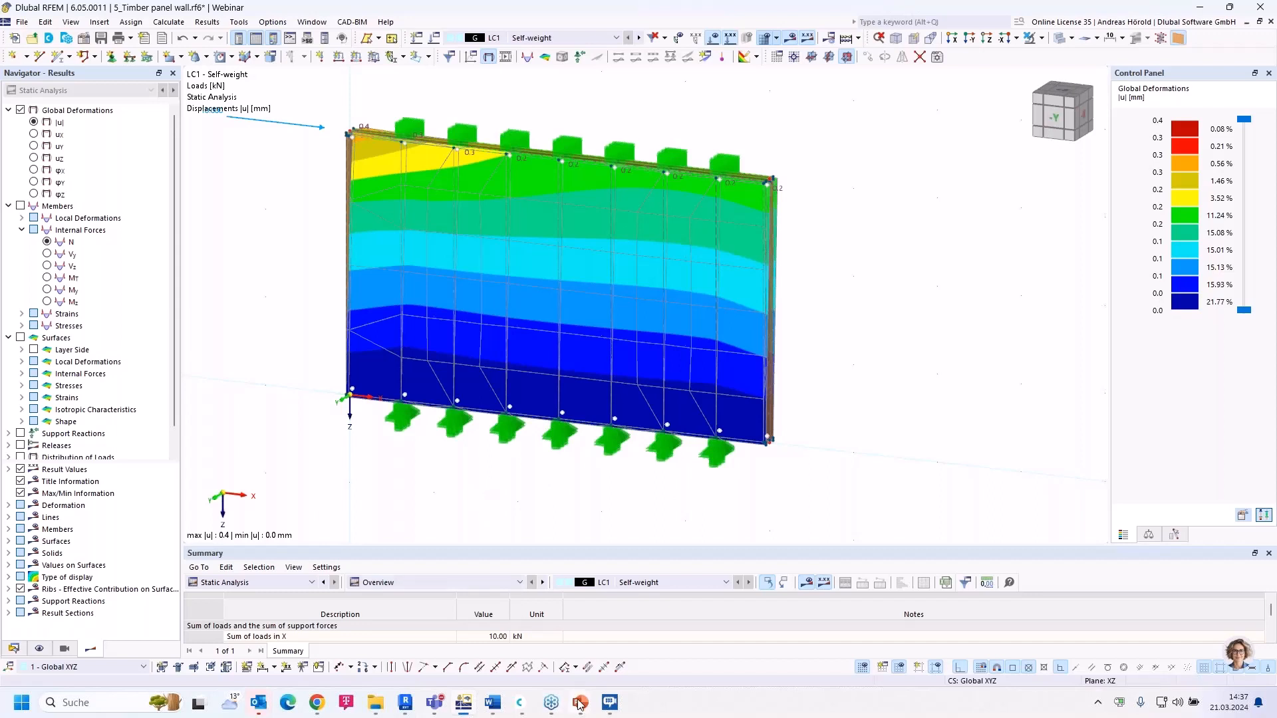
Step: Switch to the PowerPoint slideshow and advance from the questions slide to the online appointment slide
mouse_move(578, 704)
left_click(577, 652)
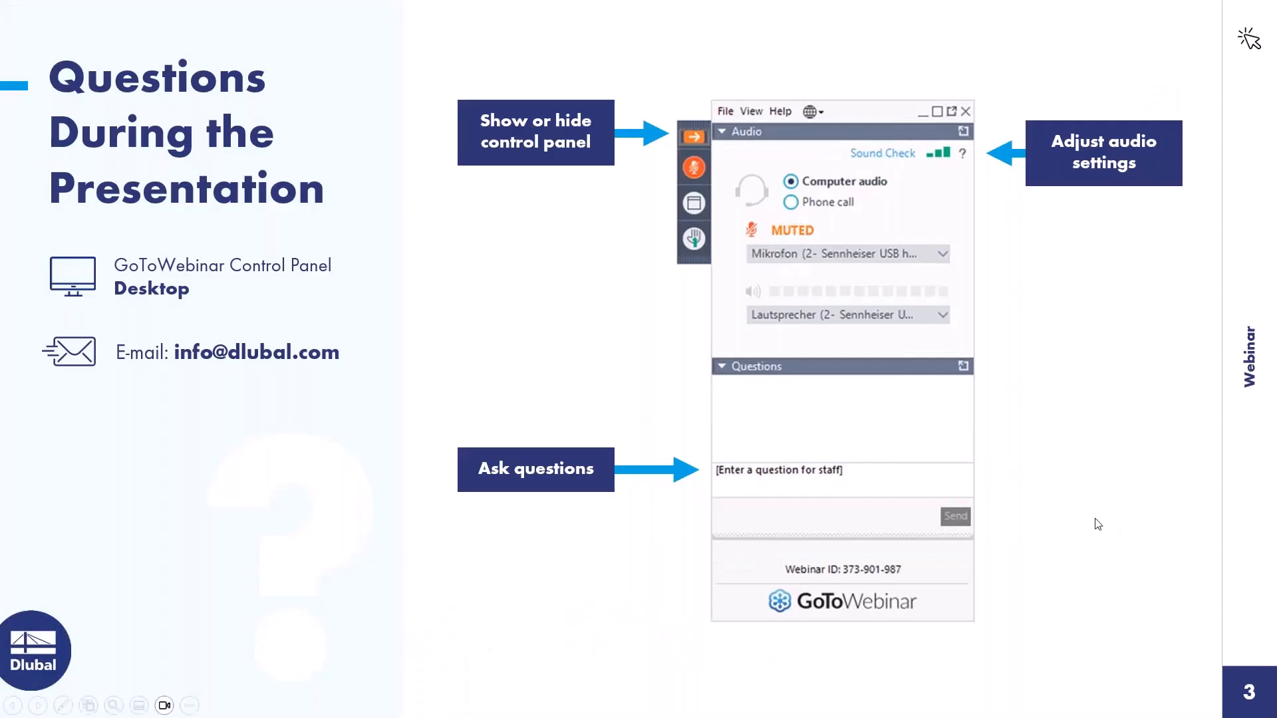
left_click(1095, 519)
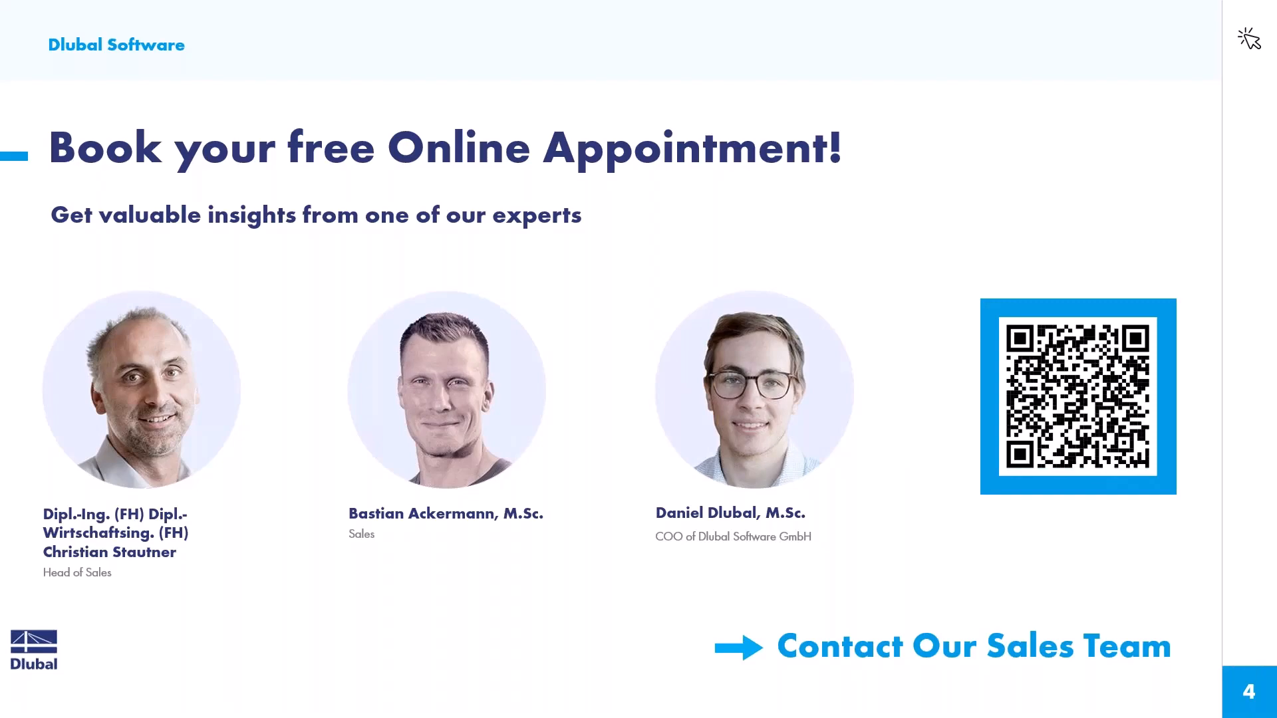
Step: Switch to the Chrome browser and open the events' Webinars page on the Dlubal website
key("alt+Tab")
left_click(141, 14)
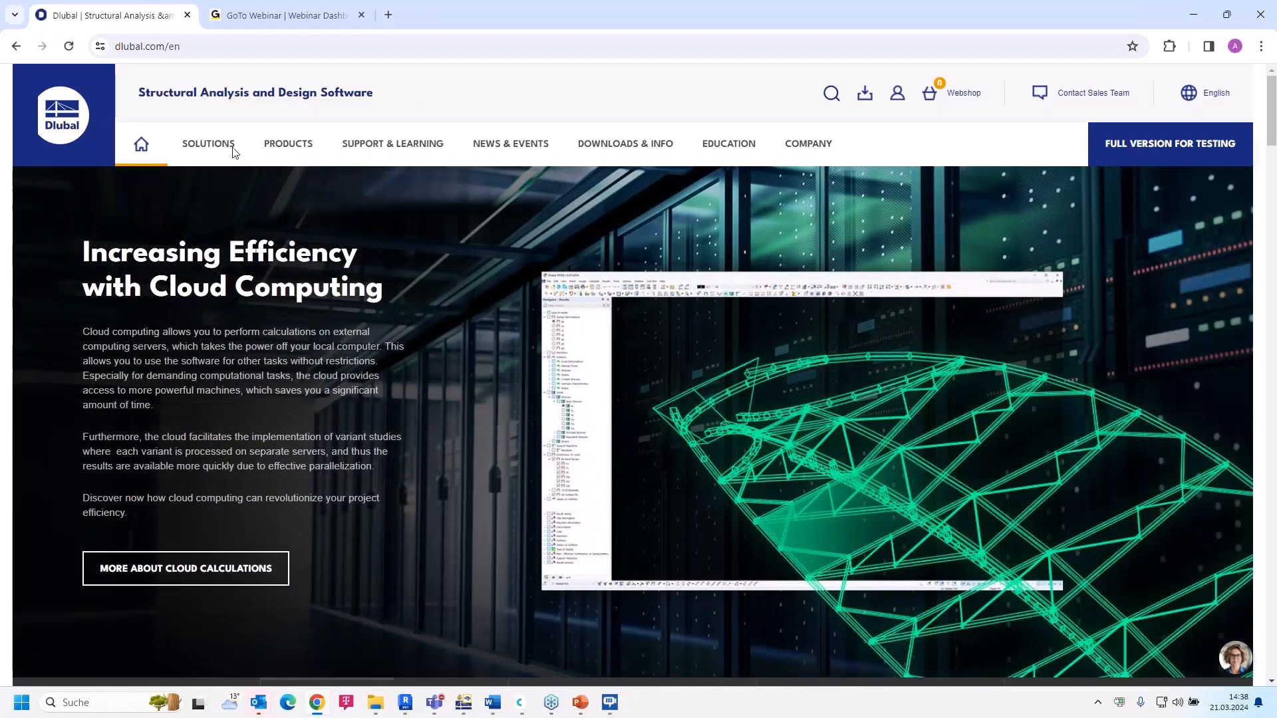
left_click(583, 148)
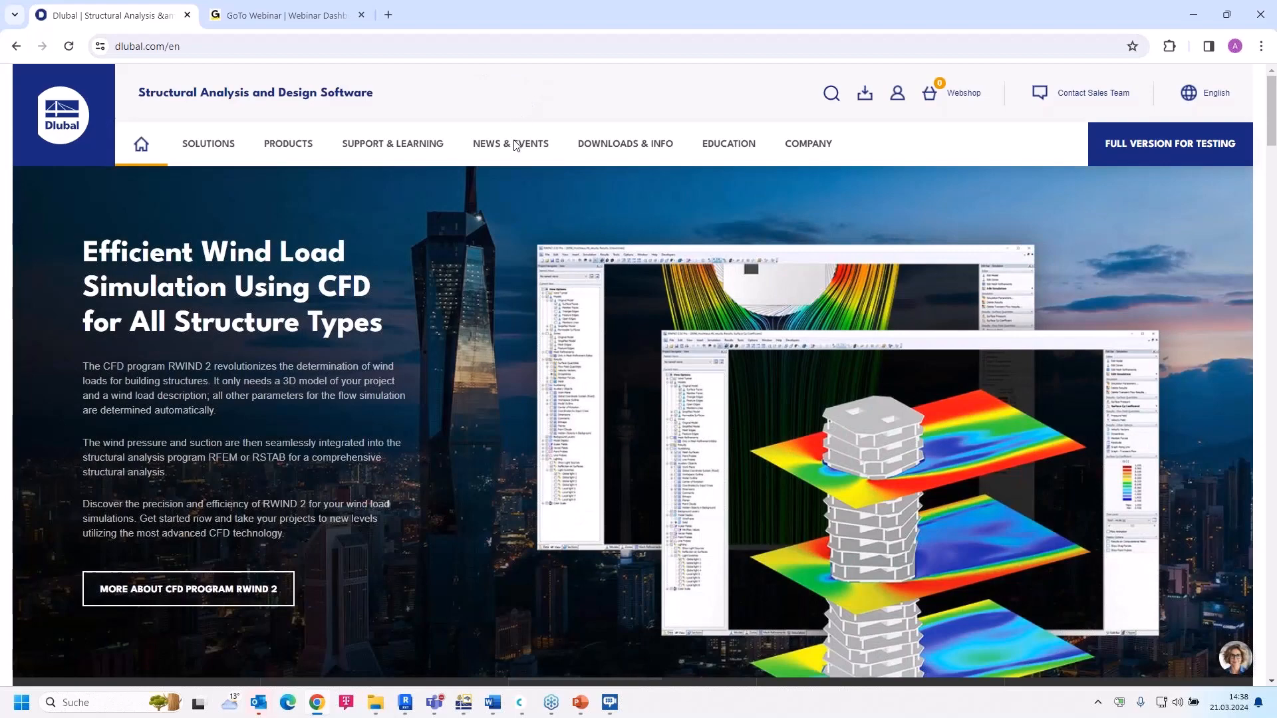
mouse_move(514, 147)
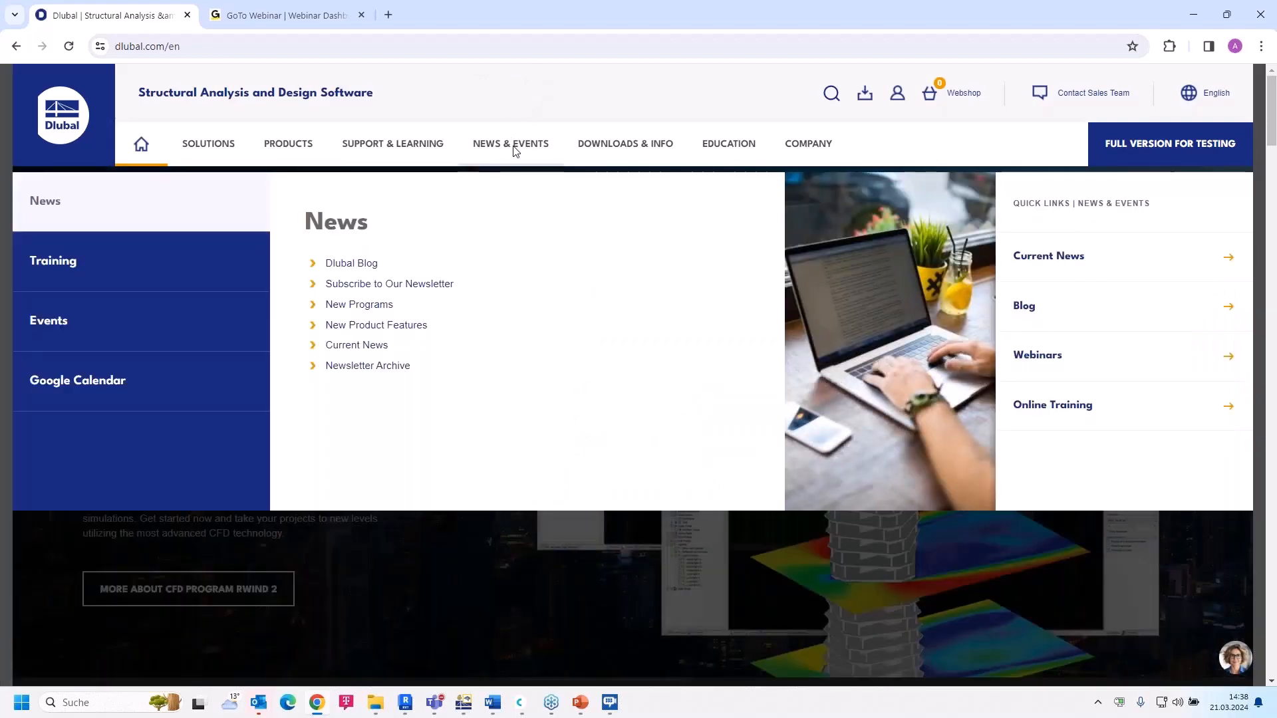
mouse_move(157, 319)
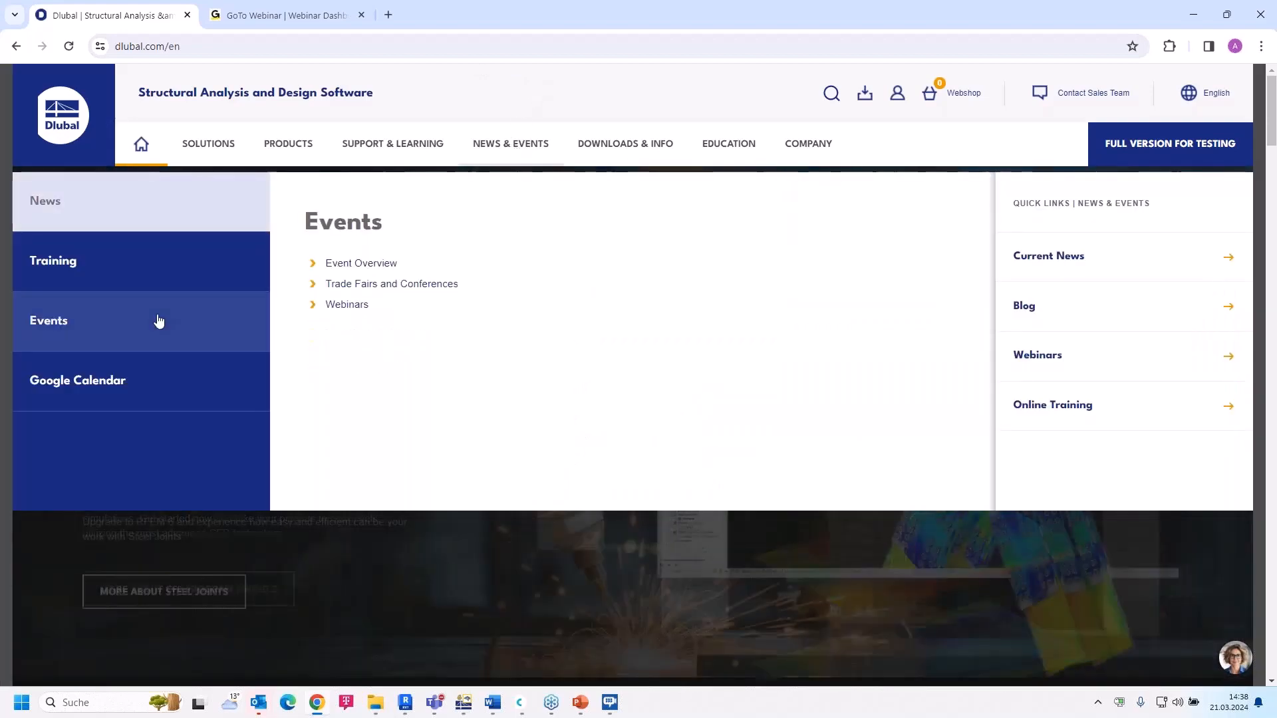
left_click(347, 304)
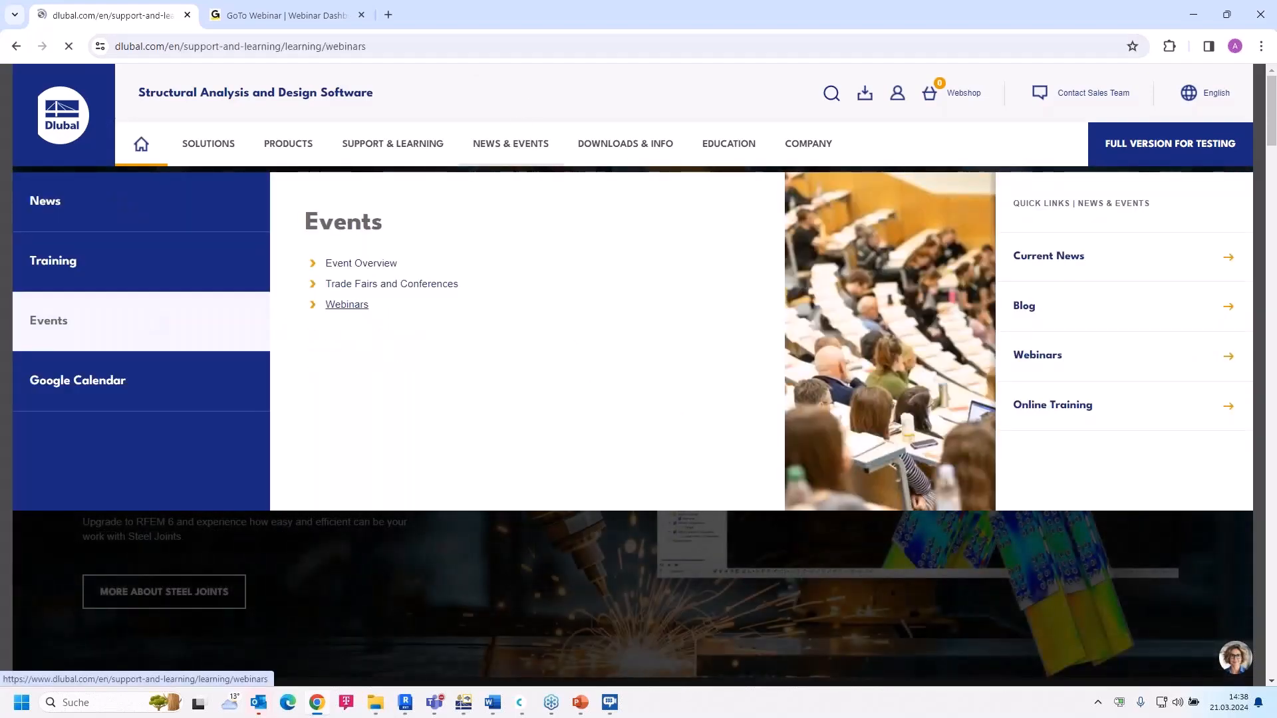
Step: Examine the topics, dates and languages of the upcoming webinars in the list
scroll(632, 397, "down", 5)
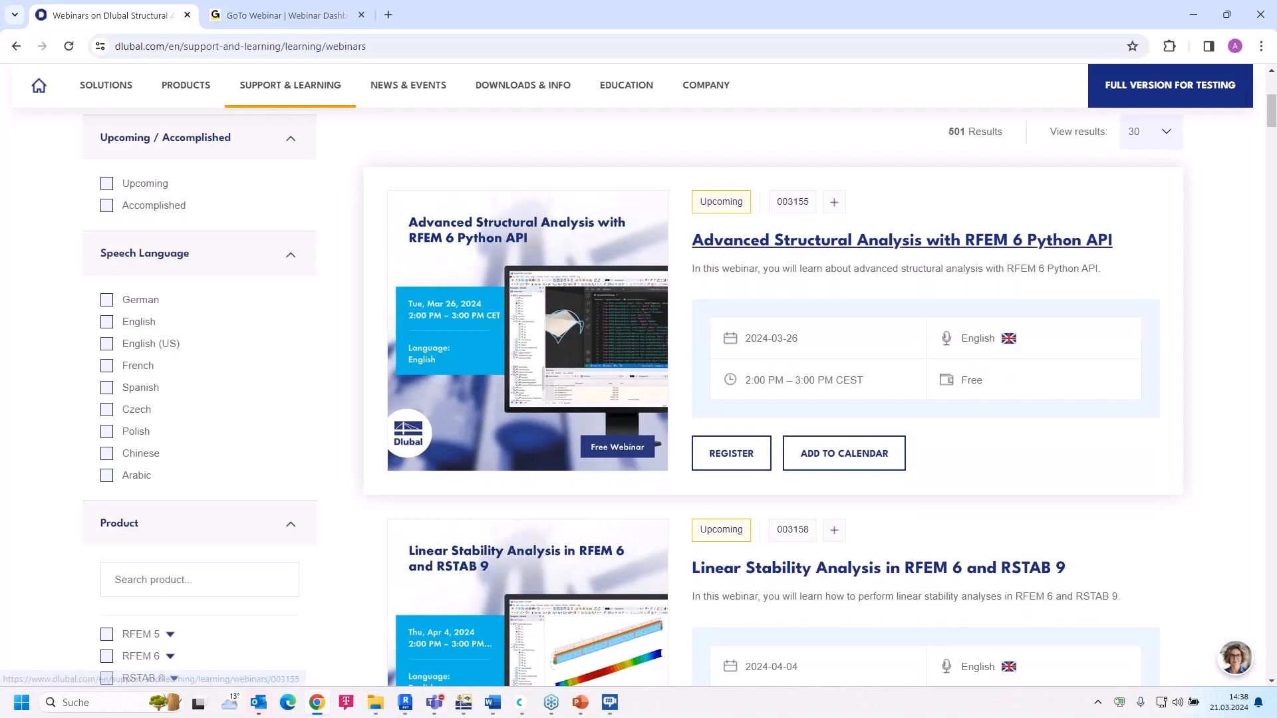
scroll(1086, 267, "down", 1)
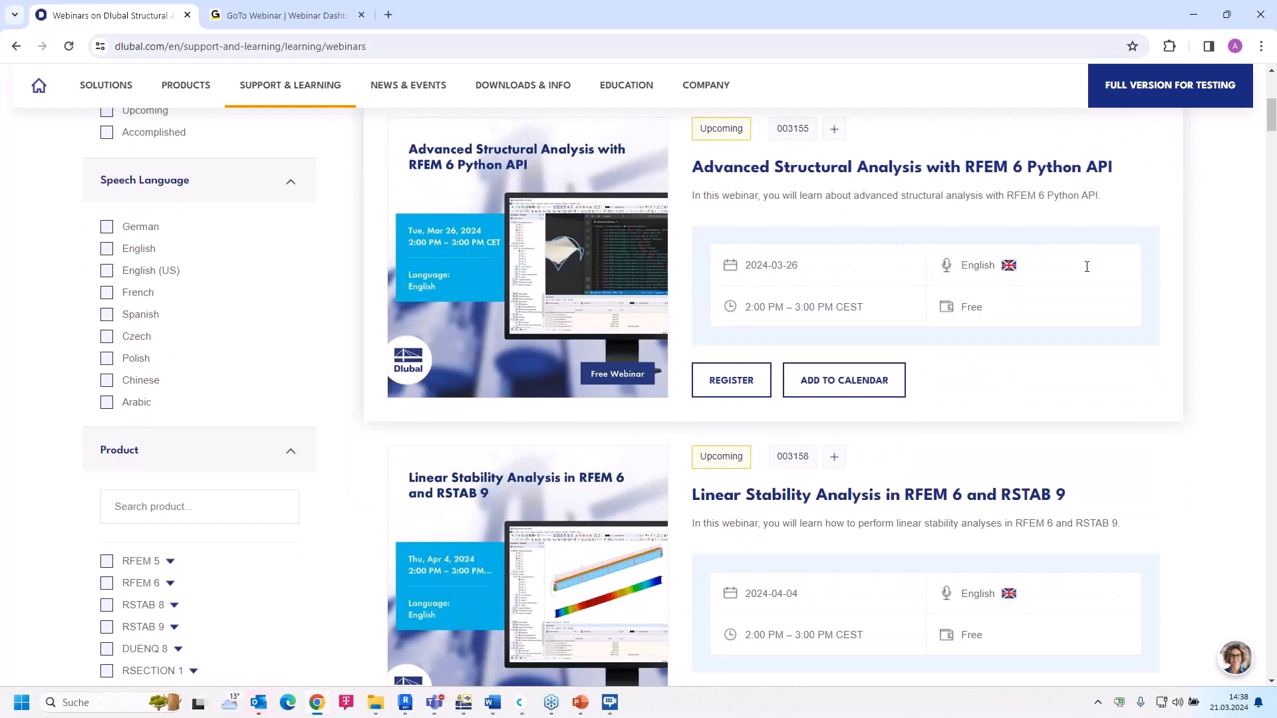
scroll(1086, 266, "down", 3)
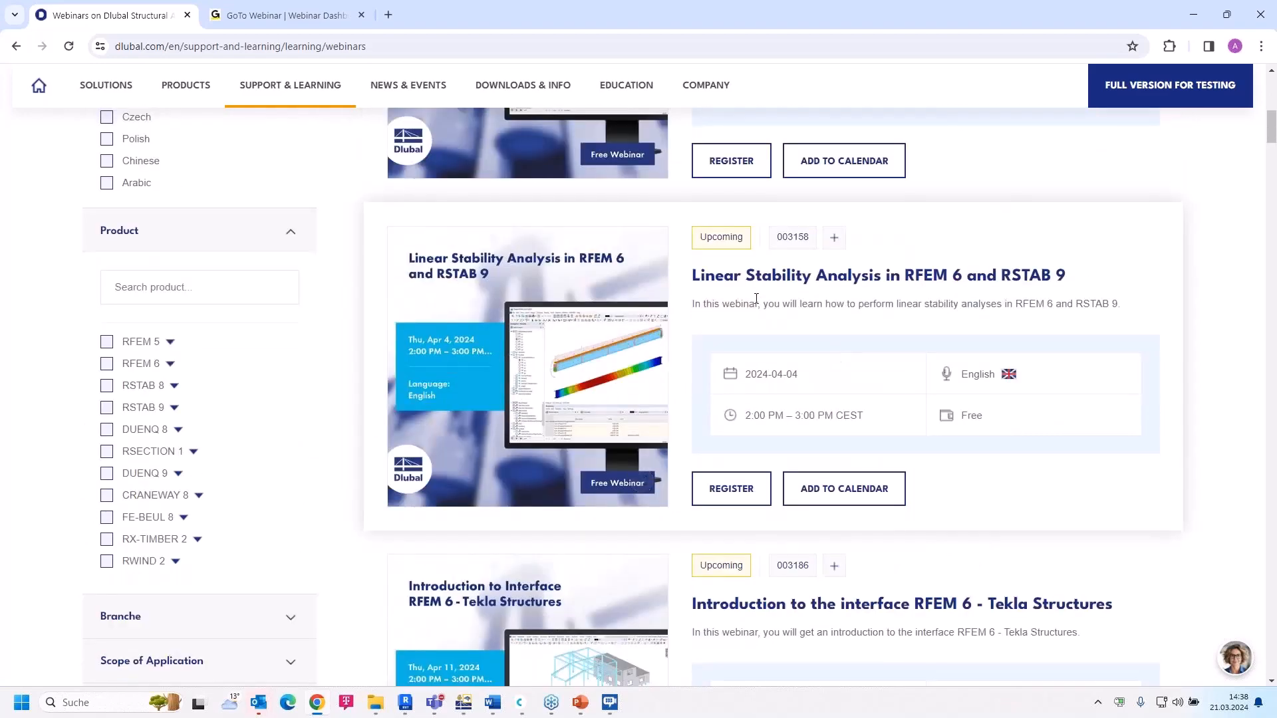
scroll(881, 304, "down", 5)
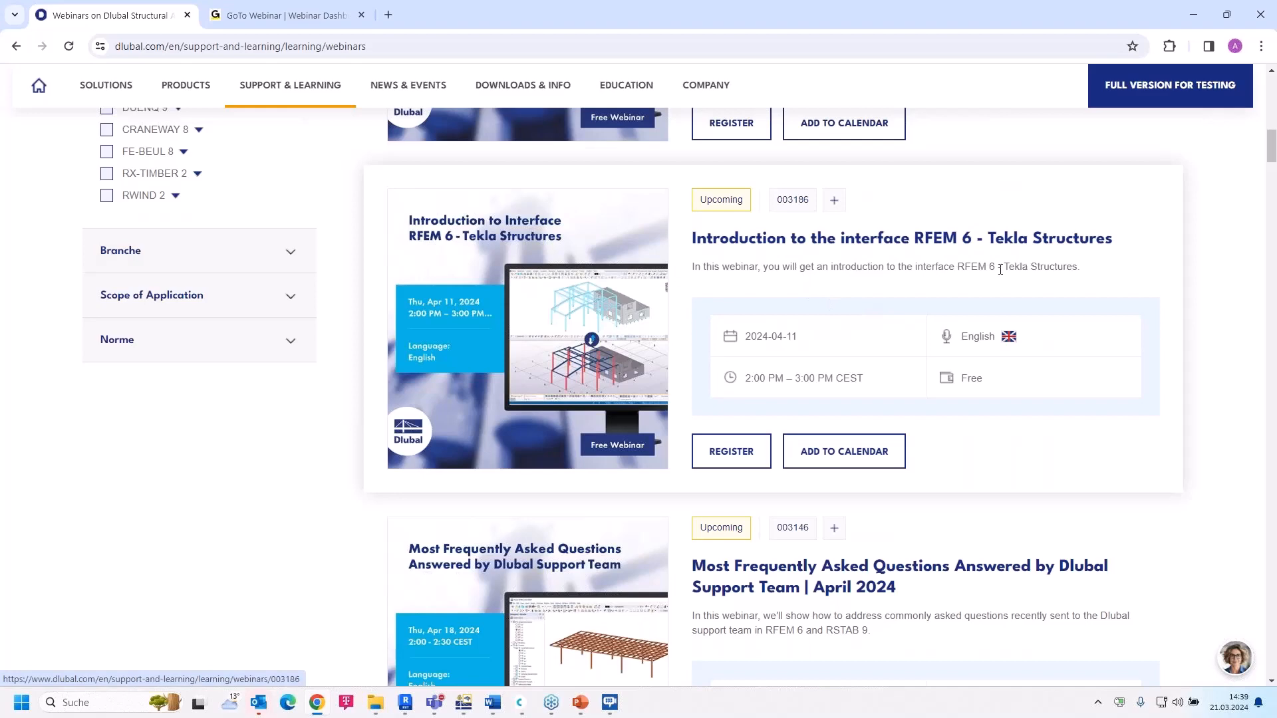
scroll(840, 306, "down", 5)
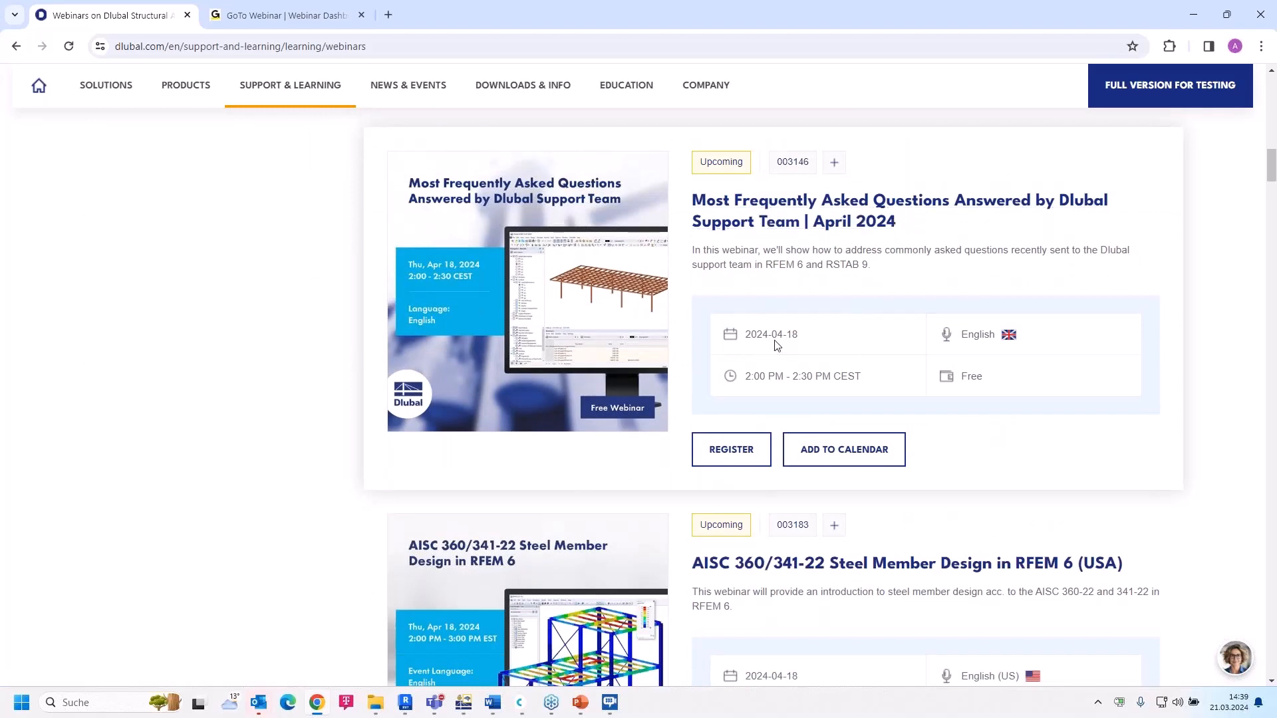
scroll(789, 345, "down", 10)
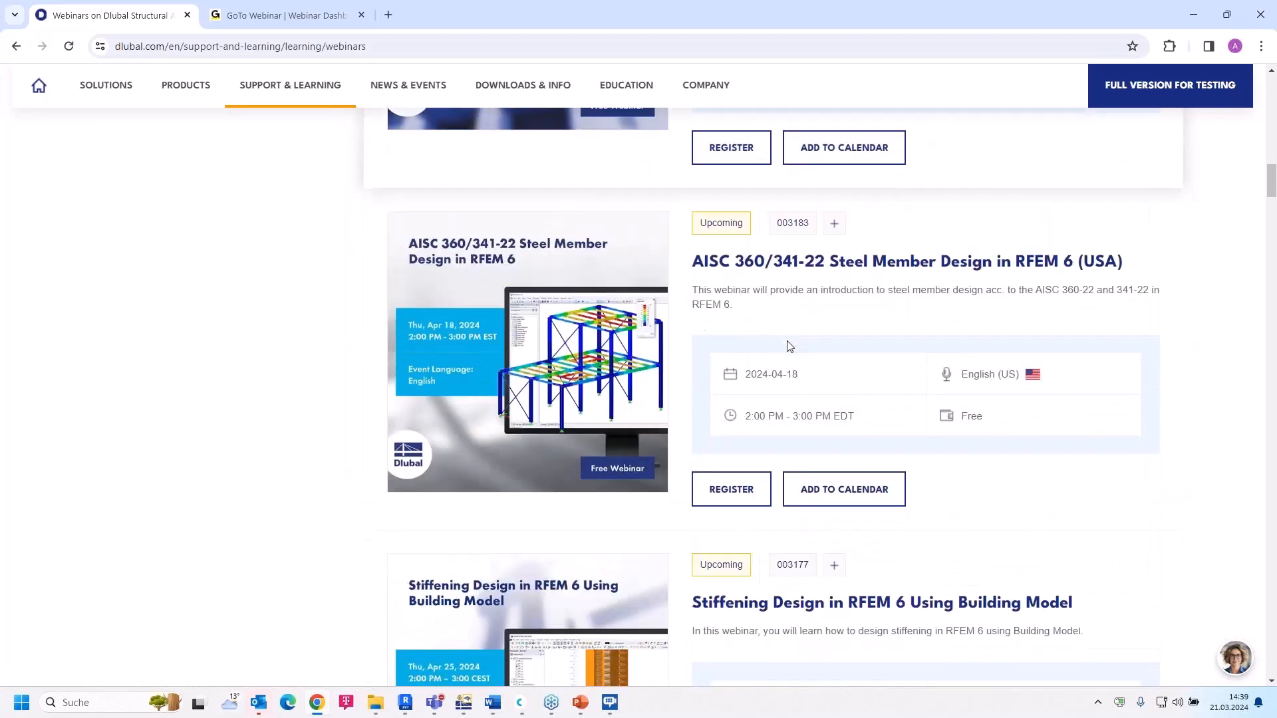
Step: Open the page of the accomplished webinar "Most Frequently Asked Questions Answered by Dlubal Support Team | March 2024" from the webinar list
scroll(789, 345, "down", 11)
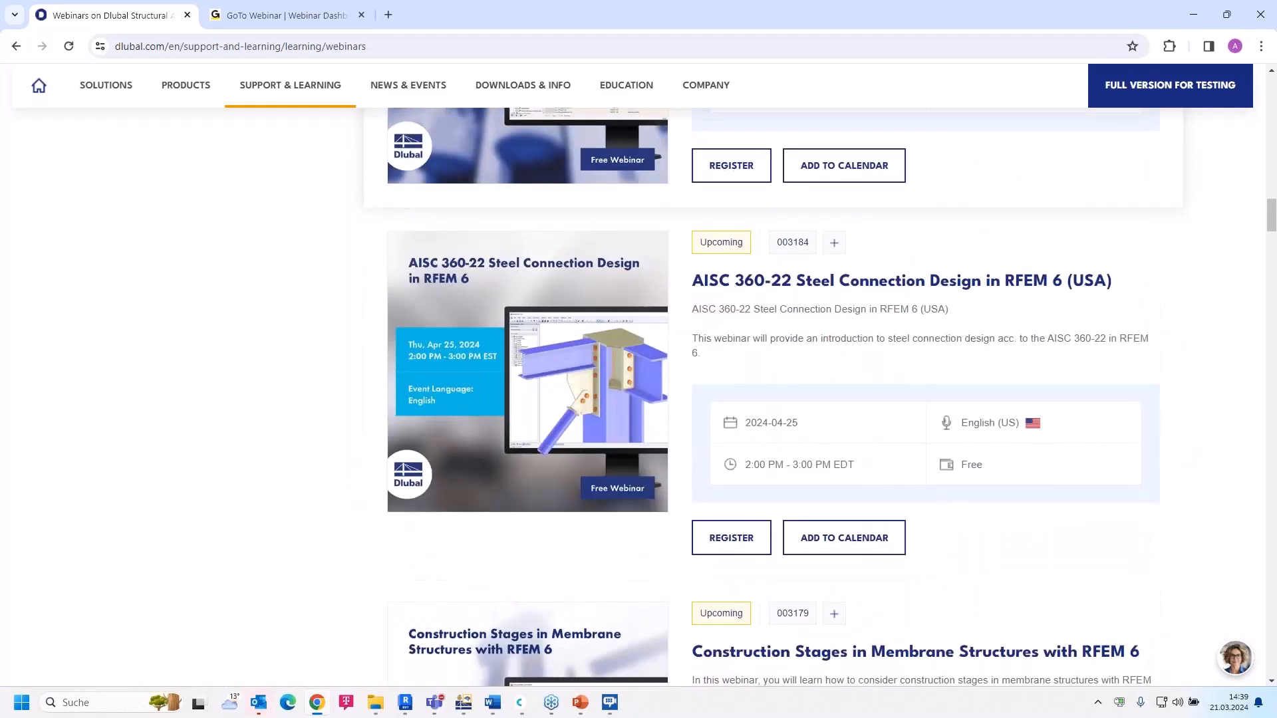
scroll(788, 345, "down", 9)
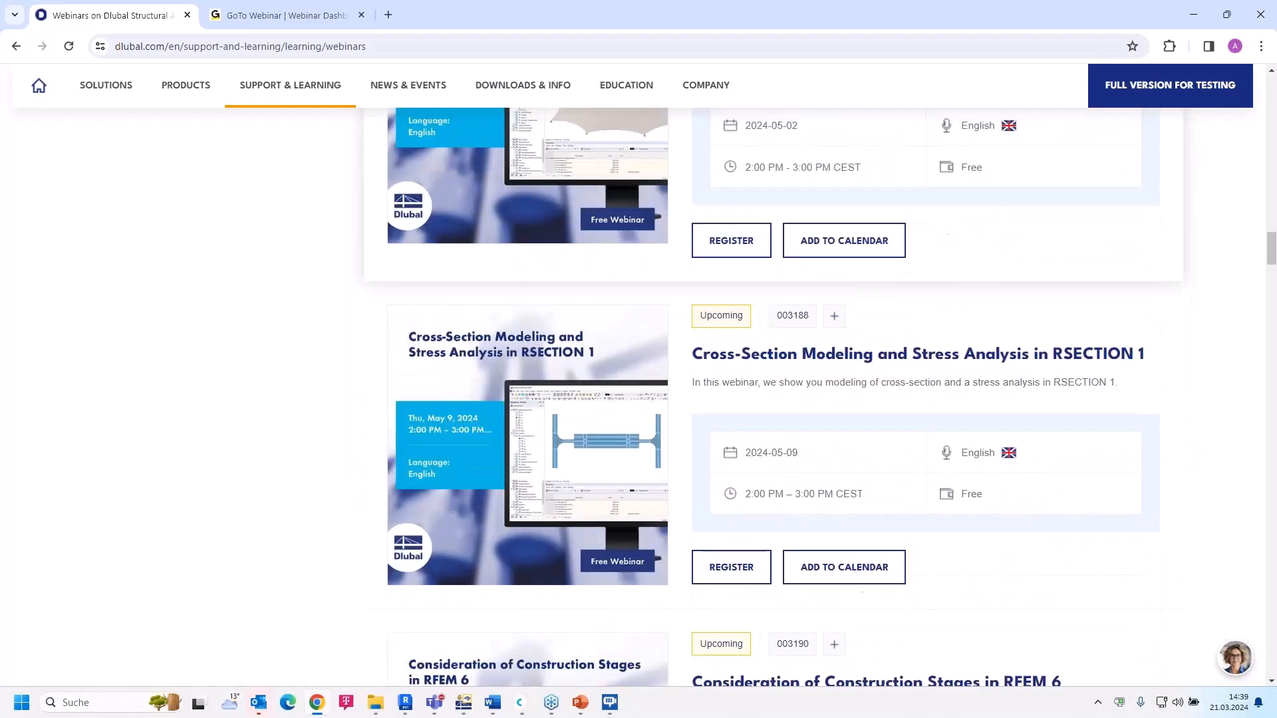
scroll(788, 345, "down", 3)
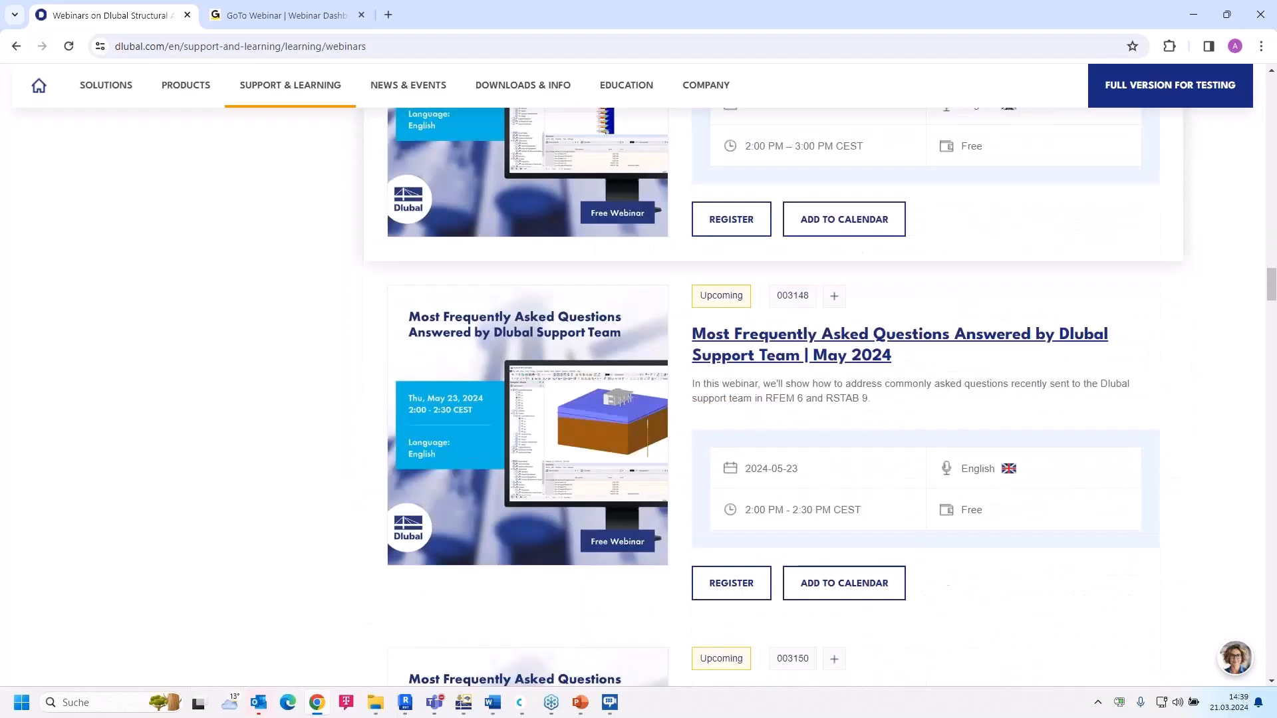
scroll(788, 345, "down", 11)
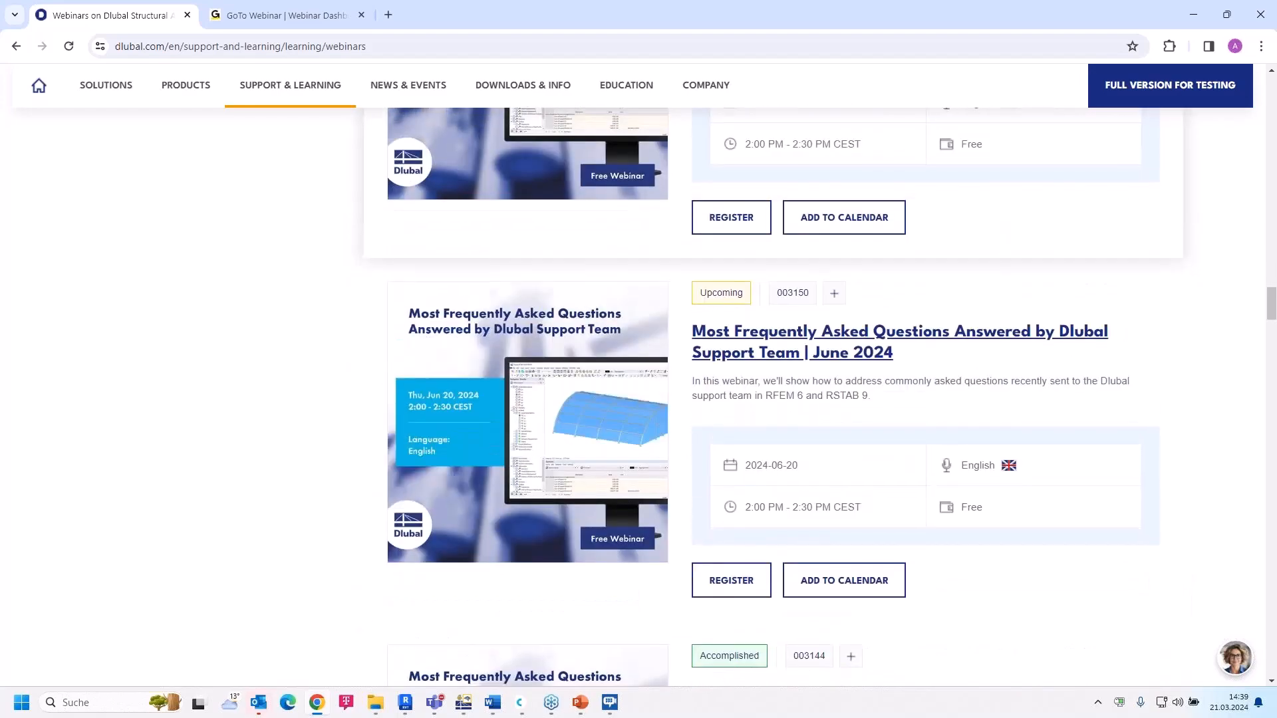
scroll(789, 345, "down", 1)
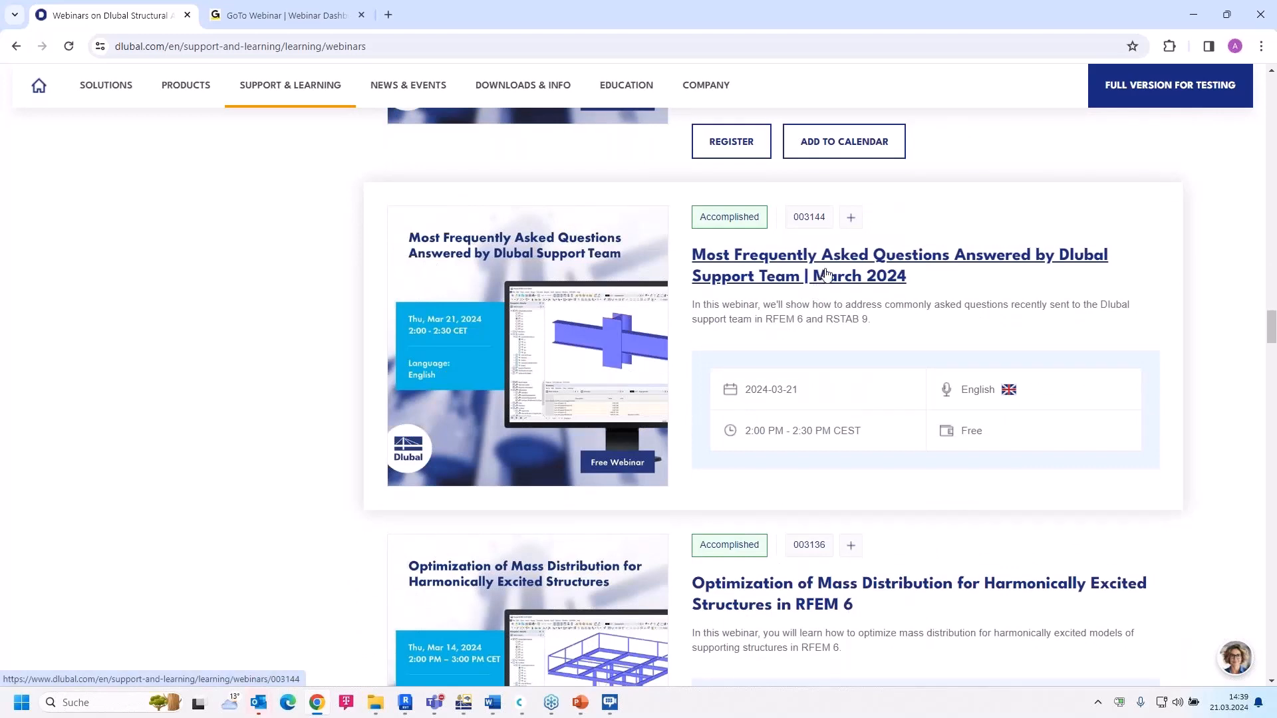
left_click(844, 280)
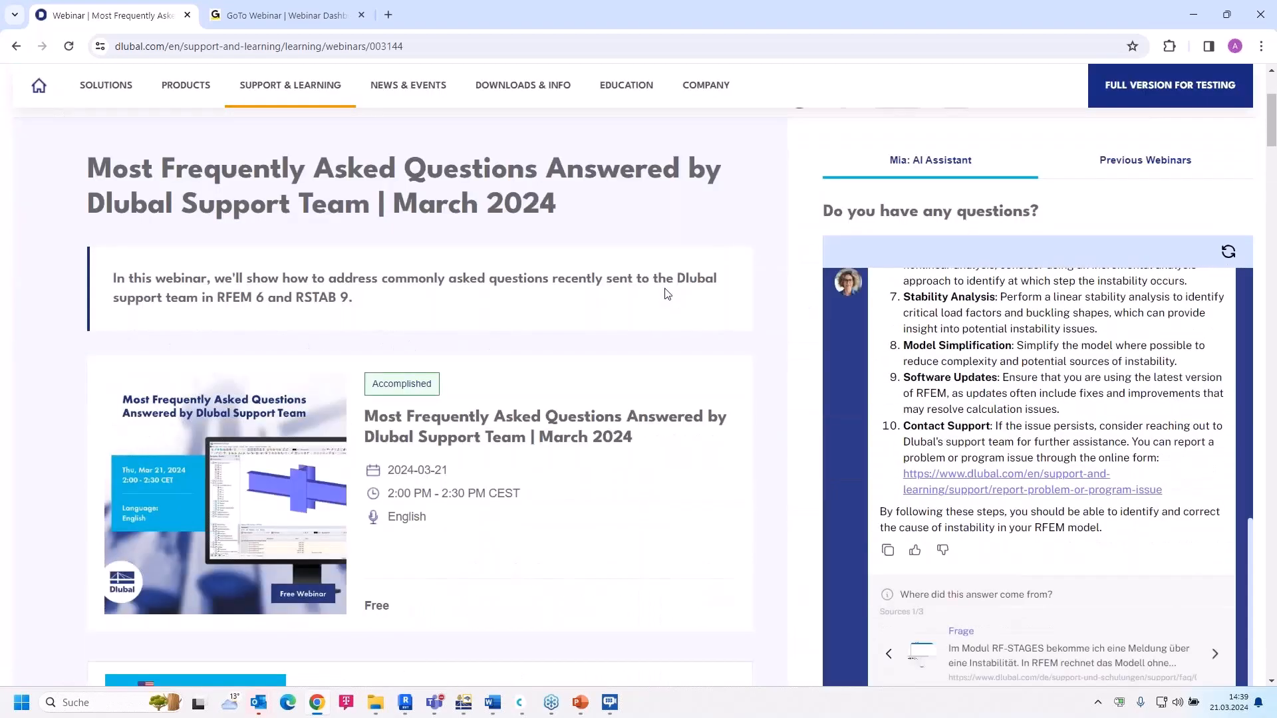
Step: Examine the March 2024 webinar page, from its event details and presenters to the related videos and the Models to Download section
scroll(665, 290, "up", 3)
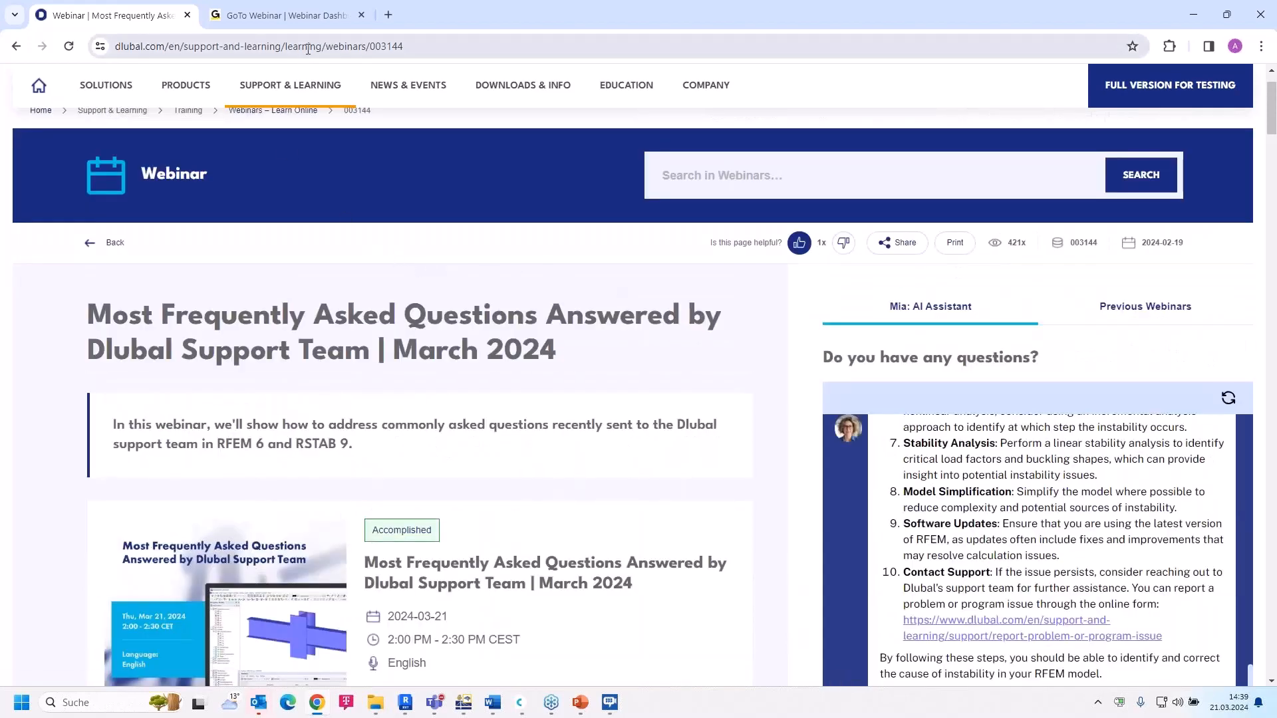
scroll(459, 306, "down", 5)
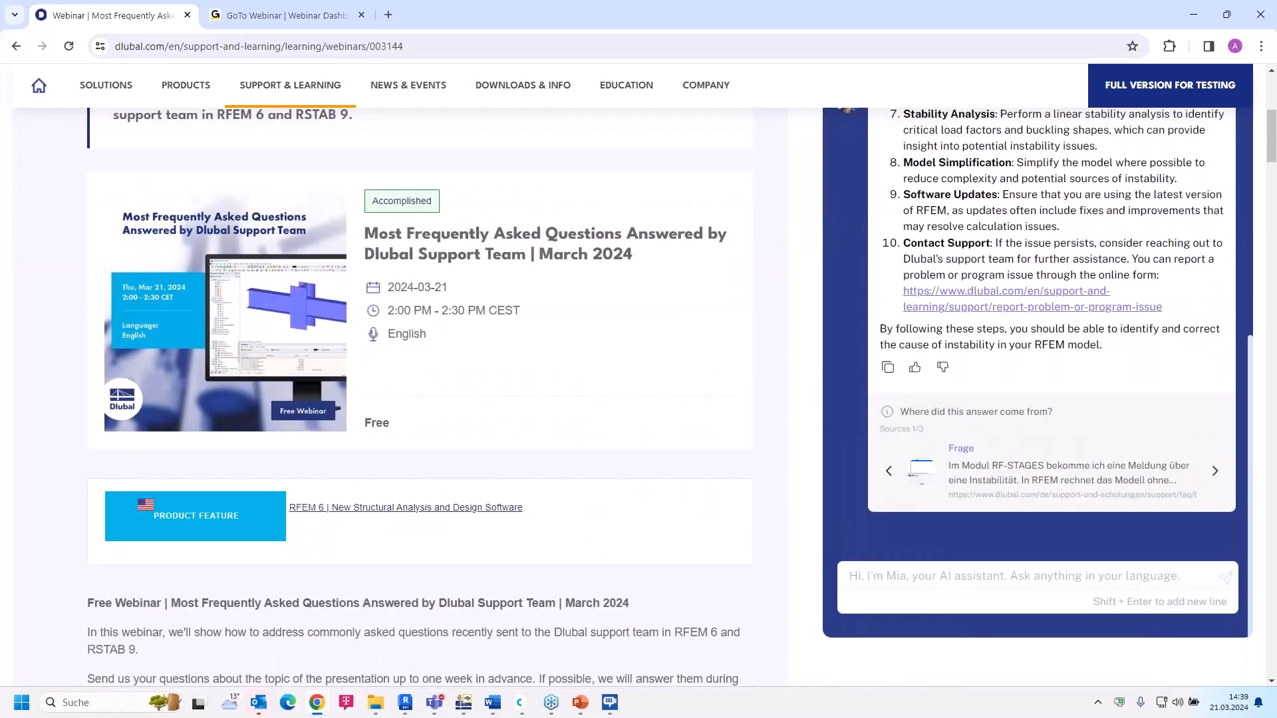
scroll(167, 336, "up", 1)
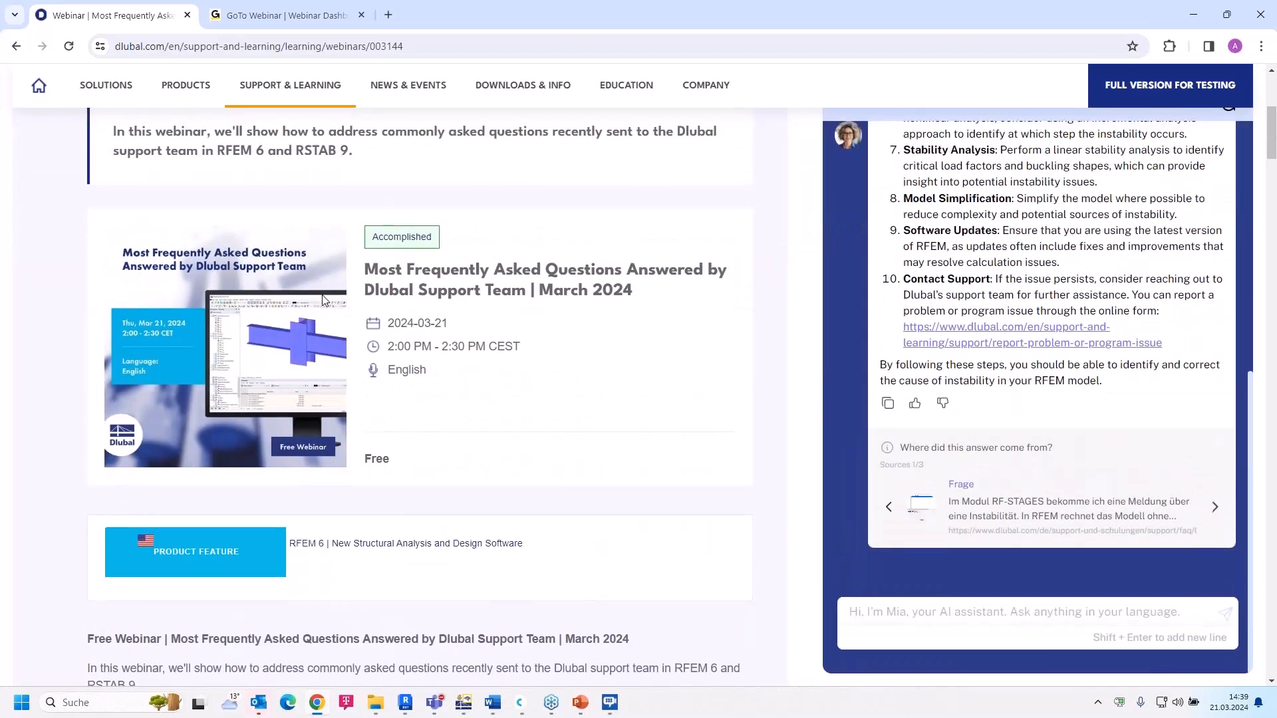
scroll(324, 300, "down", 14)
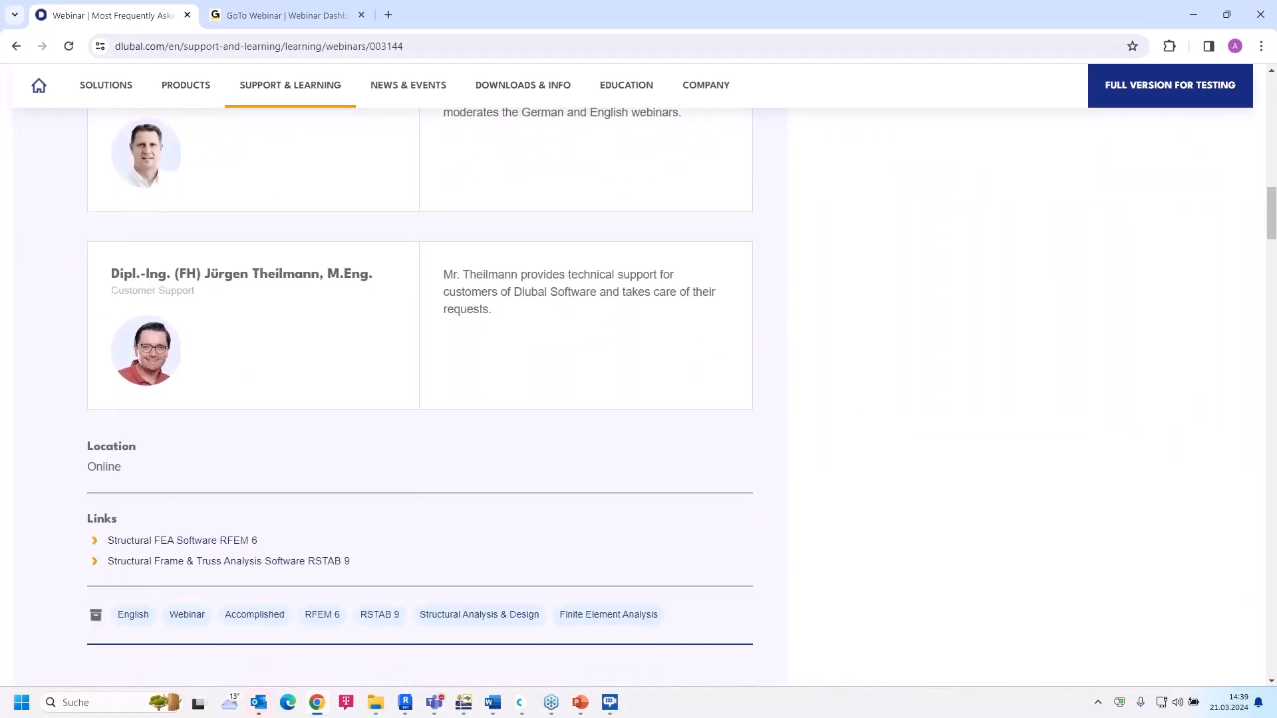
scroll(342, 328, "down", 1)
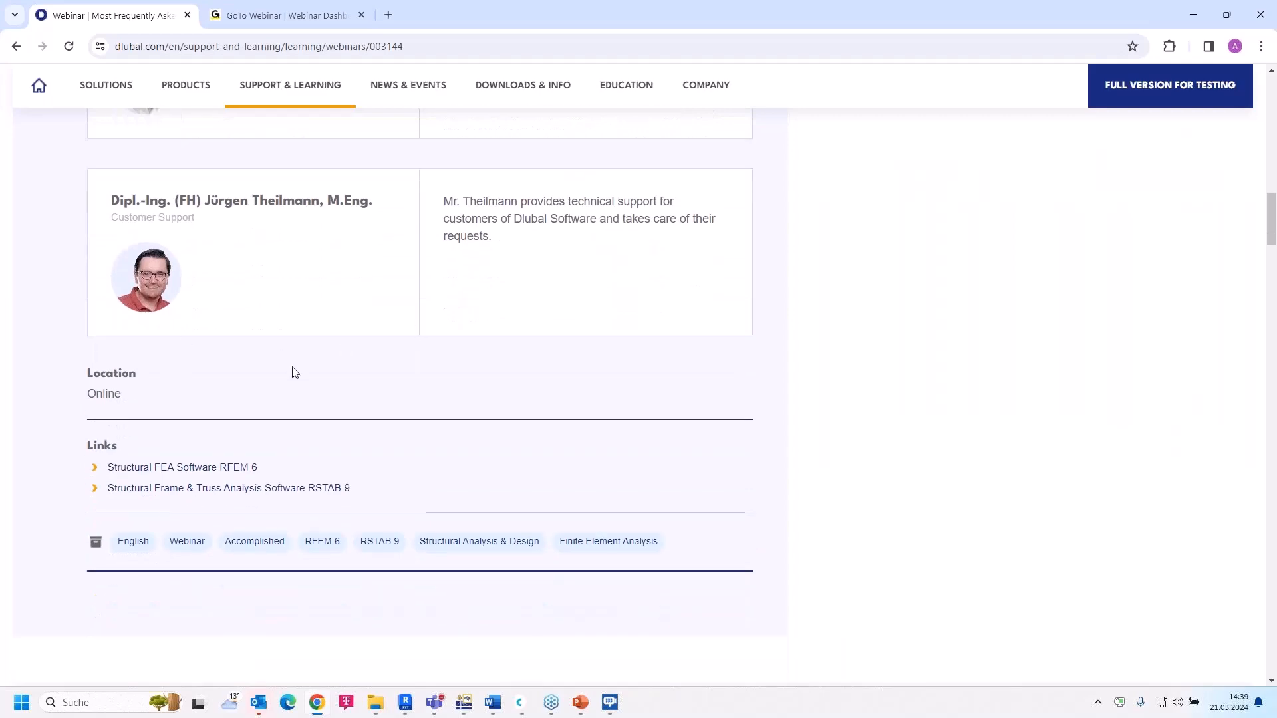
scroll(295, 372, "down", 15)
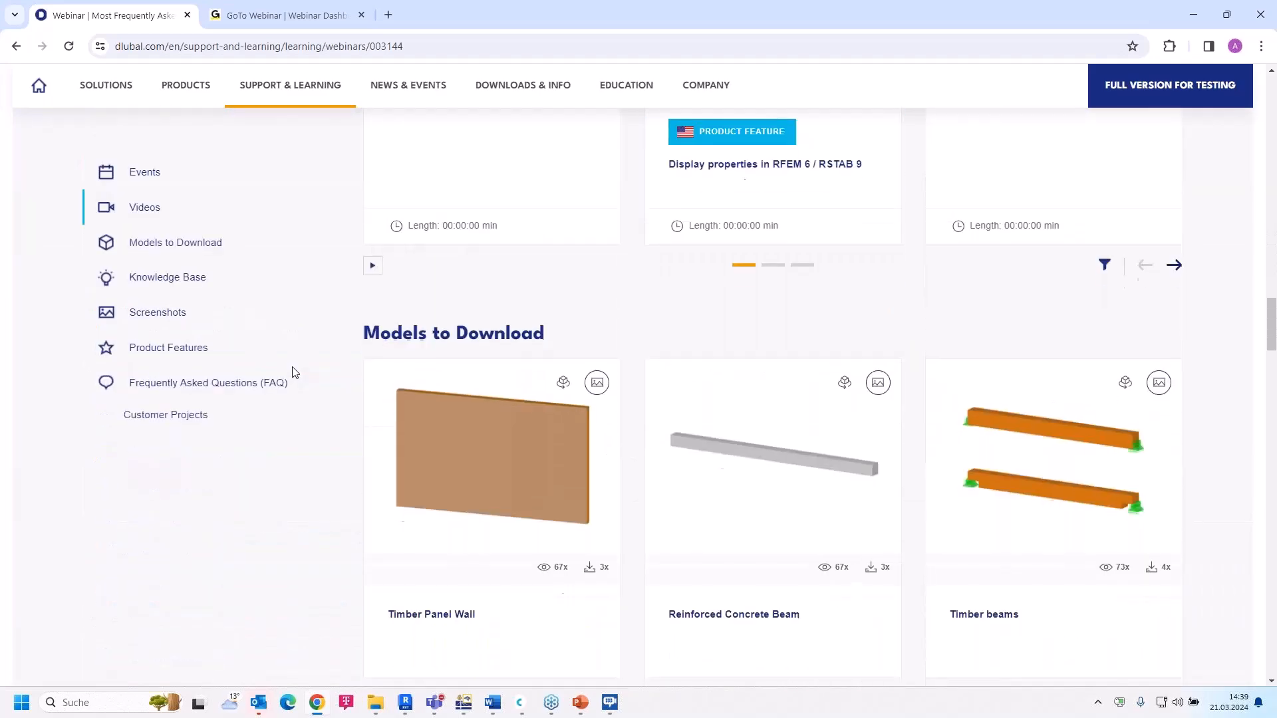
scroll(295, 372, "down", 1)
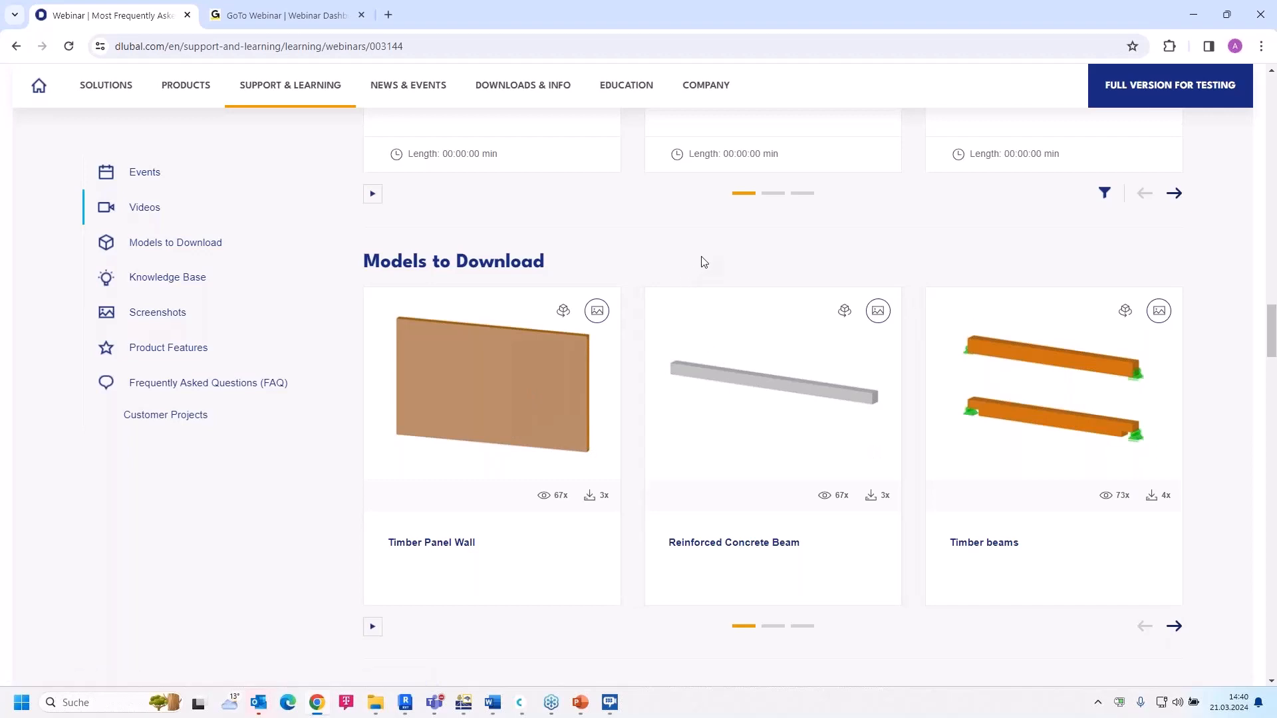
scroll(703, 261, "up", 3)
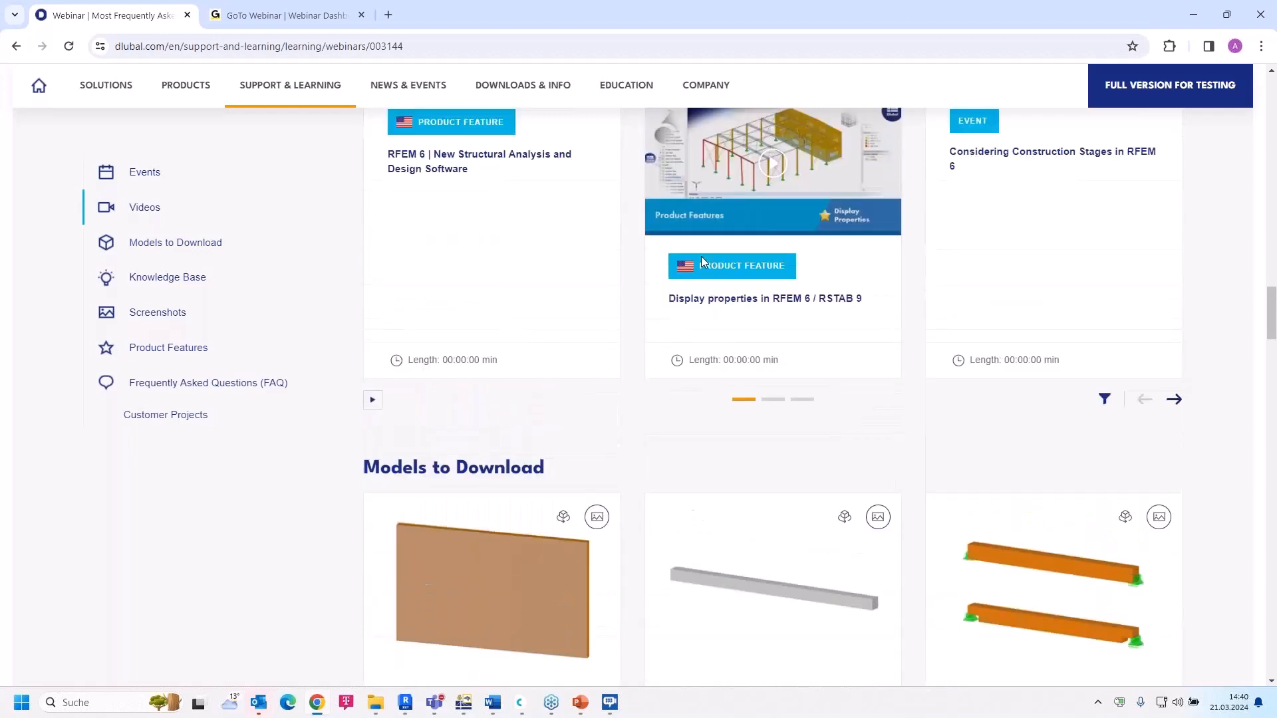